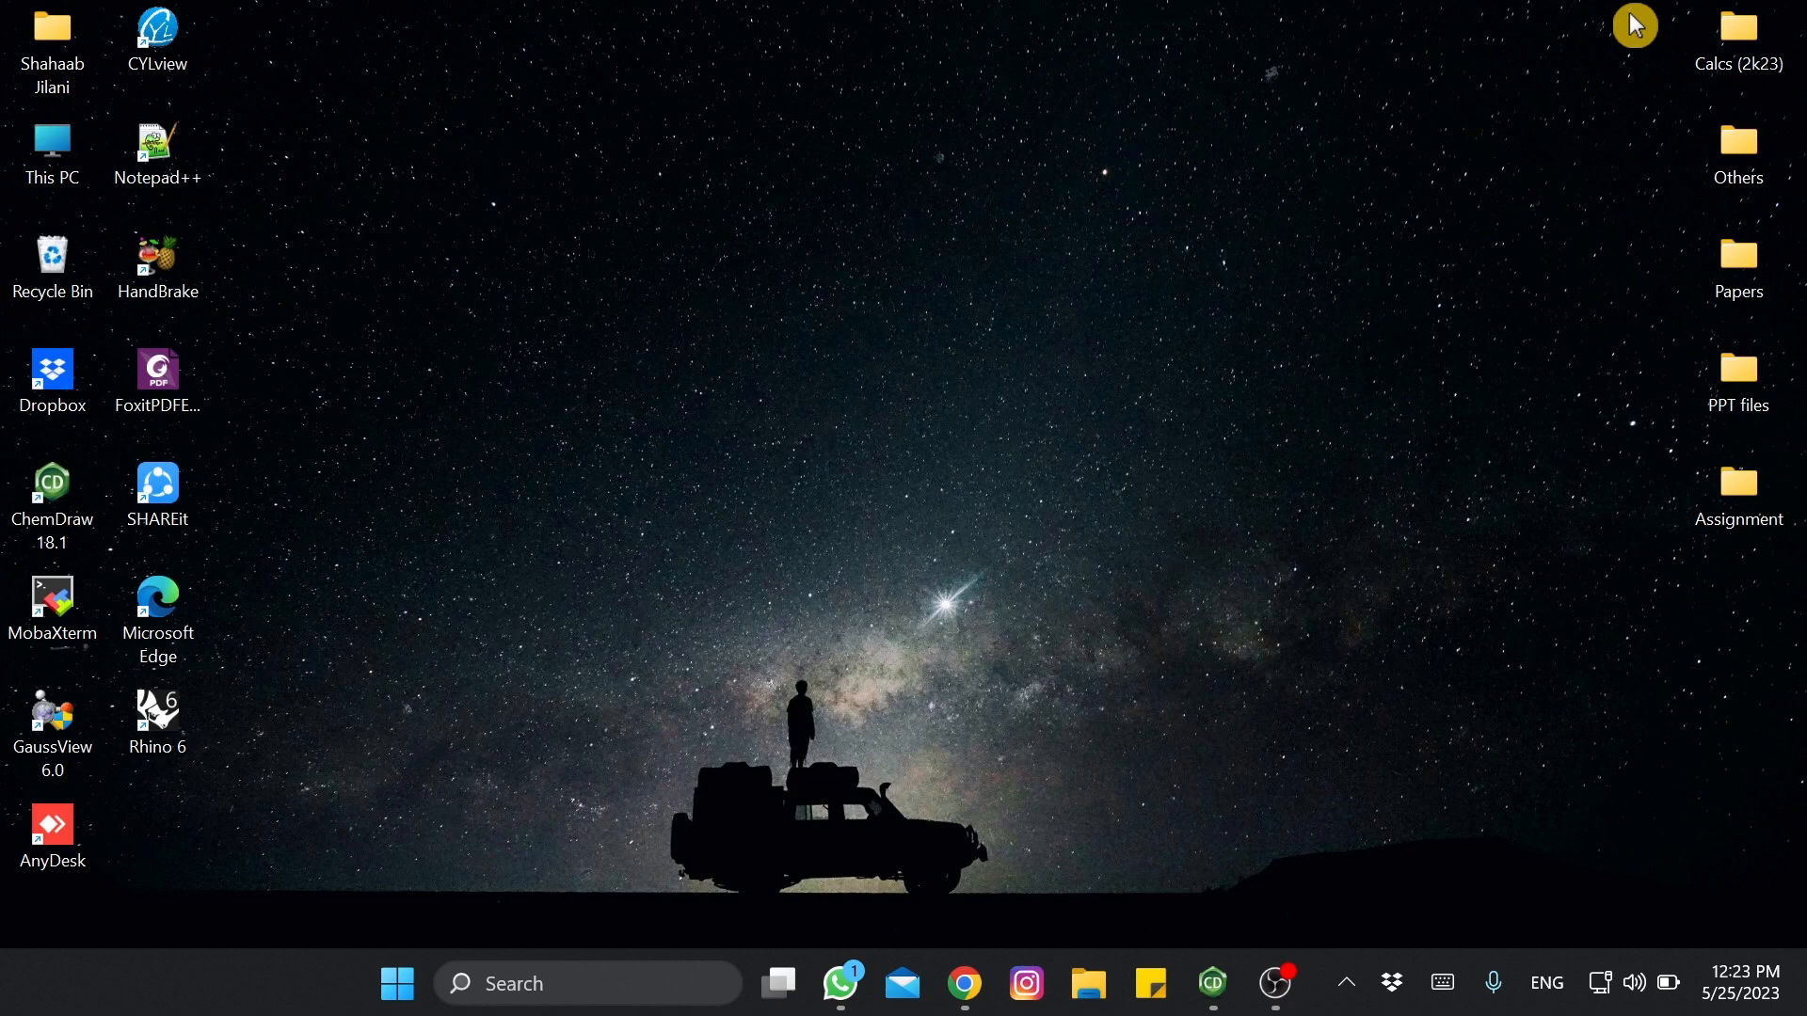
# - Switch to ChemDraw and set the view of the blank Wiley document to 50% zoom
pyautogui.click(1215, 987)
pyautogui.hotkey('ctrl', '[')
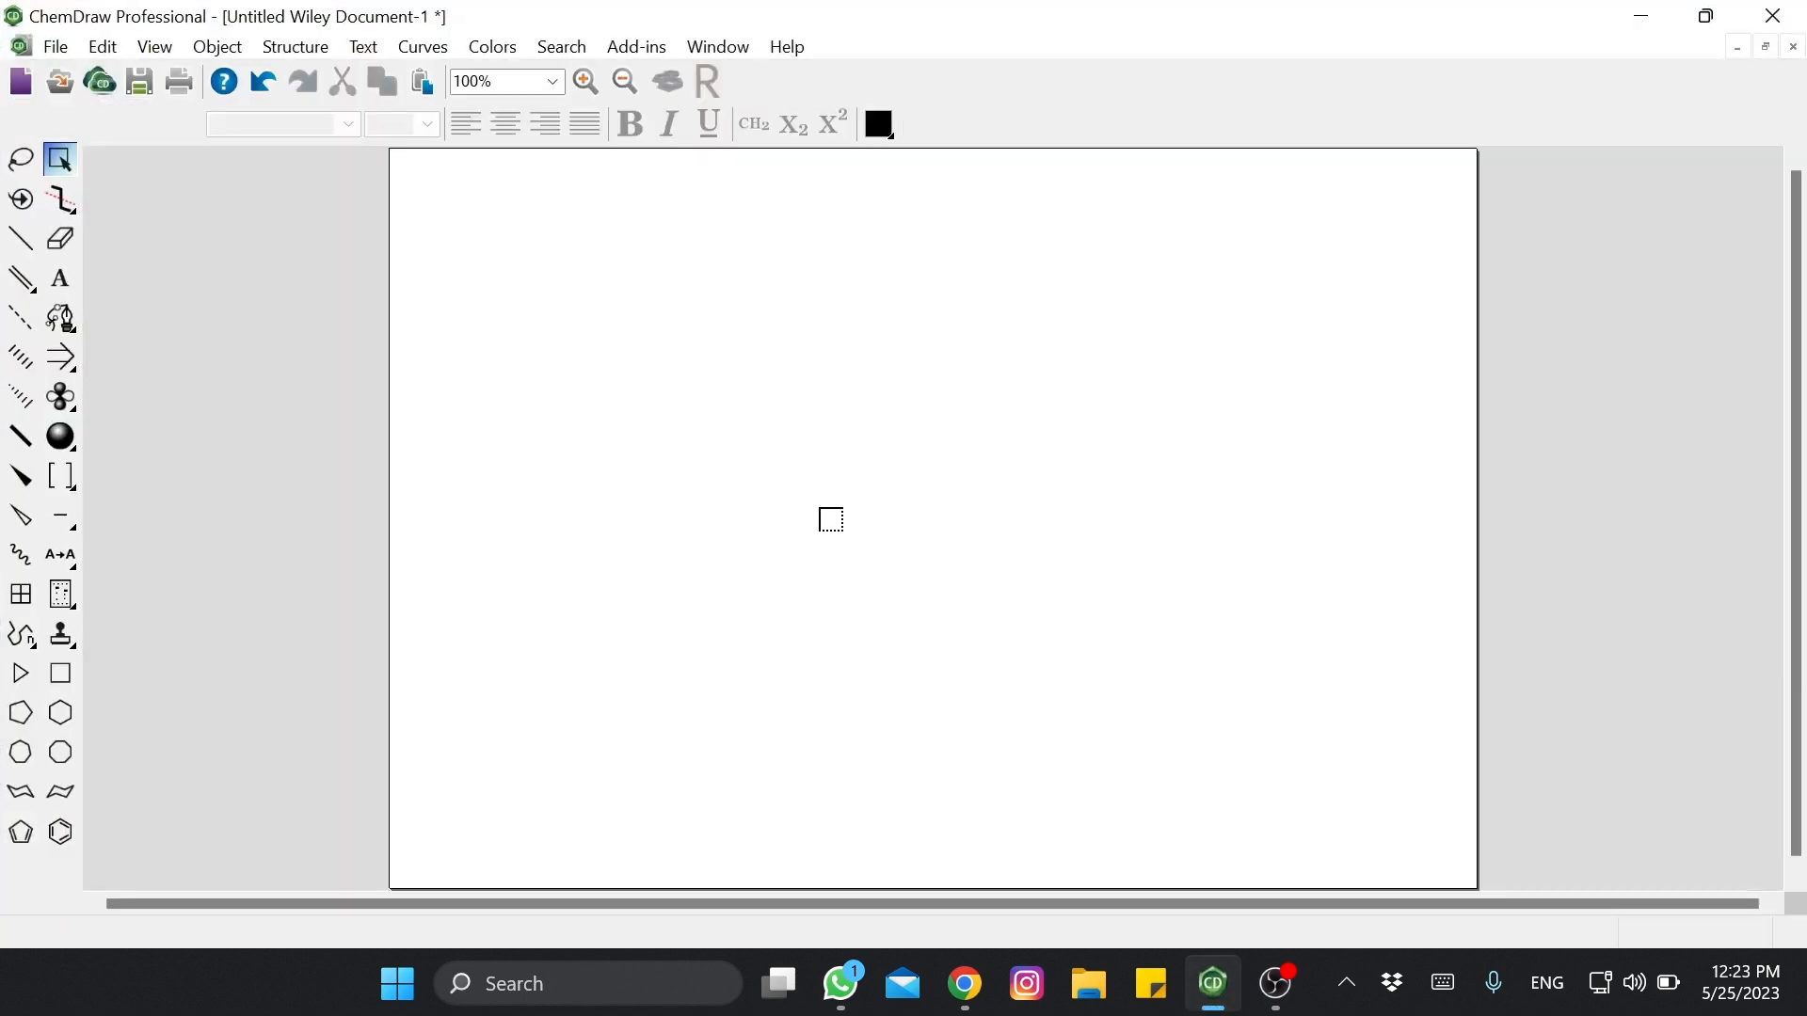
pyautogui.hotkey('ctrl', '[')
pyautogui.hotkey('ctrl', ']')
pyautogui.hotkey('ctrl', '[')
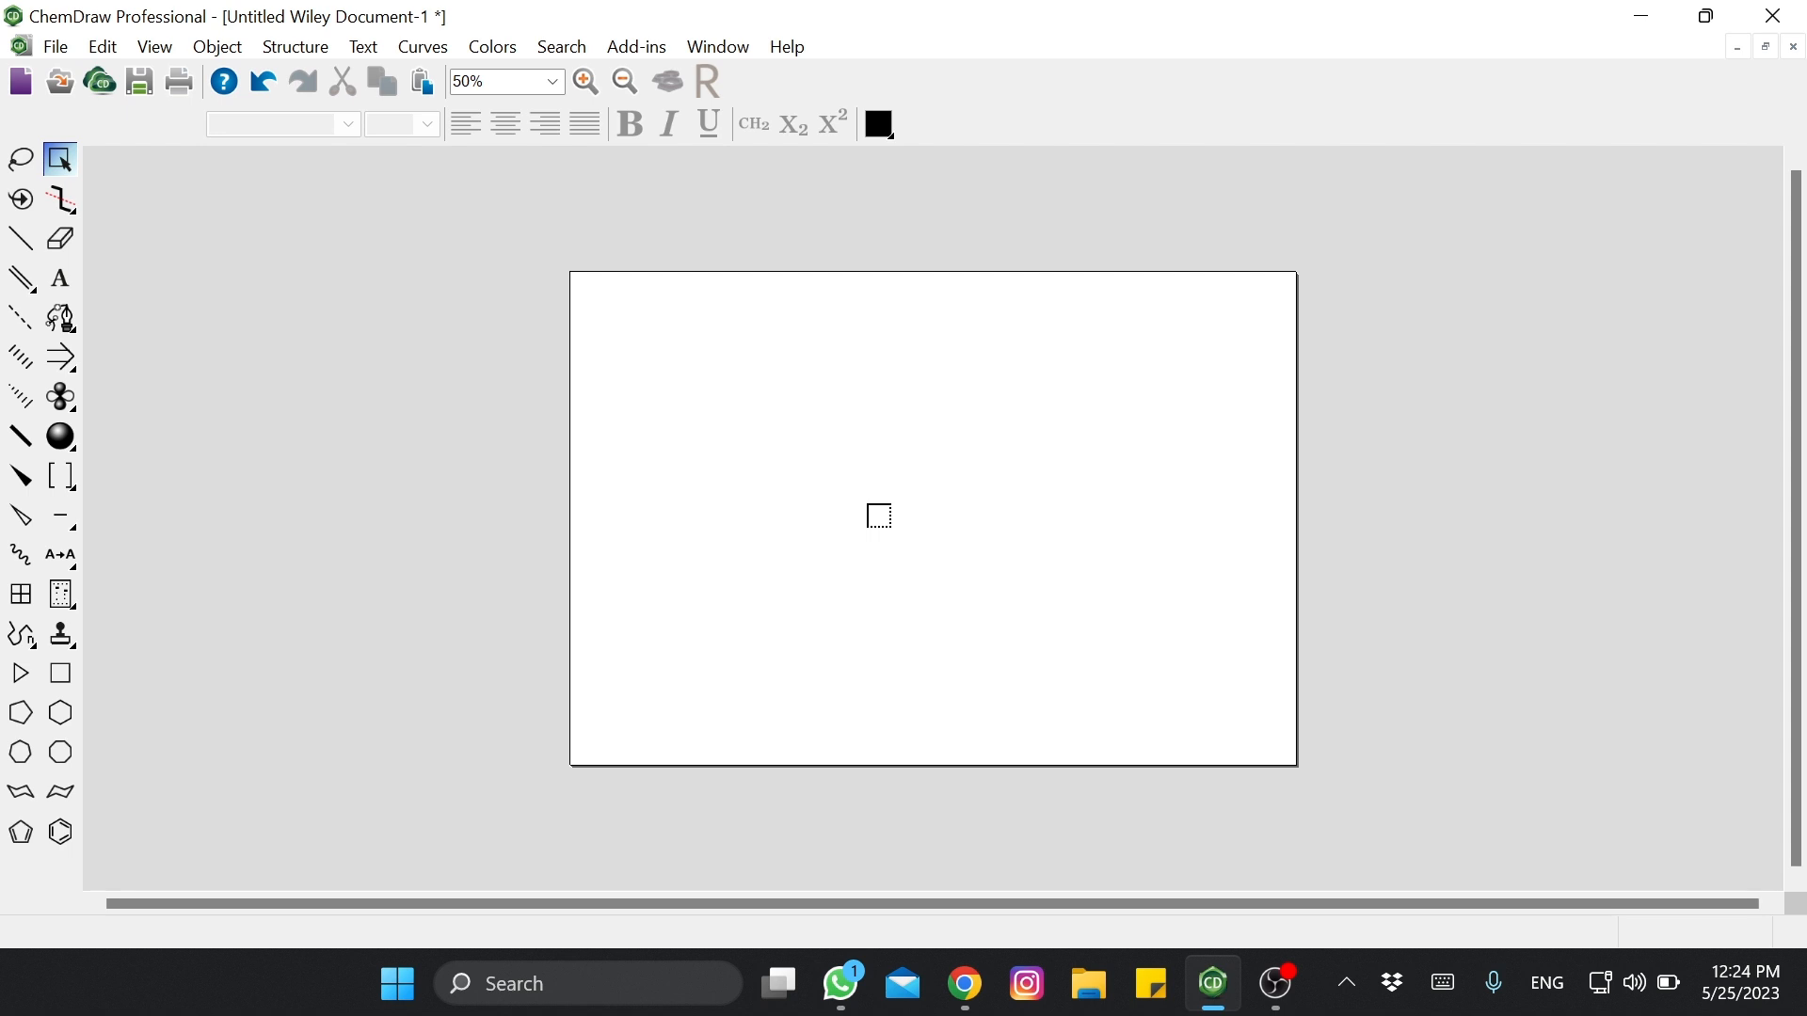
# - Create blank documents from the ACS Document 1996 and Verlag Helv. Chim. Acta Doc style sheets
pyautogui.click(57, 47)
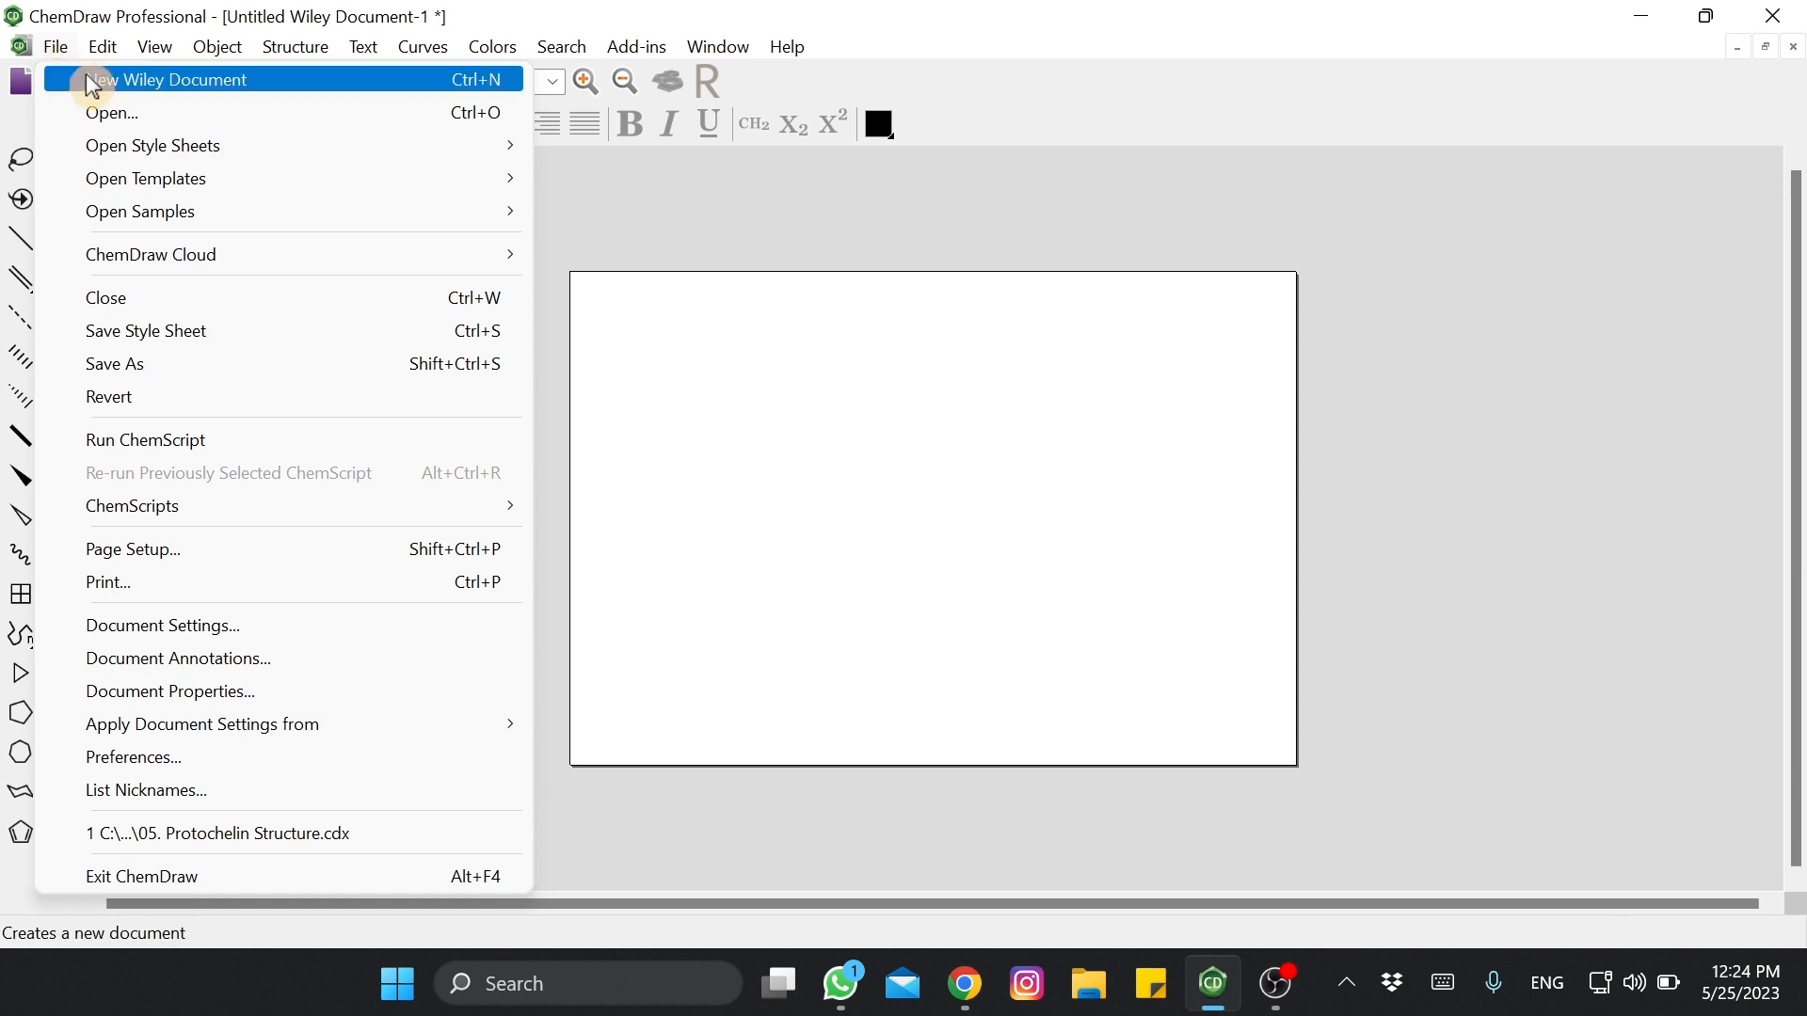
pyautogui.moveTo(129, 151)
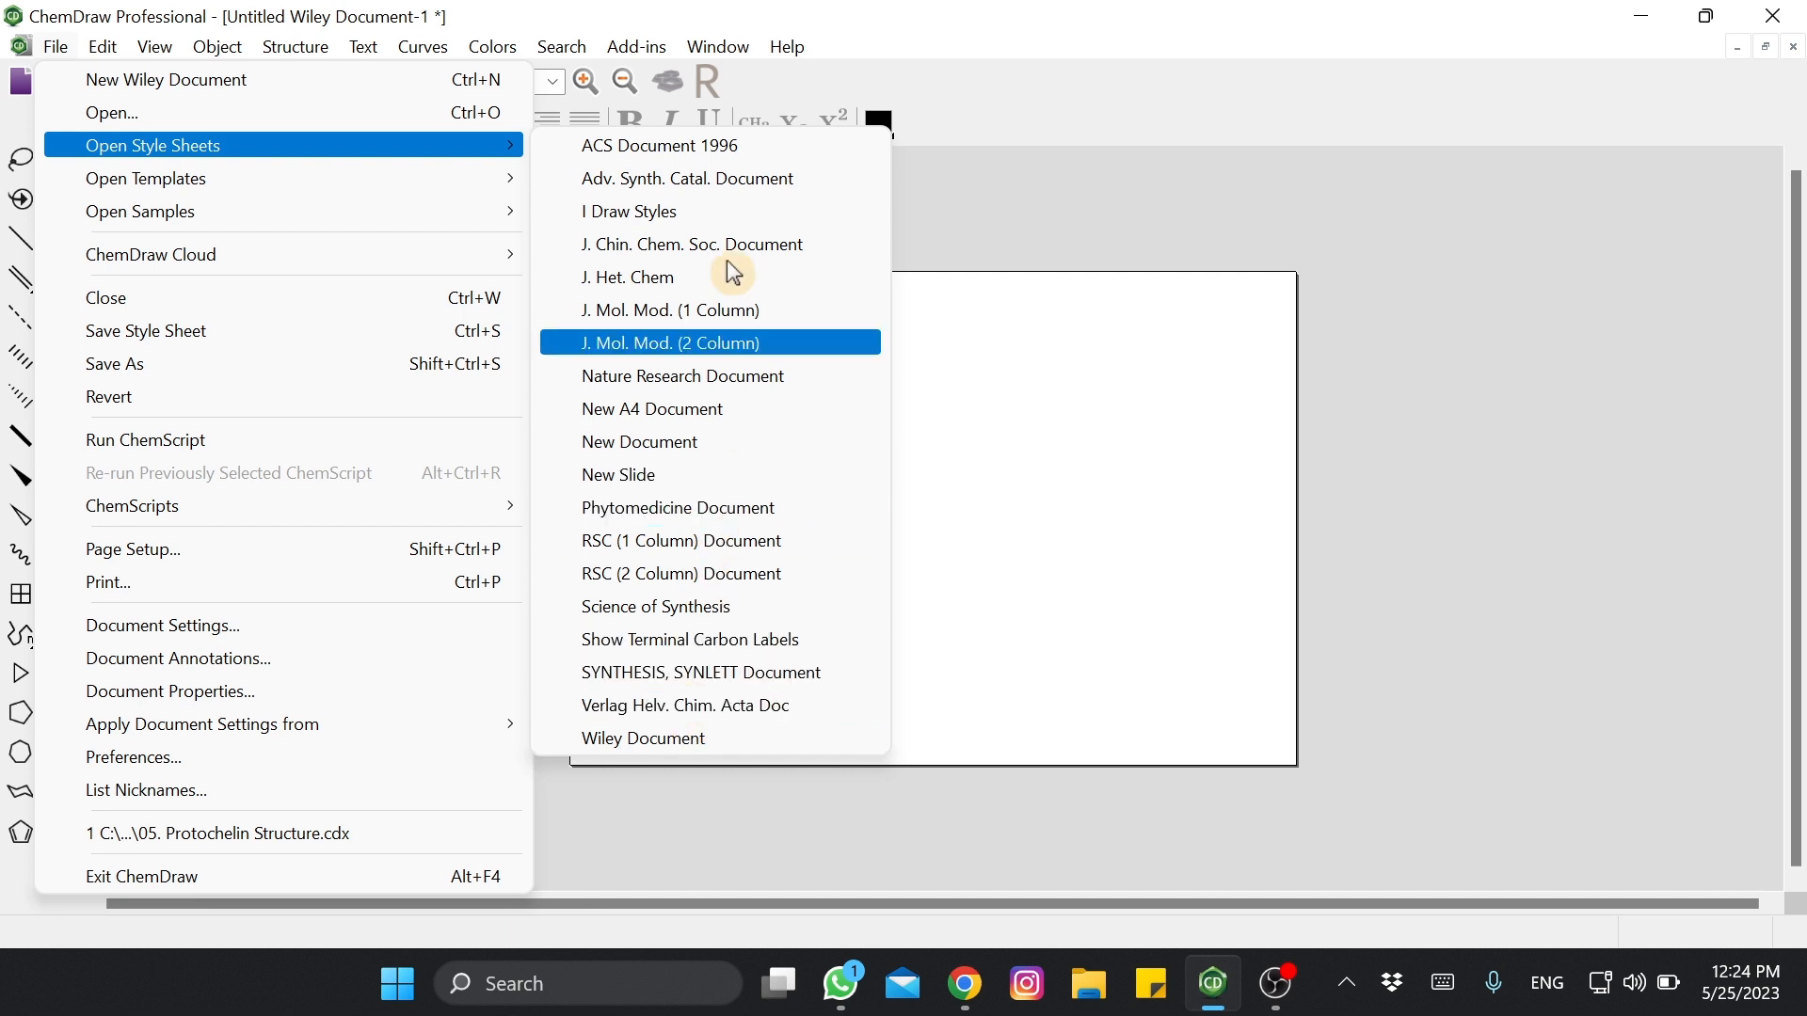
pyautogui.click(684, 147)
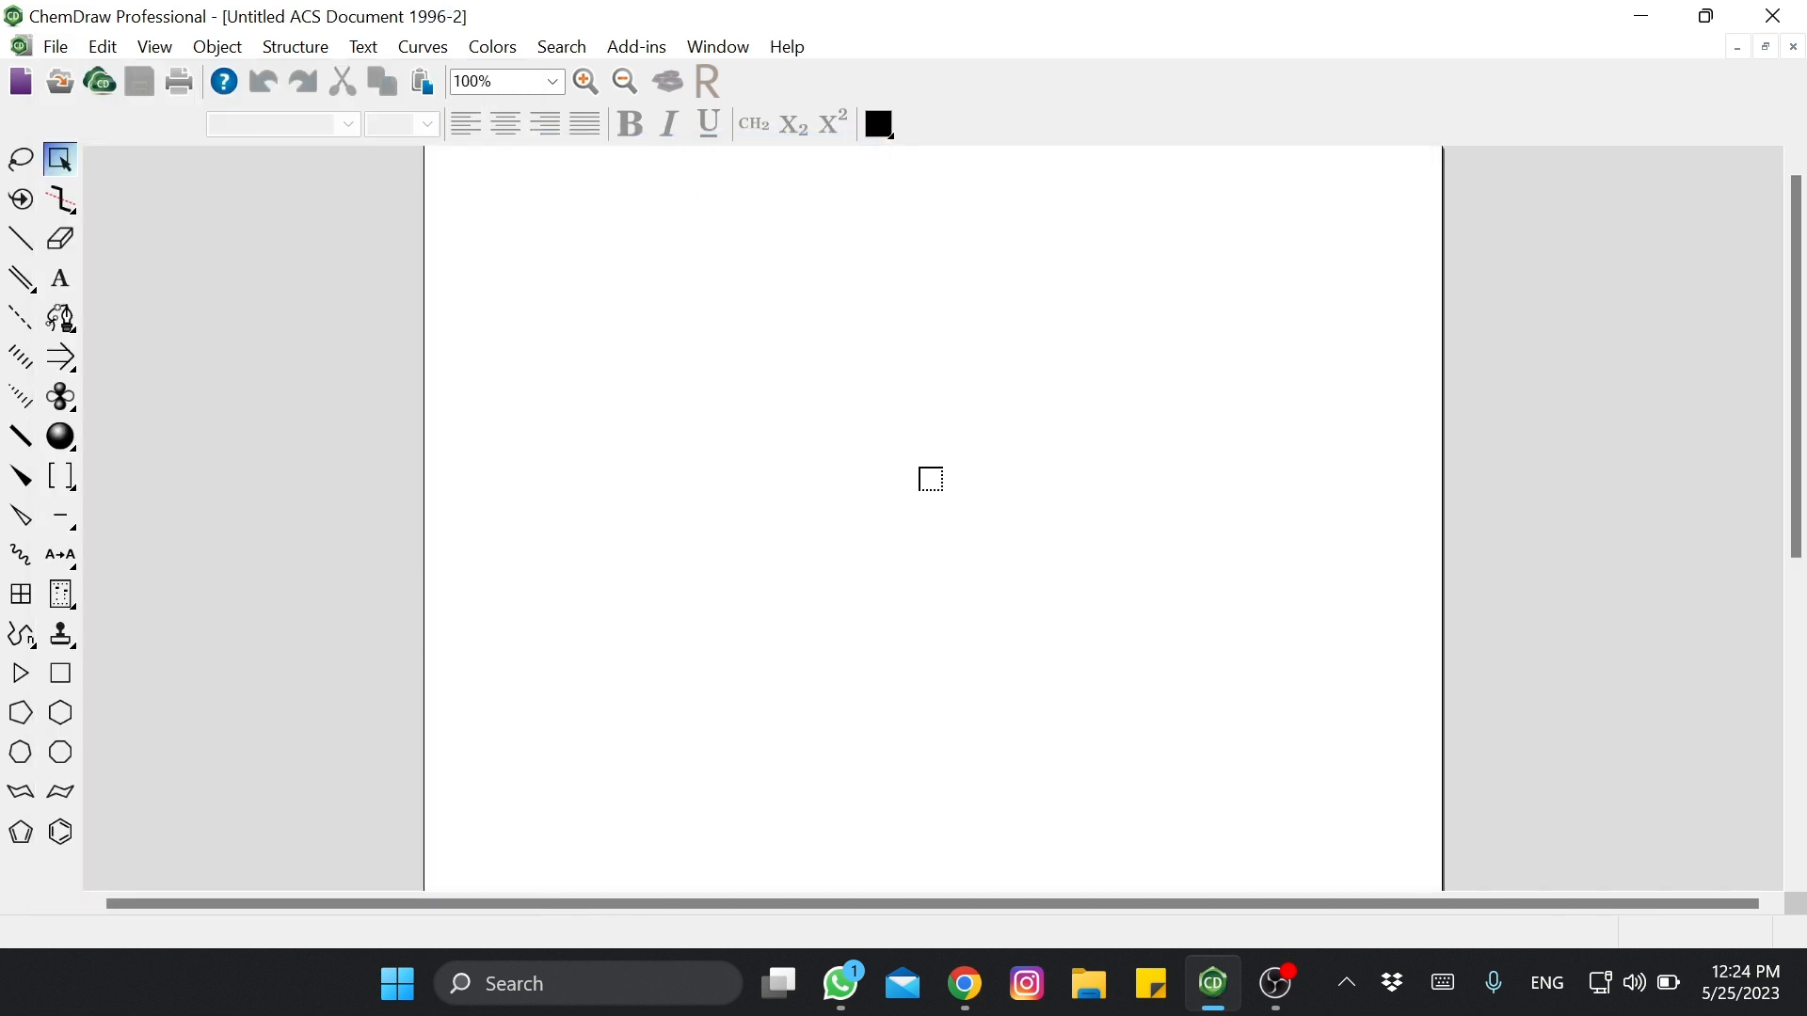
pyautogui.scroll(-2, 930, 479)
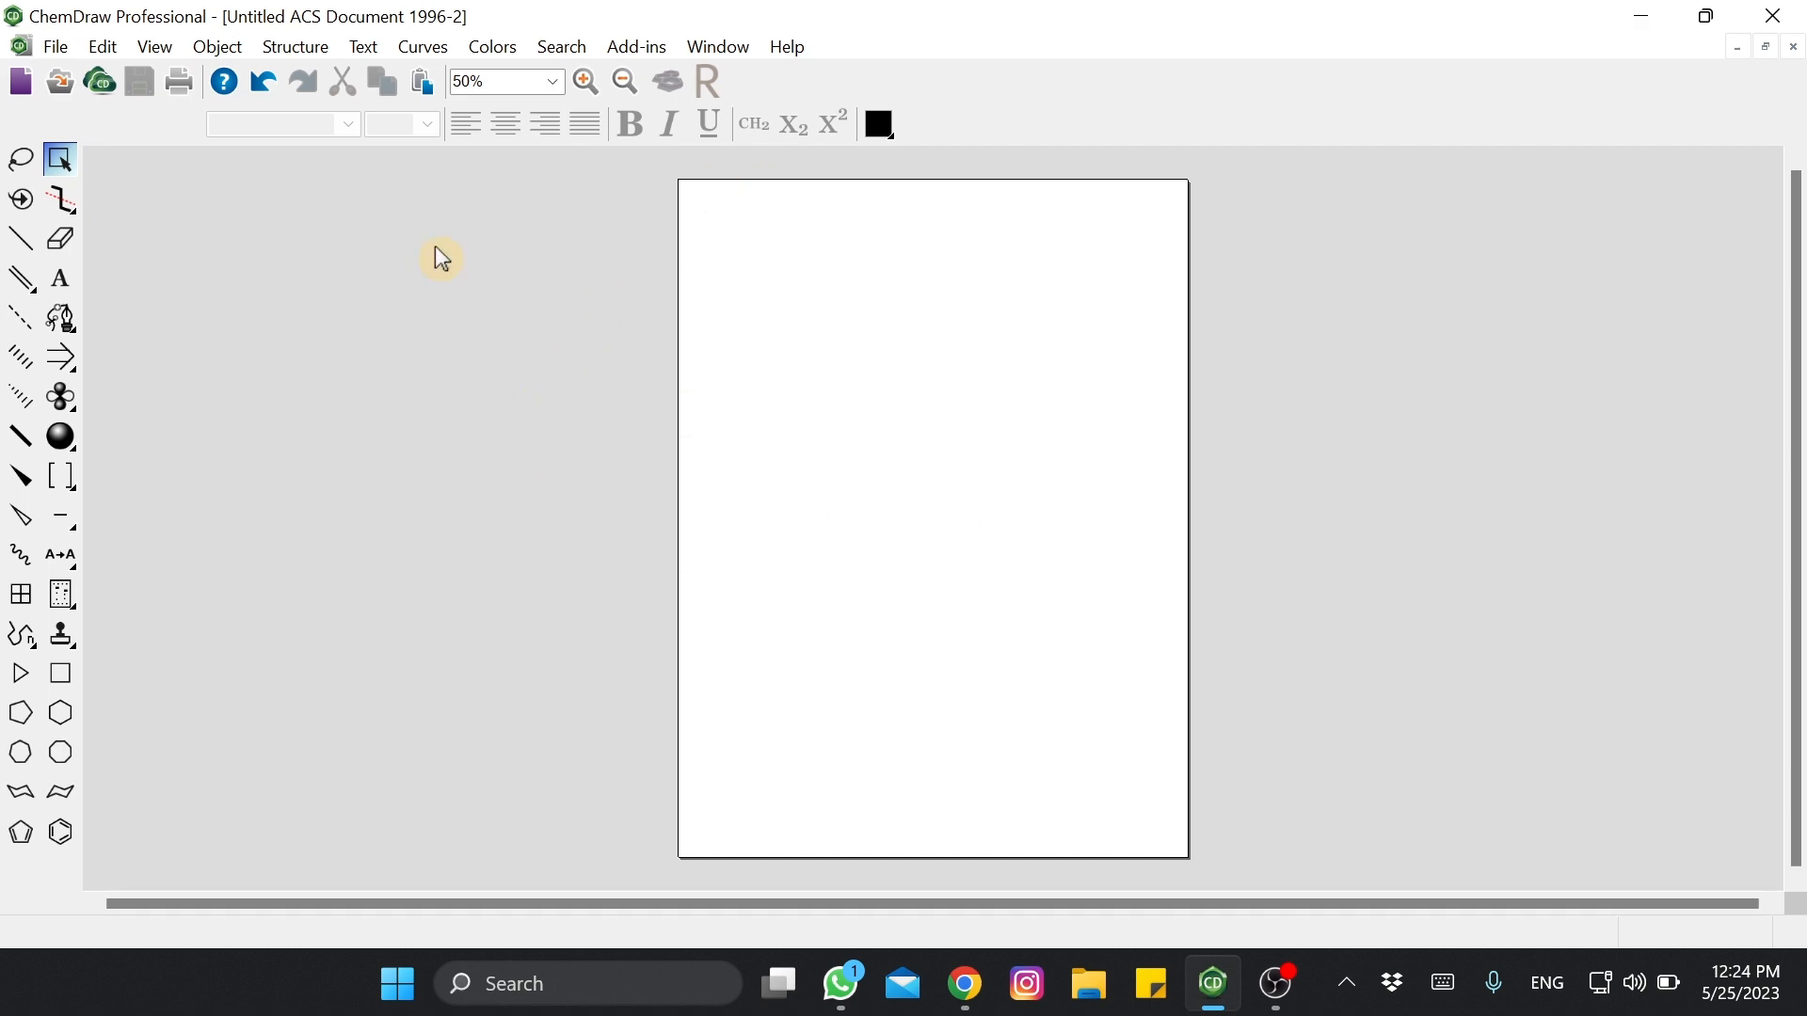
pyautogui.click(56, 46)
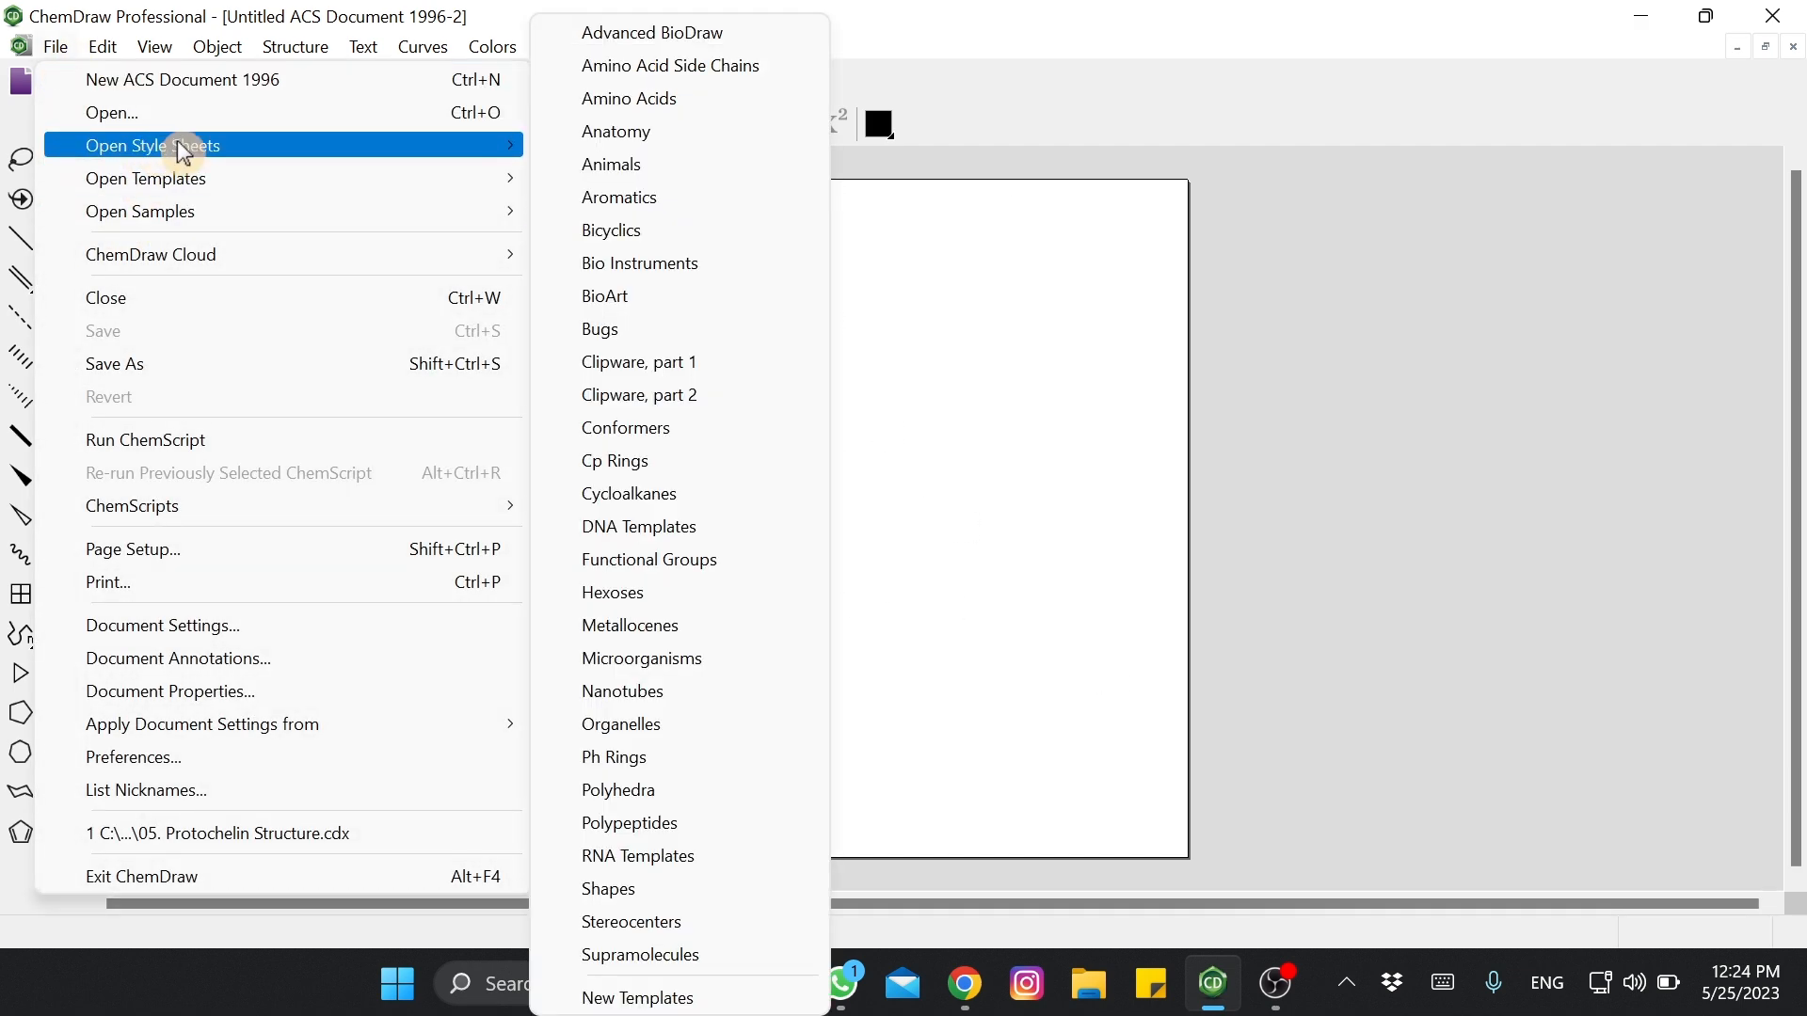
pyautogui.click(710, 702)
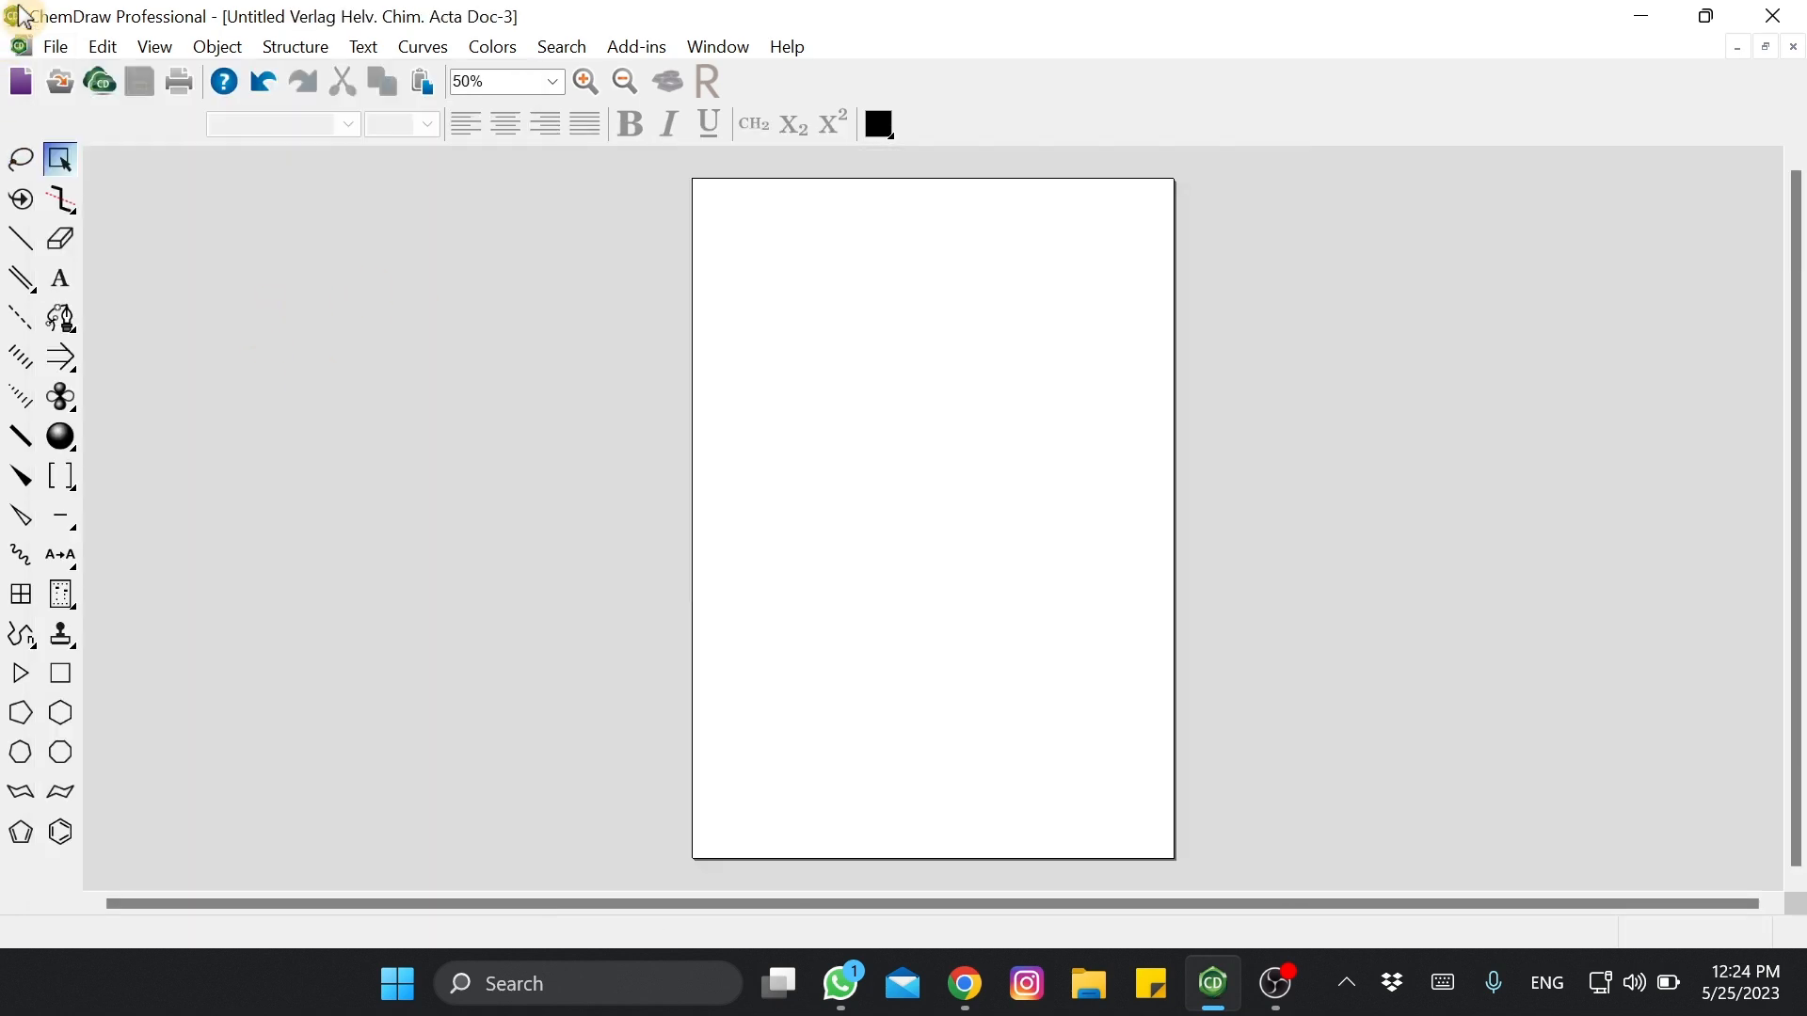
# - Create a new blank document from the Wiley Document style sheet
pyautogui.click(55, 47)
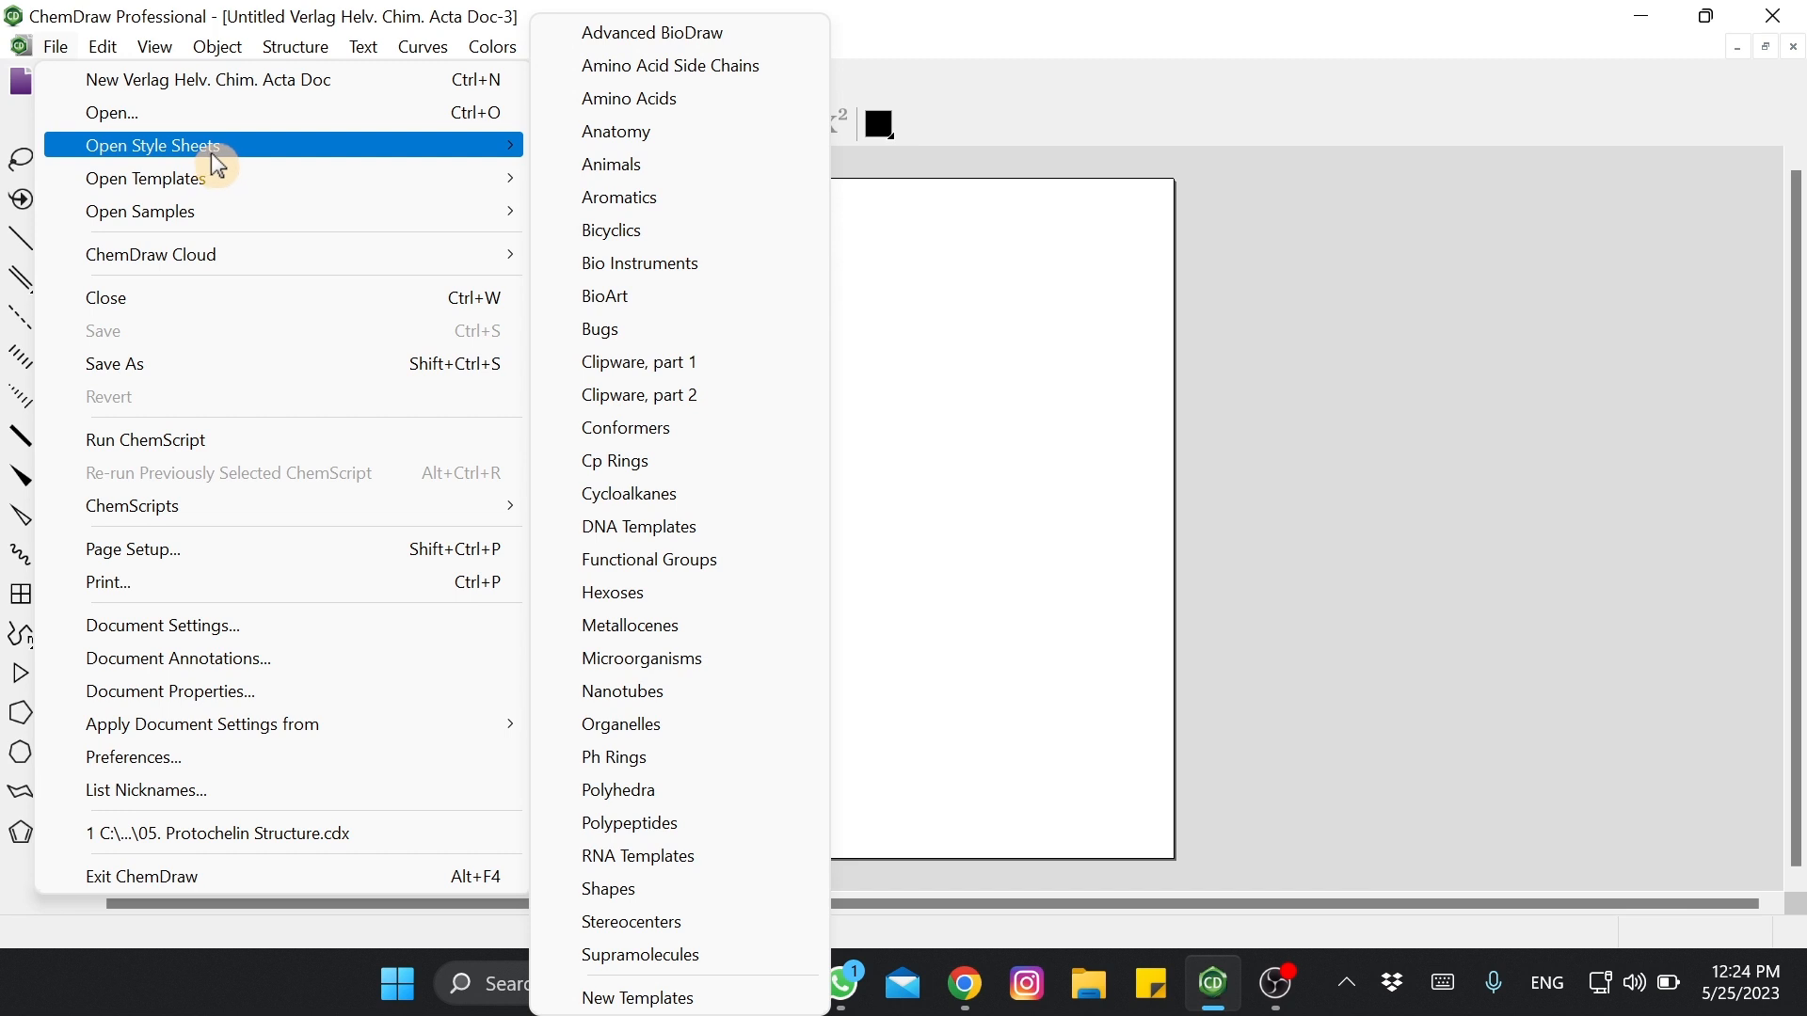
pyautogui.moveTo(219, 150)
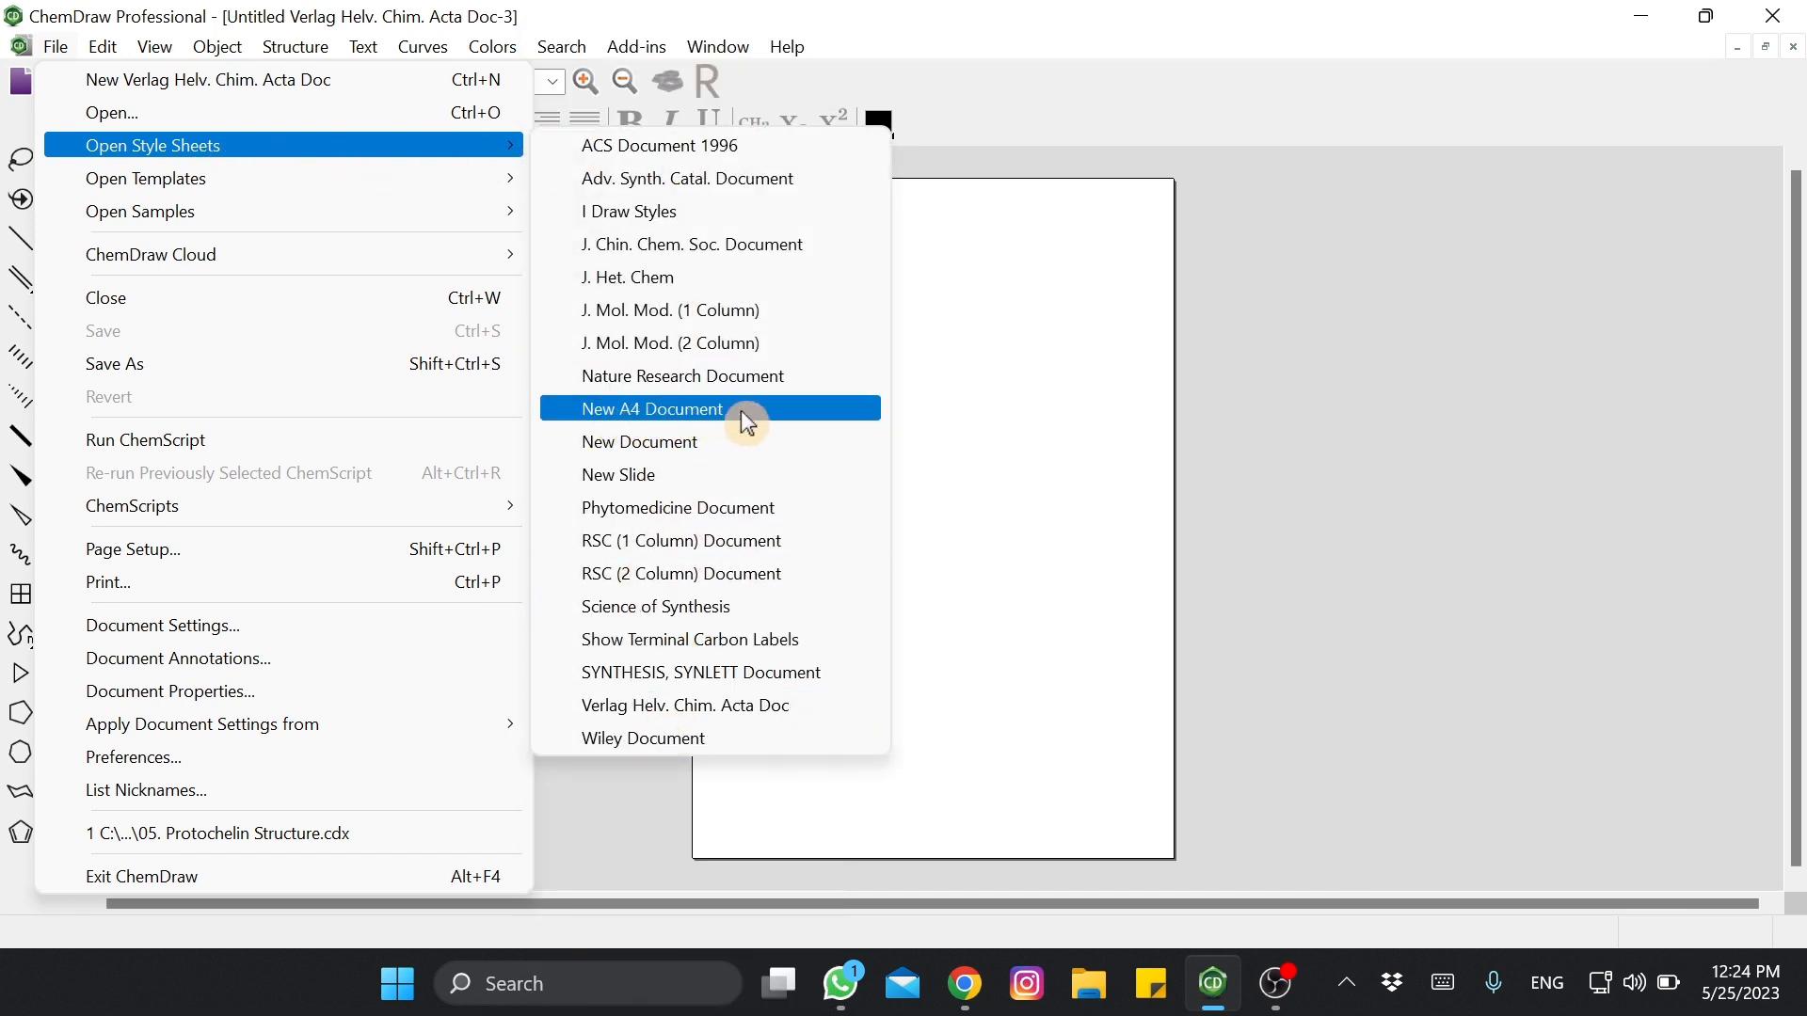
pyautogui.click(668, 740)
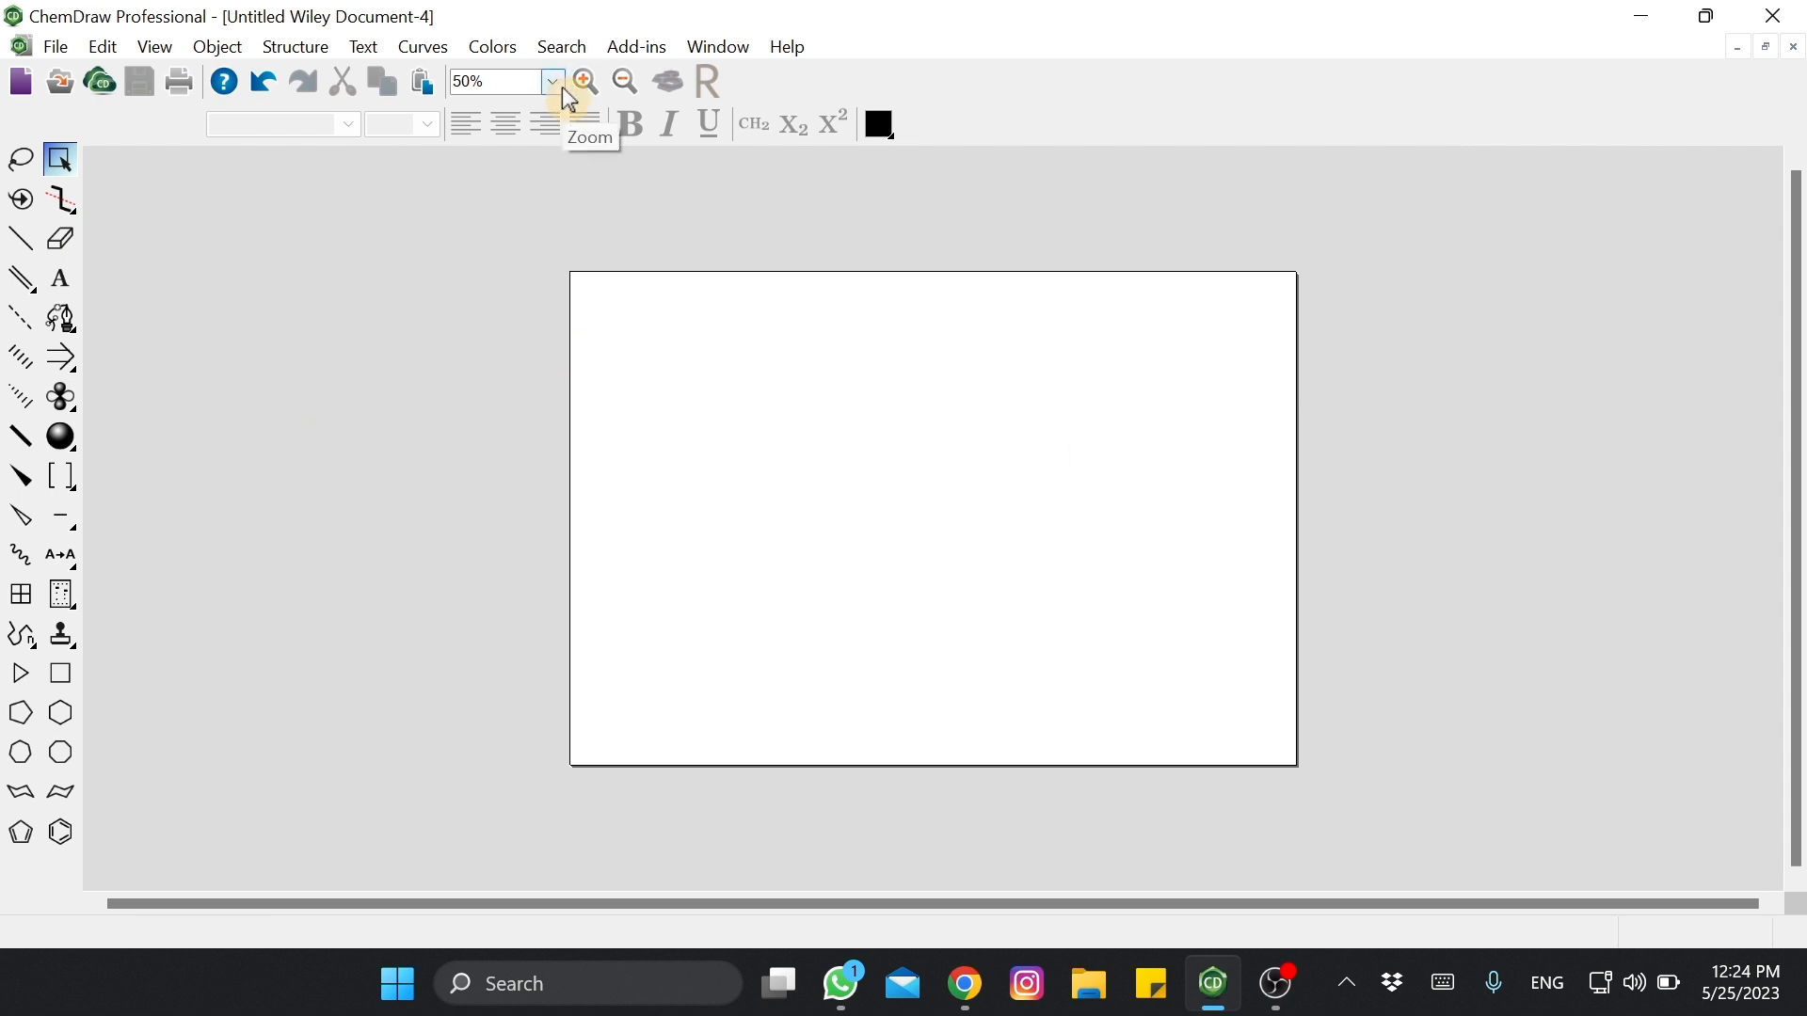
pyautogui.click(56, 49)
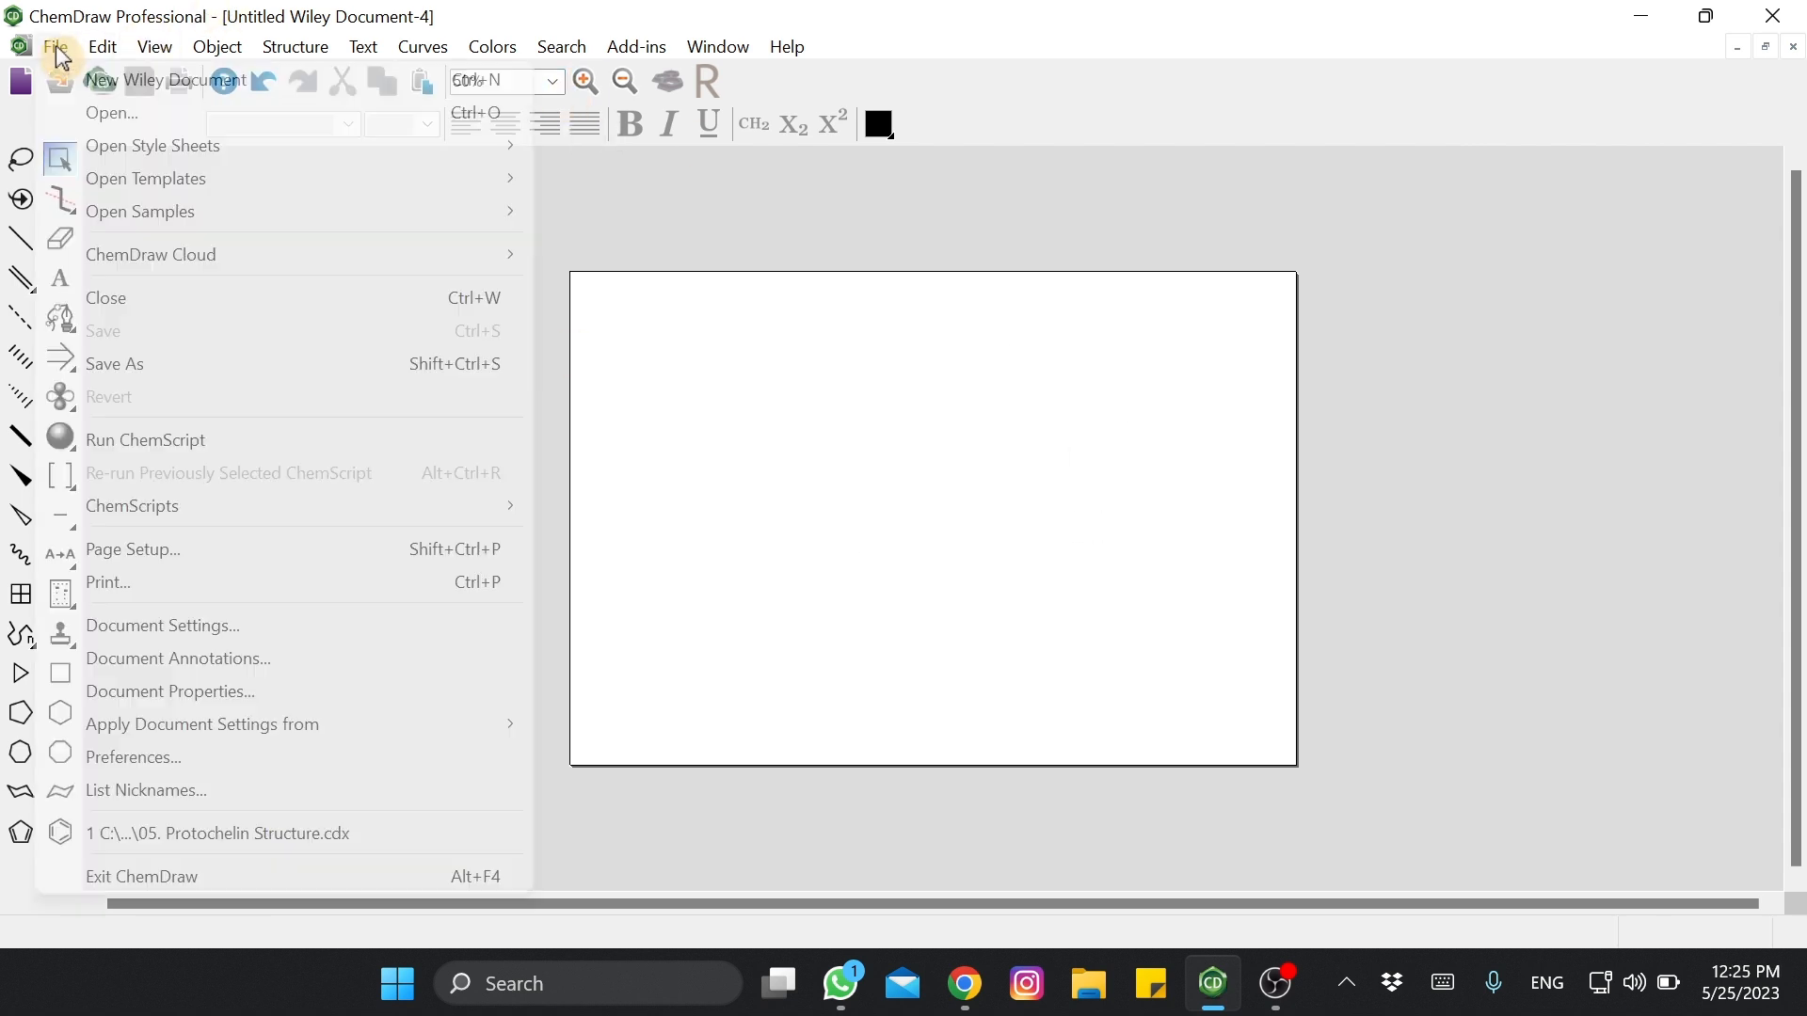
pyautogui.moveTo(177, 203)
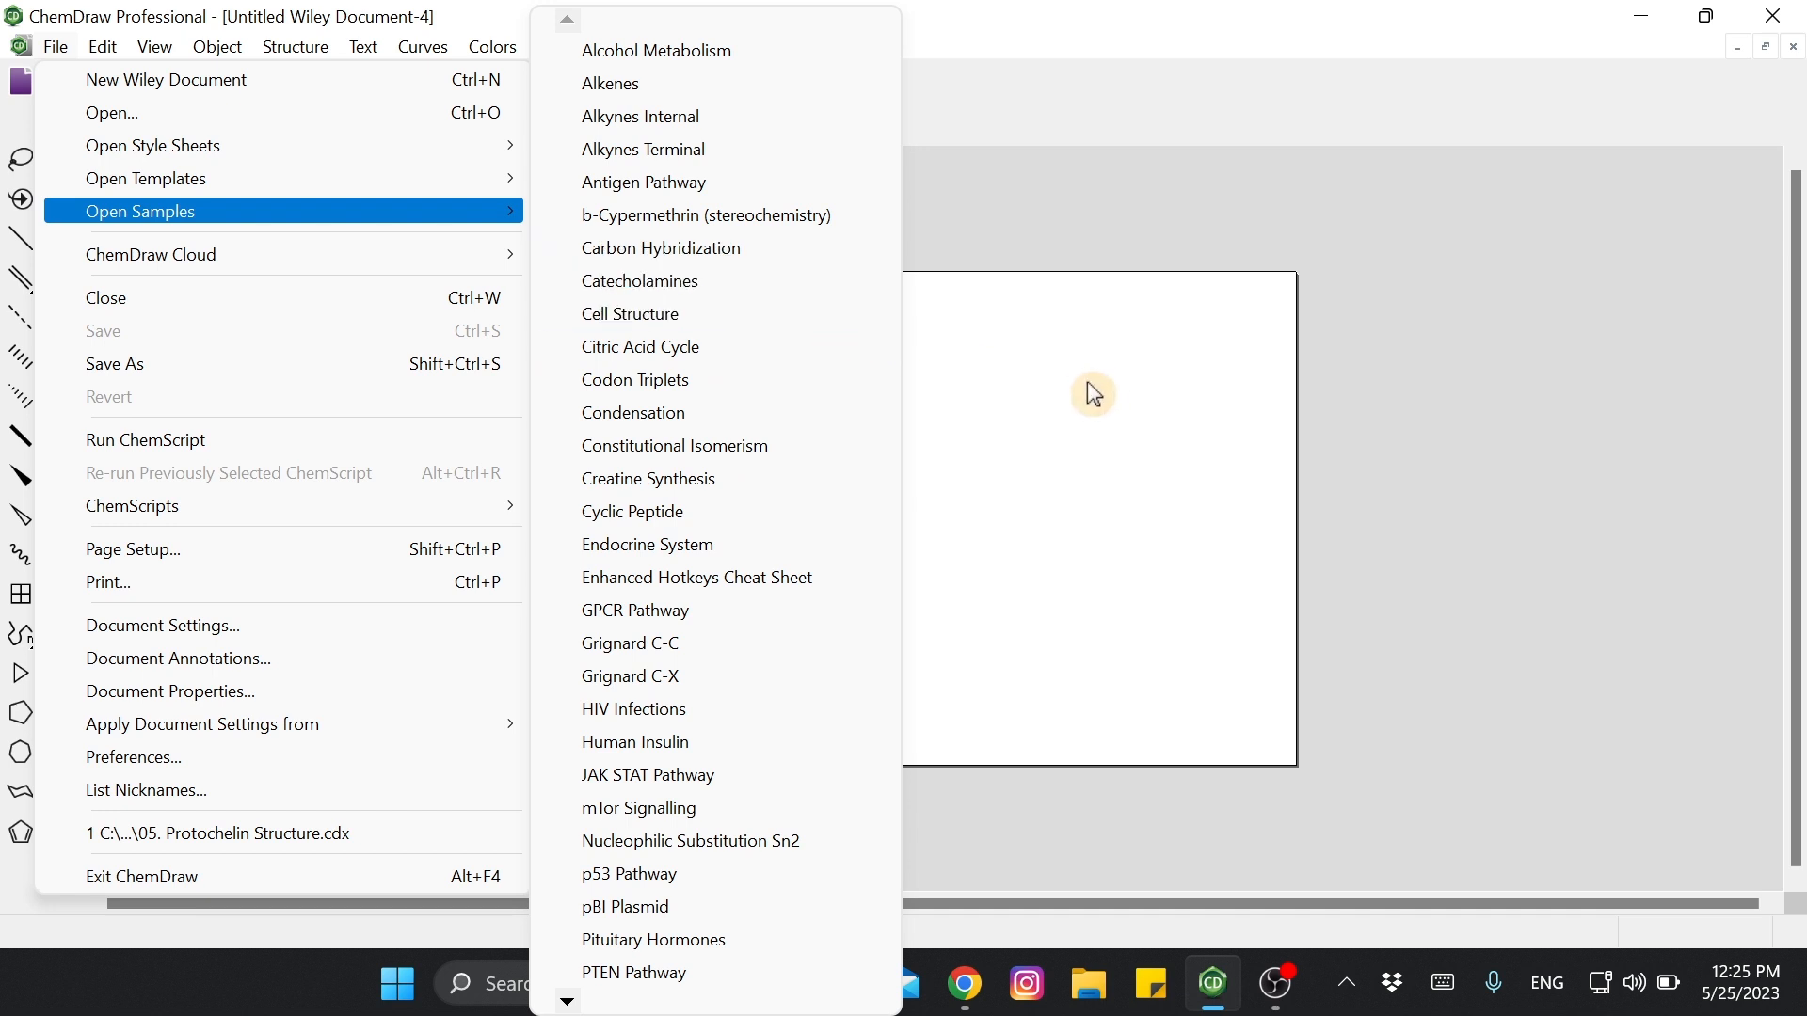
pyautogui.click(1045, 377)
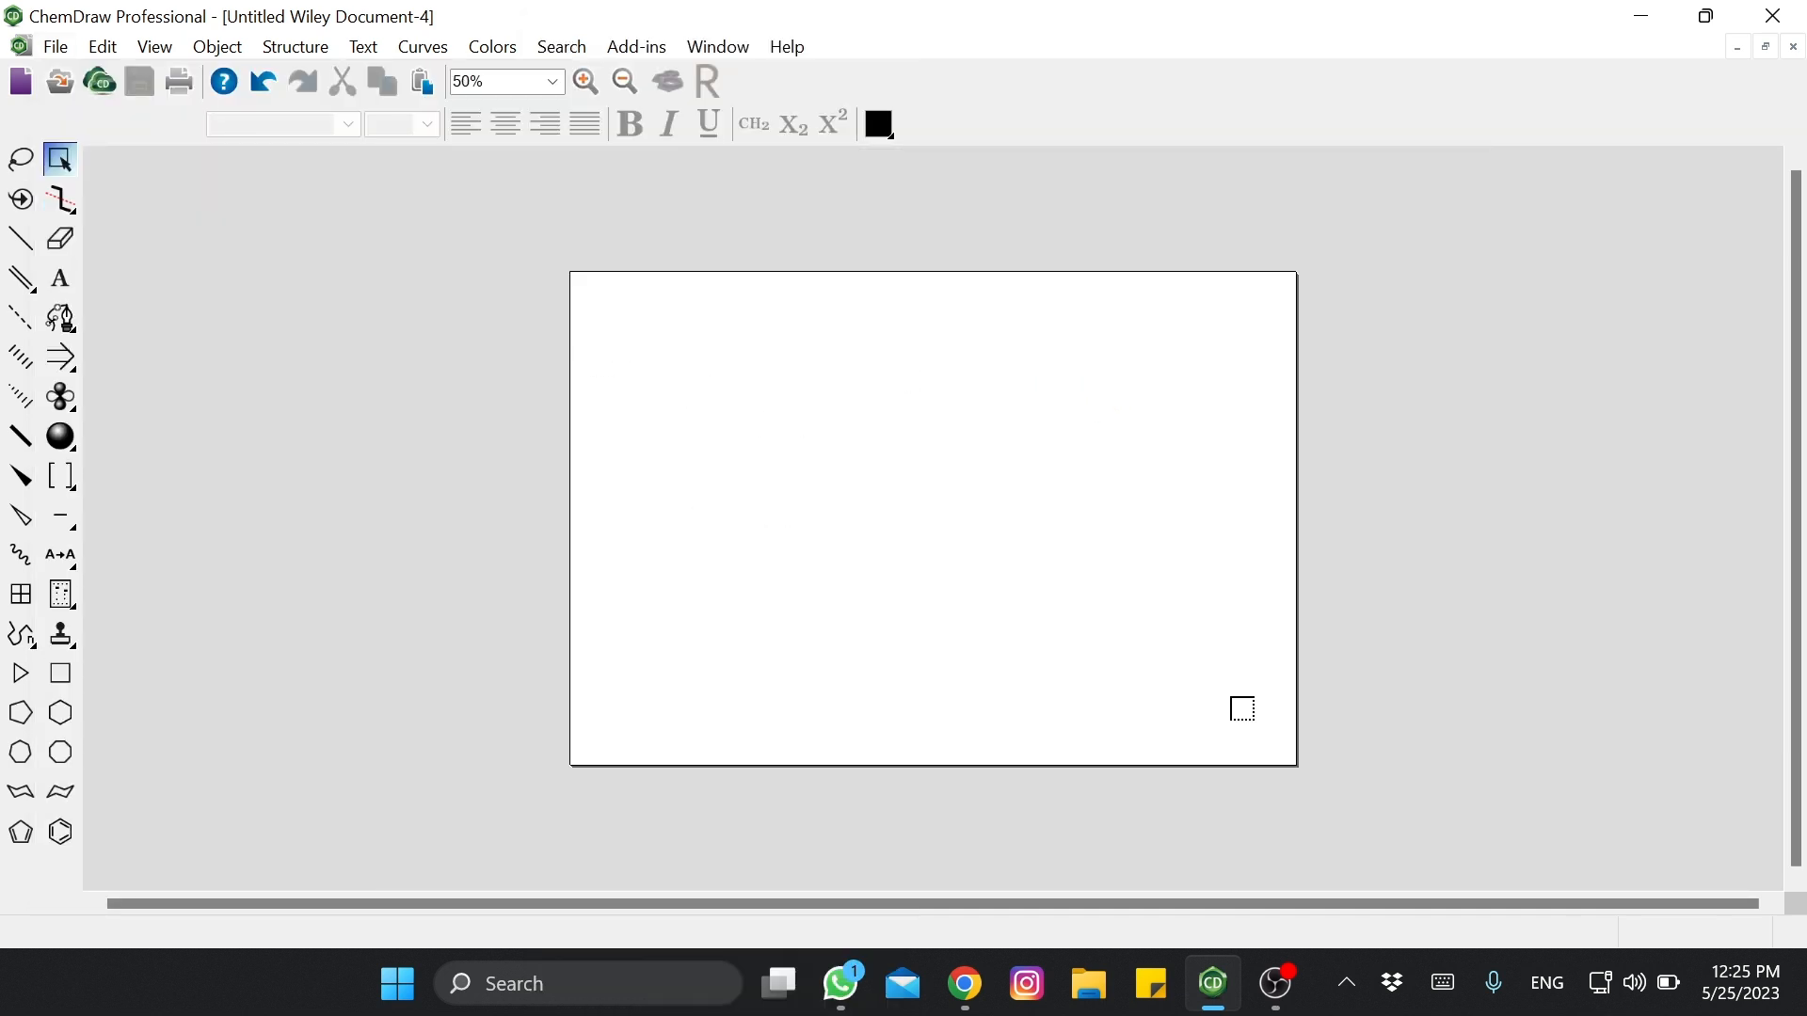
# - Draw three benzene rings fused in a straight row in the upper-left area of the page
pyautogui.scroll(1, 601, 420)
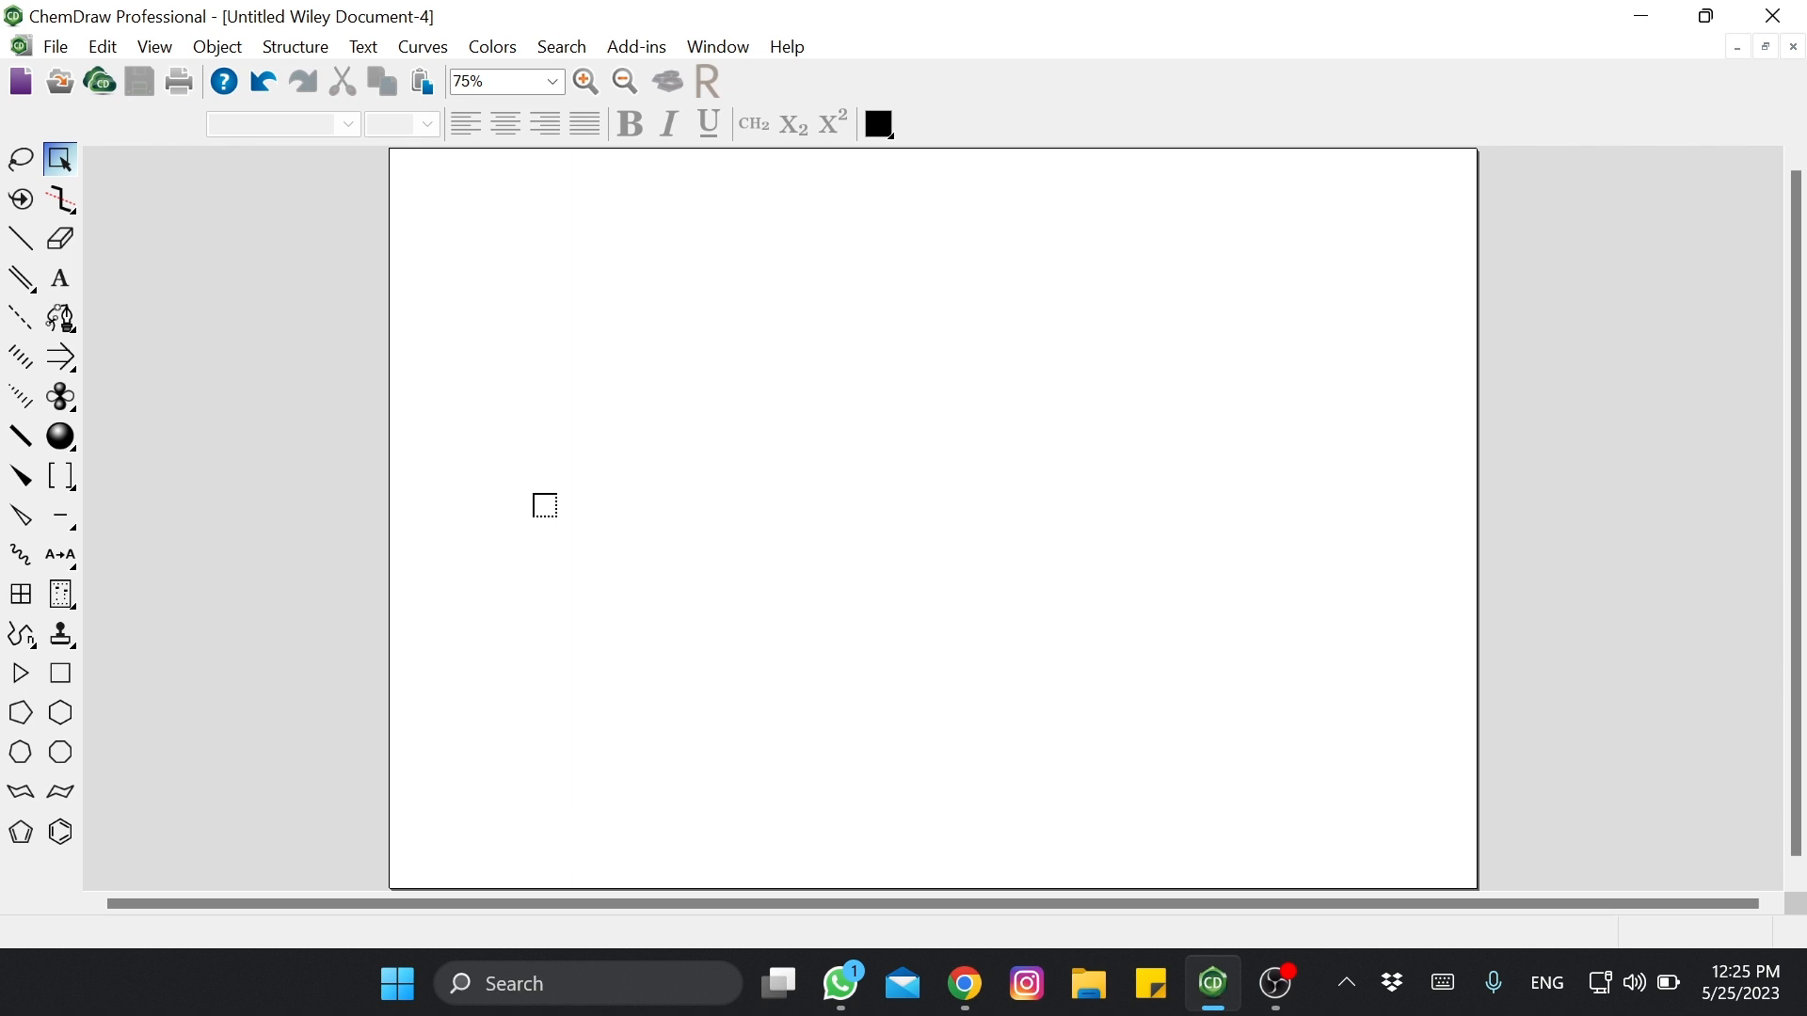
pyautogui.click(60, 832)
pyautogui.click(554, 227)
pyautogui.click(574, 226)
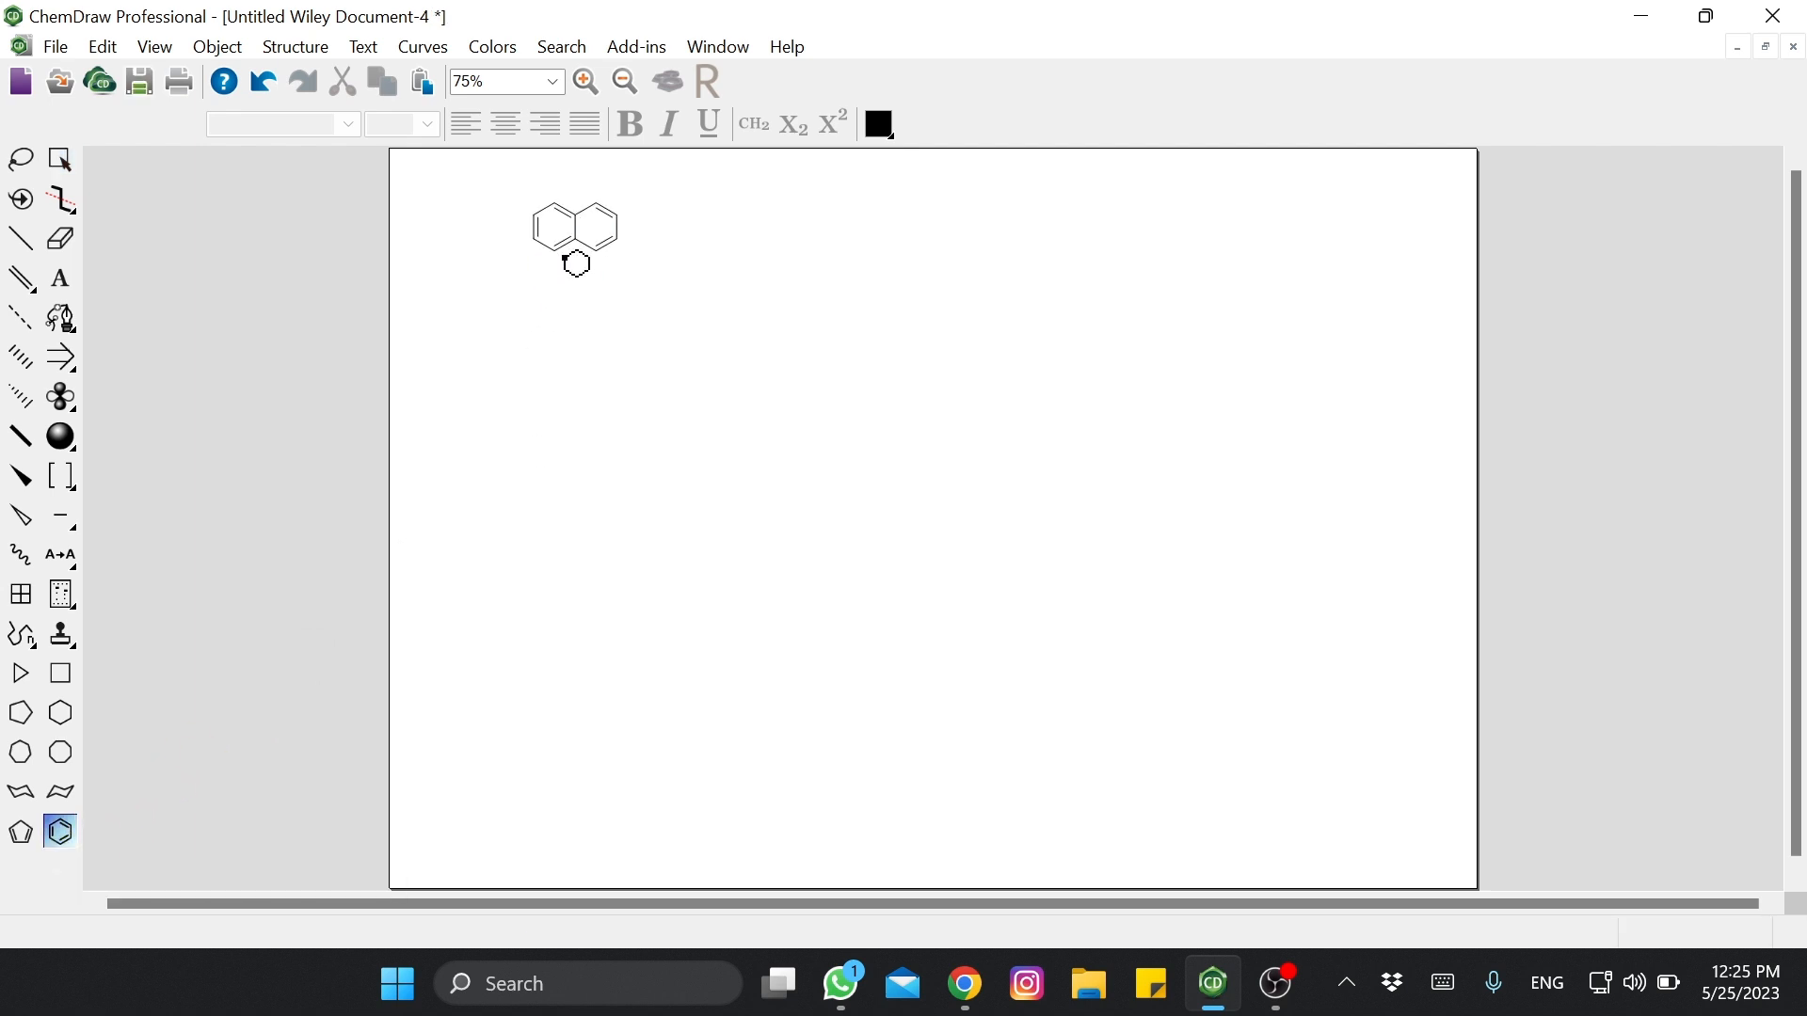
pyautogui.scroll(2, 577, 263)
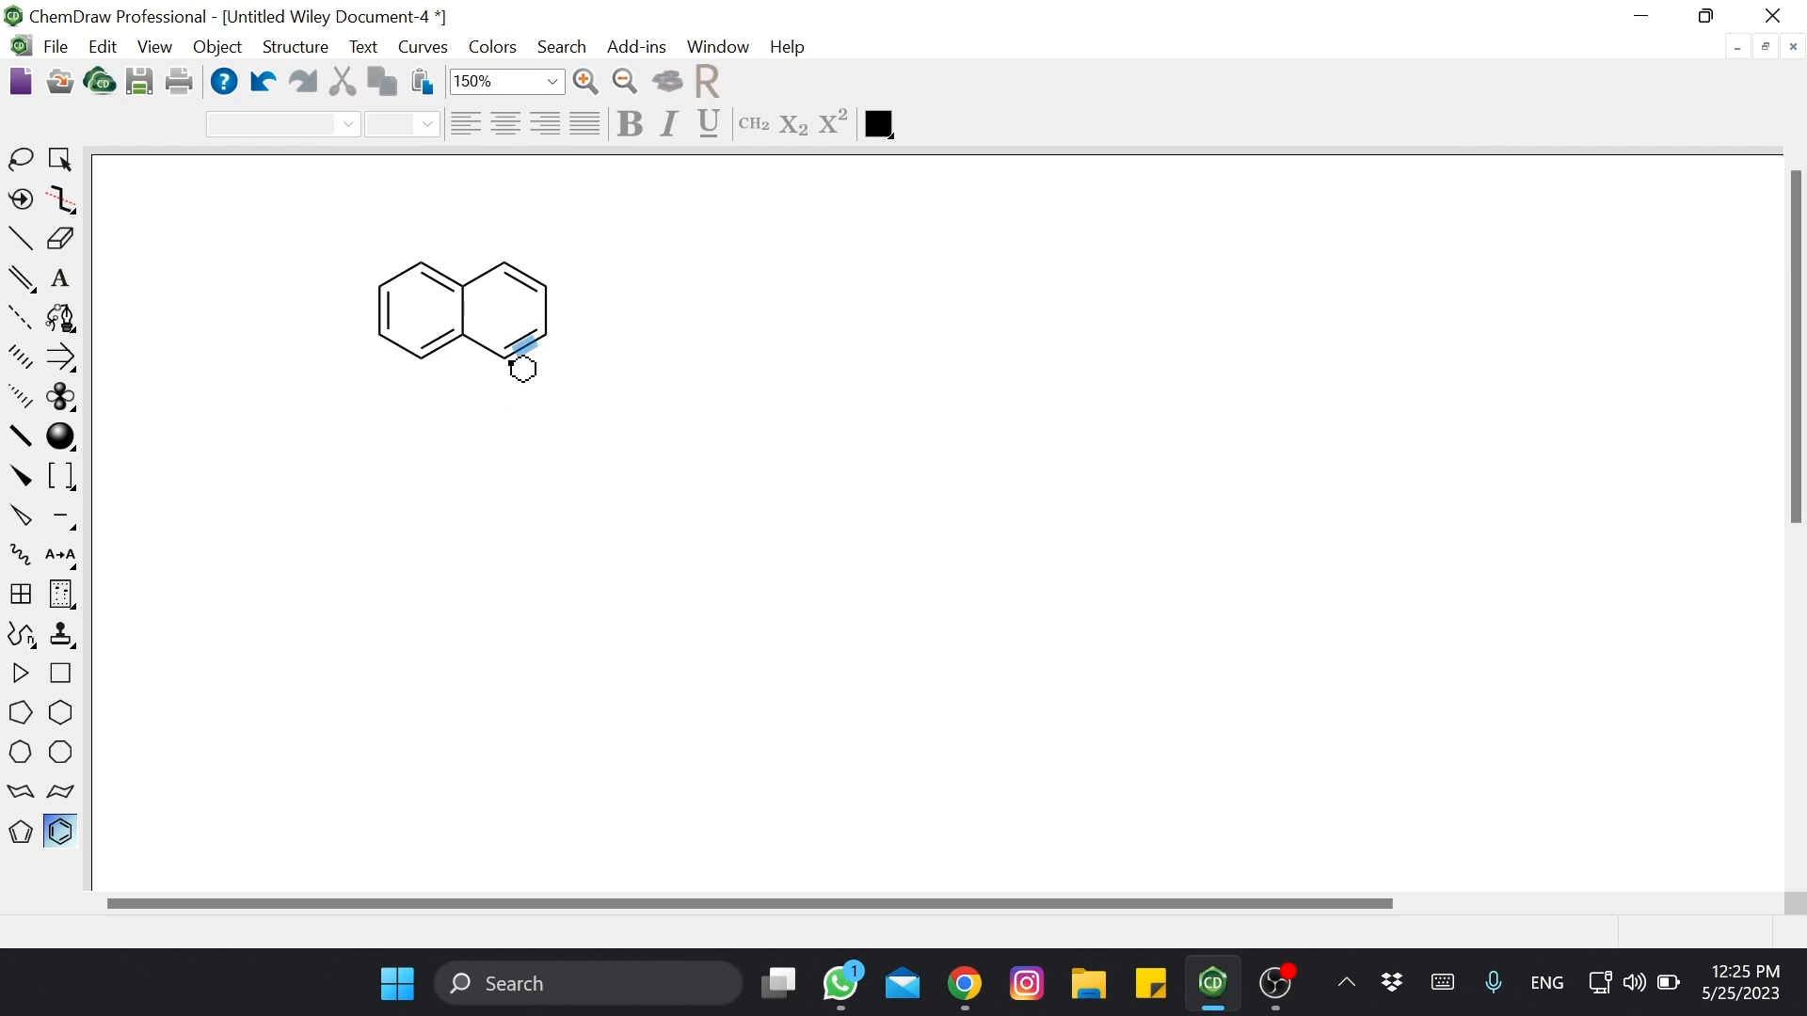
pyautogui.click(554, 308)
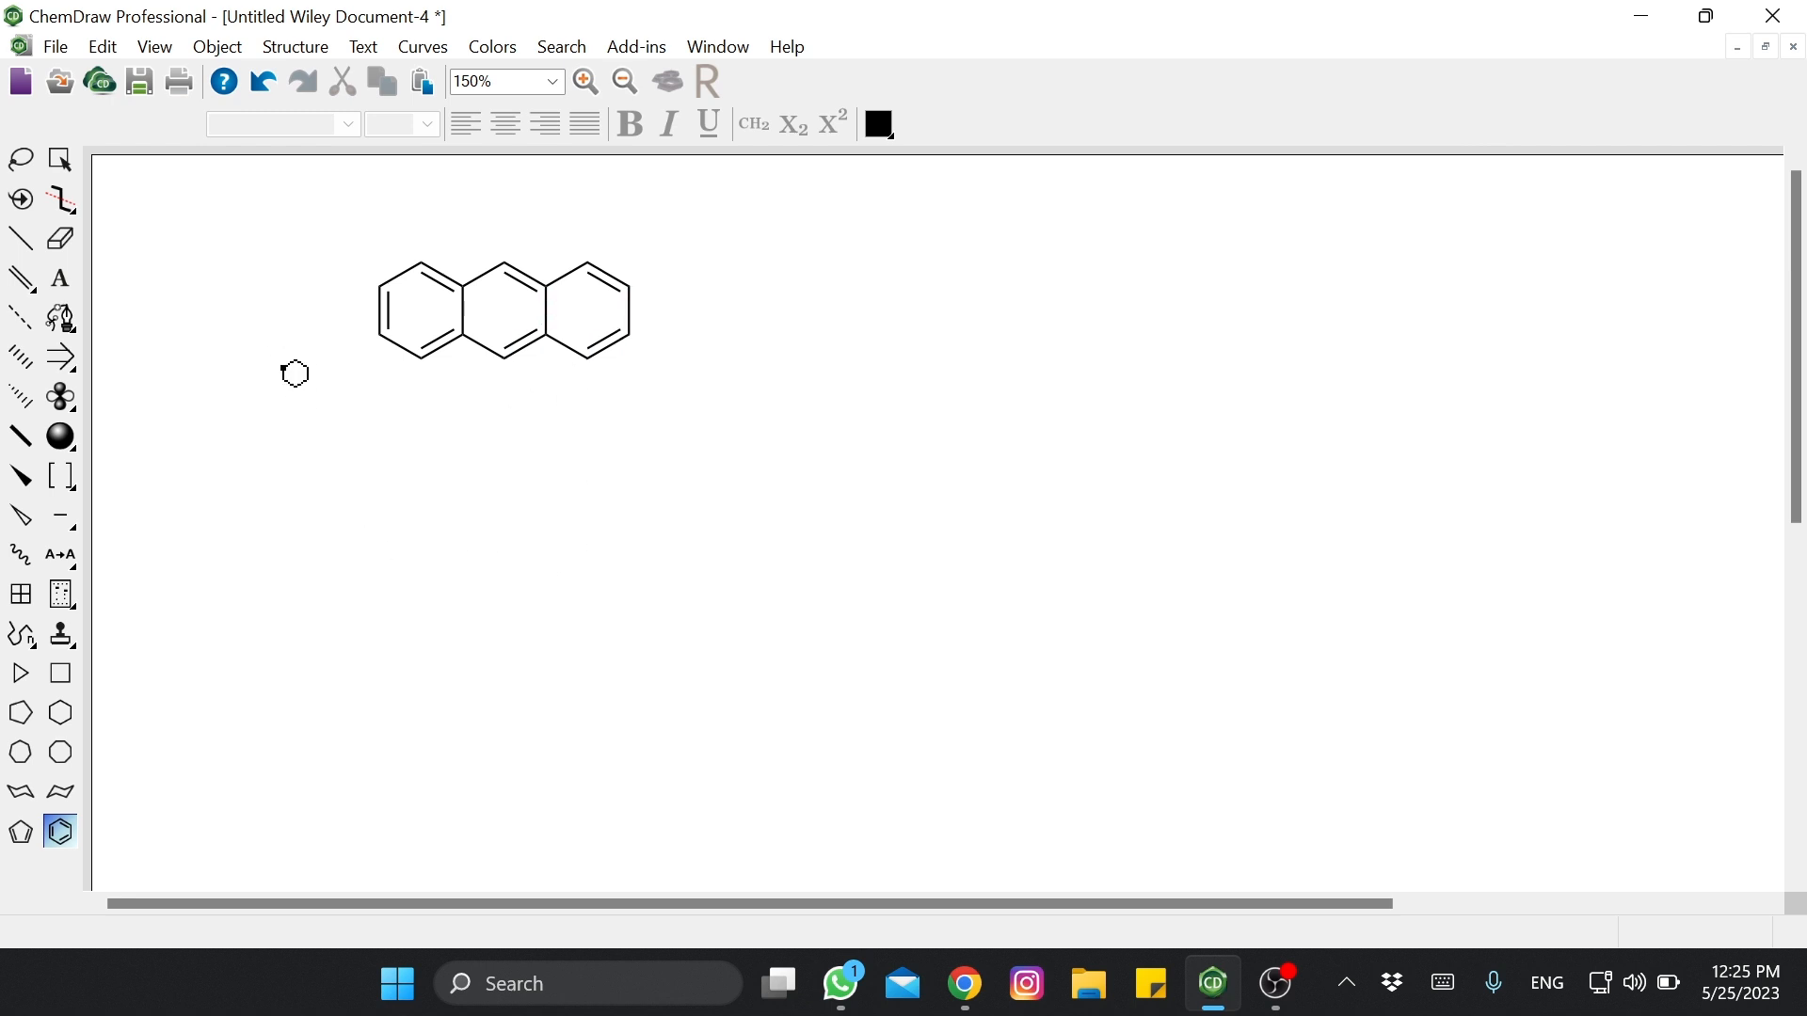
# - Select the fused three-ring structure and enlarge it to about twice its size
pyautogui.click(63, 162)
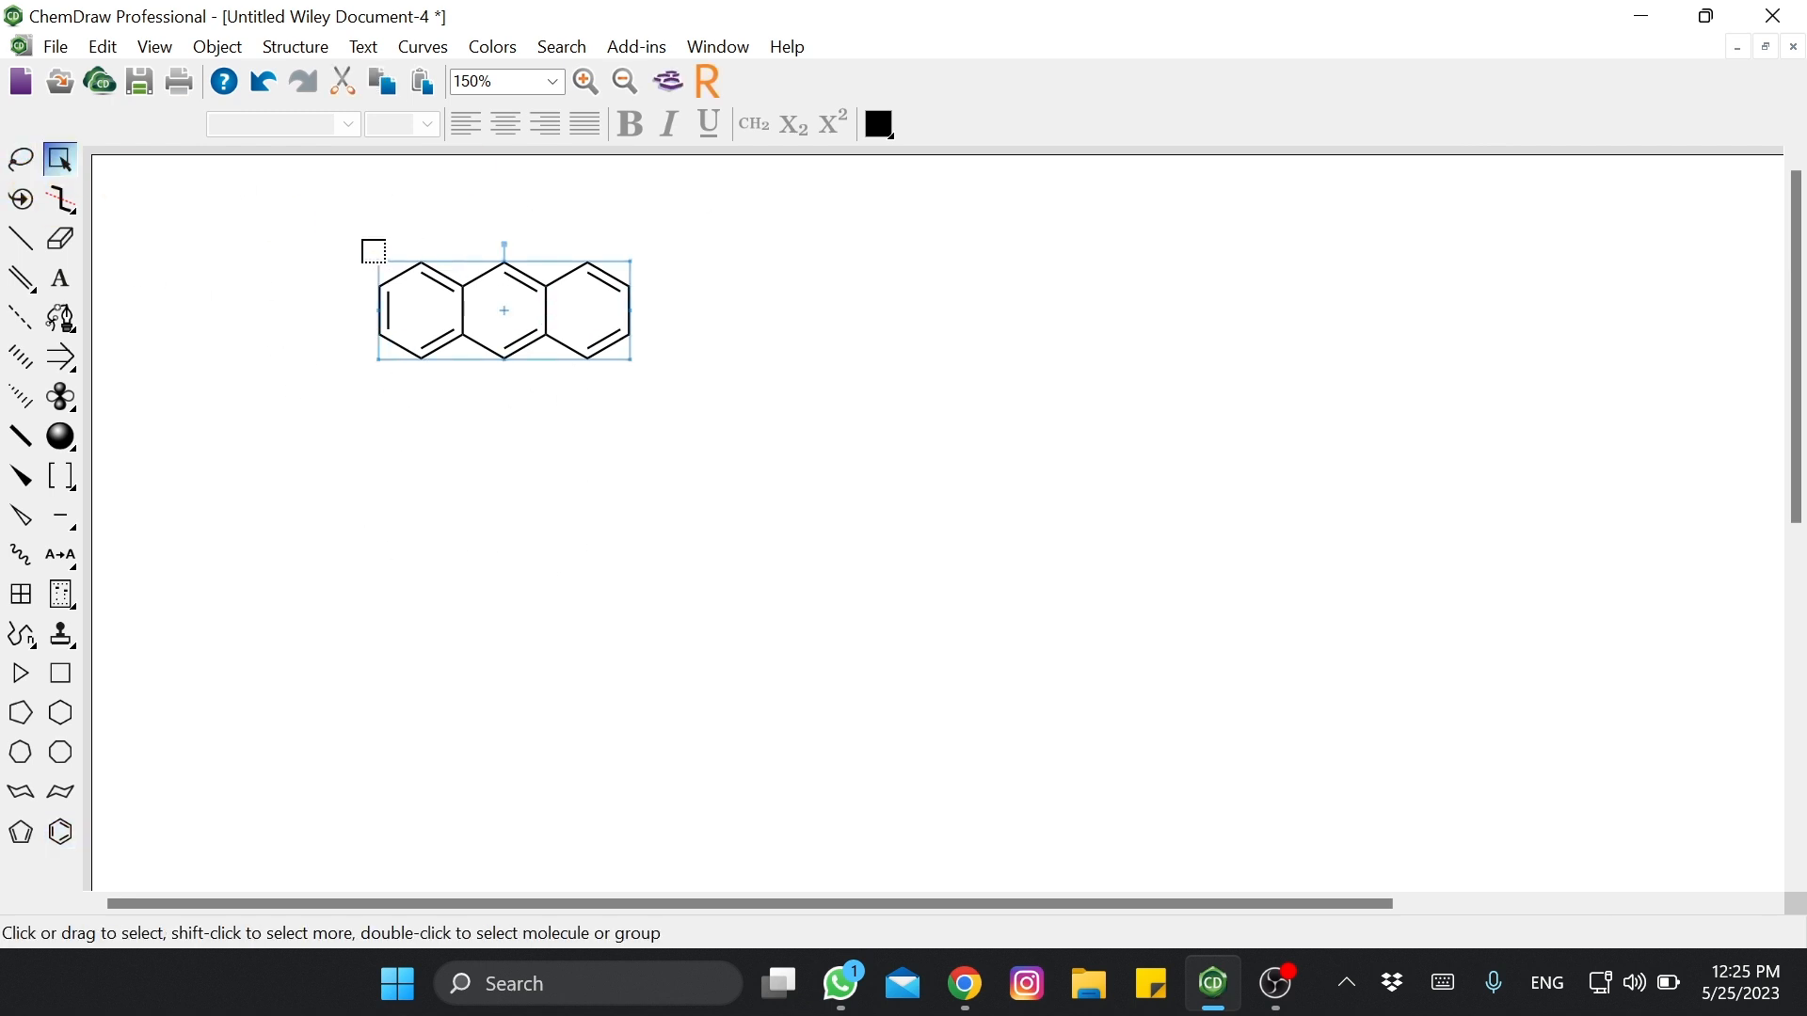
pyautogui.moveTo(629, 359); pyautogui.dragTo(988, 561)
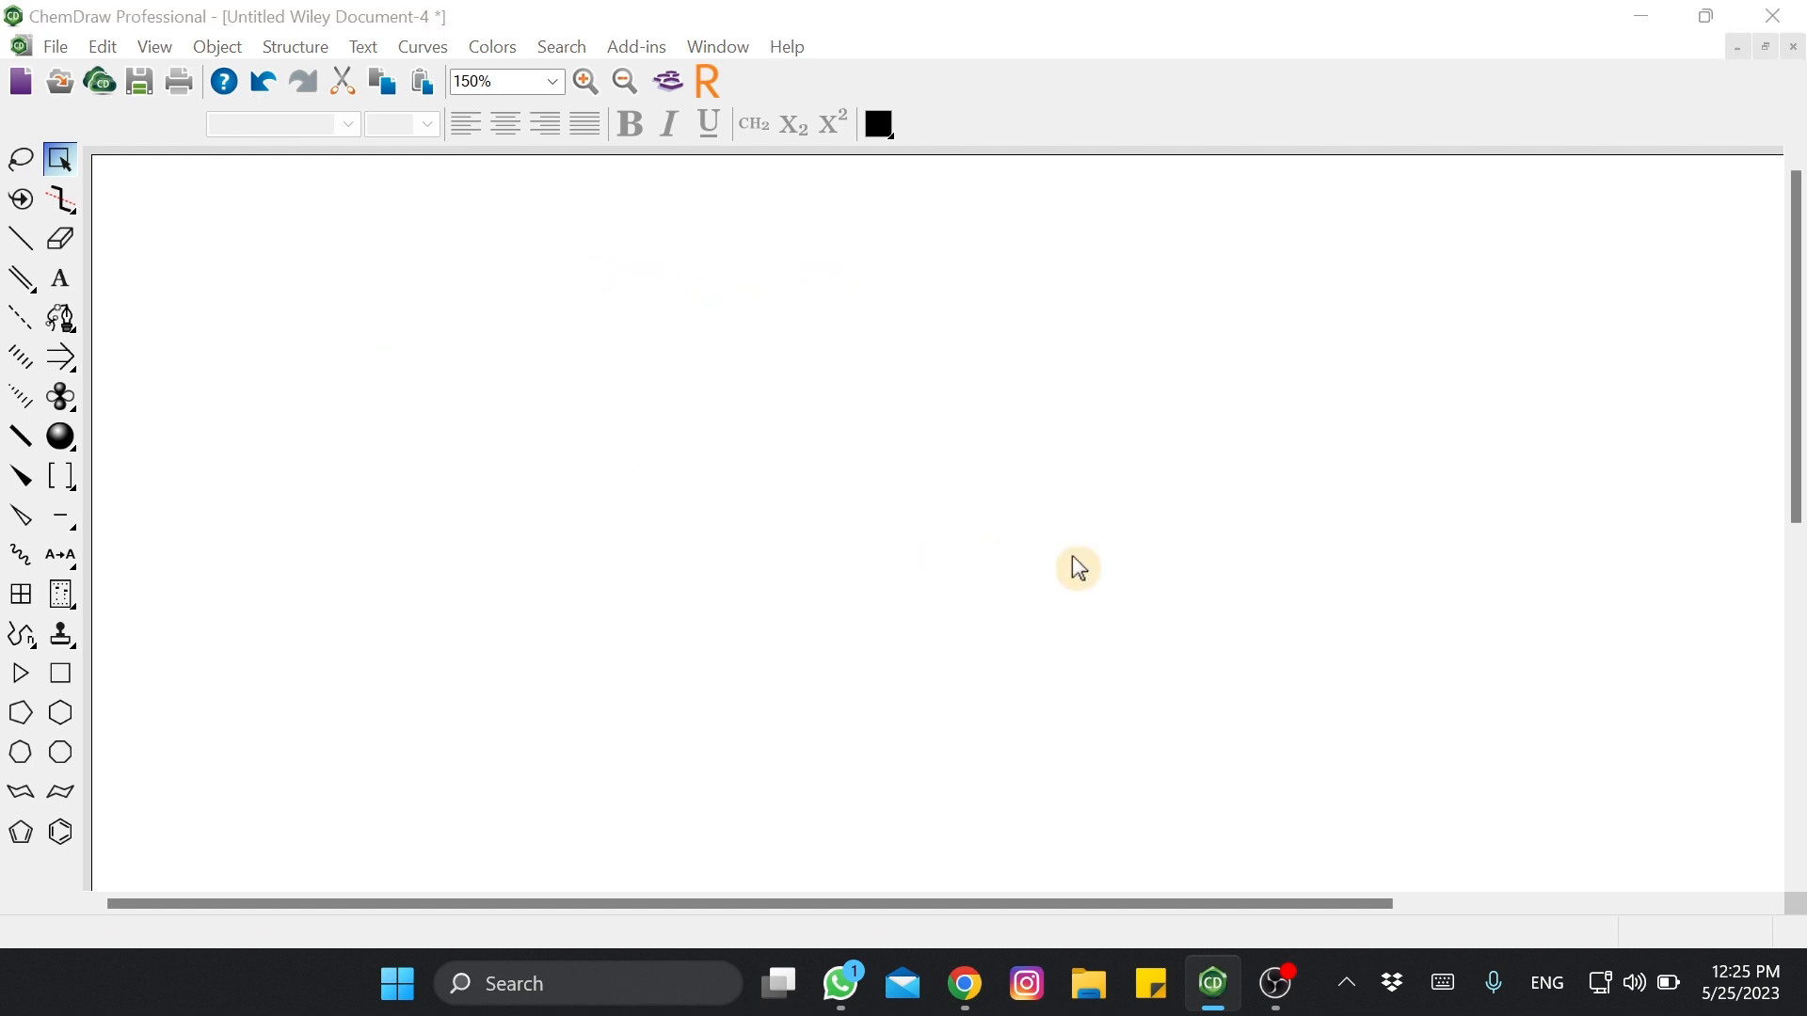
pyautogui.press('Return')
# - Save the document to the Desktop as "Sample 01" in ChemDraw (*.cdx) format
pyautogui.click(61, 51)
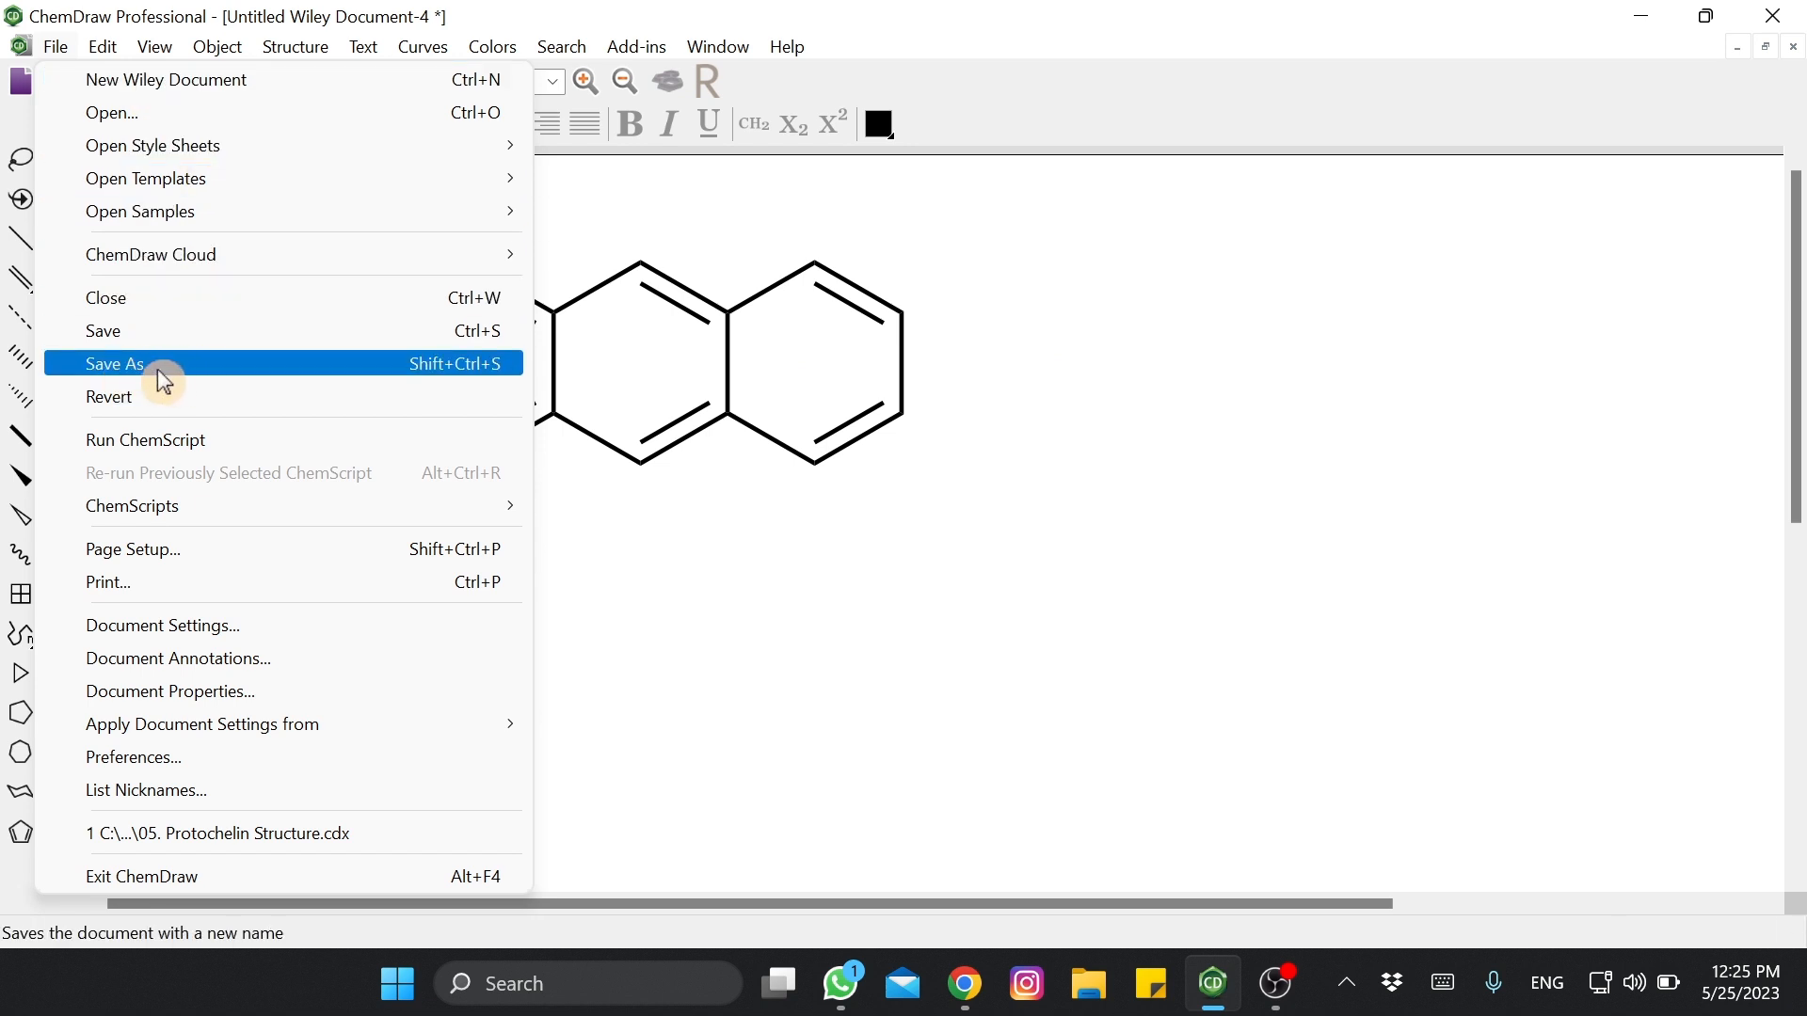
pyautogui.click(117, 367)
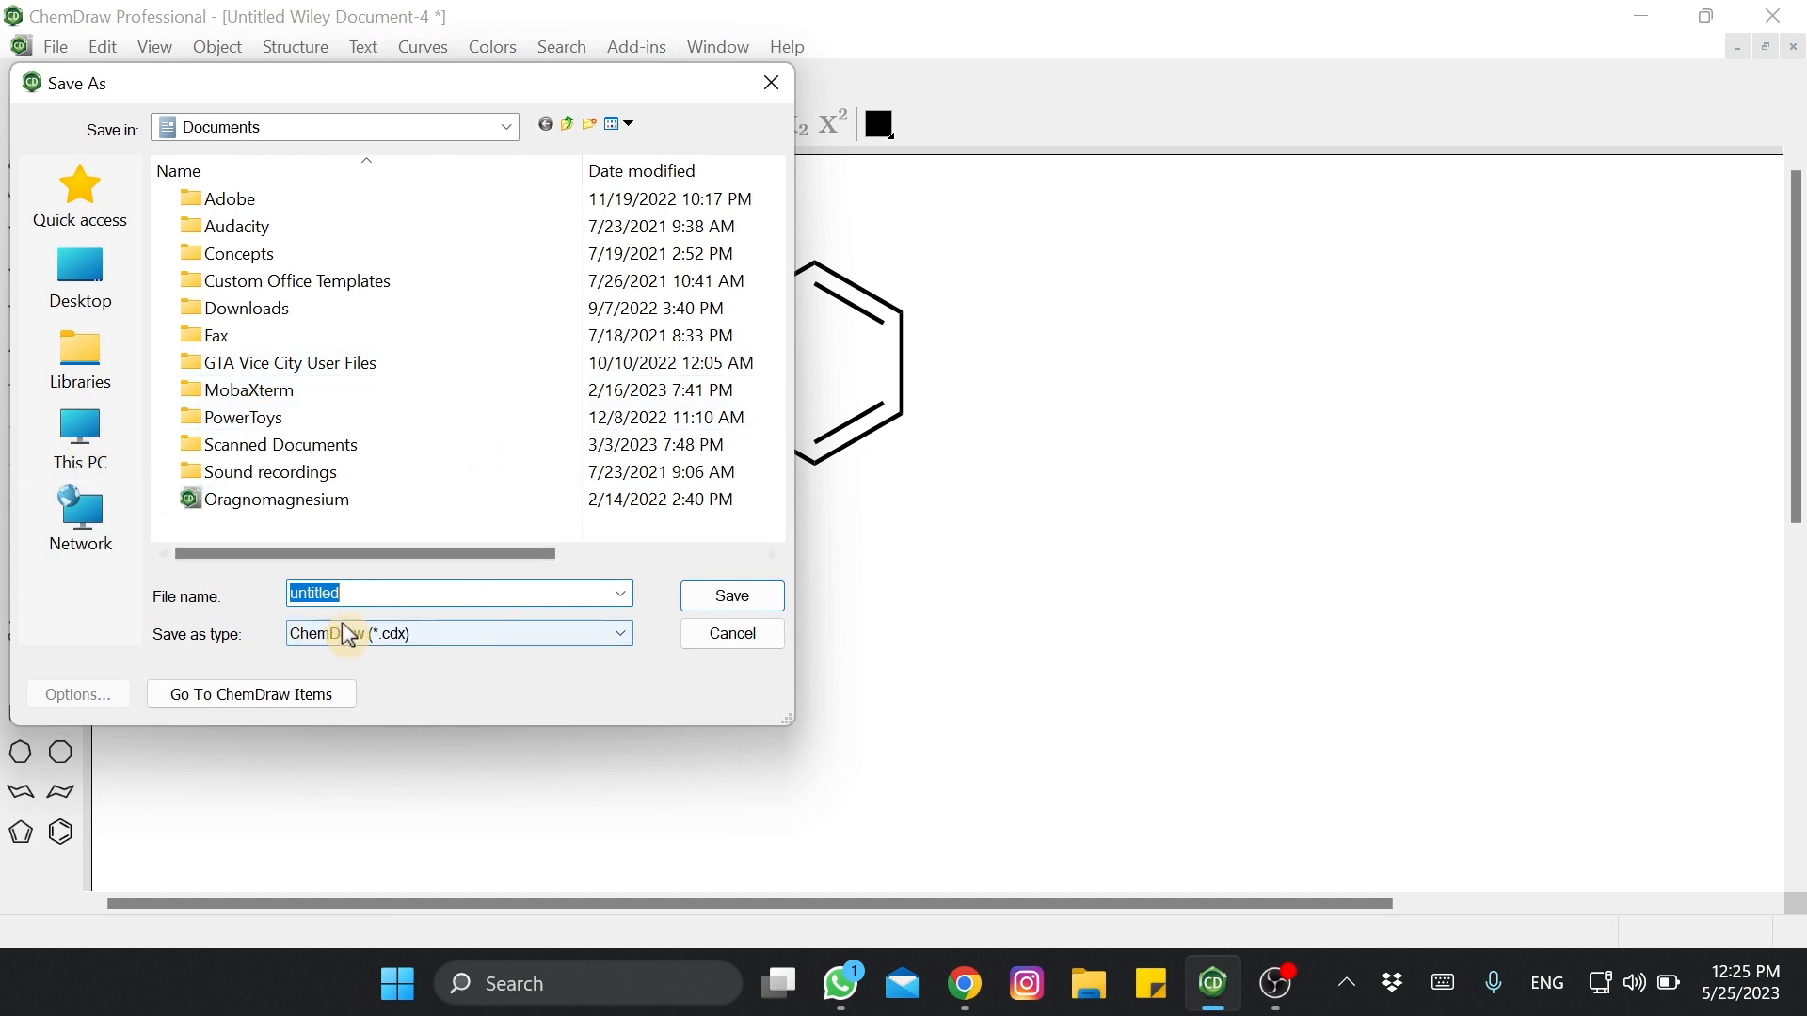
pyautogui.moveTo(247, 89); pyautogui.dragTo(691, 113)
pyautogui.click(532, 318)
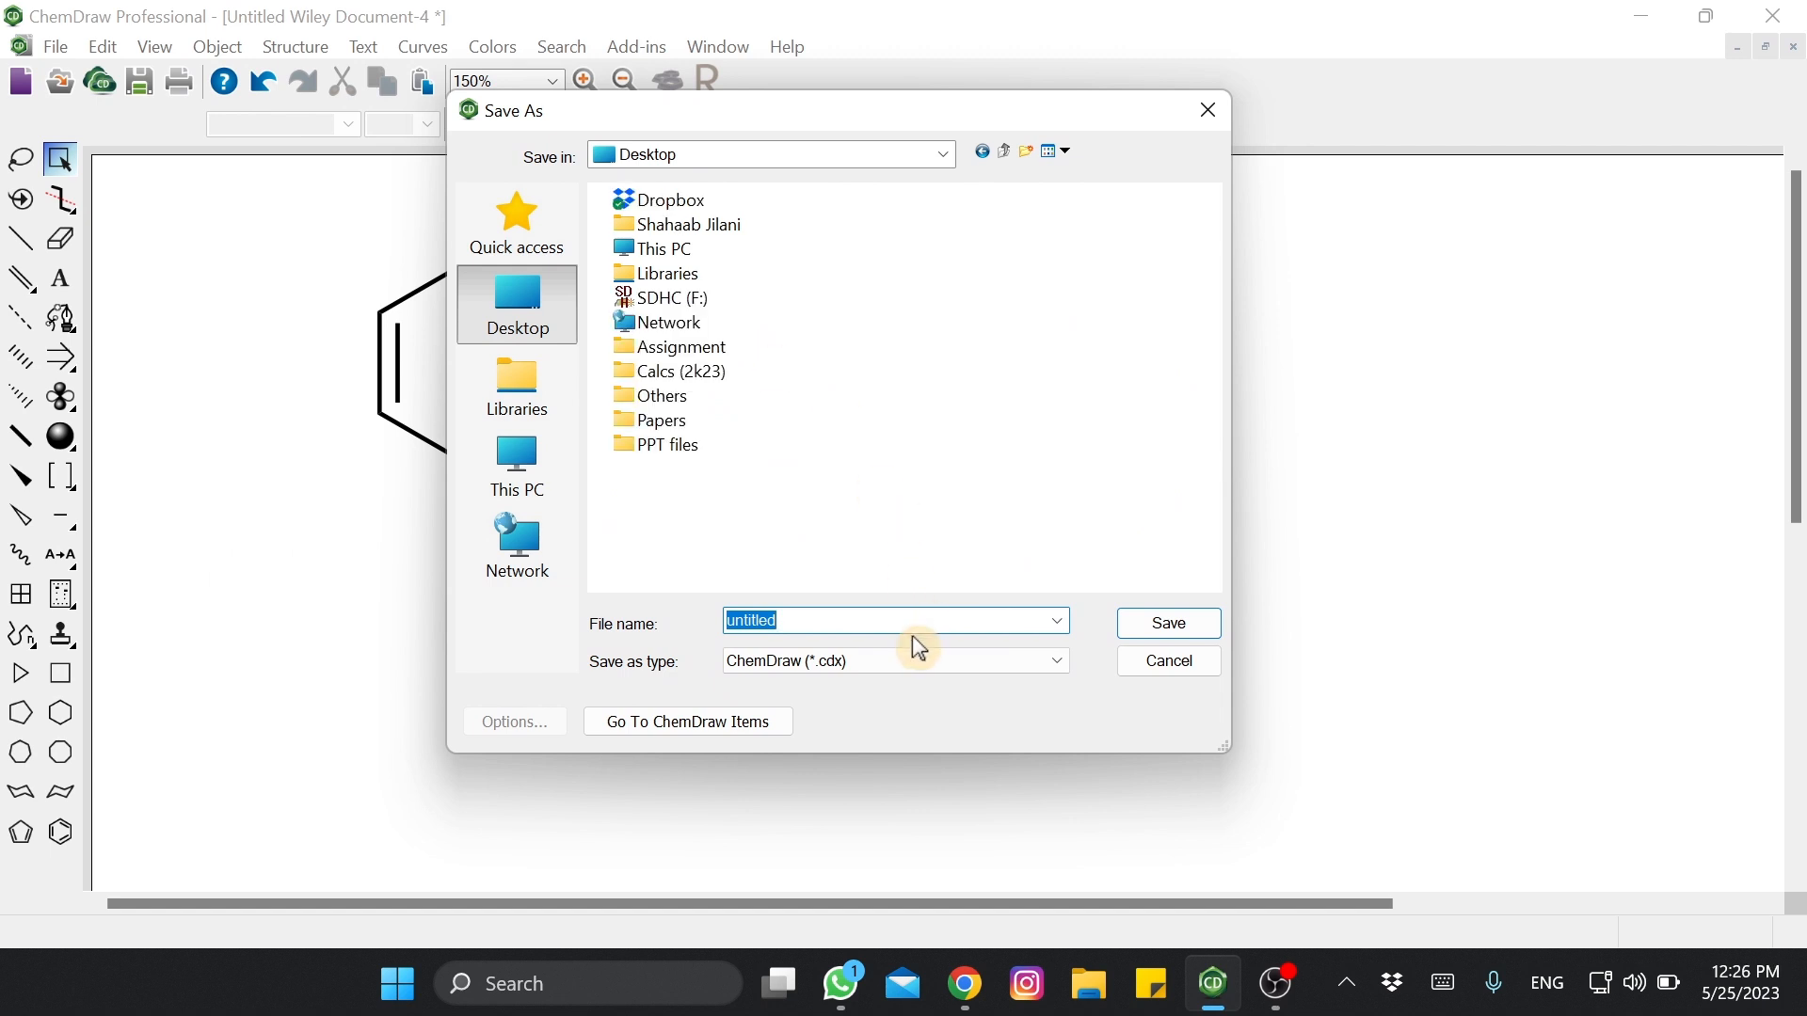
pyautogui.write('Sample 01')
pyautogui.click(836, 659)
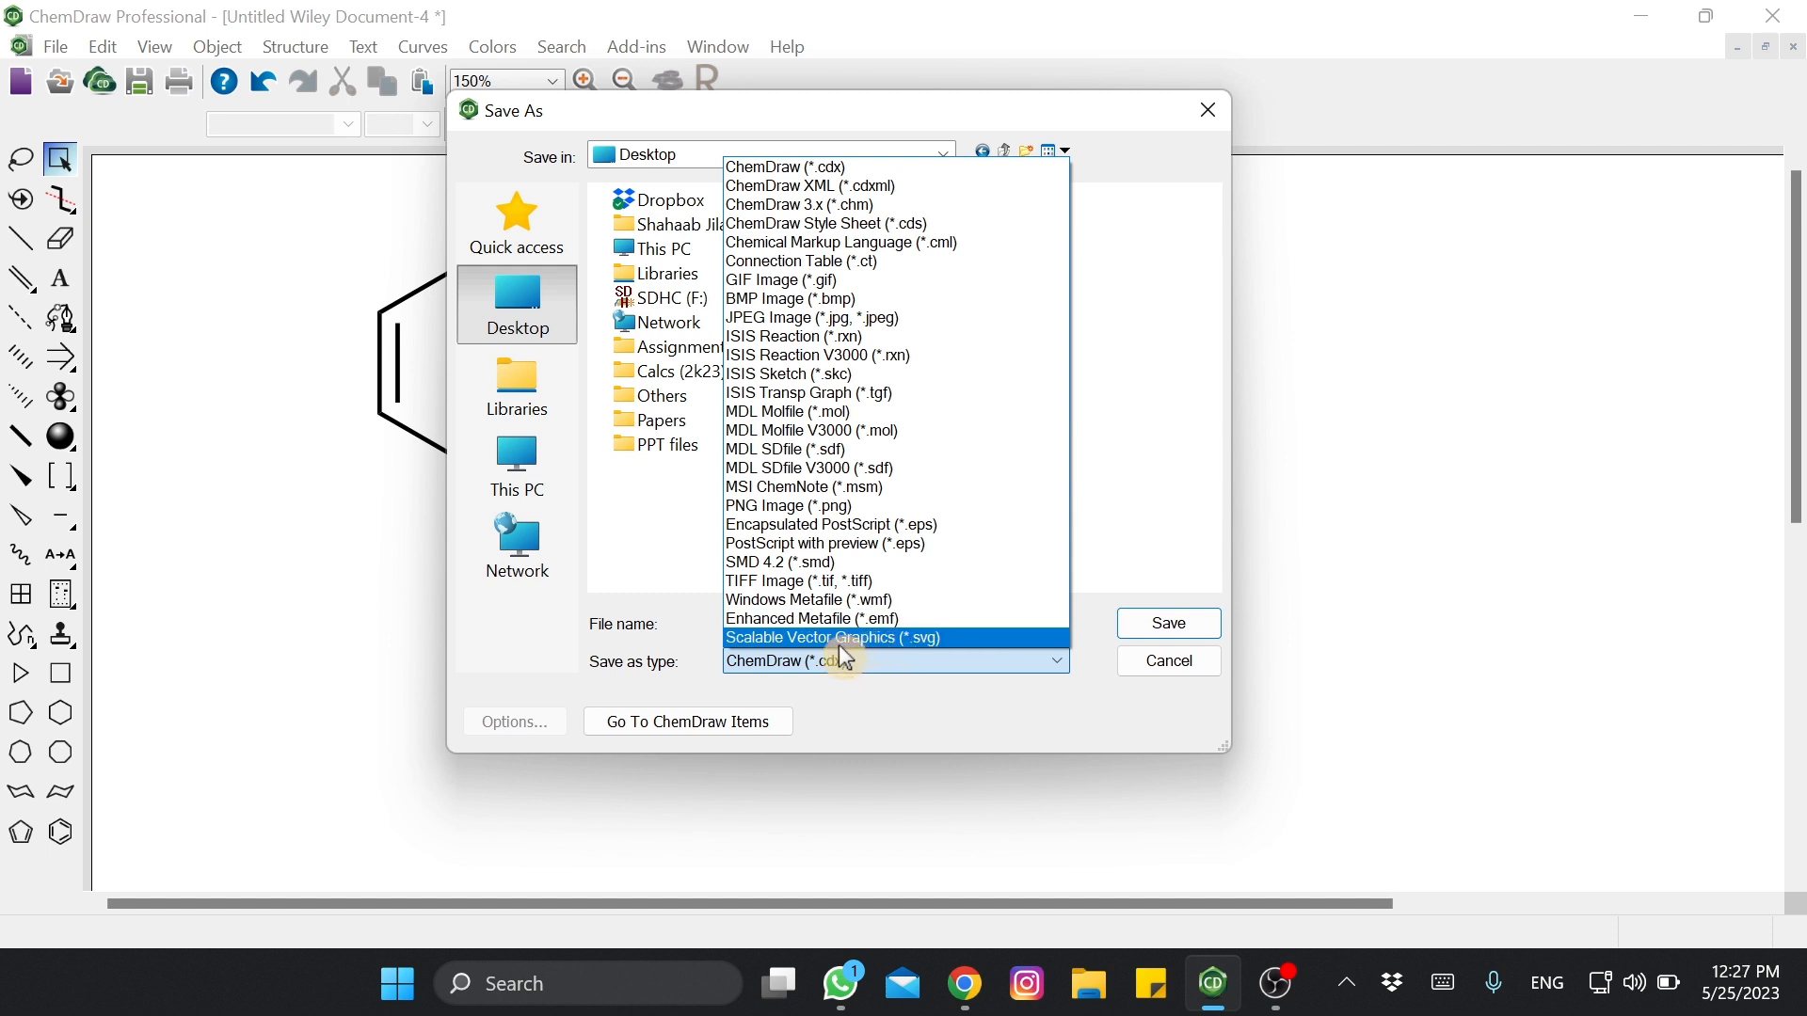
pyautogui.click(798, 169)
pyautogui.click(919, 475)
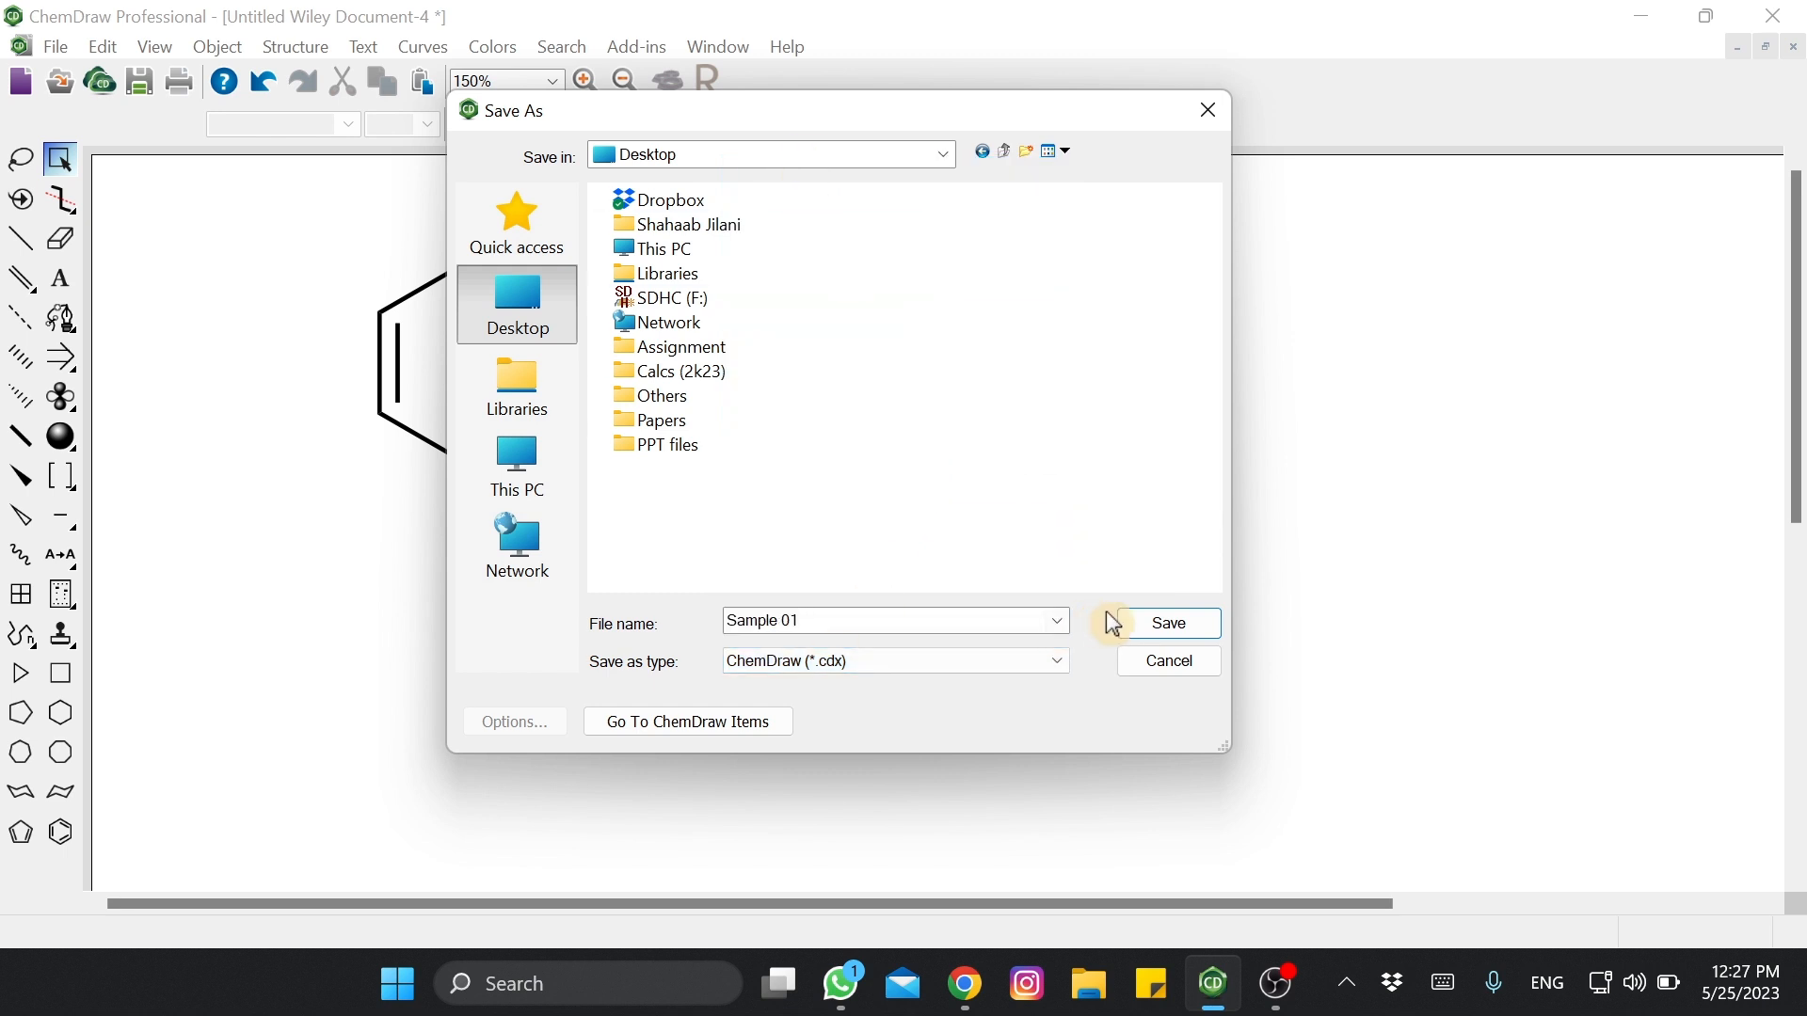
pyautogui.click(1189, 627)
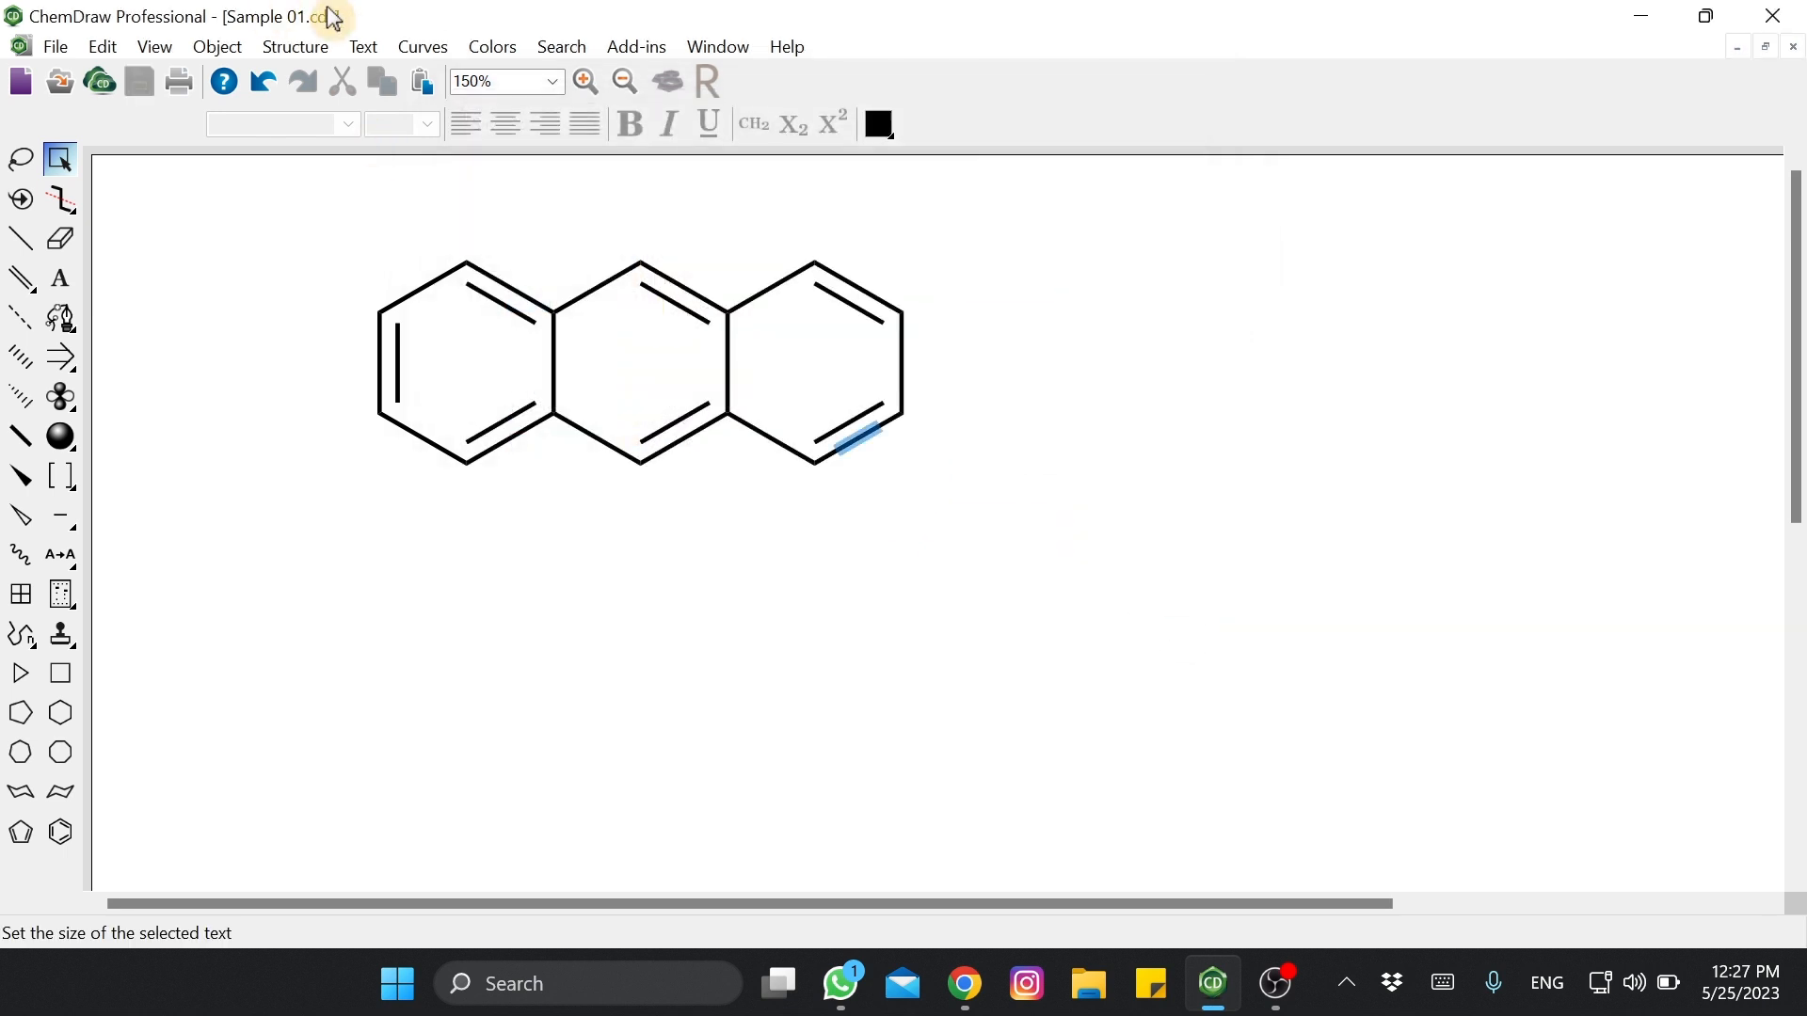
# - Show the desktop and move the Sample 01 file to an empty area near the desktop's upper middle
pyautogui.click(1640, 16)
pyautogui.moveTo(158, 833); pyautogui.dragTo(998, 155)
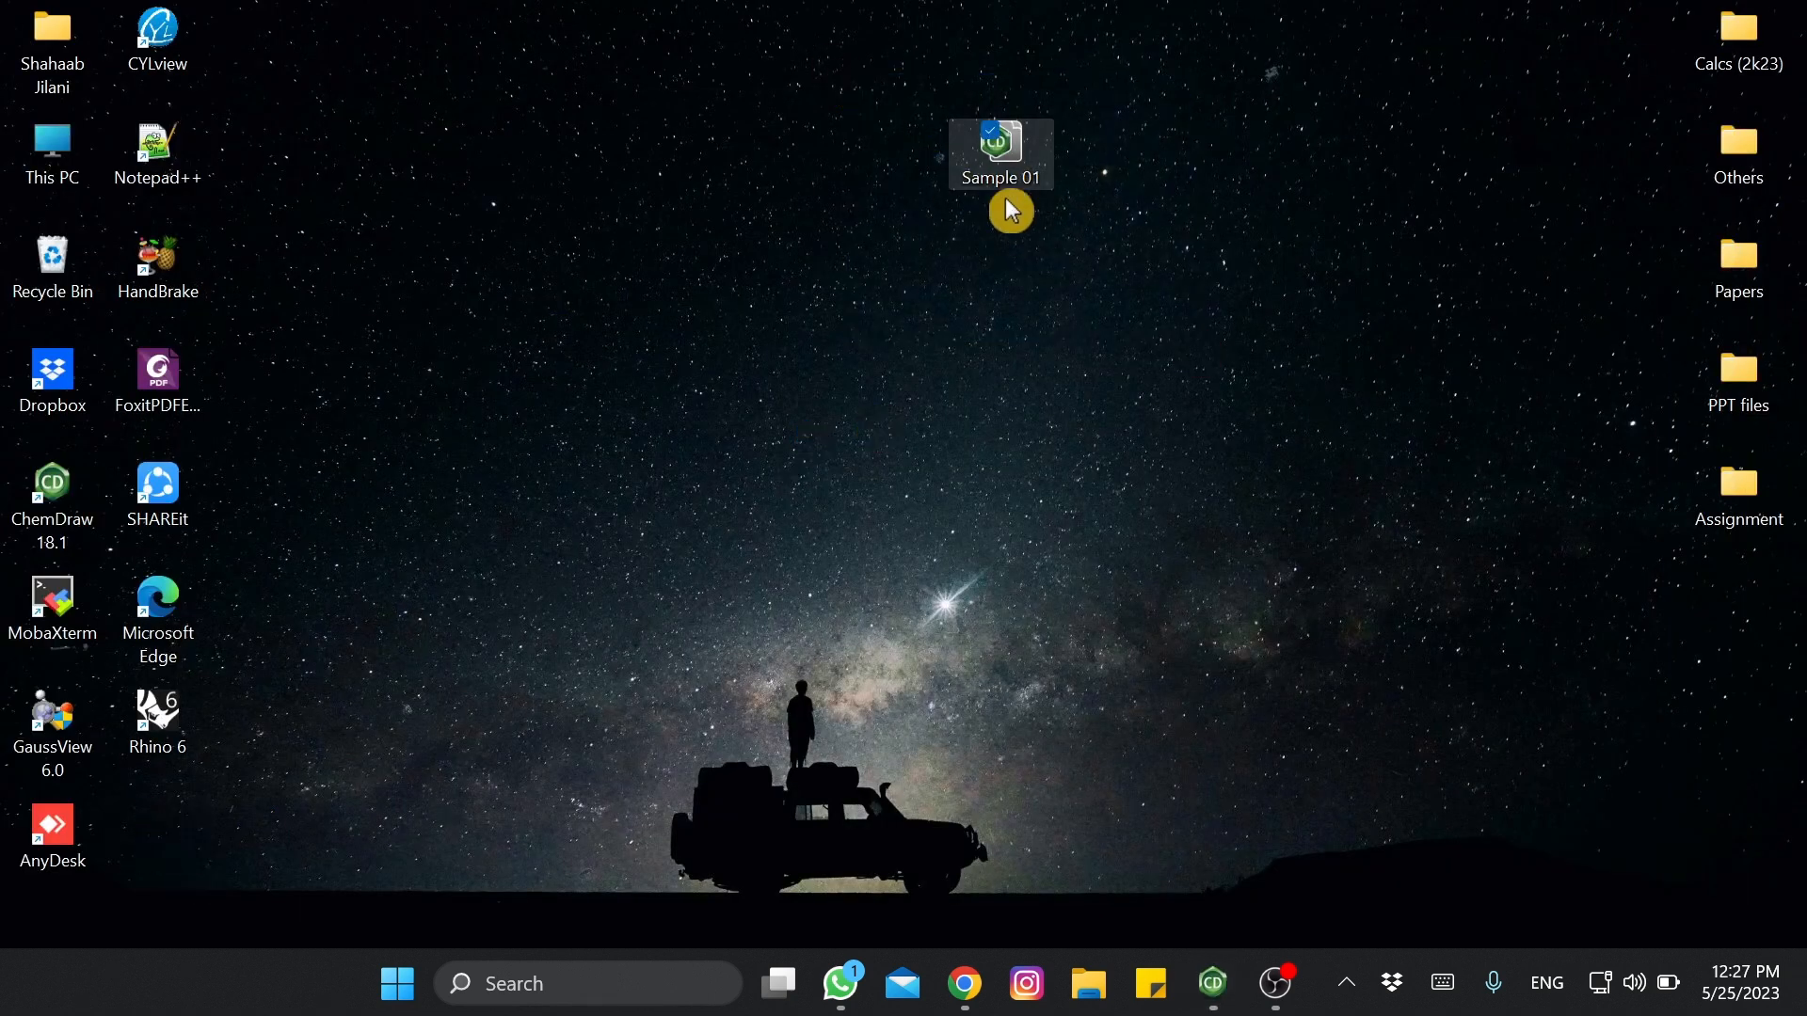
# - Switch back to ChemDraw and add a single bond to the lowest atom of each of the three rings
pyautogui.click(1213, 983)
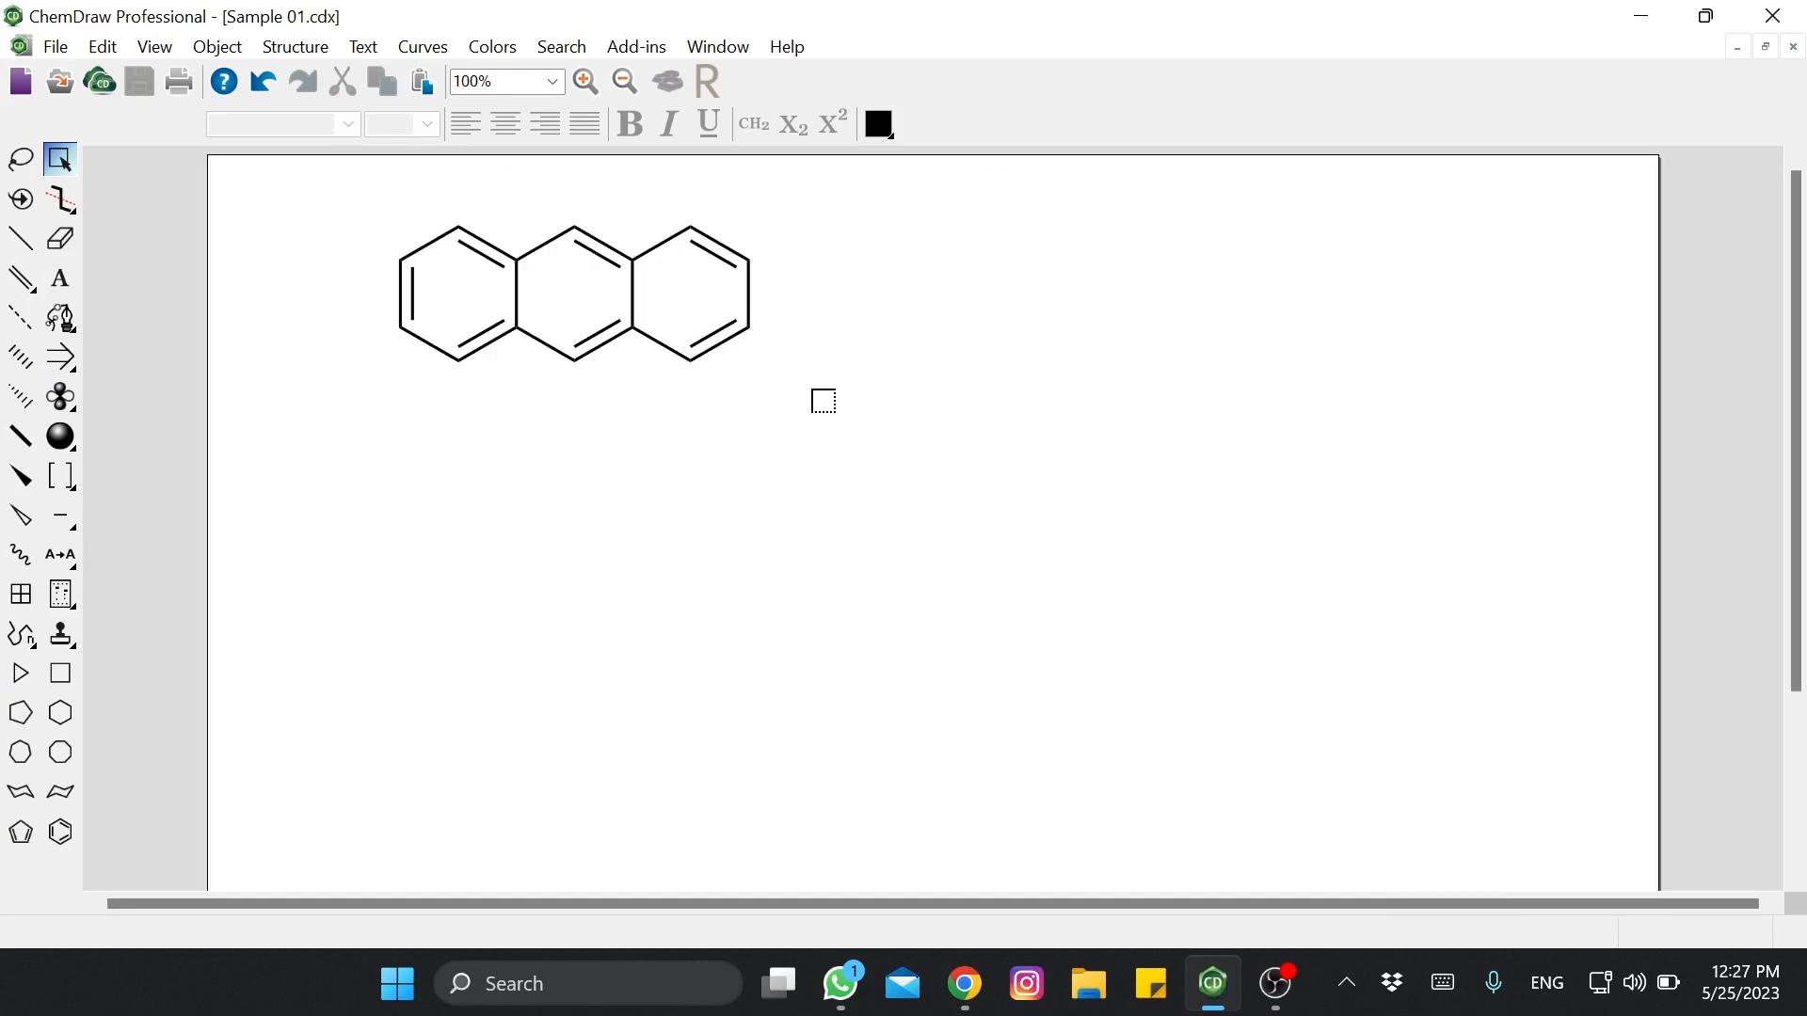
pyautogui.click(20, 232)
pyautogui.click(460, 363)
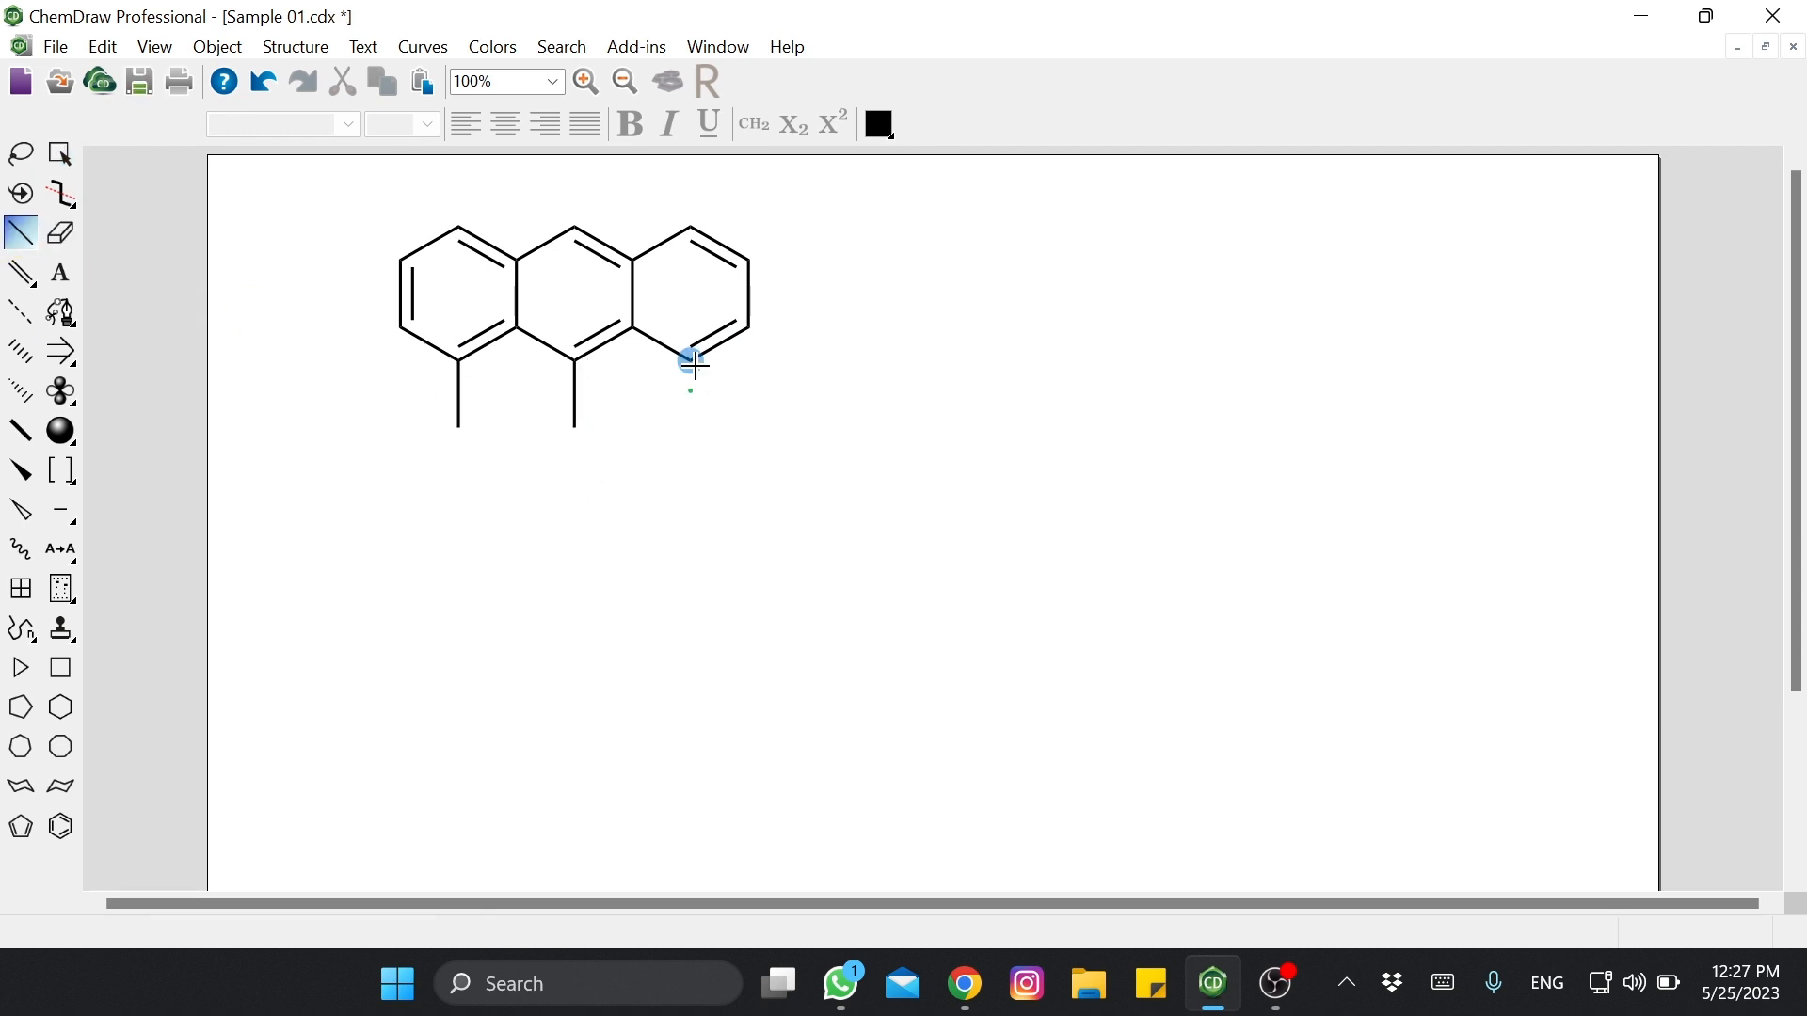
# - Start saving the structure to the Desktop under the name Sample 01 in PNG Image (*.png) format
pyautogui.click(55, 46)
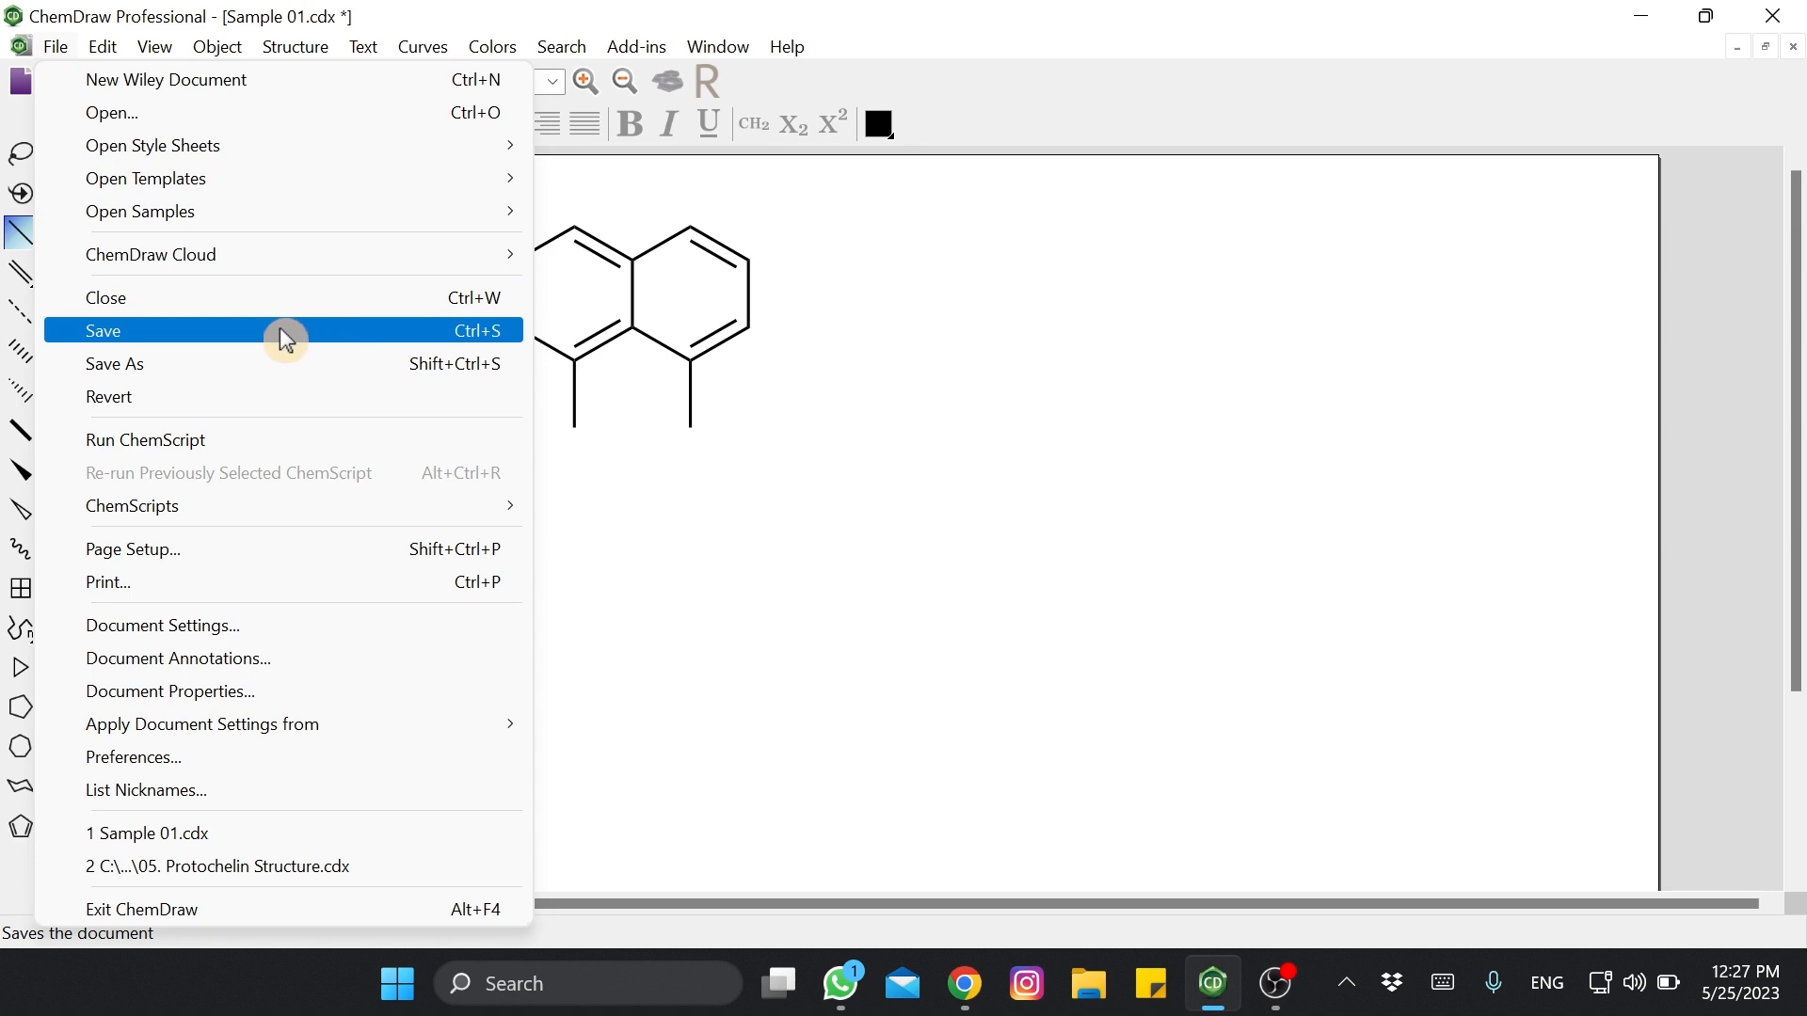
pyautogui.click(187, 365)
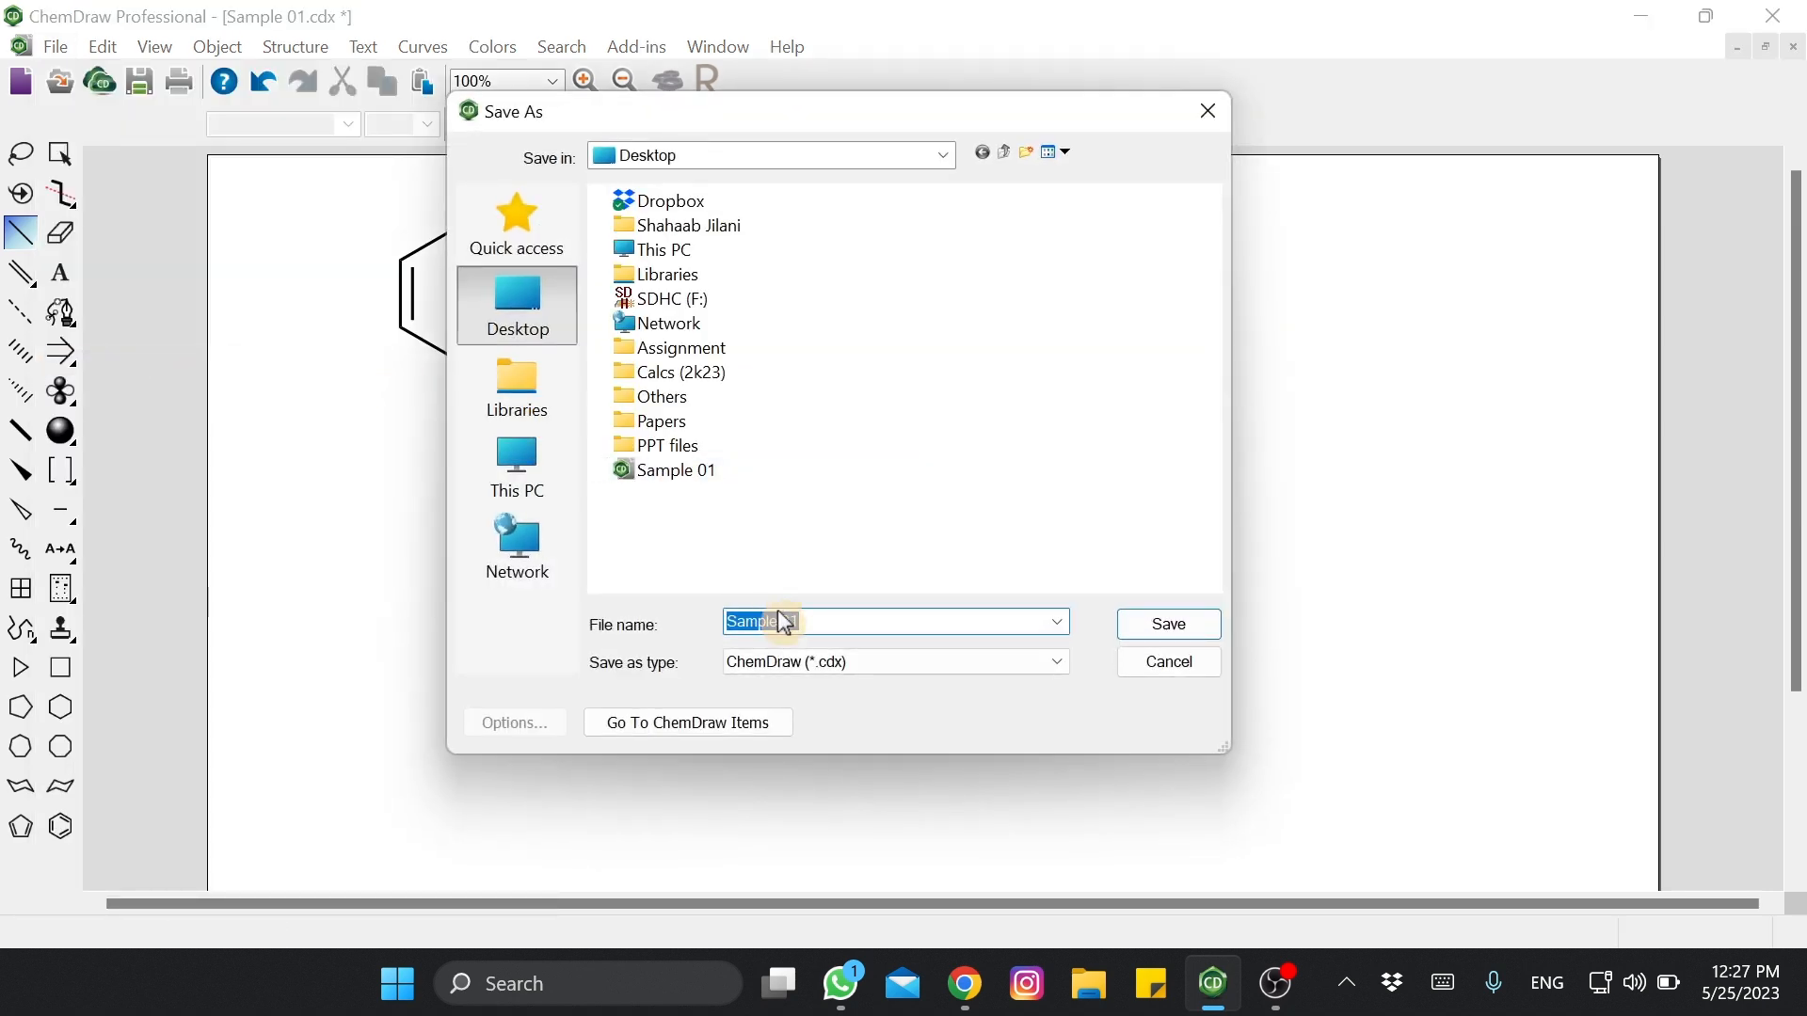
pyautogui.click(887, 662)
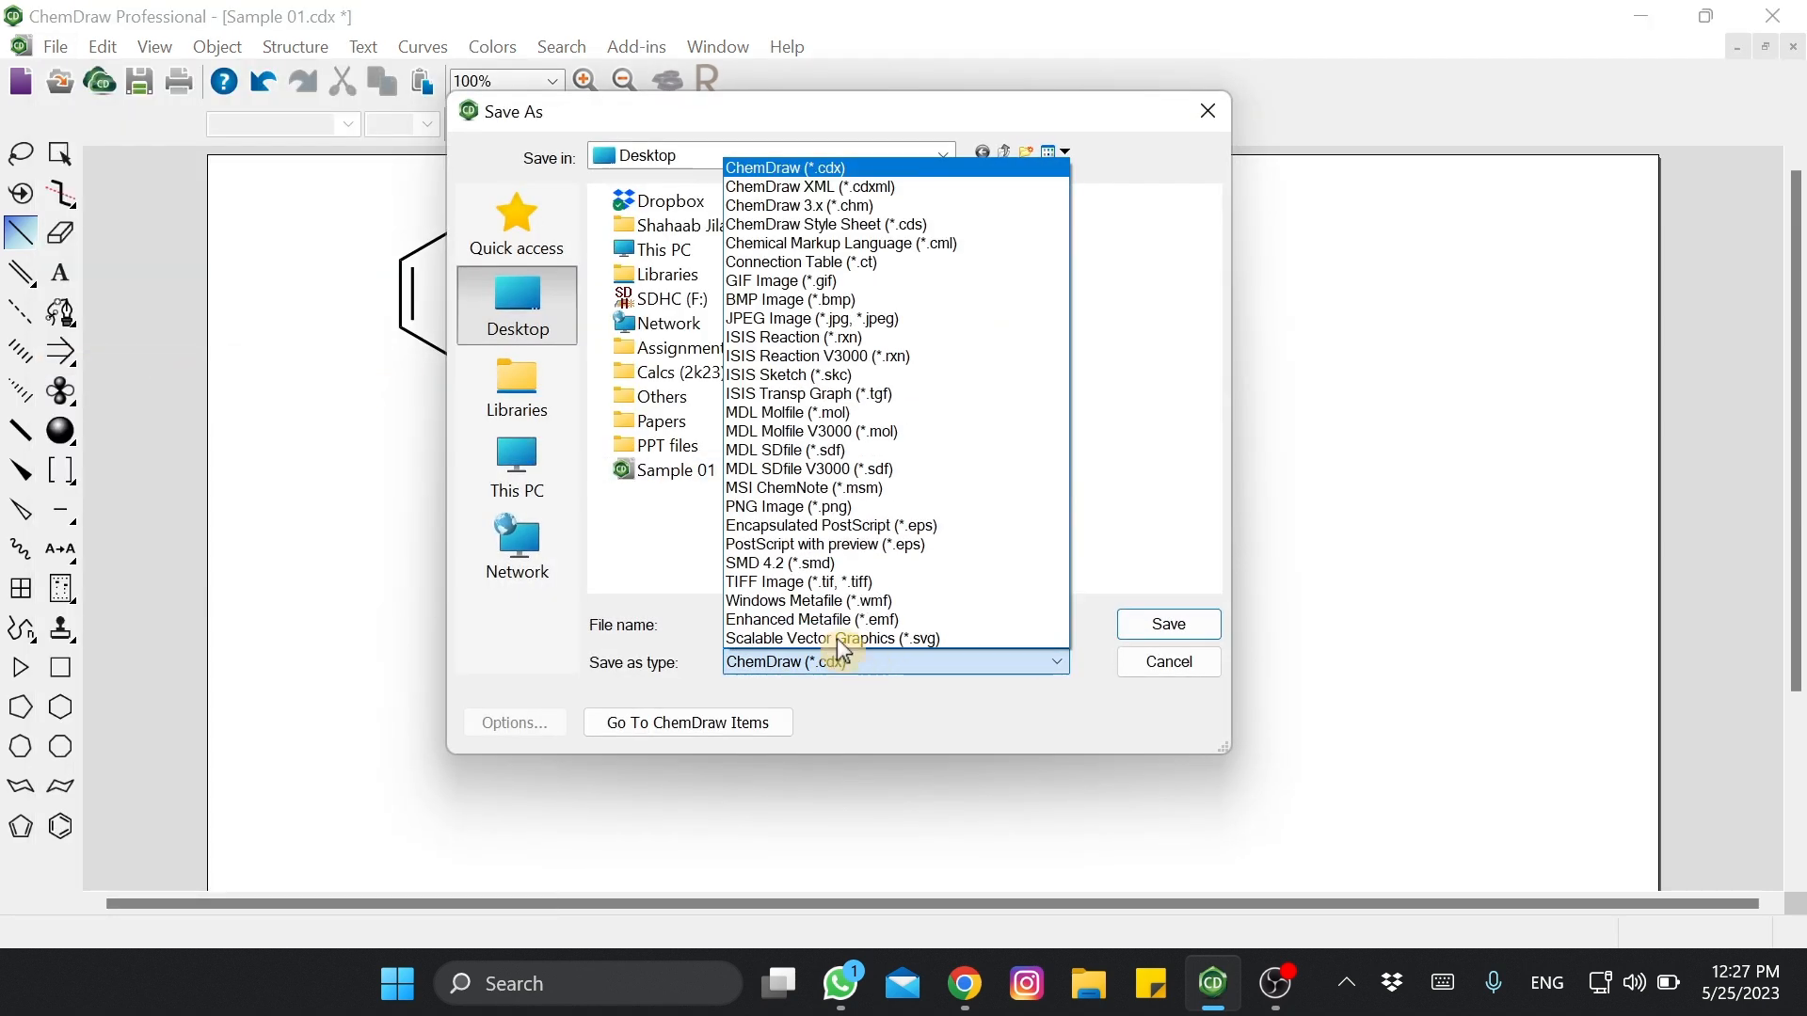
pyautogui.click(787, 506)
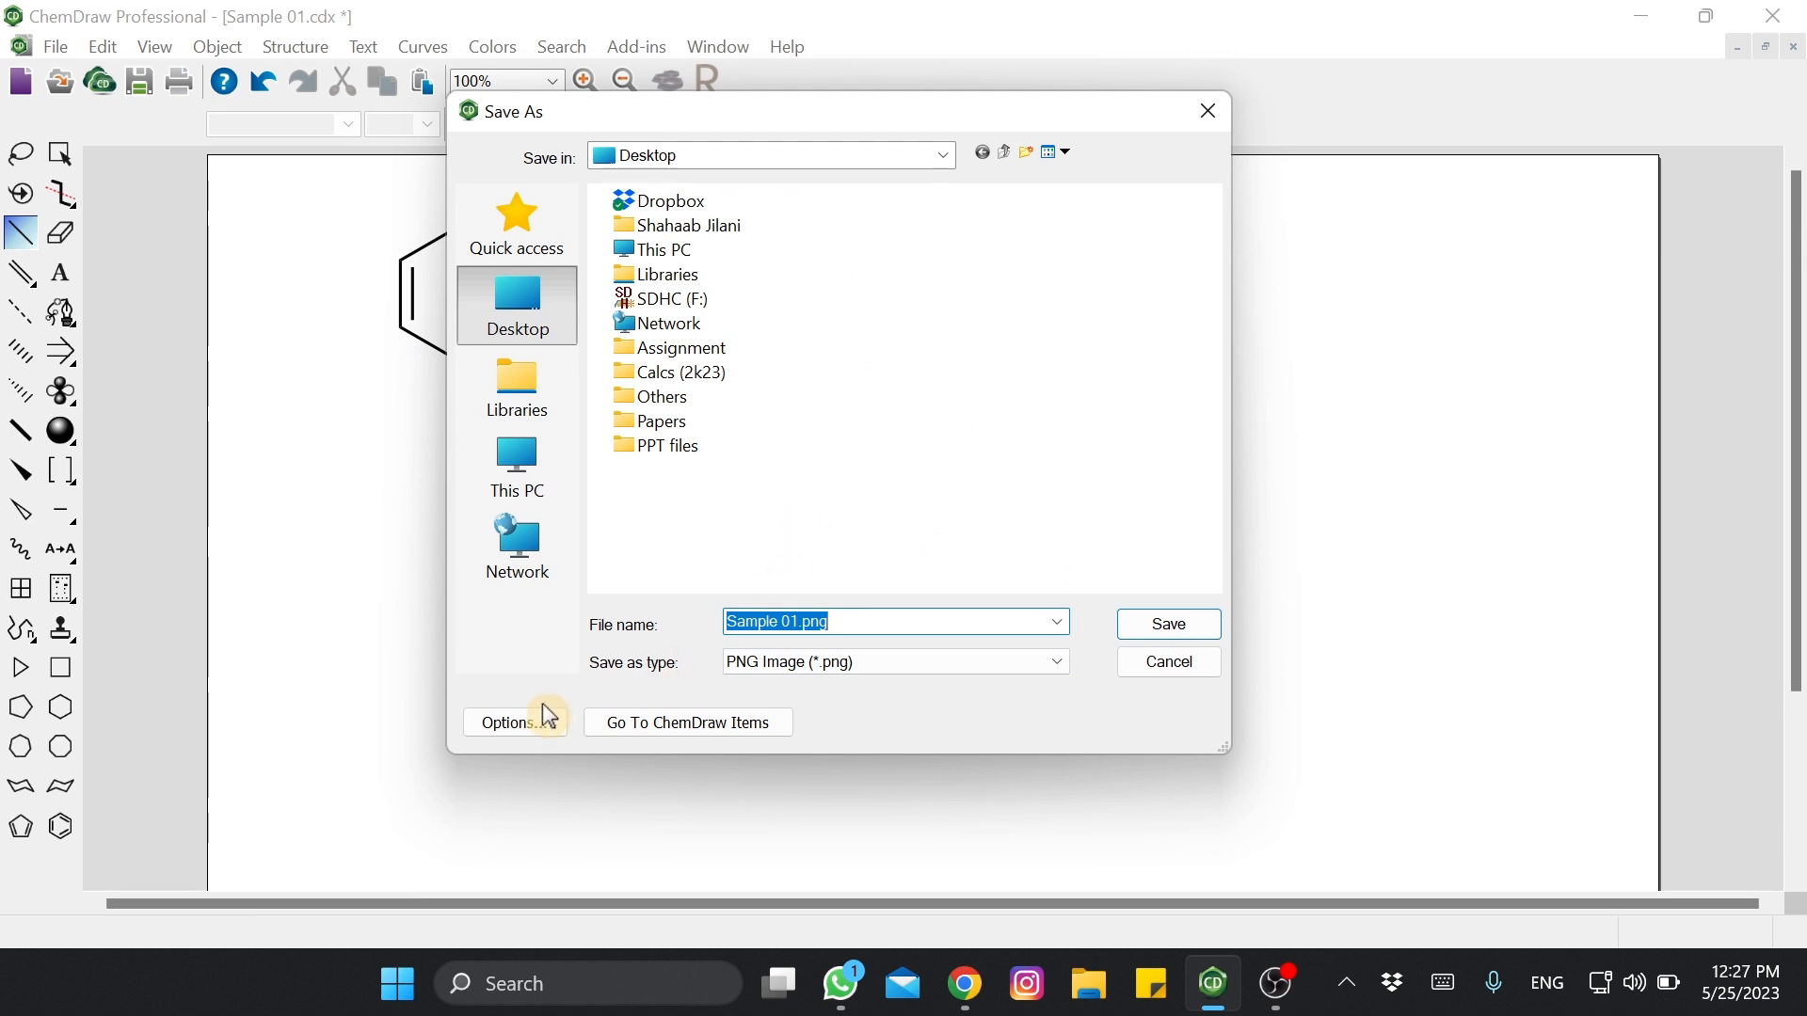
# - Set the PNG export resolution to 1440 without transparency and save Sample 01.png, accepting the reopening warning
pyautogui.click(533, 726)
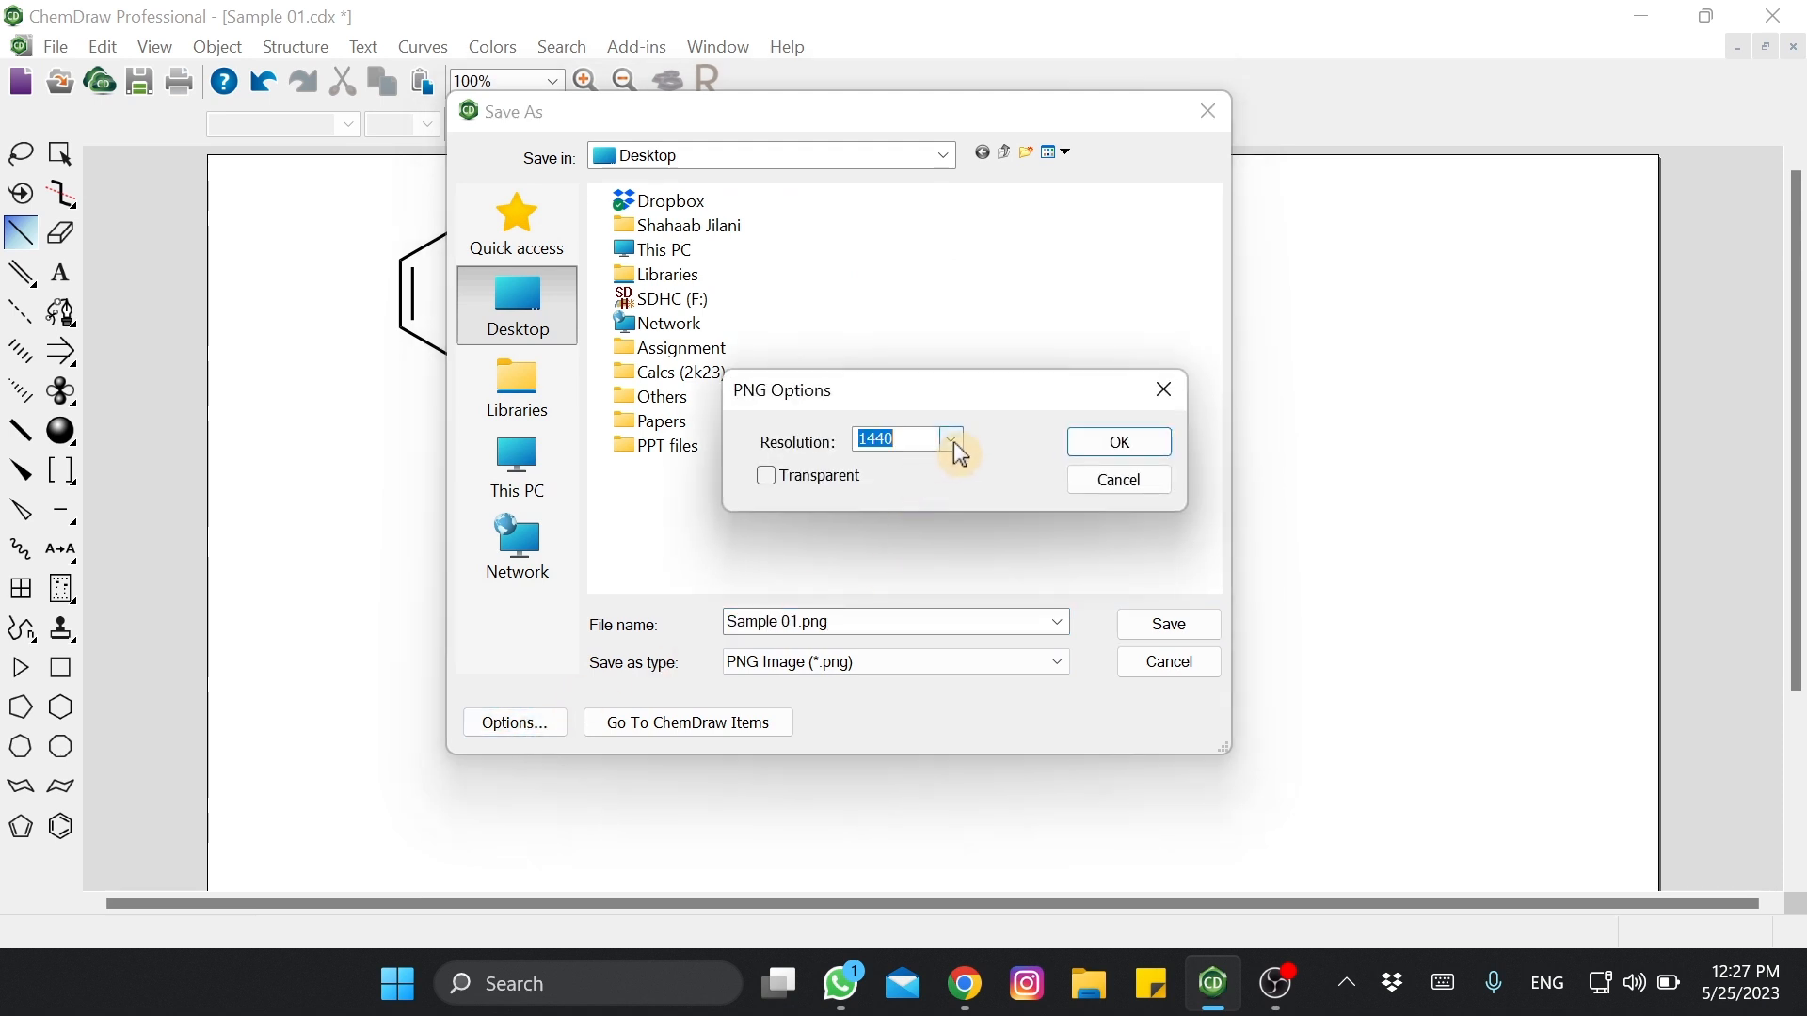
pyautogui.click(952, 442)
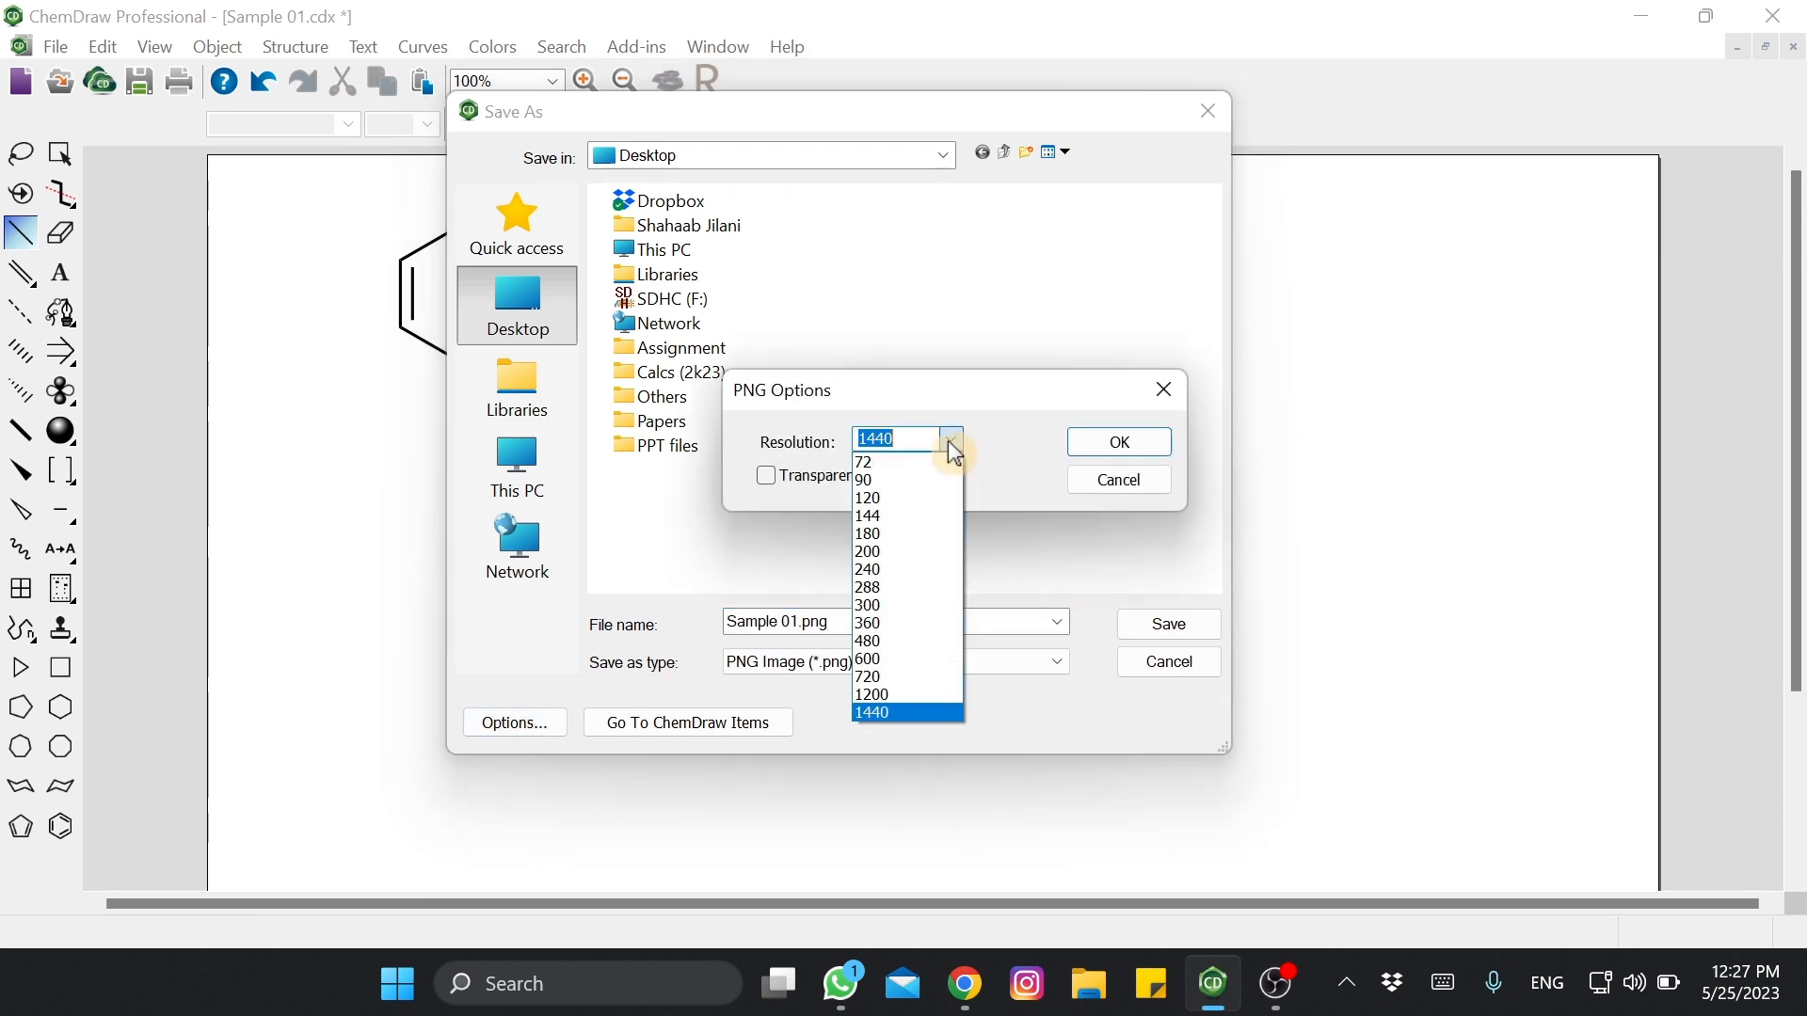
pyautogui.click(883, 461)
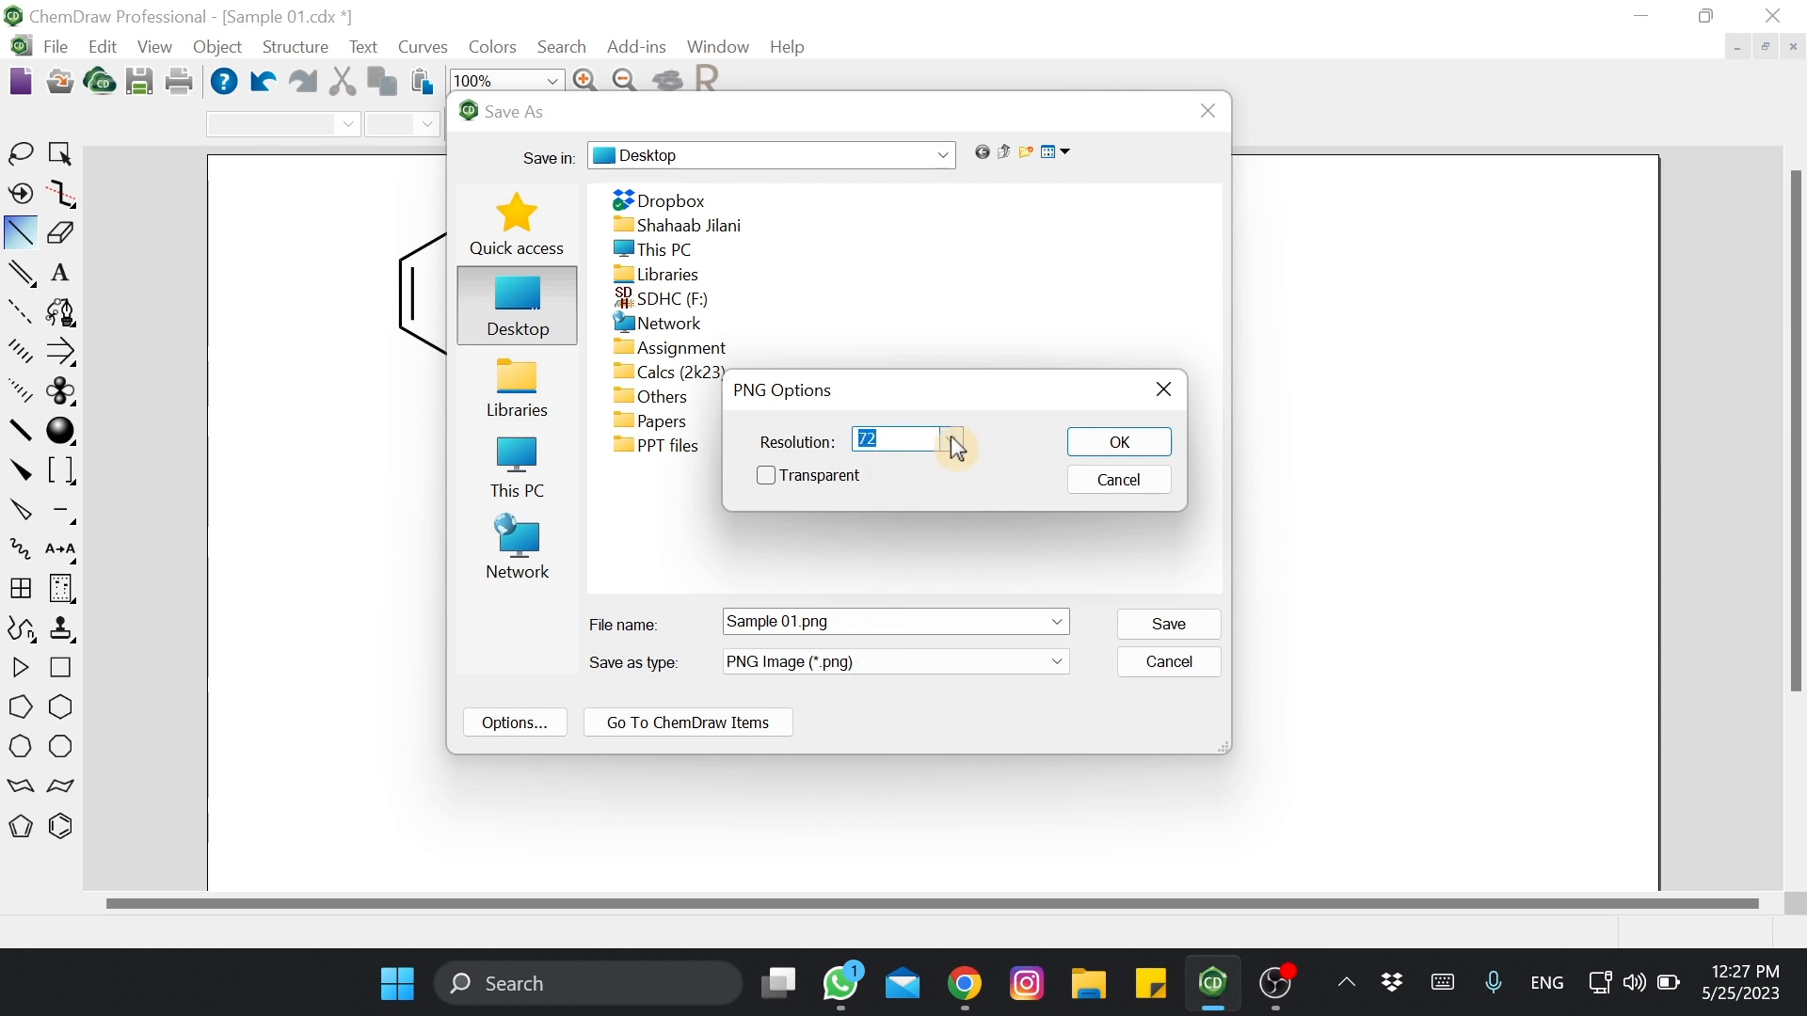
pyautogui.click(953, 441)
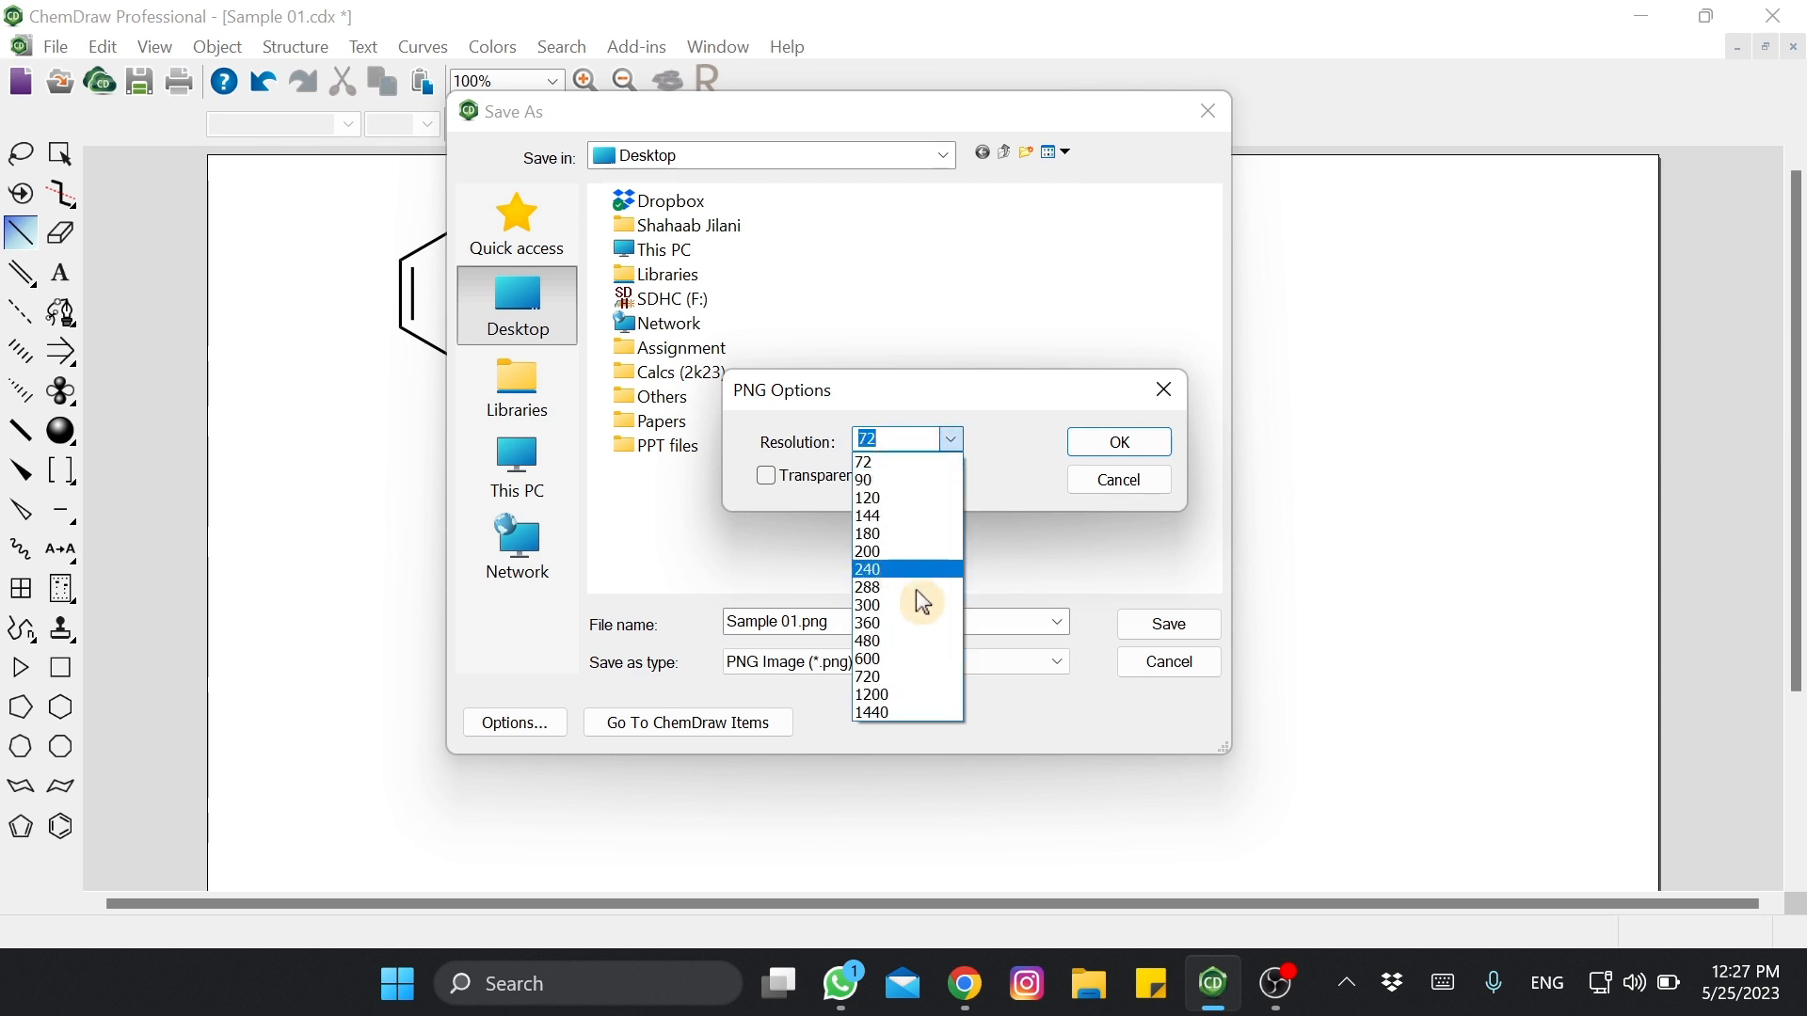
pyautogui.click(881, 710)
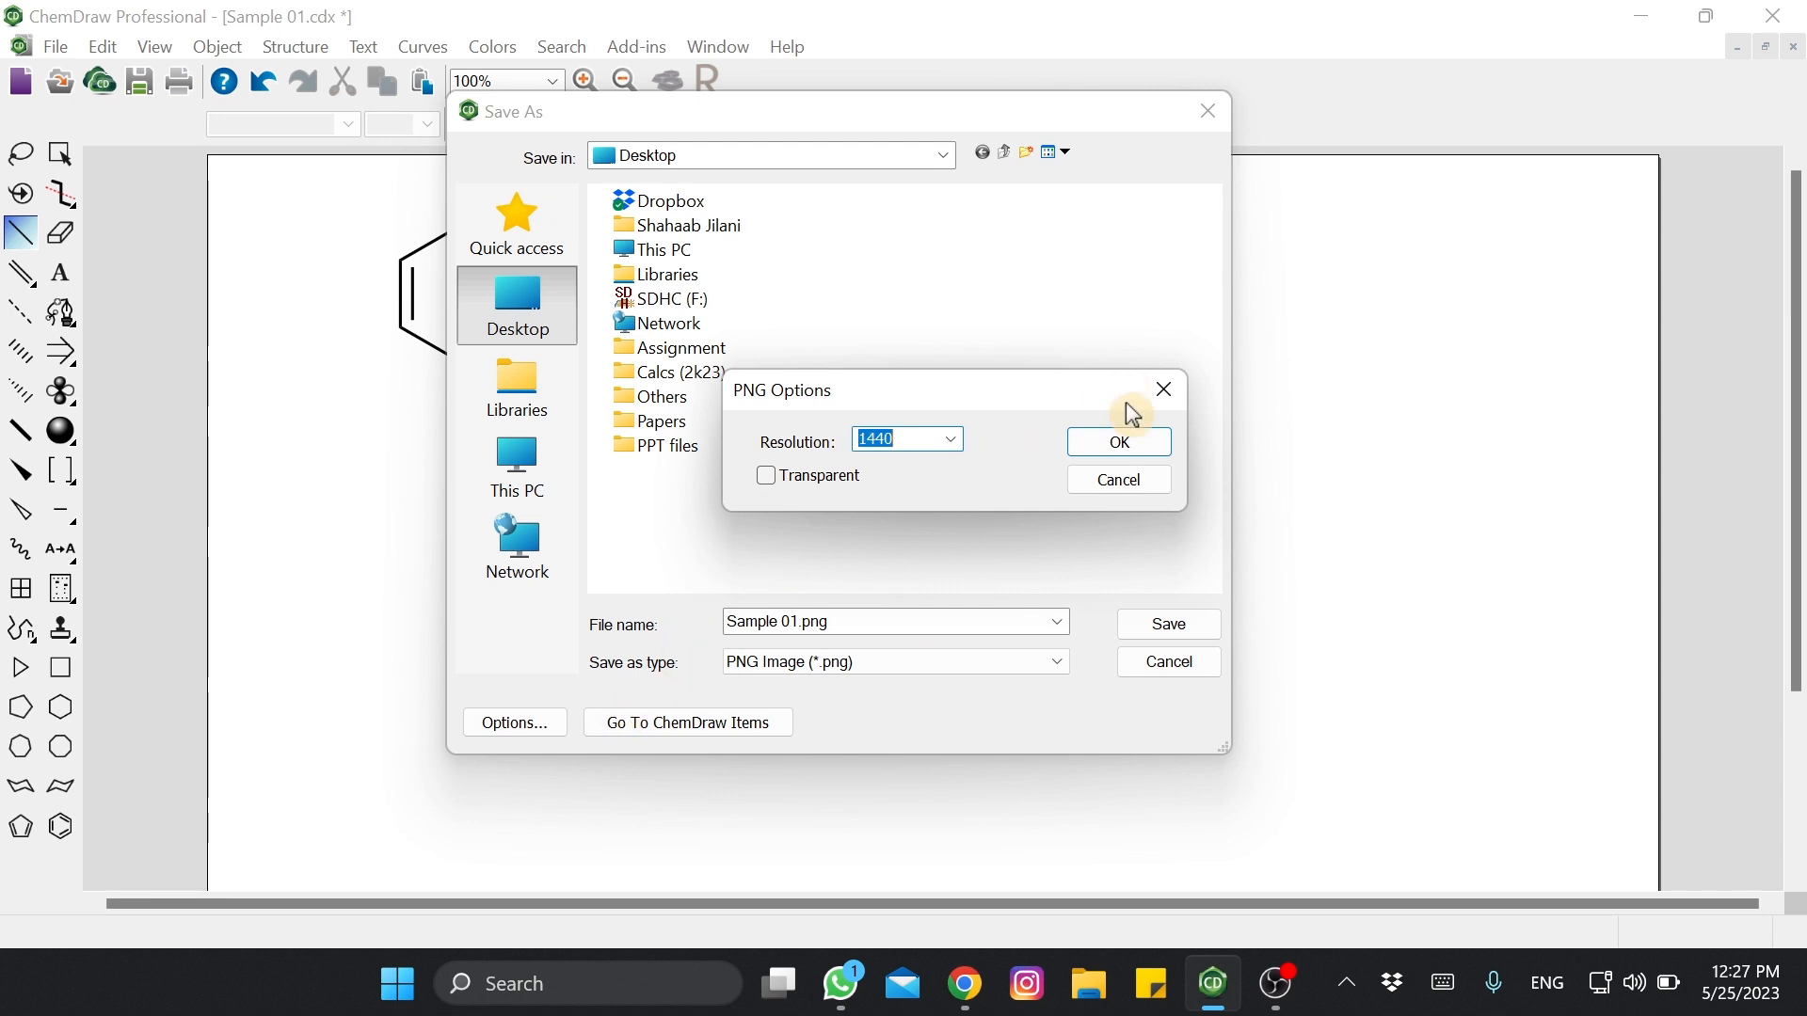
pyautogui.click(1117, 443)
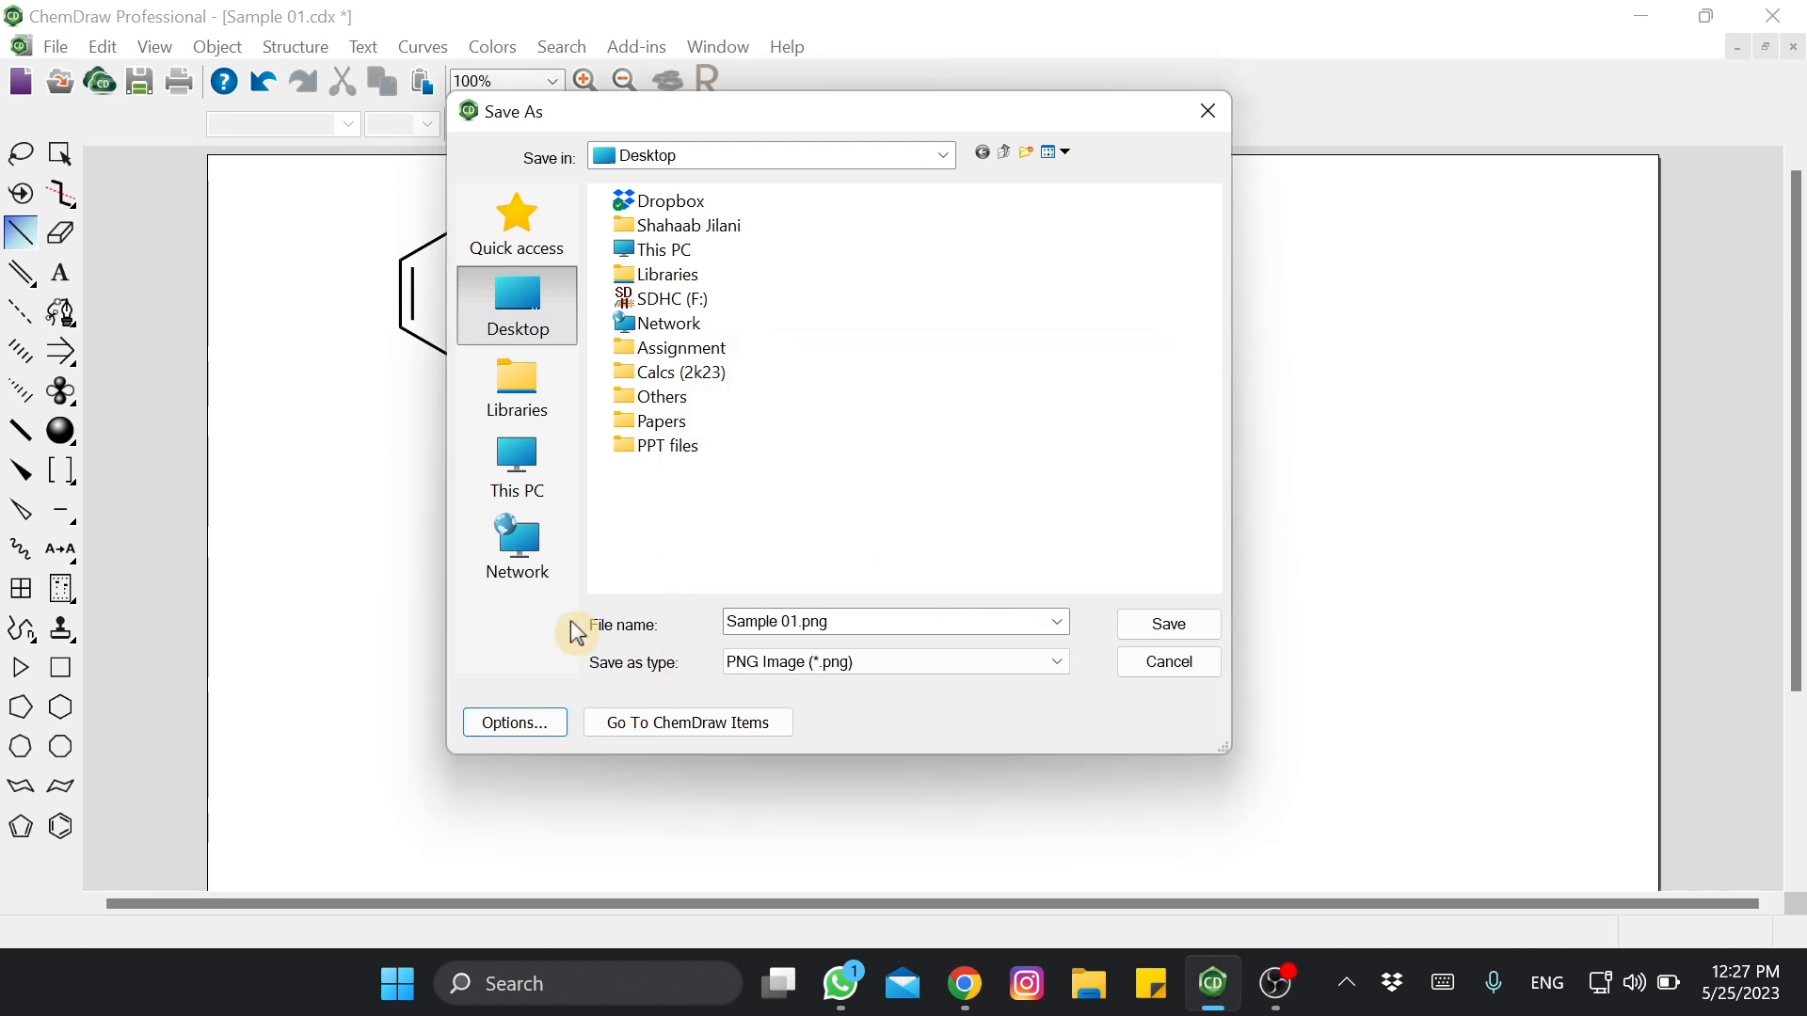
pyautogui.click(523, 724)
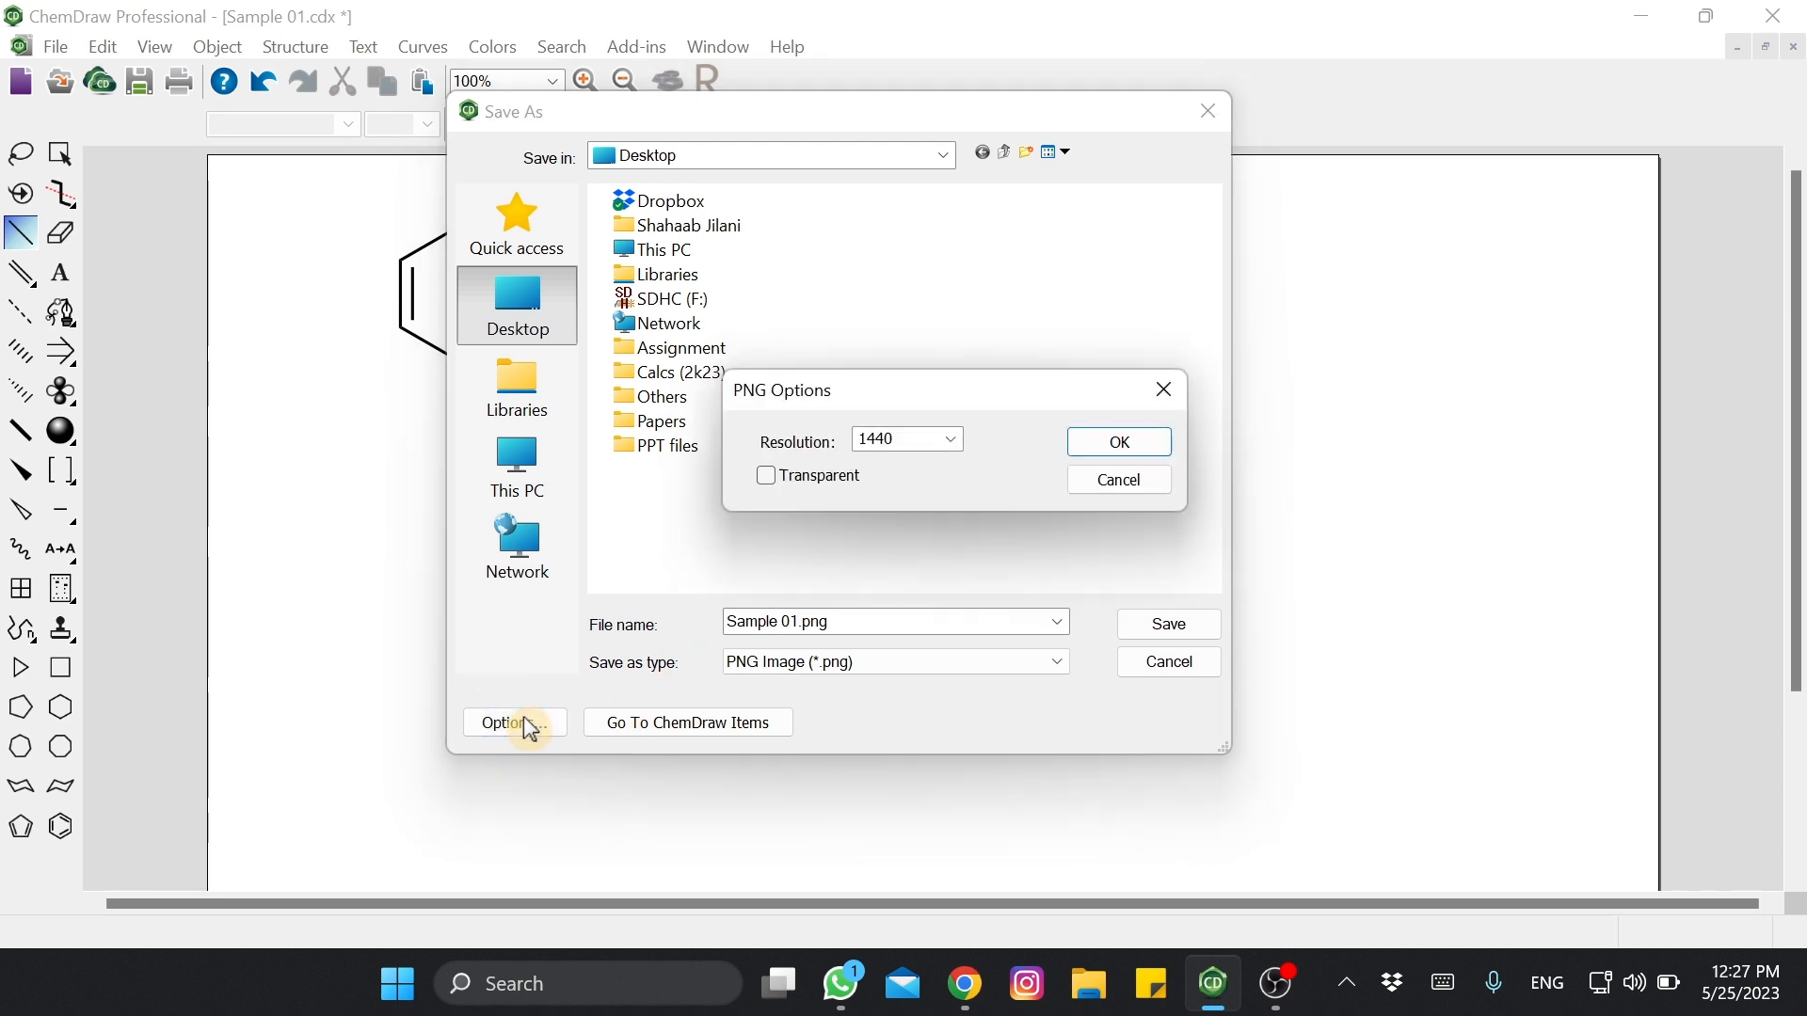
pyautogui.click(1144, 441)
pyautogui.click(1164, 623)
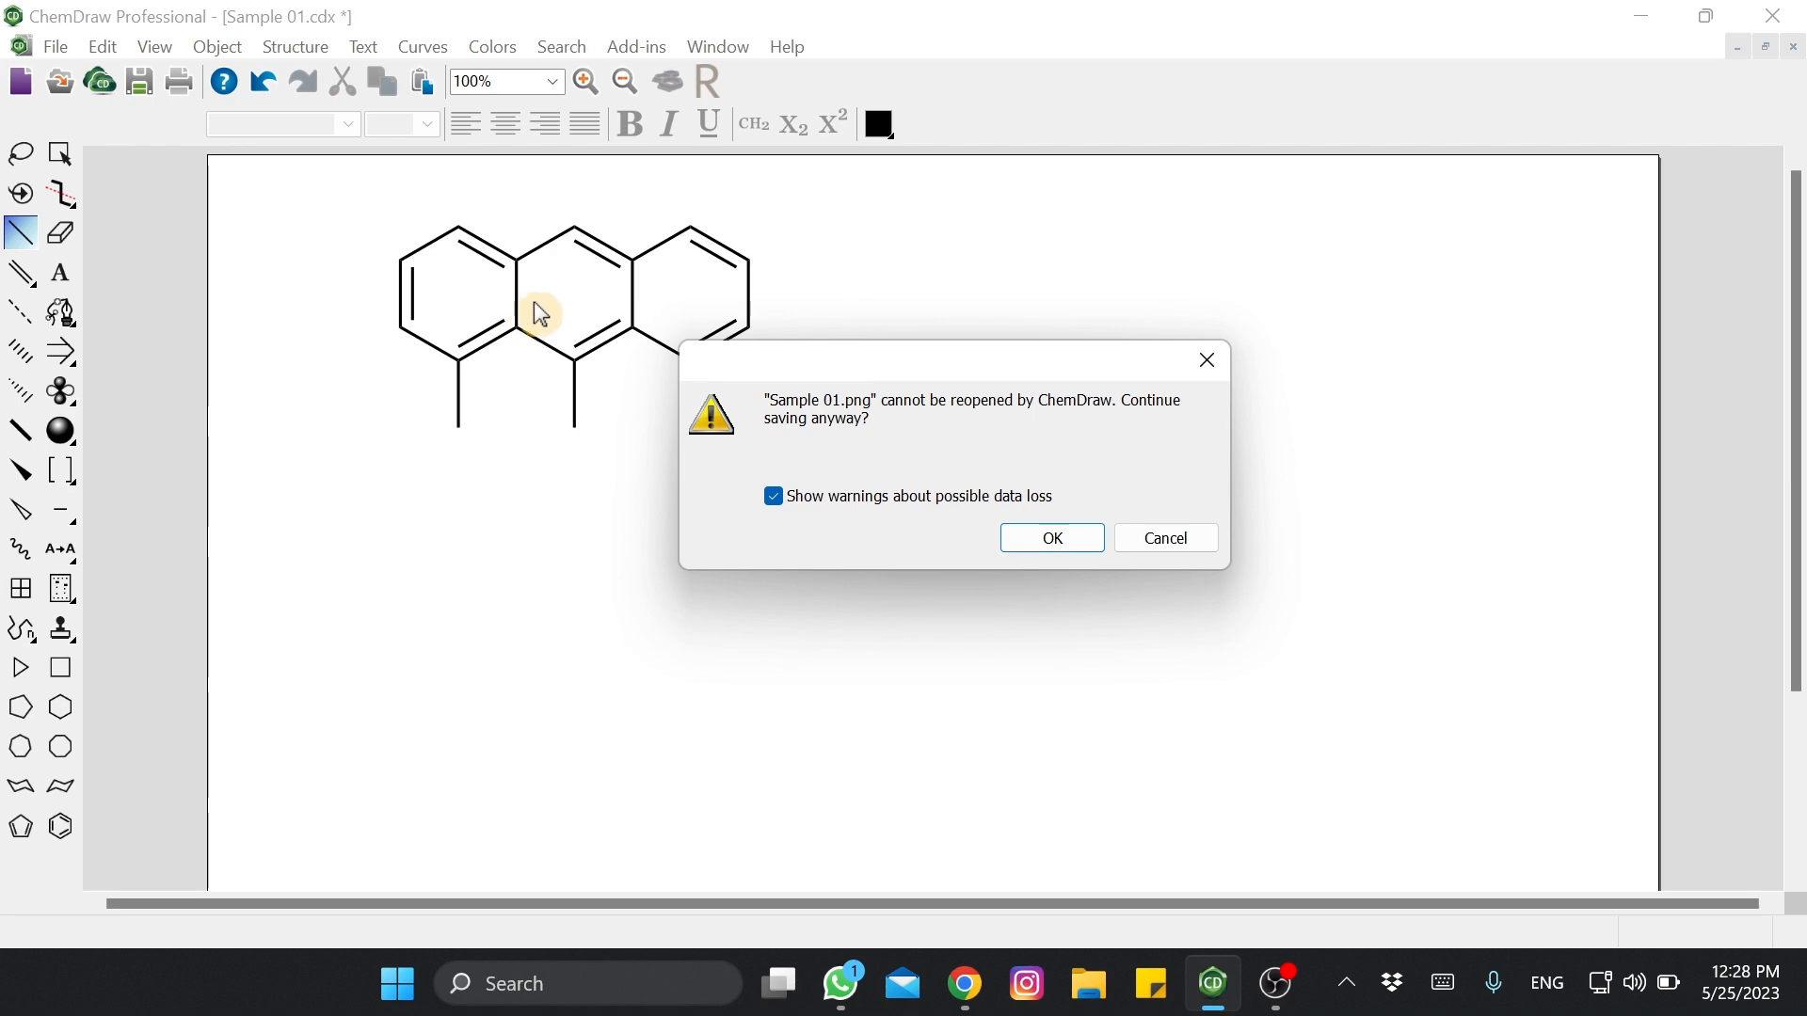
pyautogui.click(1046, 540)
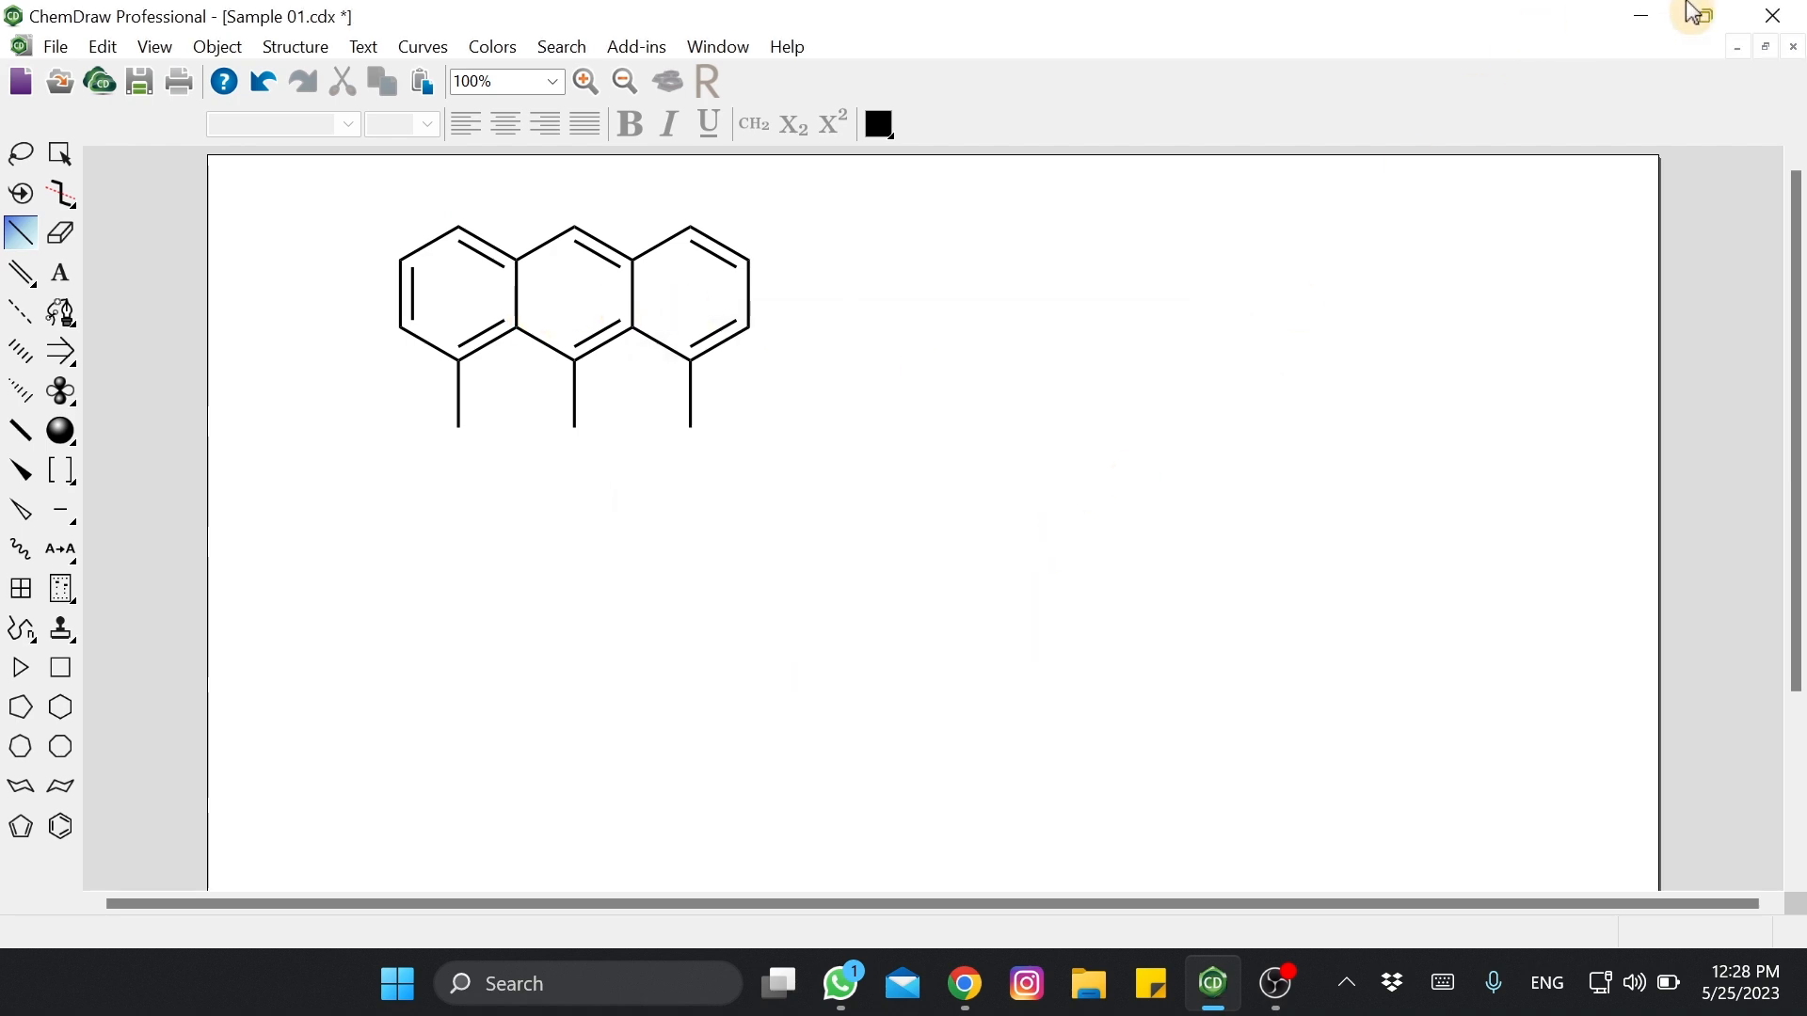
# - Show the desktop and move the exported Sample 01 image beside the Sample 01 ChemDraw file
pyautogui.click(1640, 16)
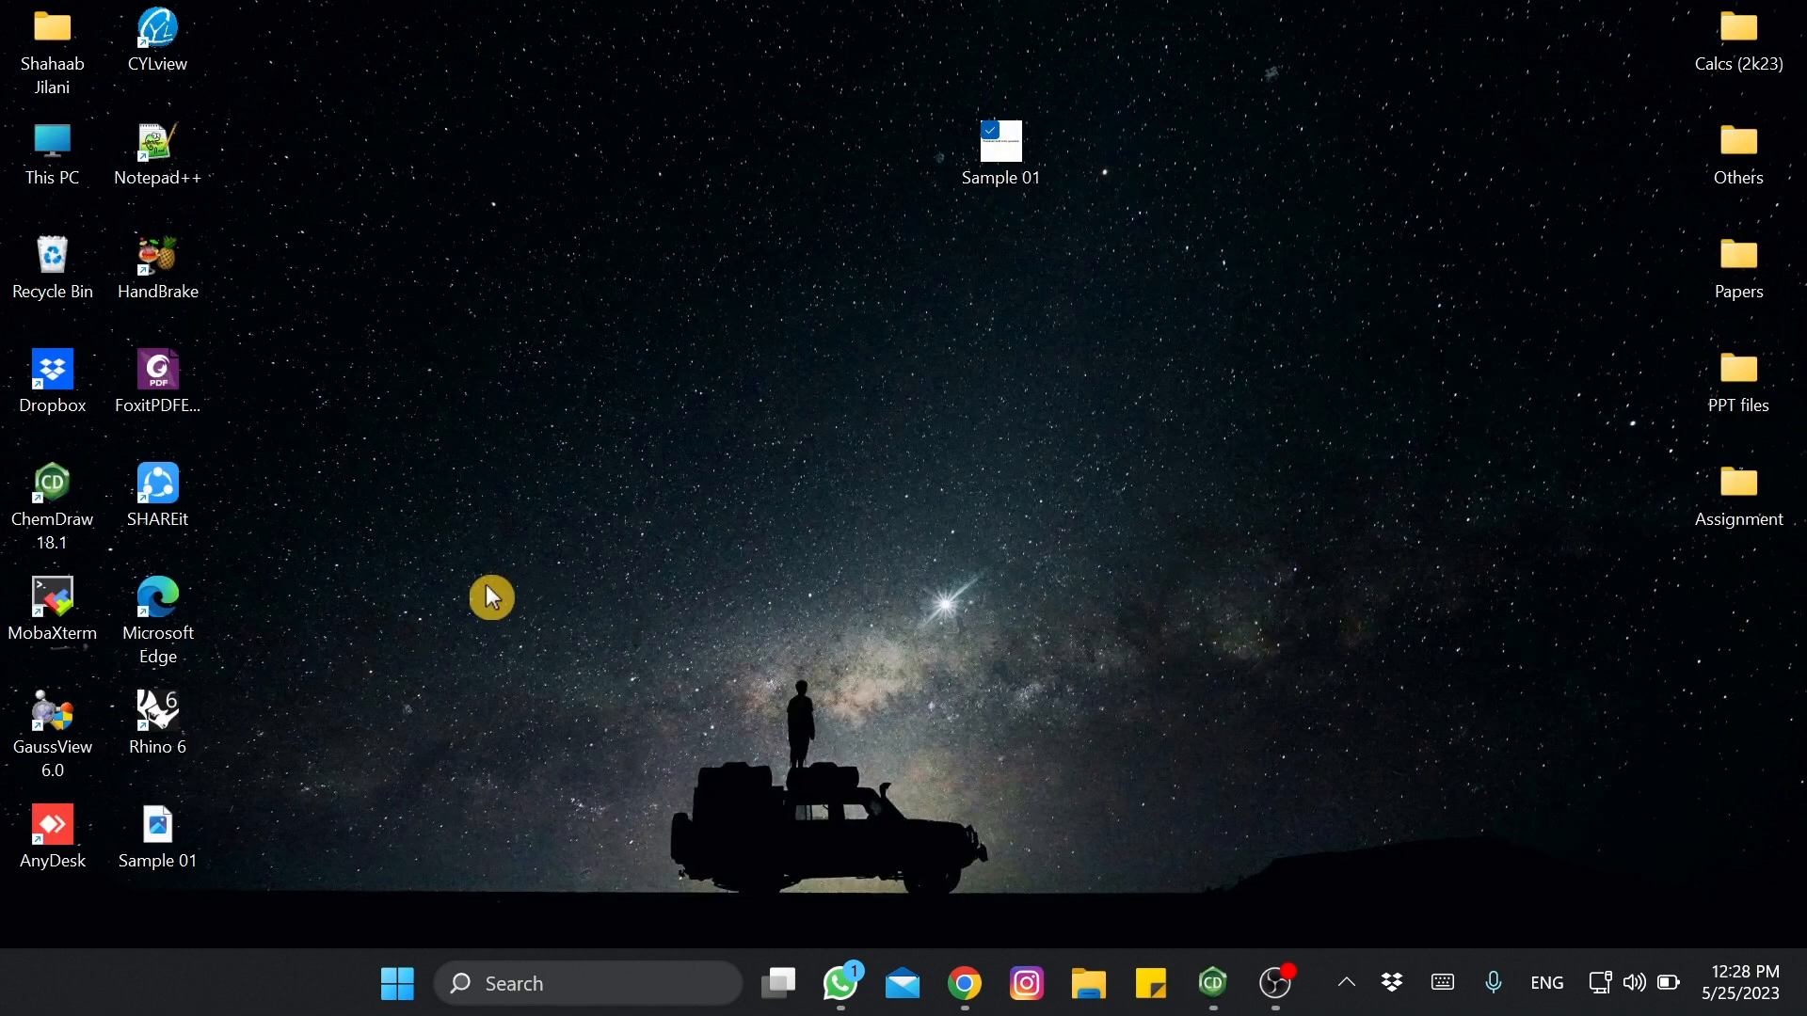
pyautogui.moveTo(161, 843); pyautogui.dragTo(795, 174)
pyautogui.moveTo(701, 110); pyautogui.dragTo(861, 312)
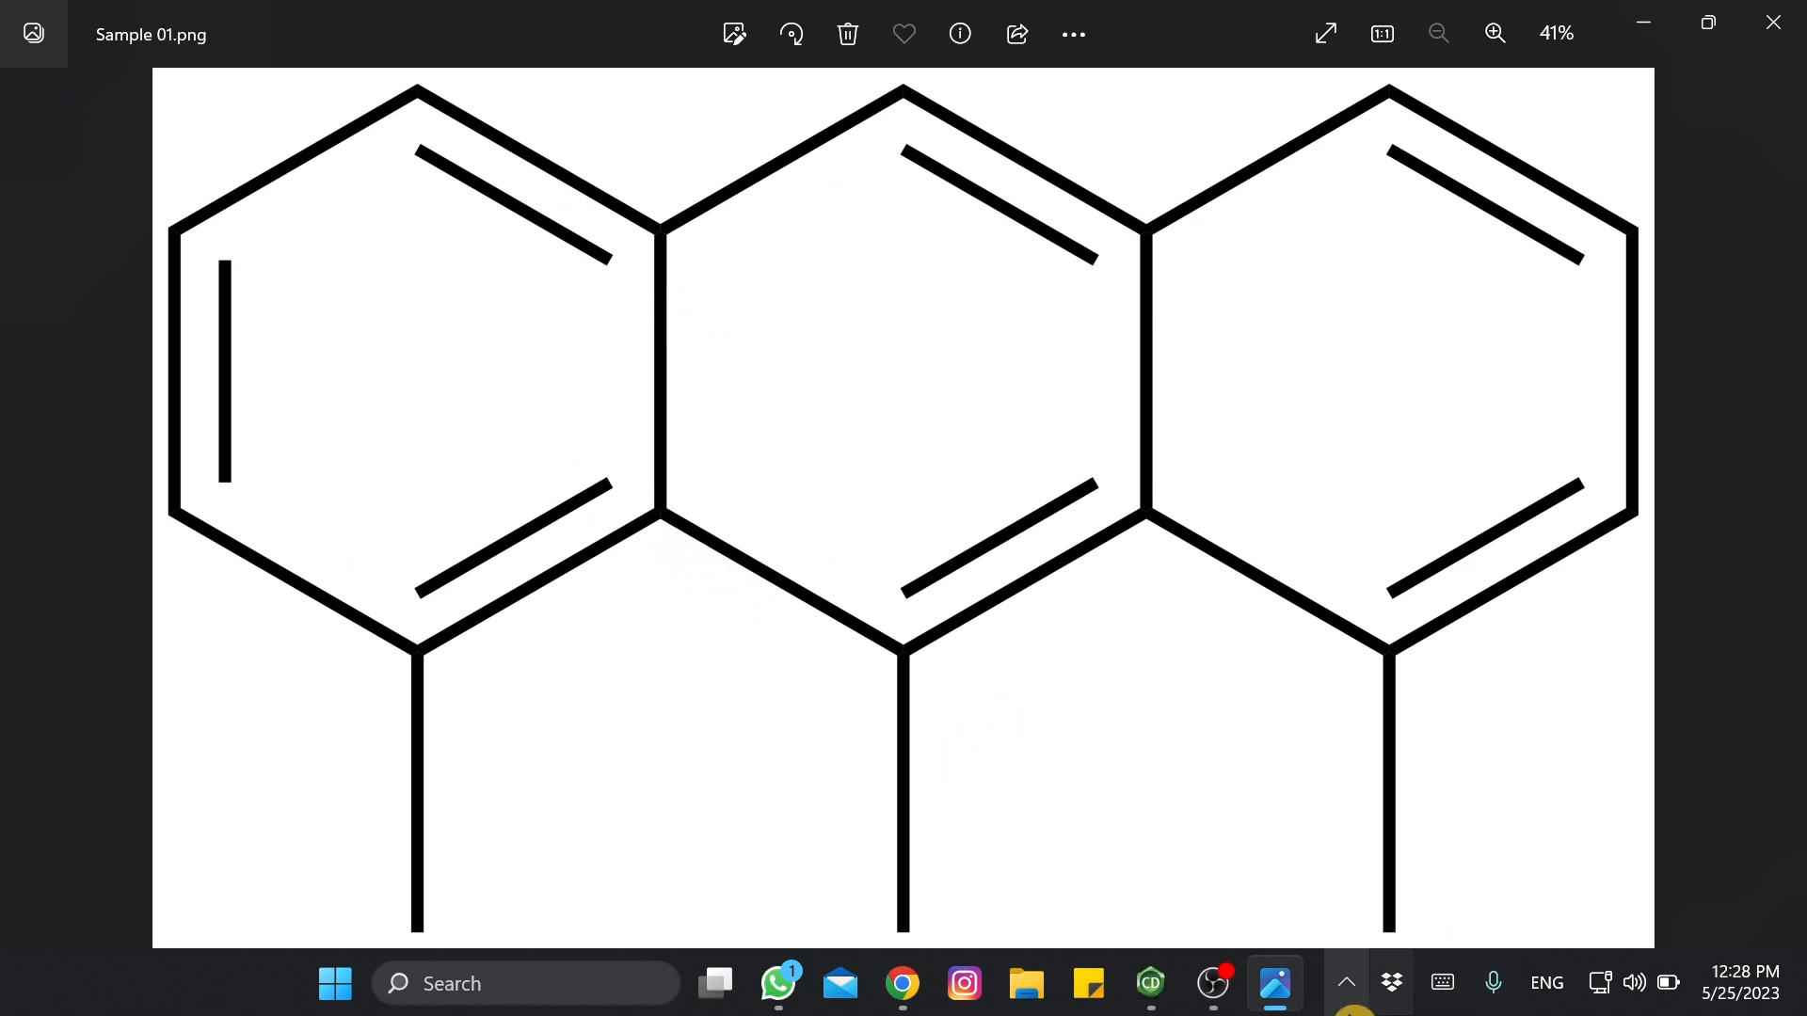
# - View the exported Sample 01.png in the image viewer and close it
pyautogui.click(1275, 984)
pyautogui.click(1275, 984)
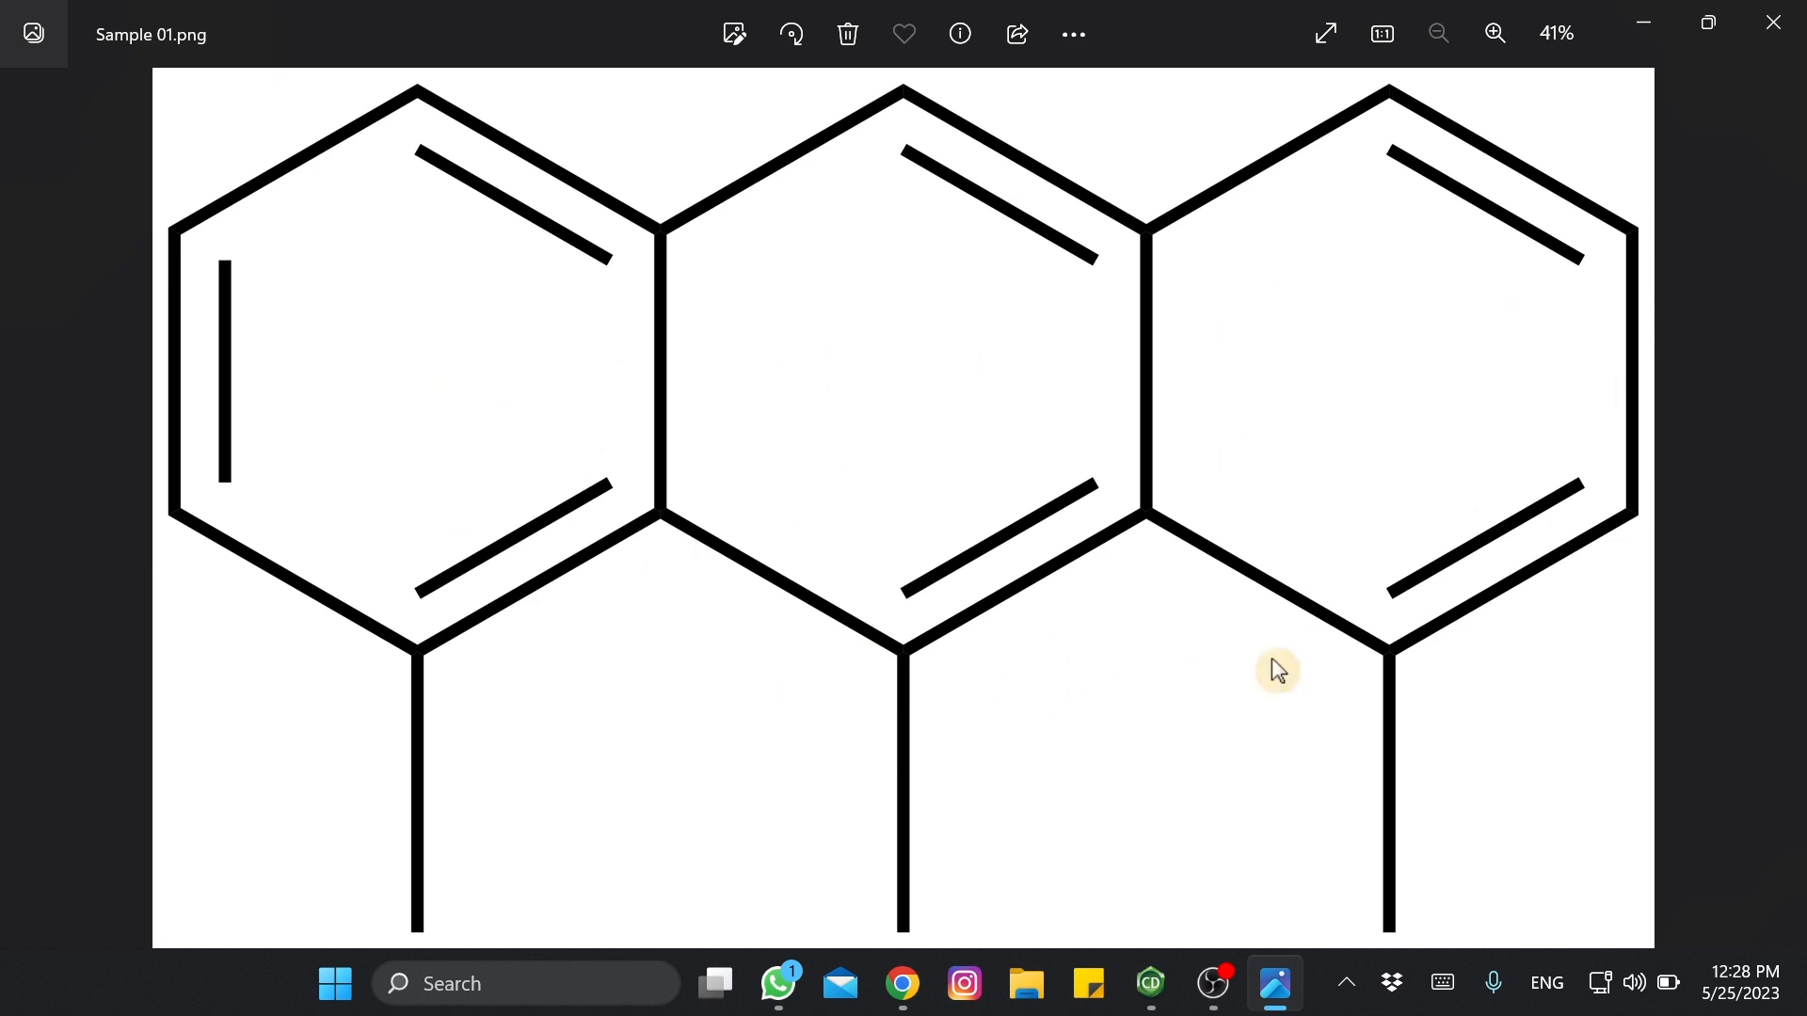
pyautogui.click(1774, 22)
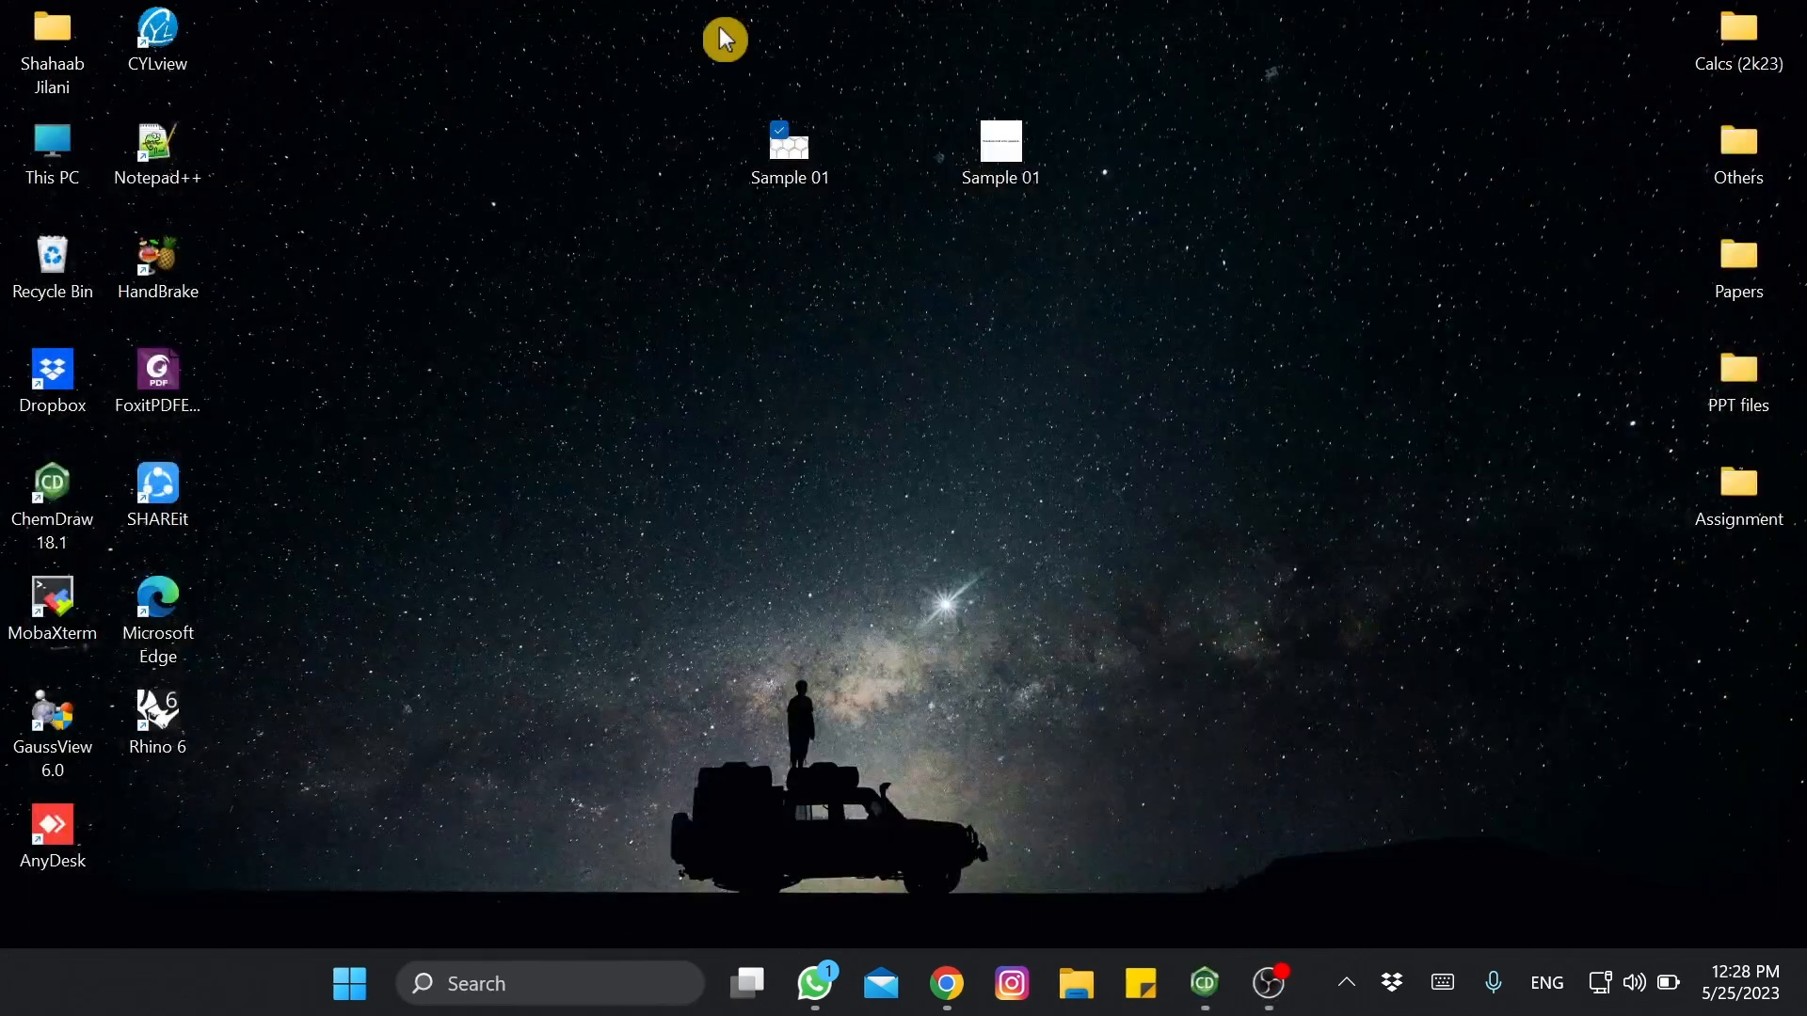
pyautogui.moveTo(689, 79); pyautogui.dragTo(1270, 197)
pyautogui.moveTo(828, 174); pyautogui.dragTo(895, 177)
pyautogui.click(1198, 413)
# - Switch back to ChemDraw and examine the Drawing, Layout and Header/Footer options in the document settings
pyautogui.click(1214, 983)
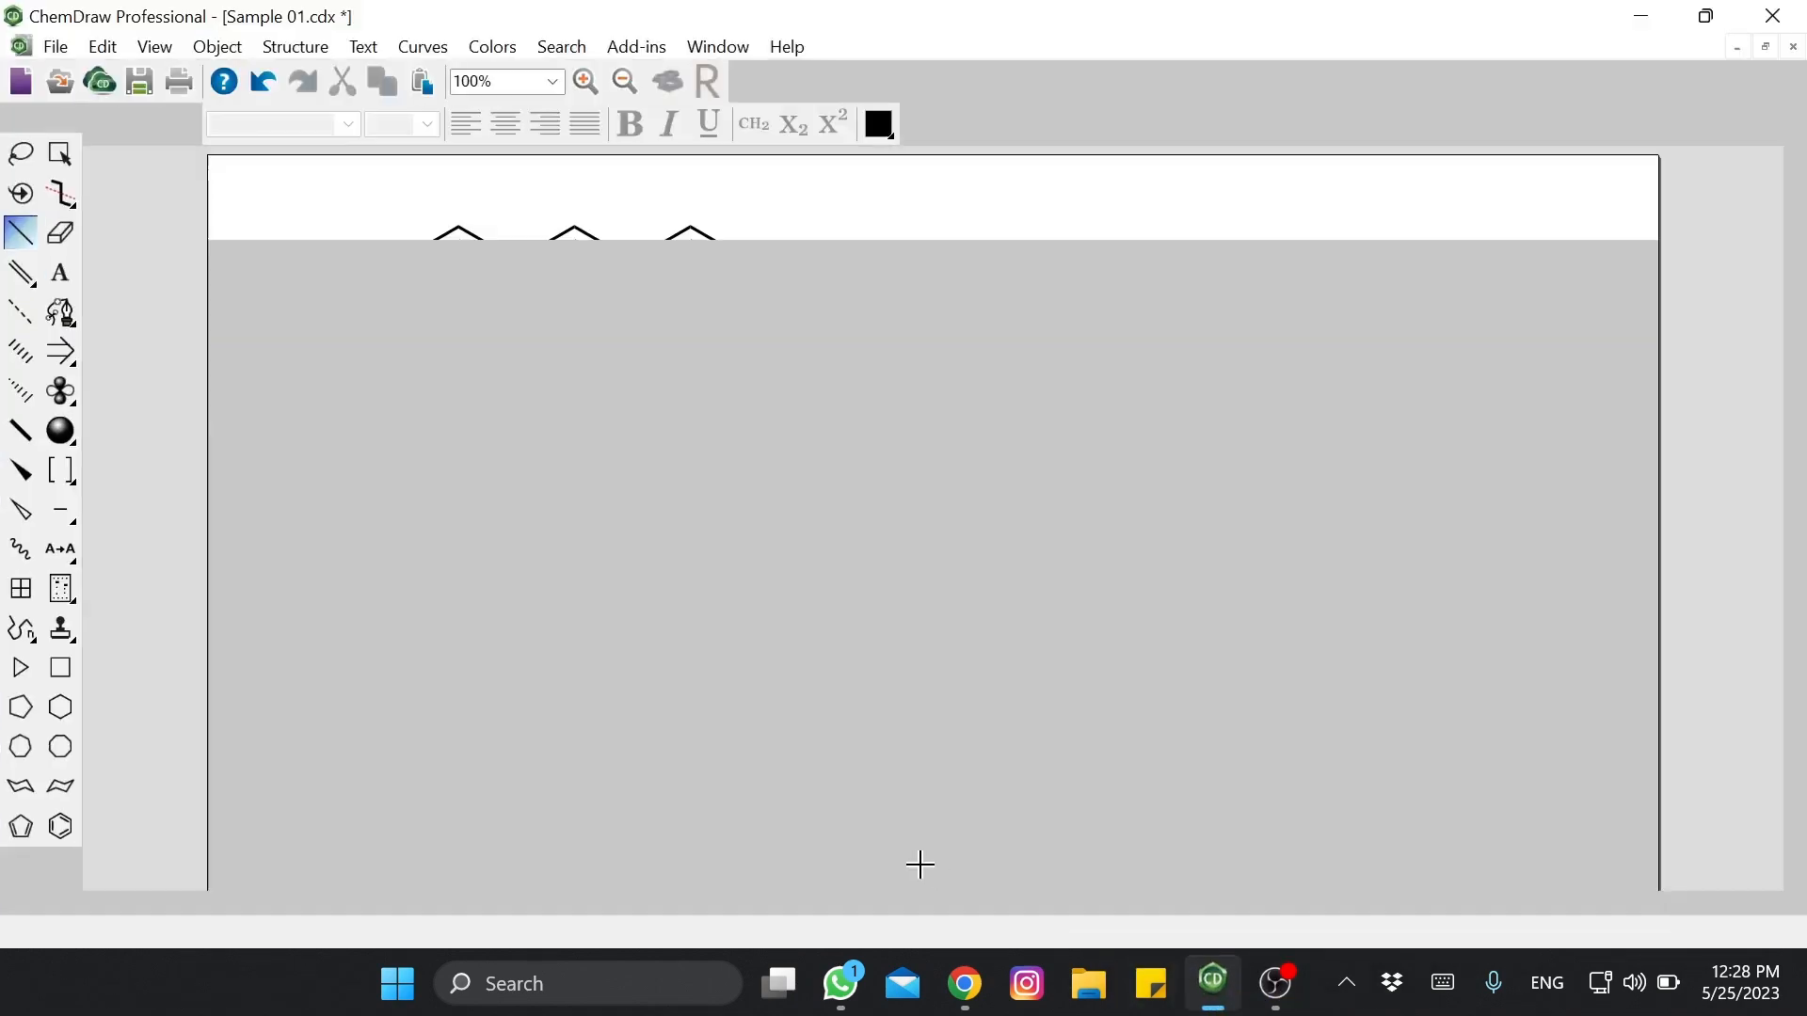
pyautogui.click(54, 47)
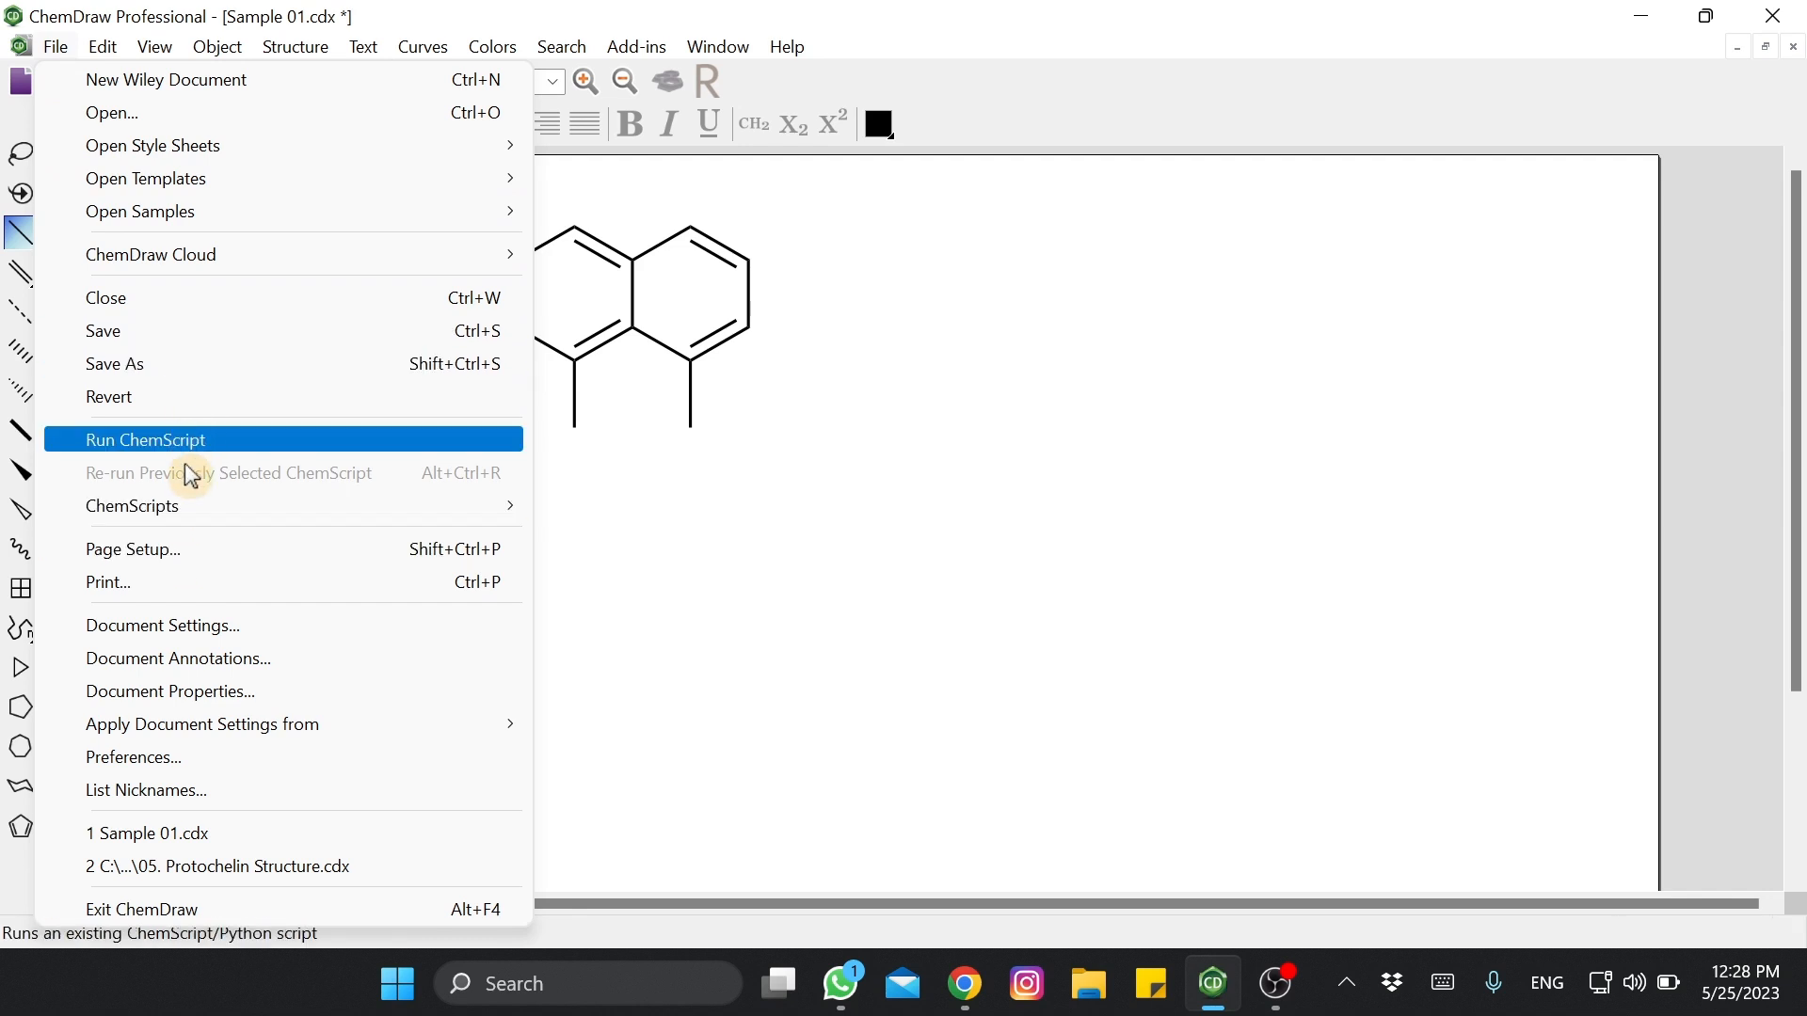
pyautogui.click(134, 630)
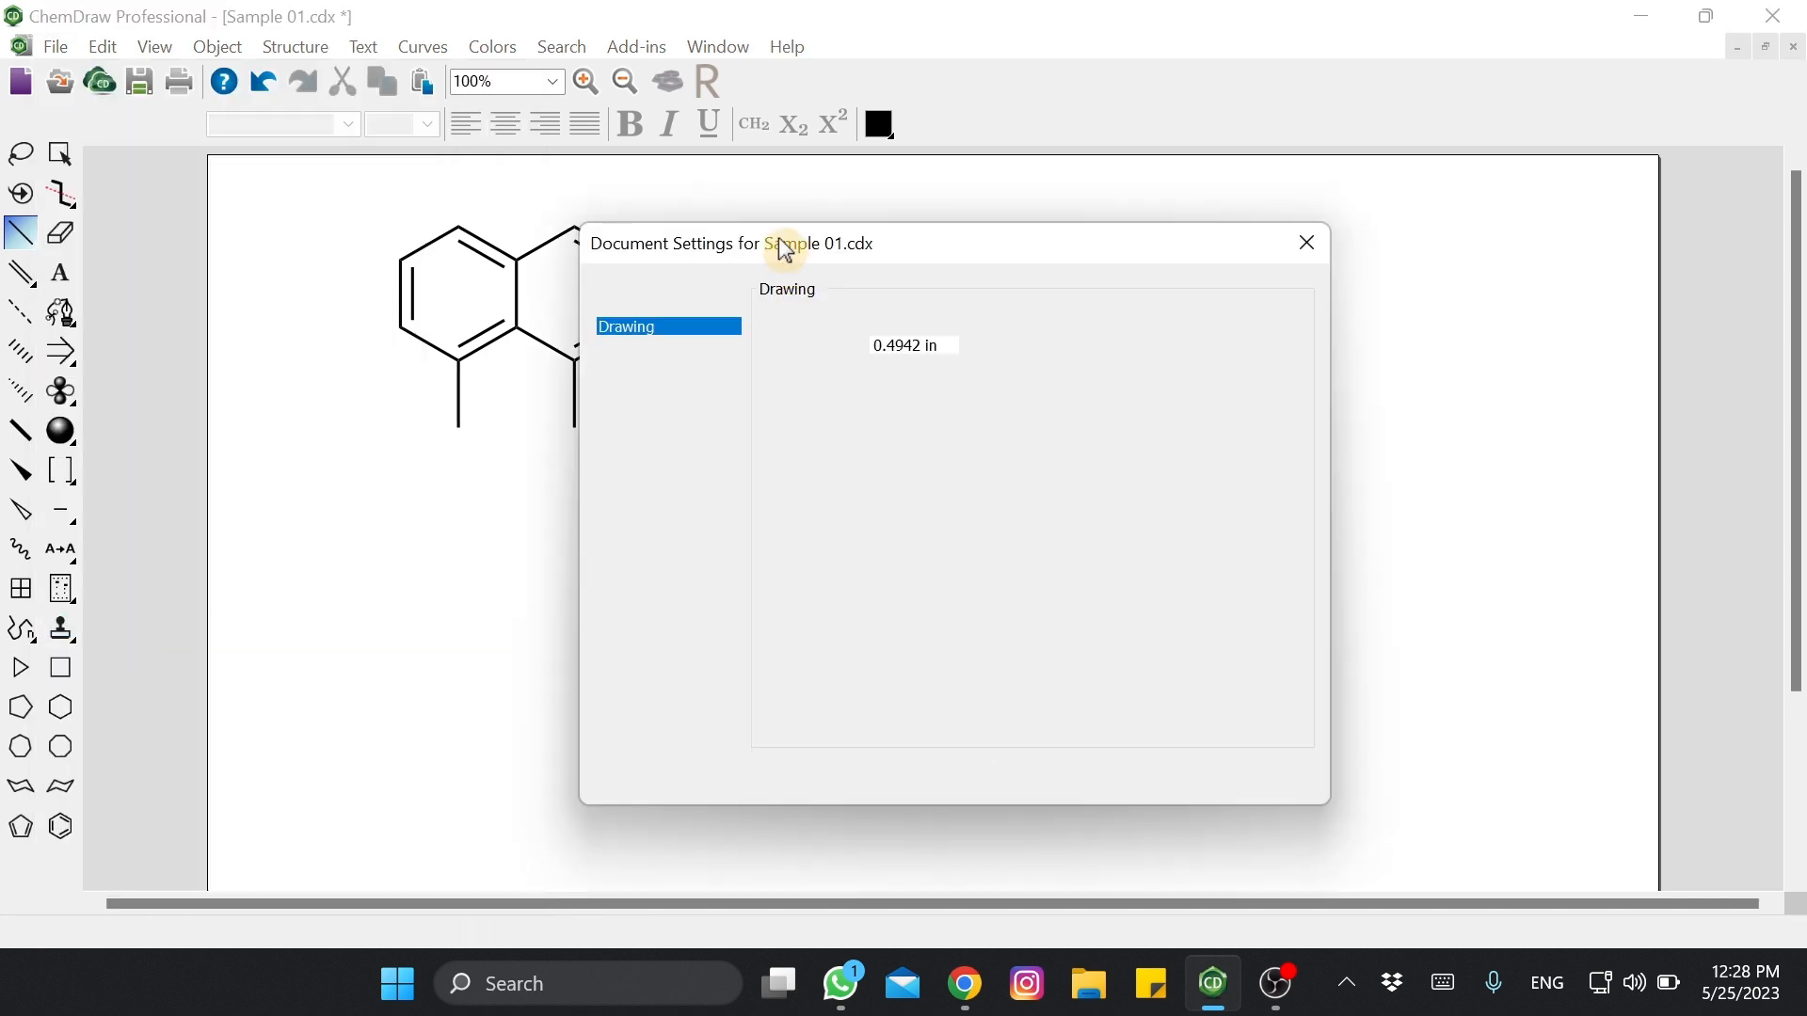
pyautogui.moveTo(789, 251); pyautogui.dragTo(1071, 219)
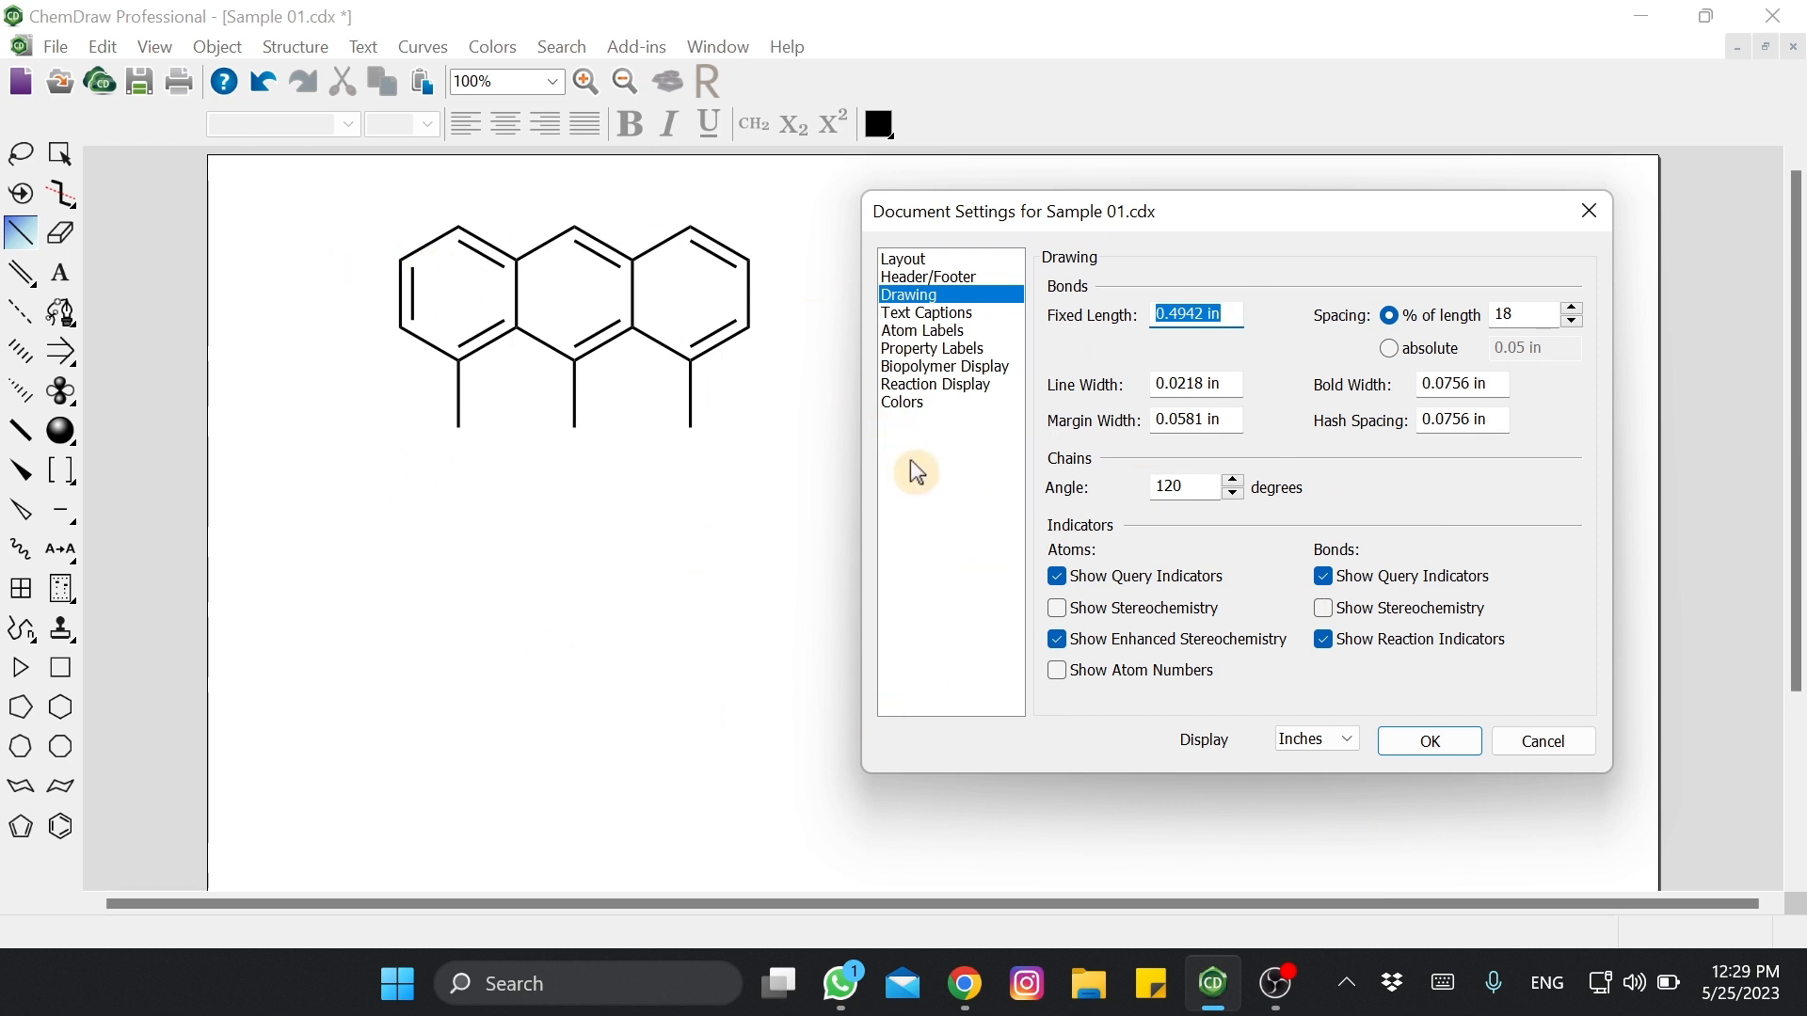
pyautogui.click(909, 259)
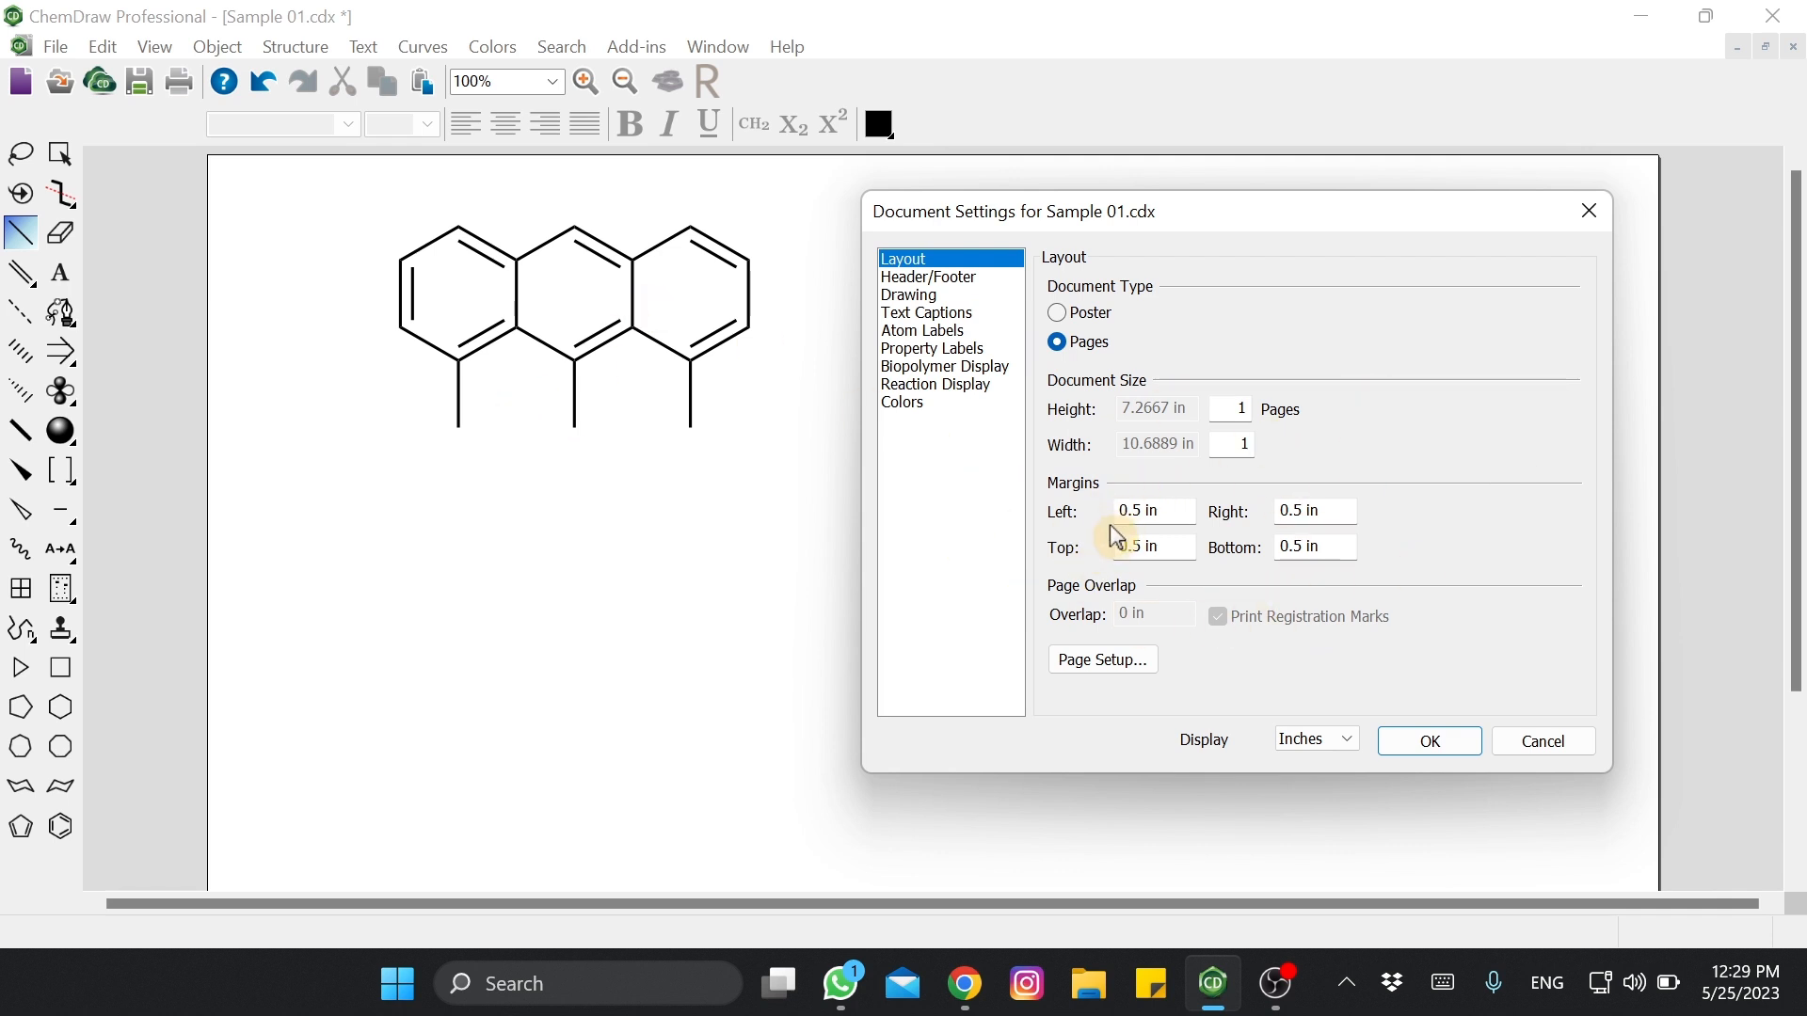
pyautogui.click(930, 278)
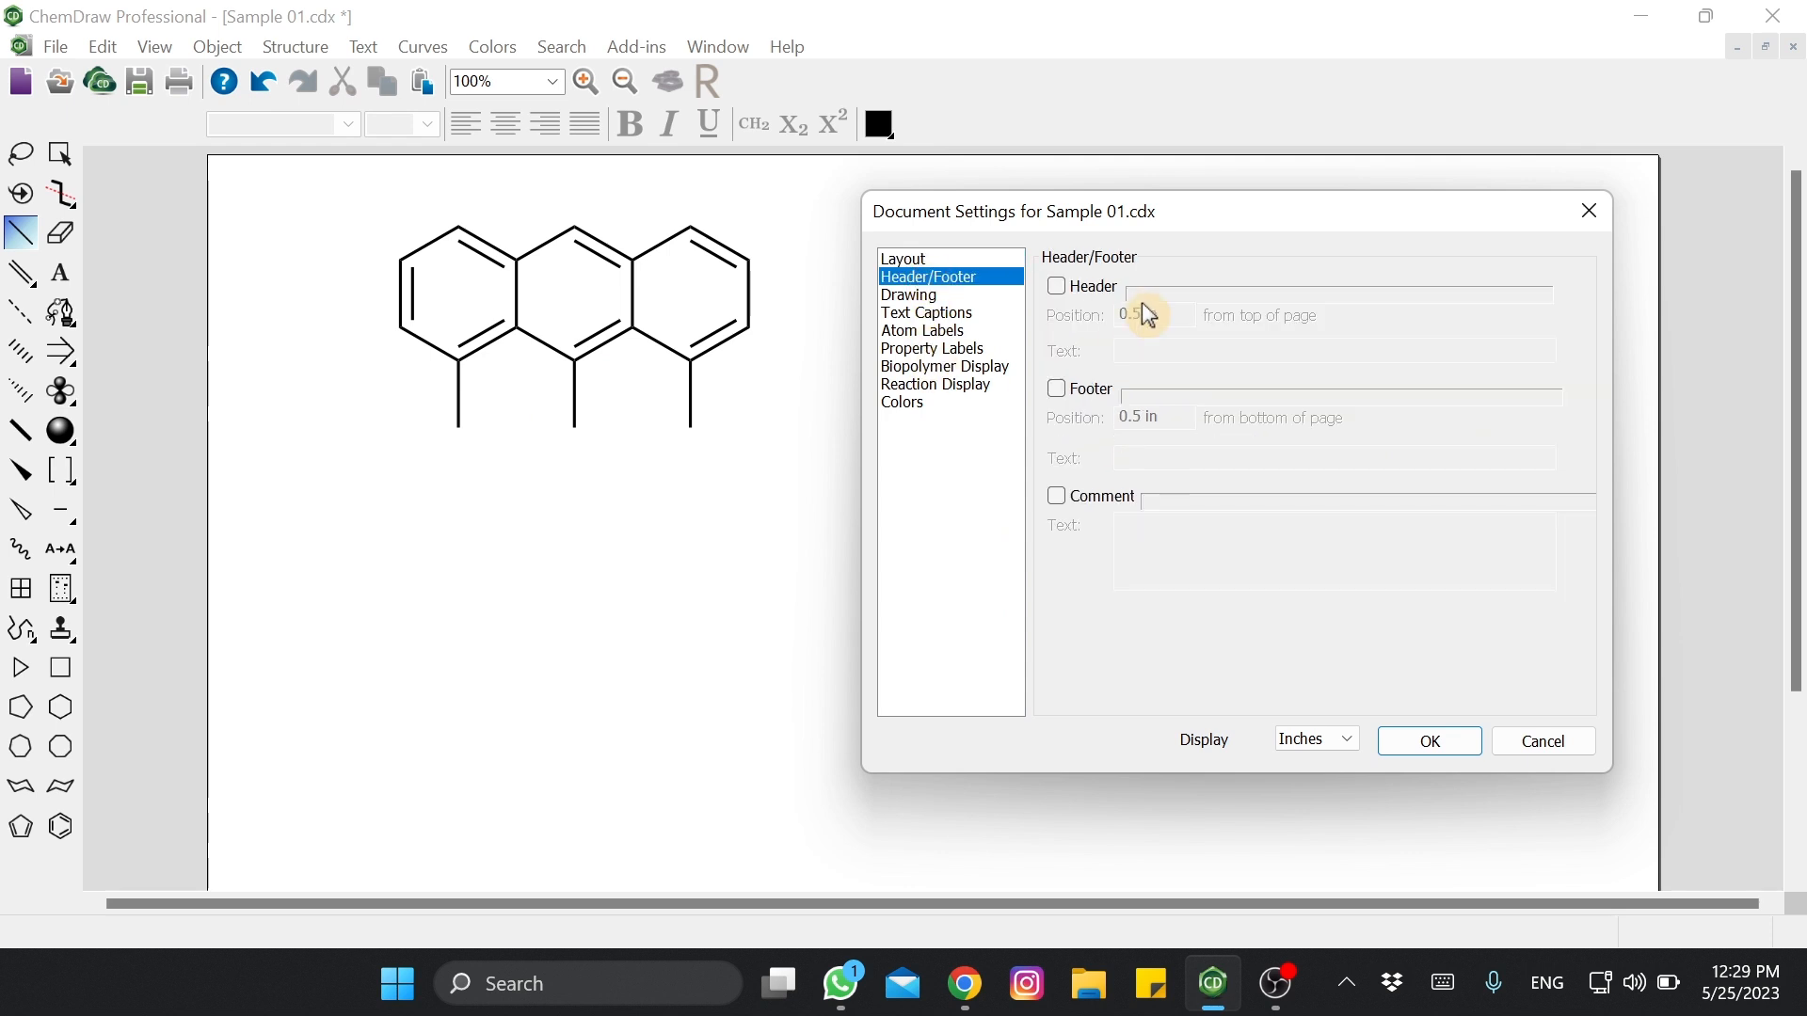
pyautogui.click(1058, 292)
pyautogui.click(1058, 293)
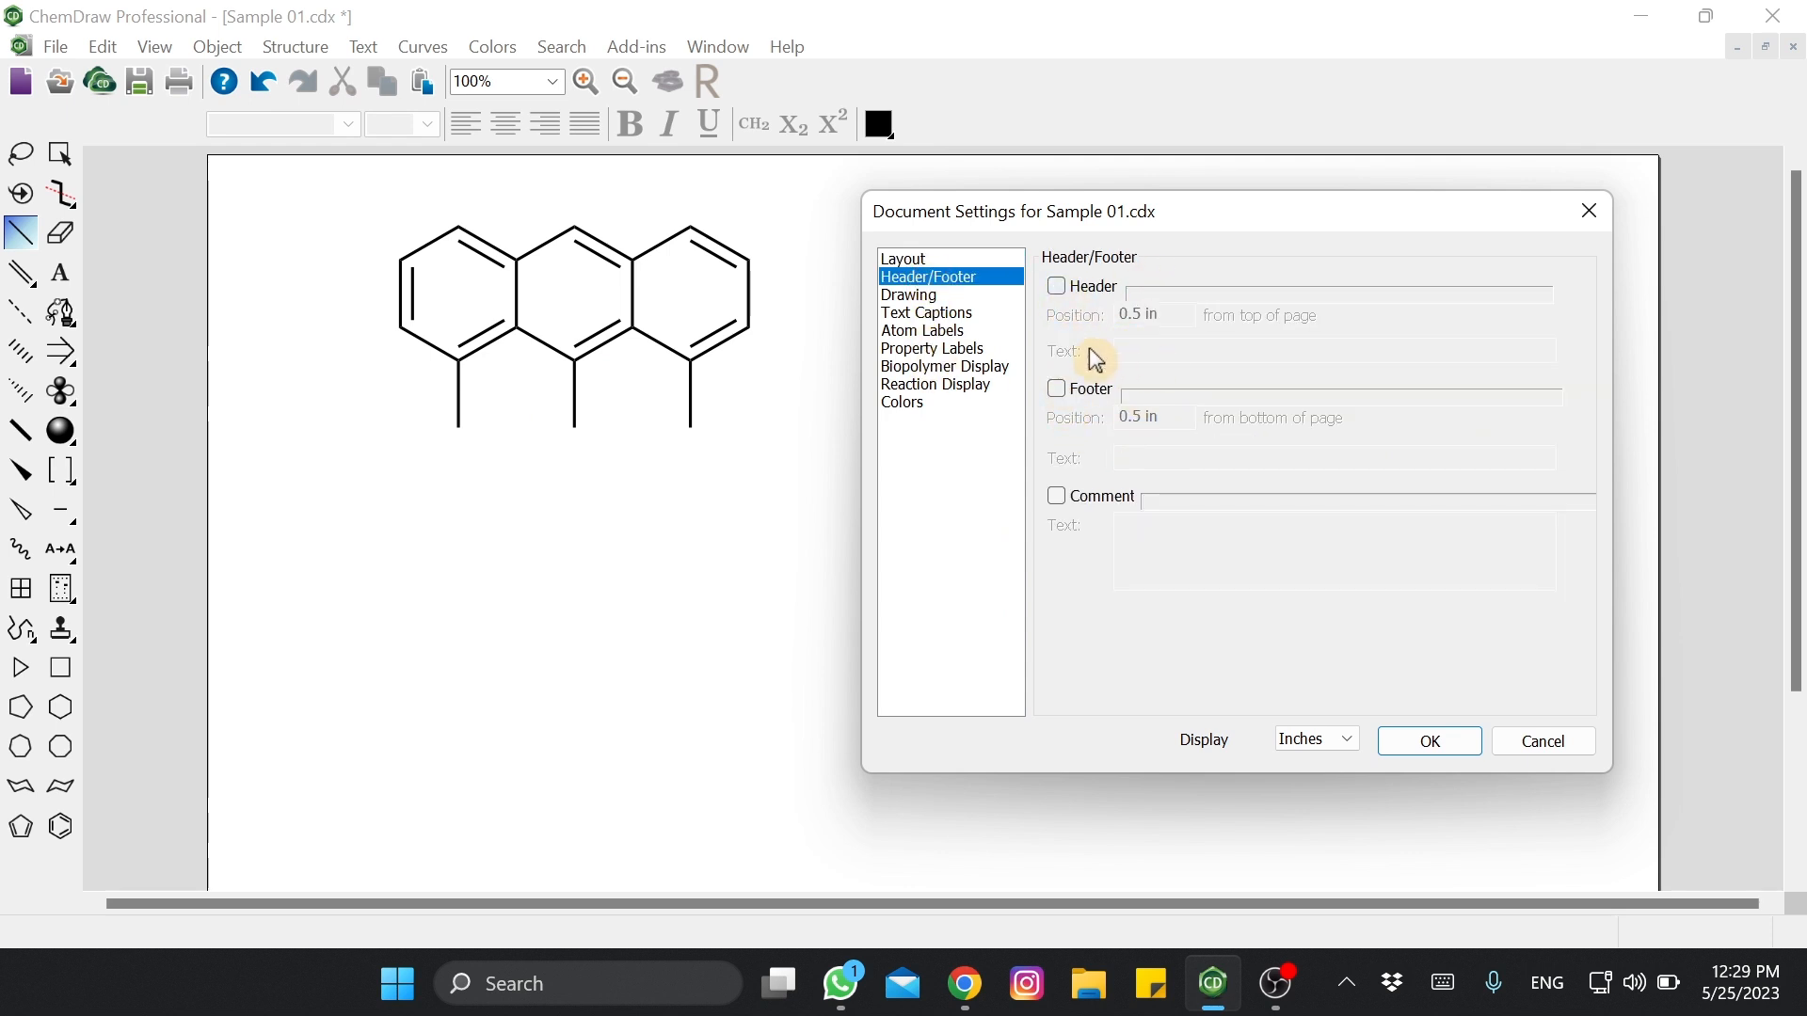
# - Set the bond line width to 0.0318 in for newly drawn objects, without modifying the existing structure
pyautogui.click(908, 298)
pyautogui.moveTo(984, 225); pyautogui.dragTo(1149, 238)
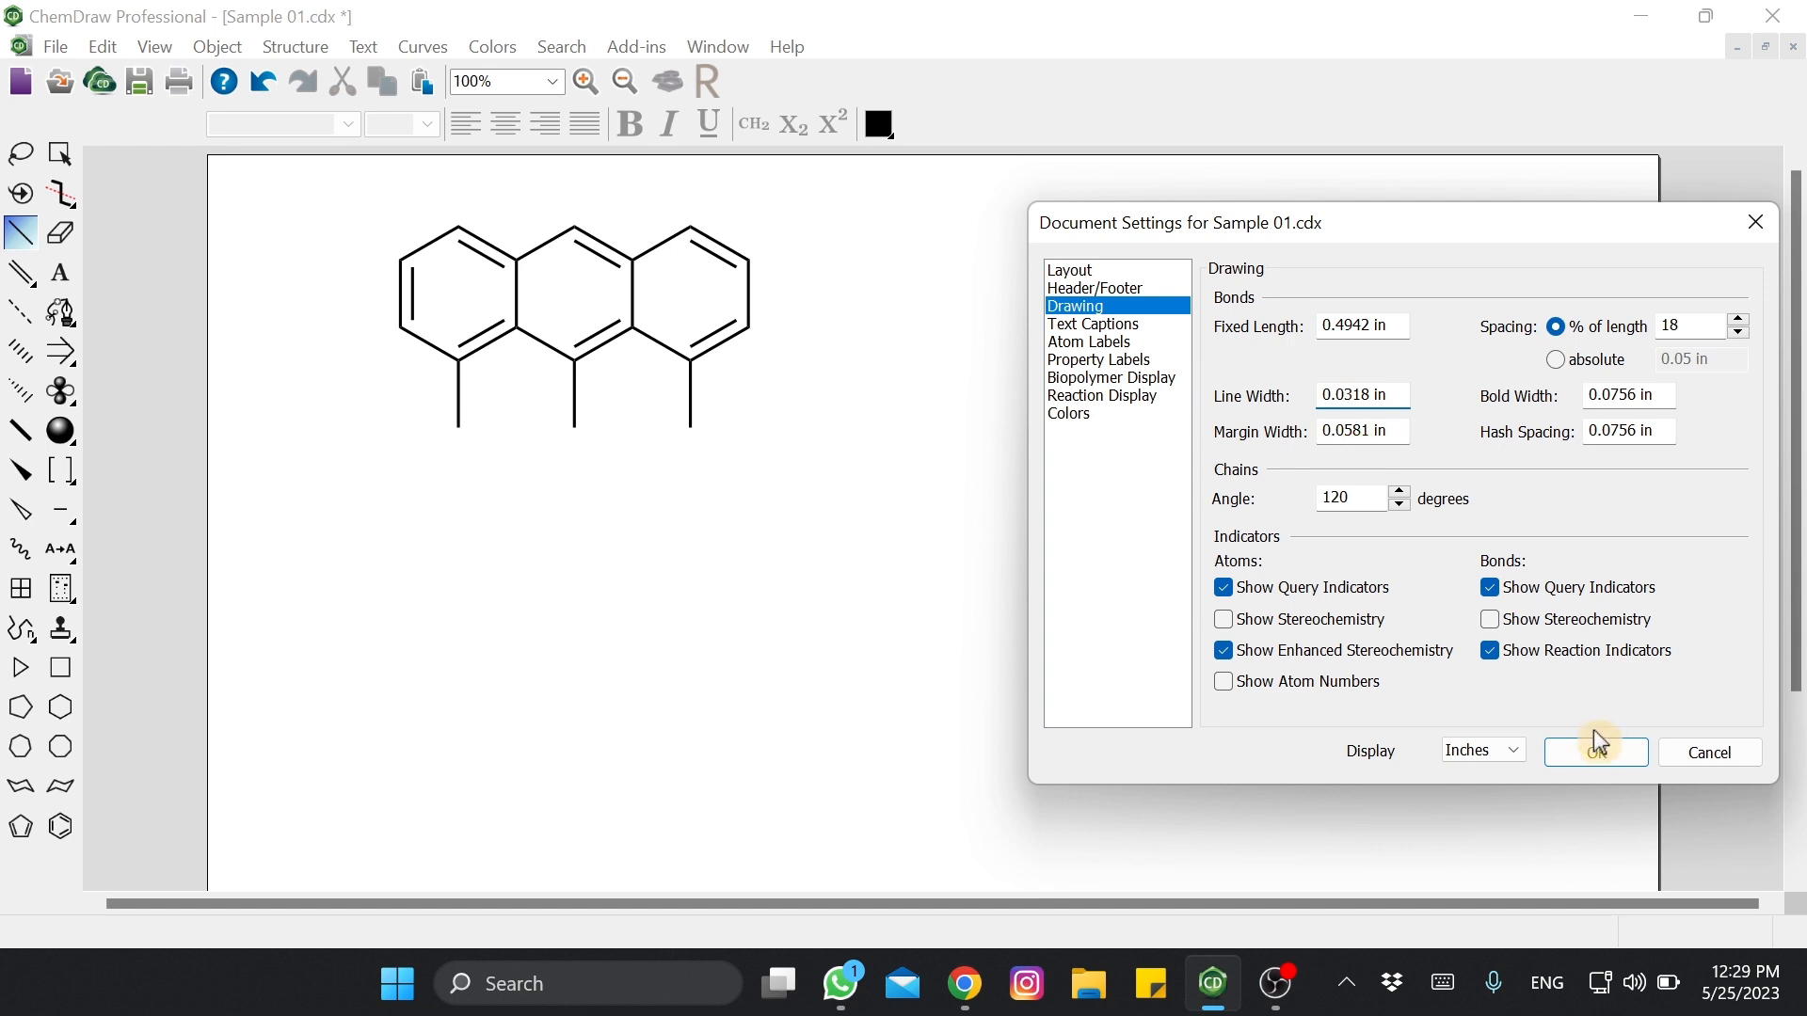
pyautogui.click(1593, 764)
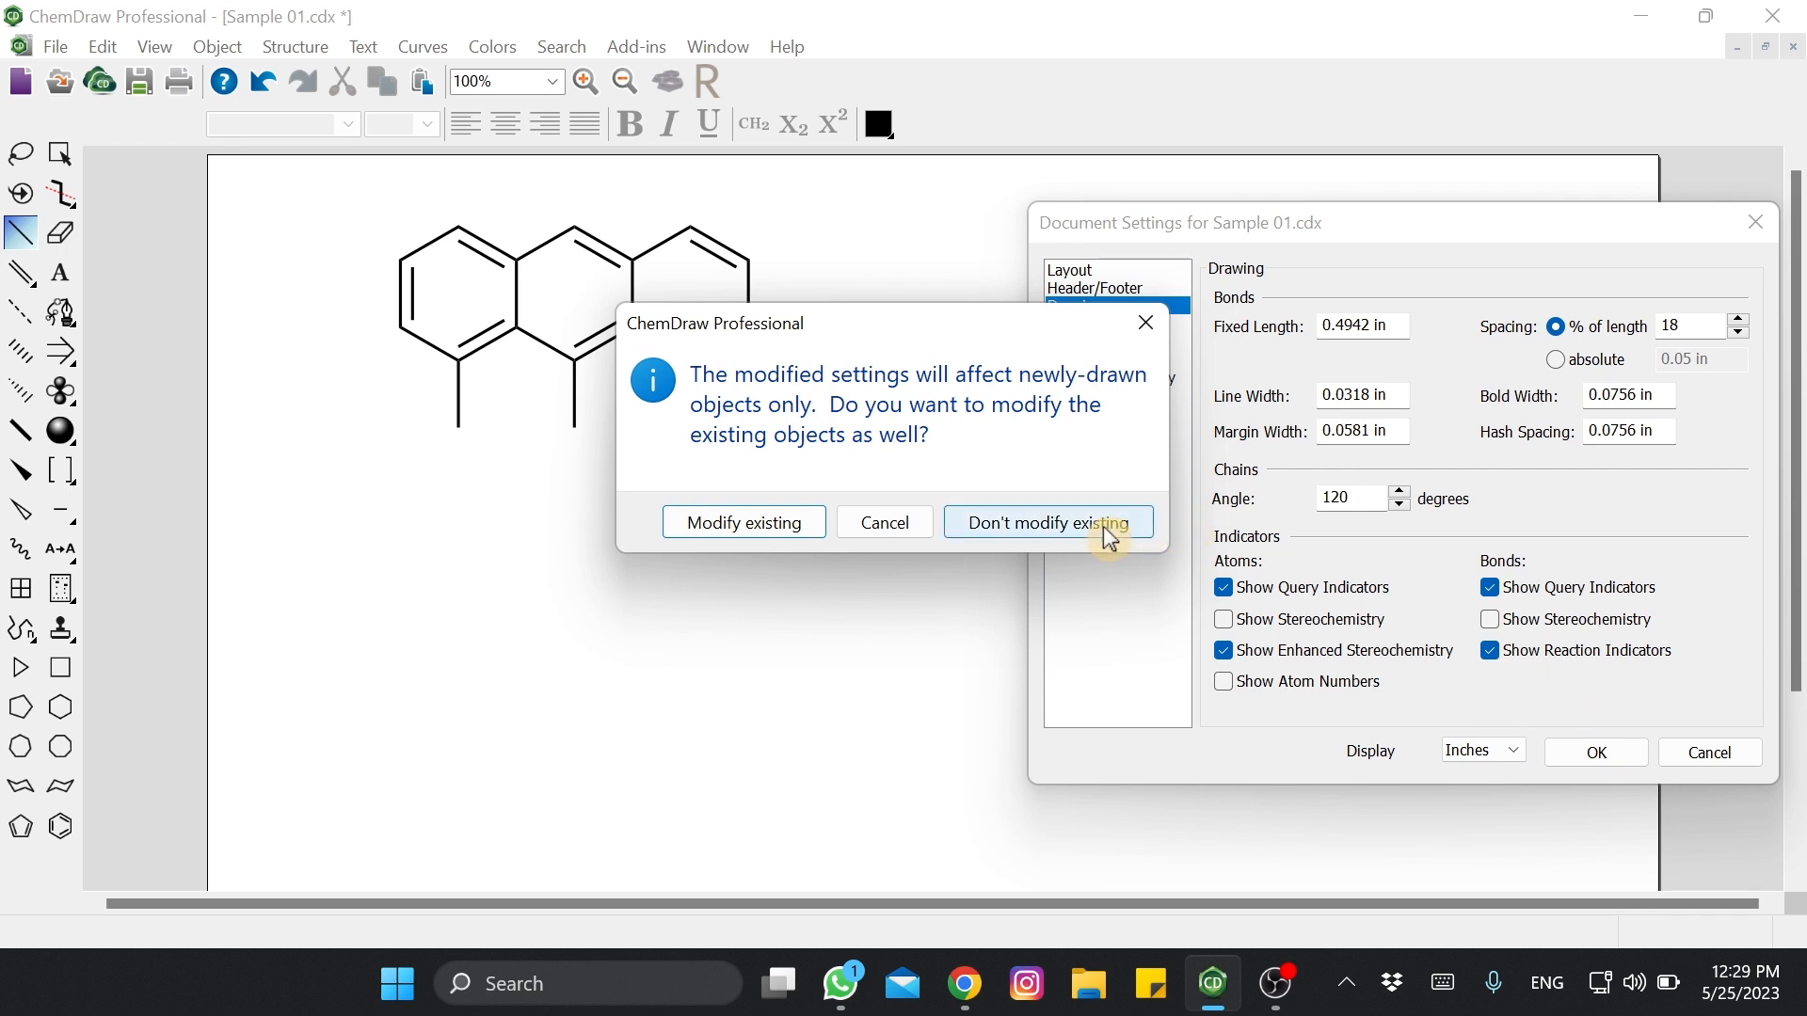
pyautogui.click(1056, 523)
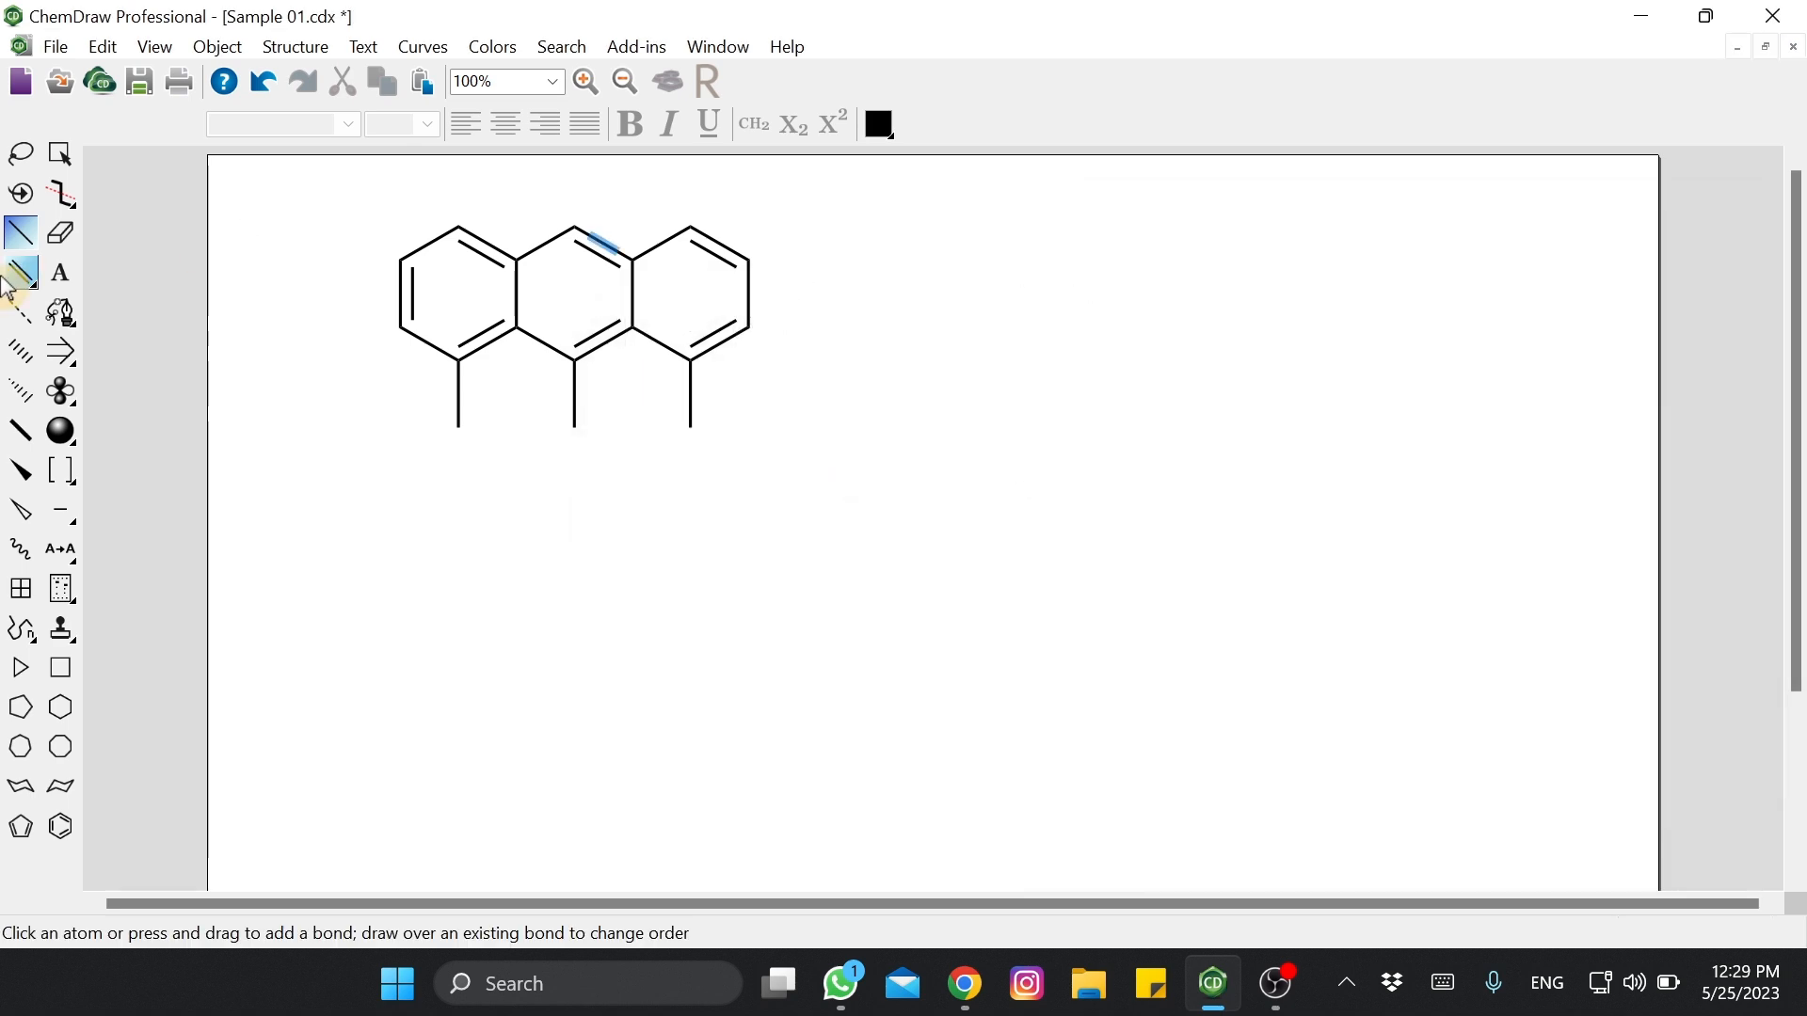
# - Draw three linearly fused benzene rings on the page beside the existing structure
pyautogui.click(66, 833)
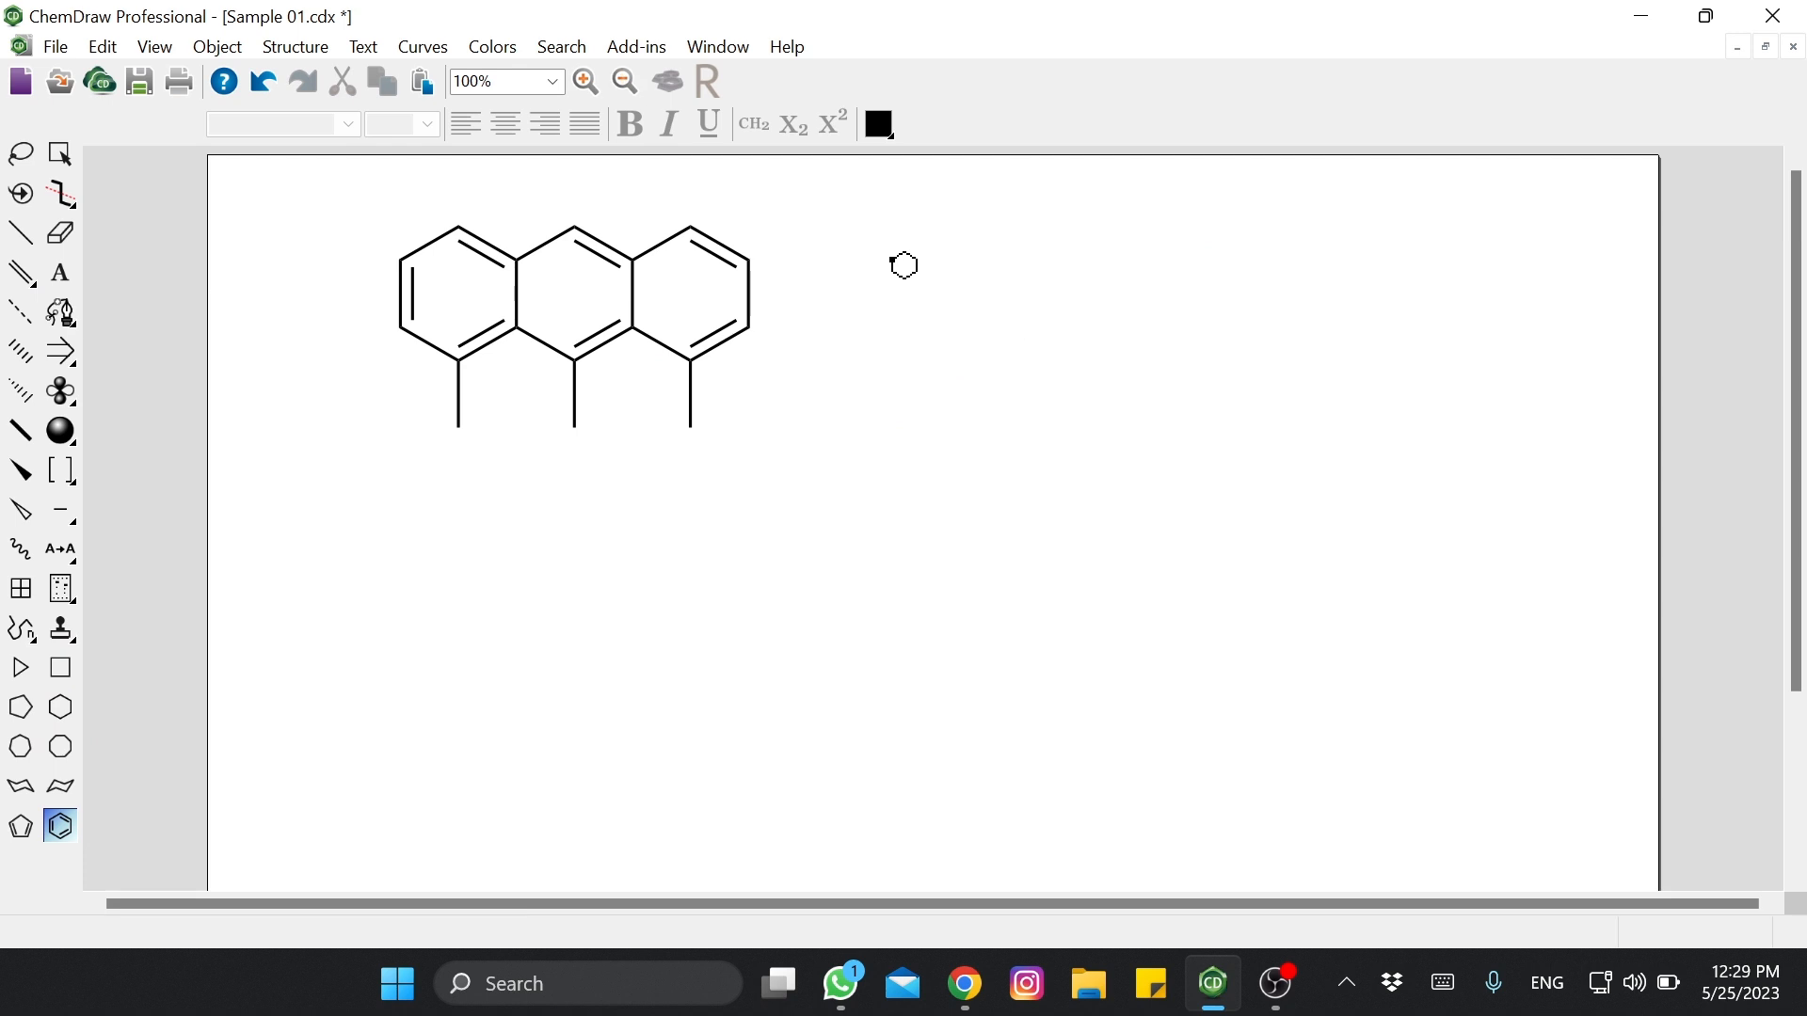
pyautogui.click(949, 292)
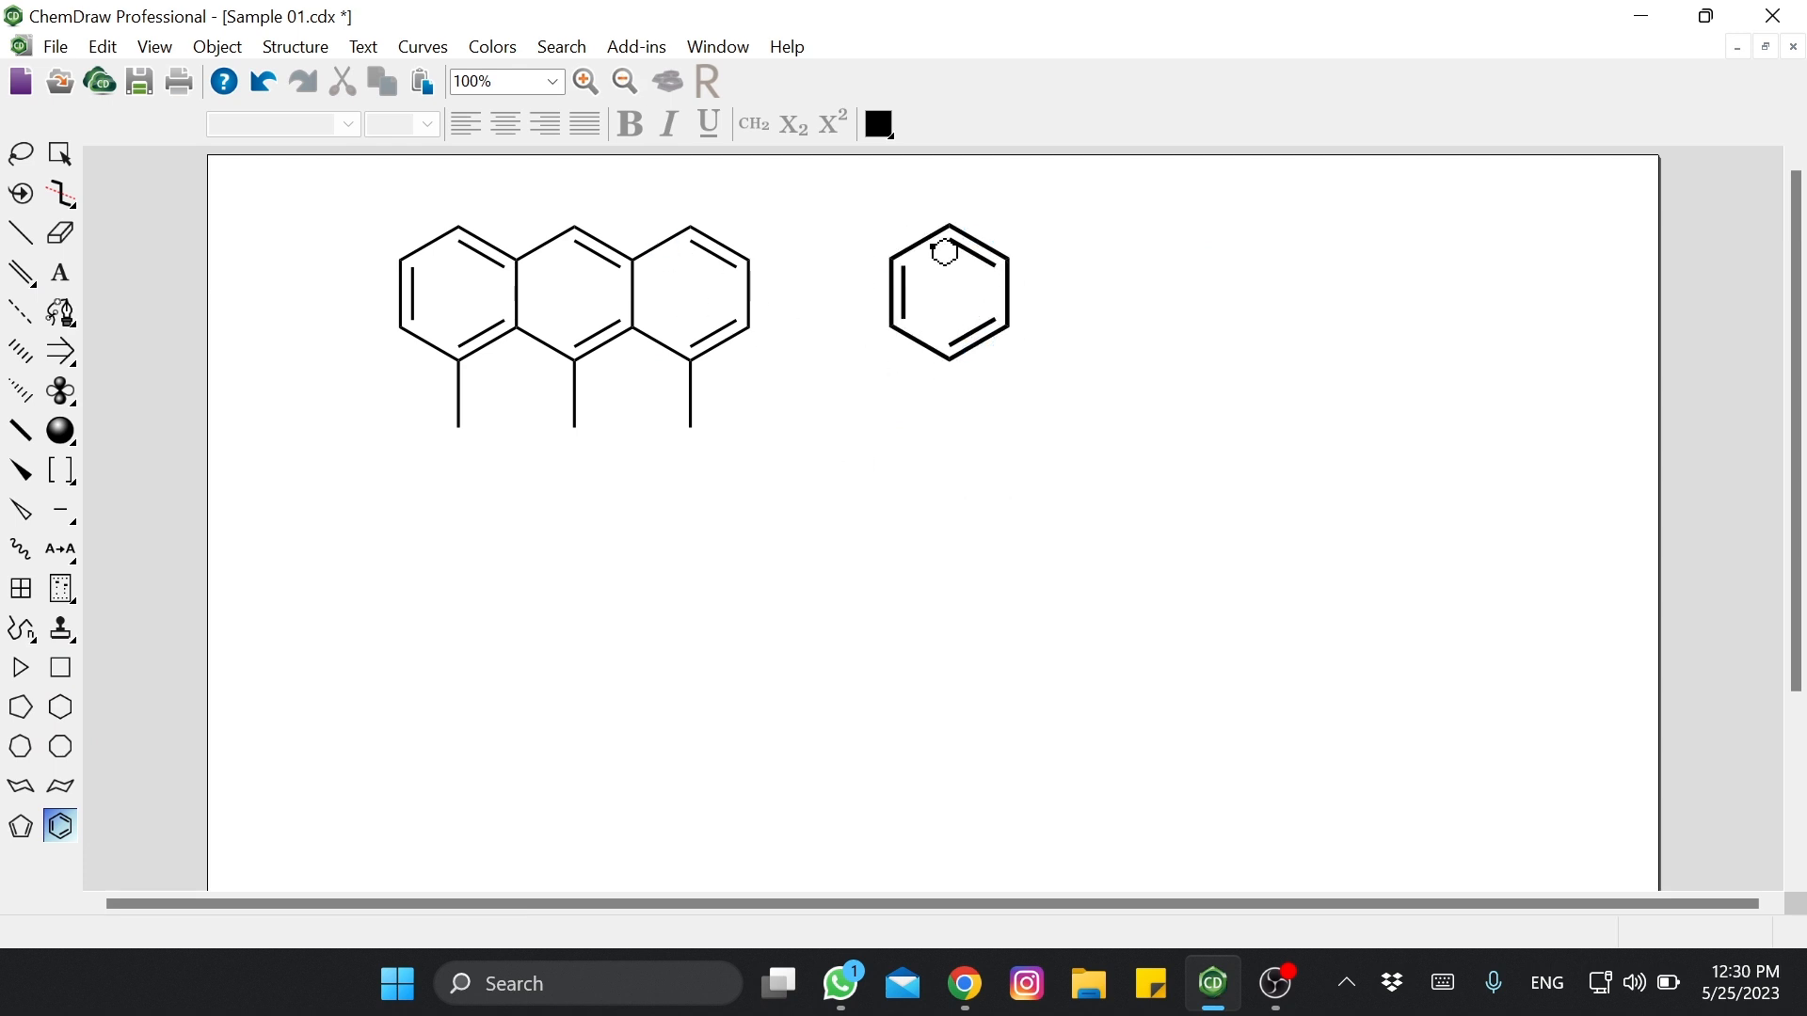
pyautogui.click(1008, 292)
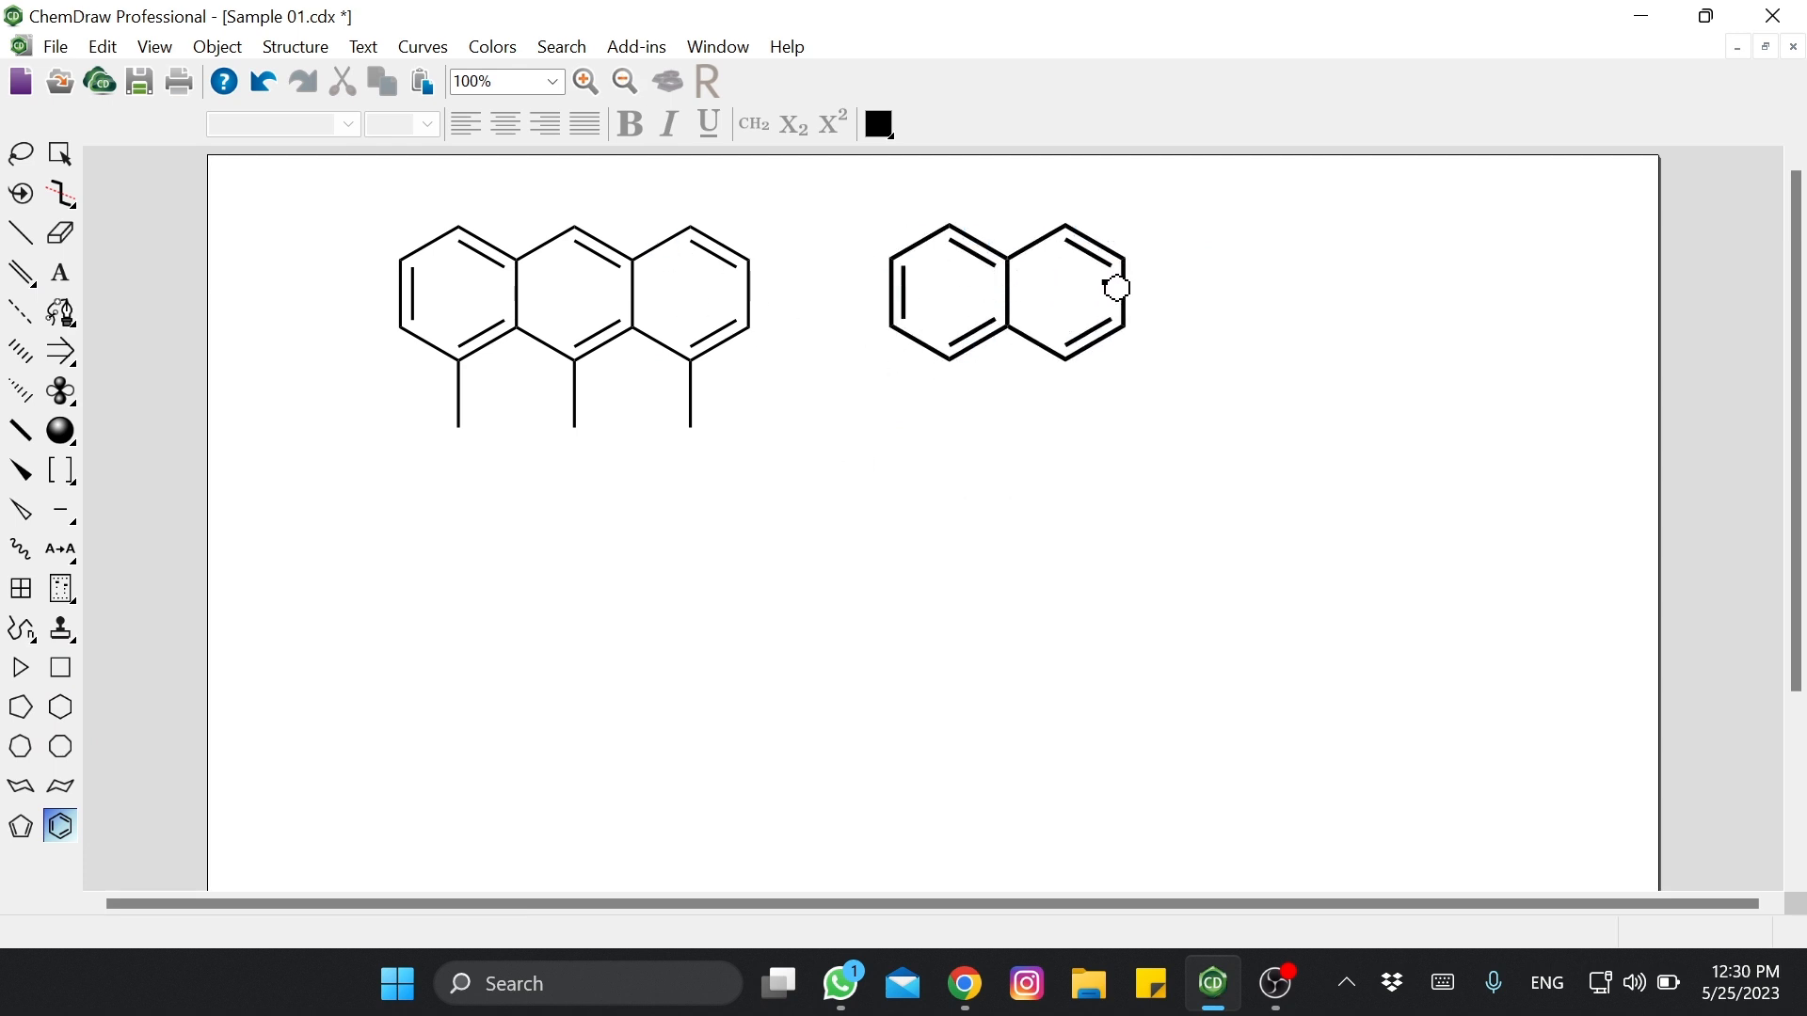
pyautogui.click(1123, 292)
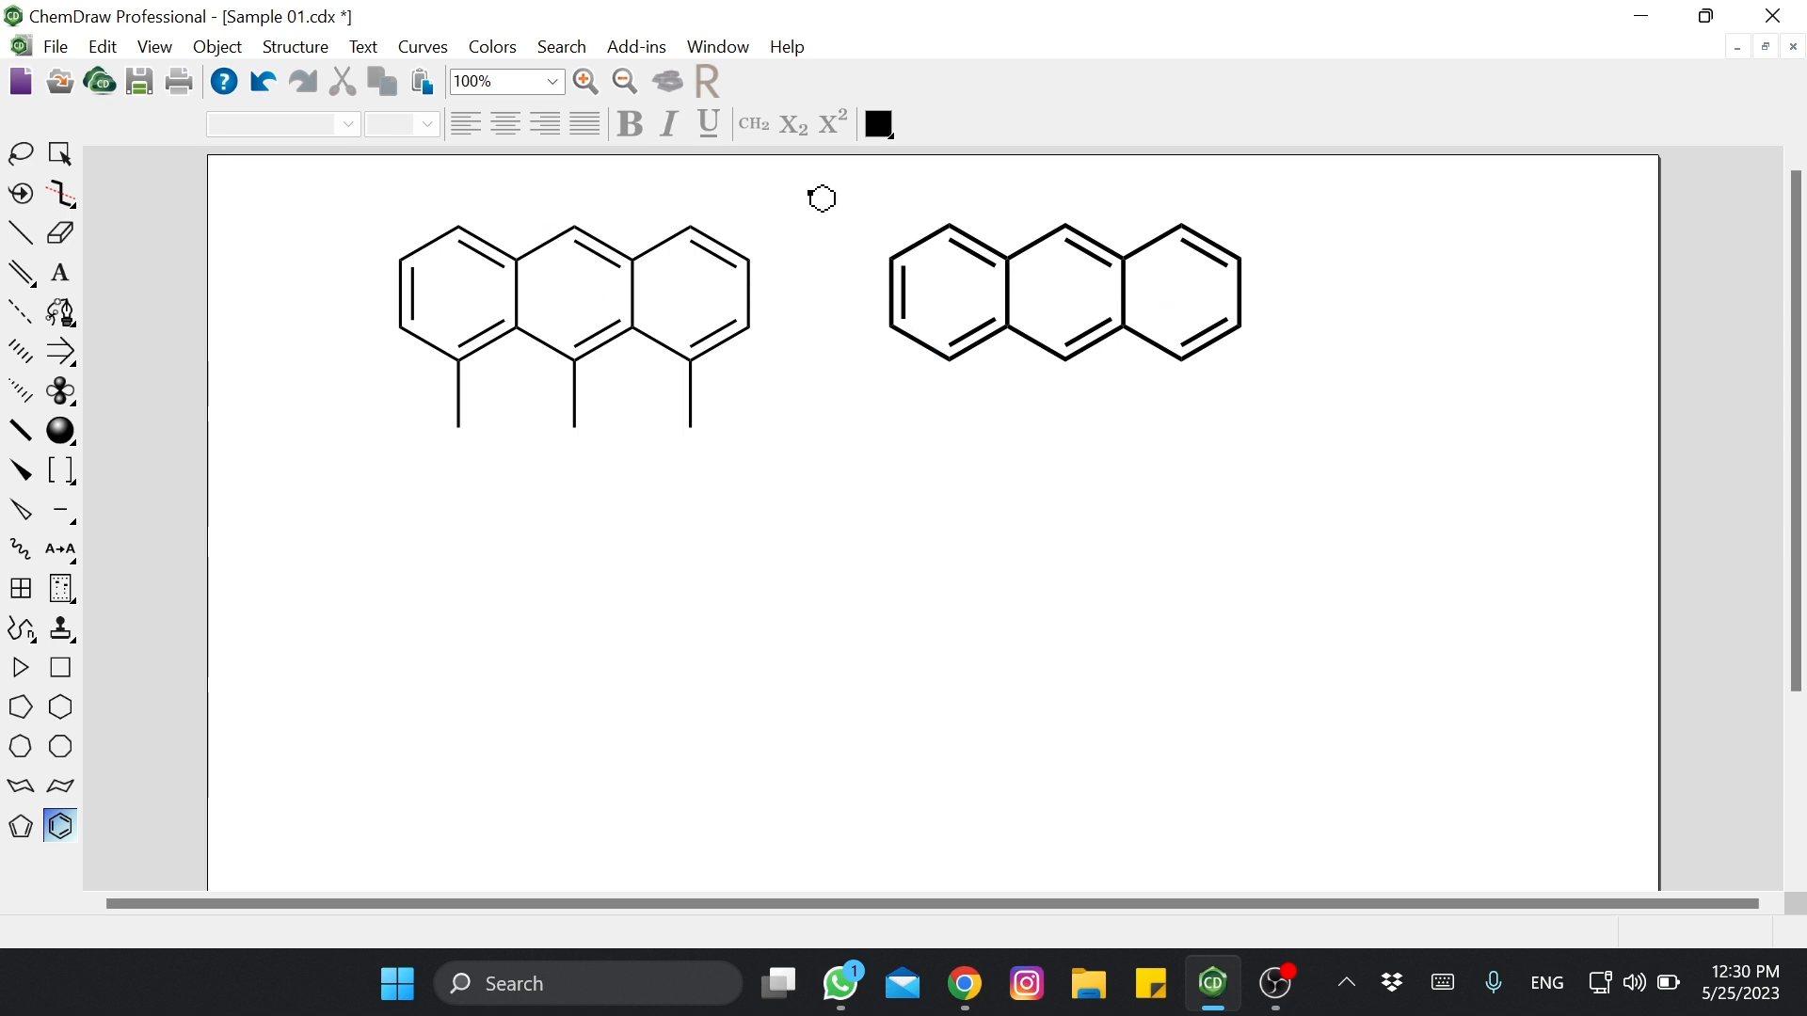
# - Set the bond line width to 0.0418 in for newly drawn objects and place a benzene ring below the two structures
pyautogui.click(60, 152)
pyautogui.click(56, 46)
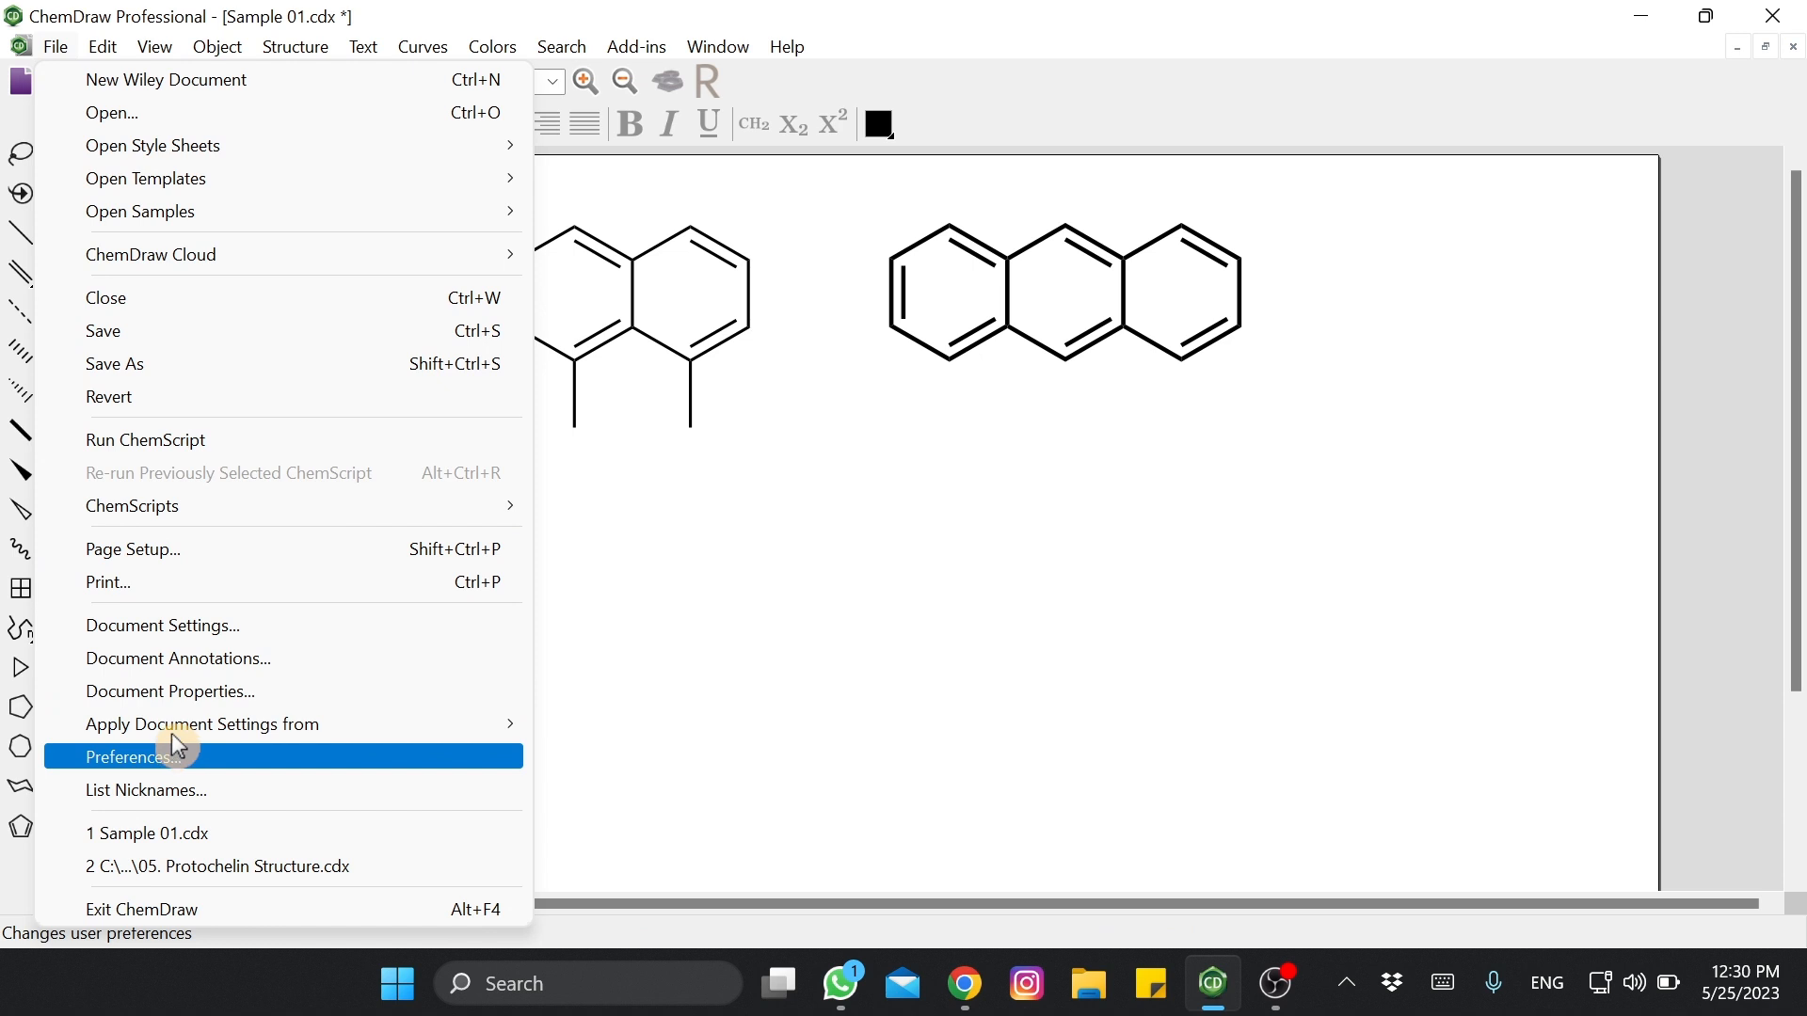
pyautogui.click(197, 626)
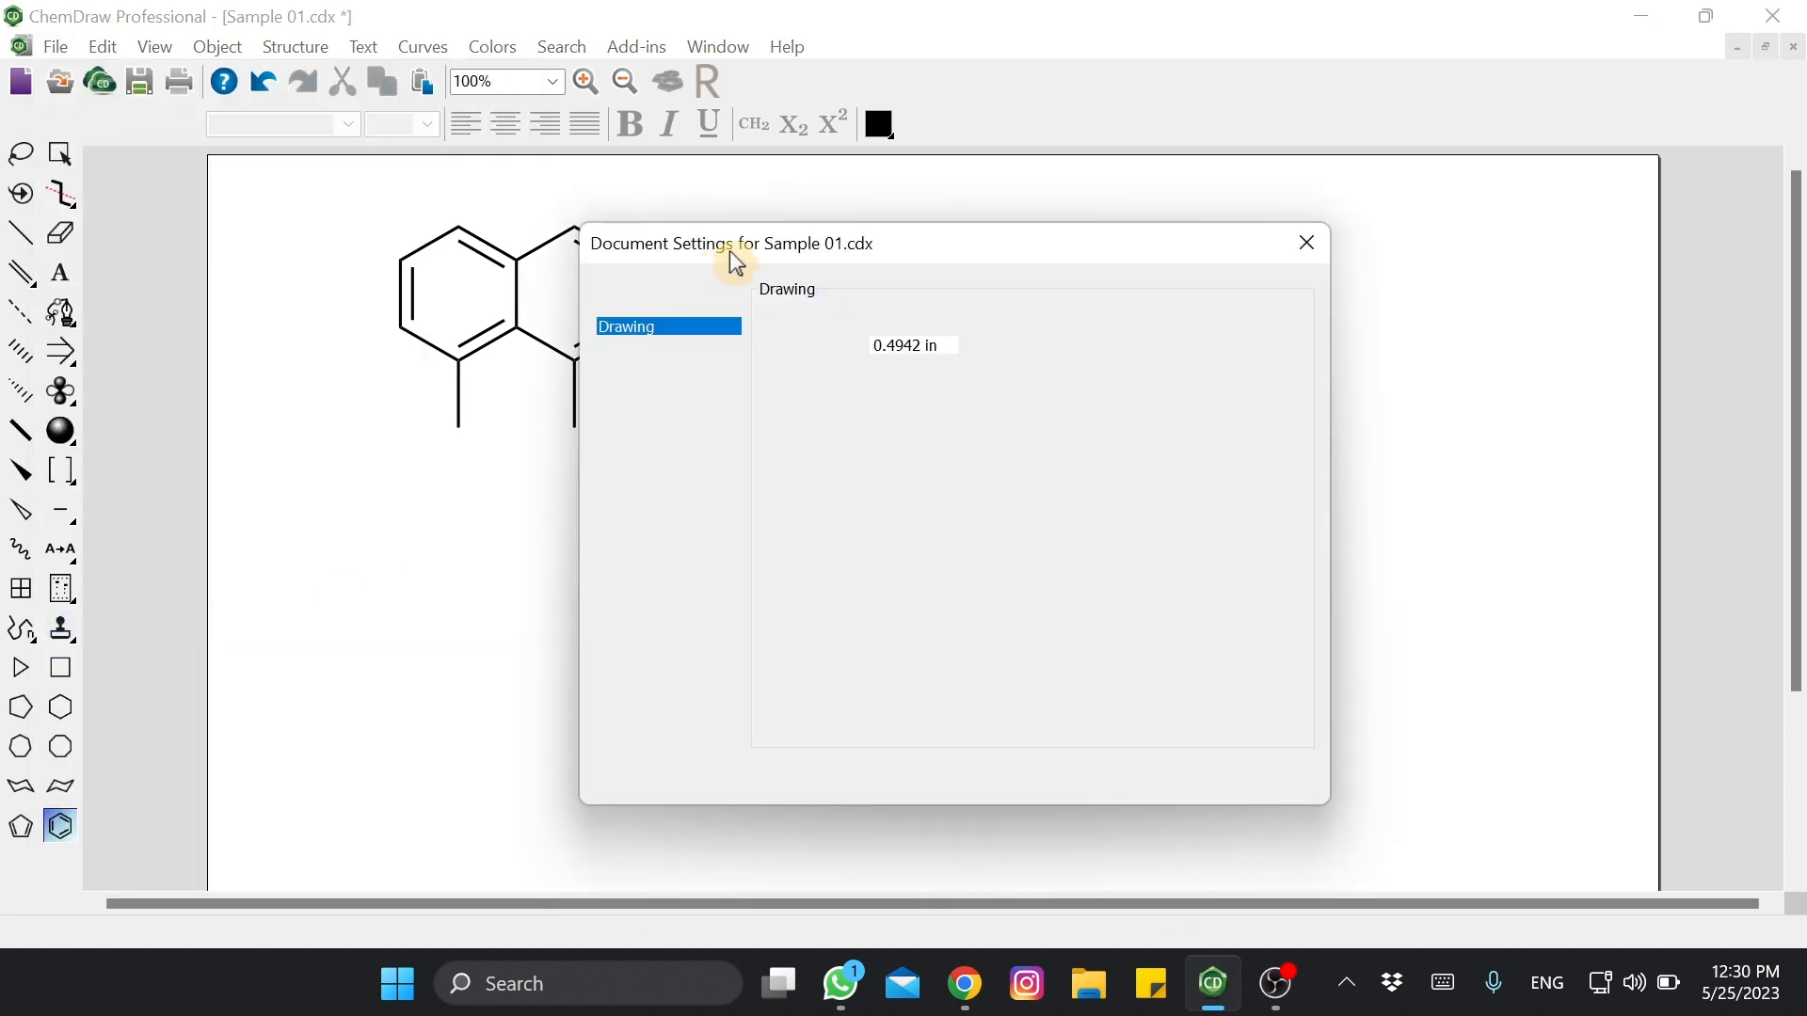
pyautogui.moveTo(780, 261); pyautogui.dragTo(1248, 207)
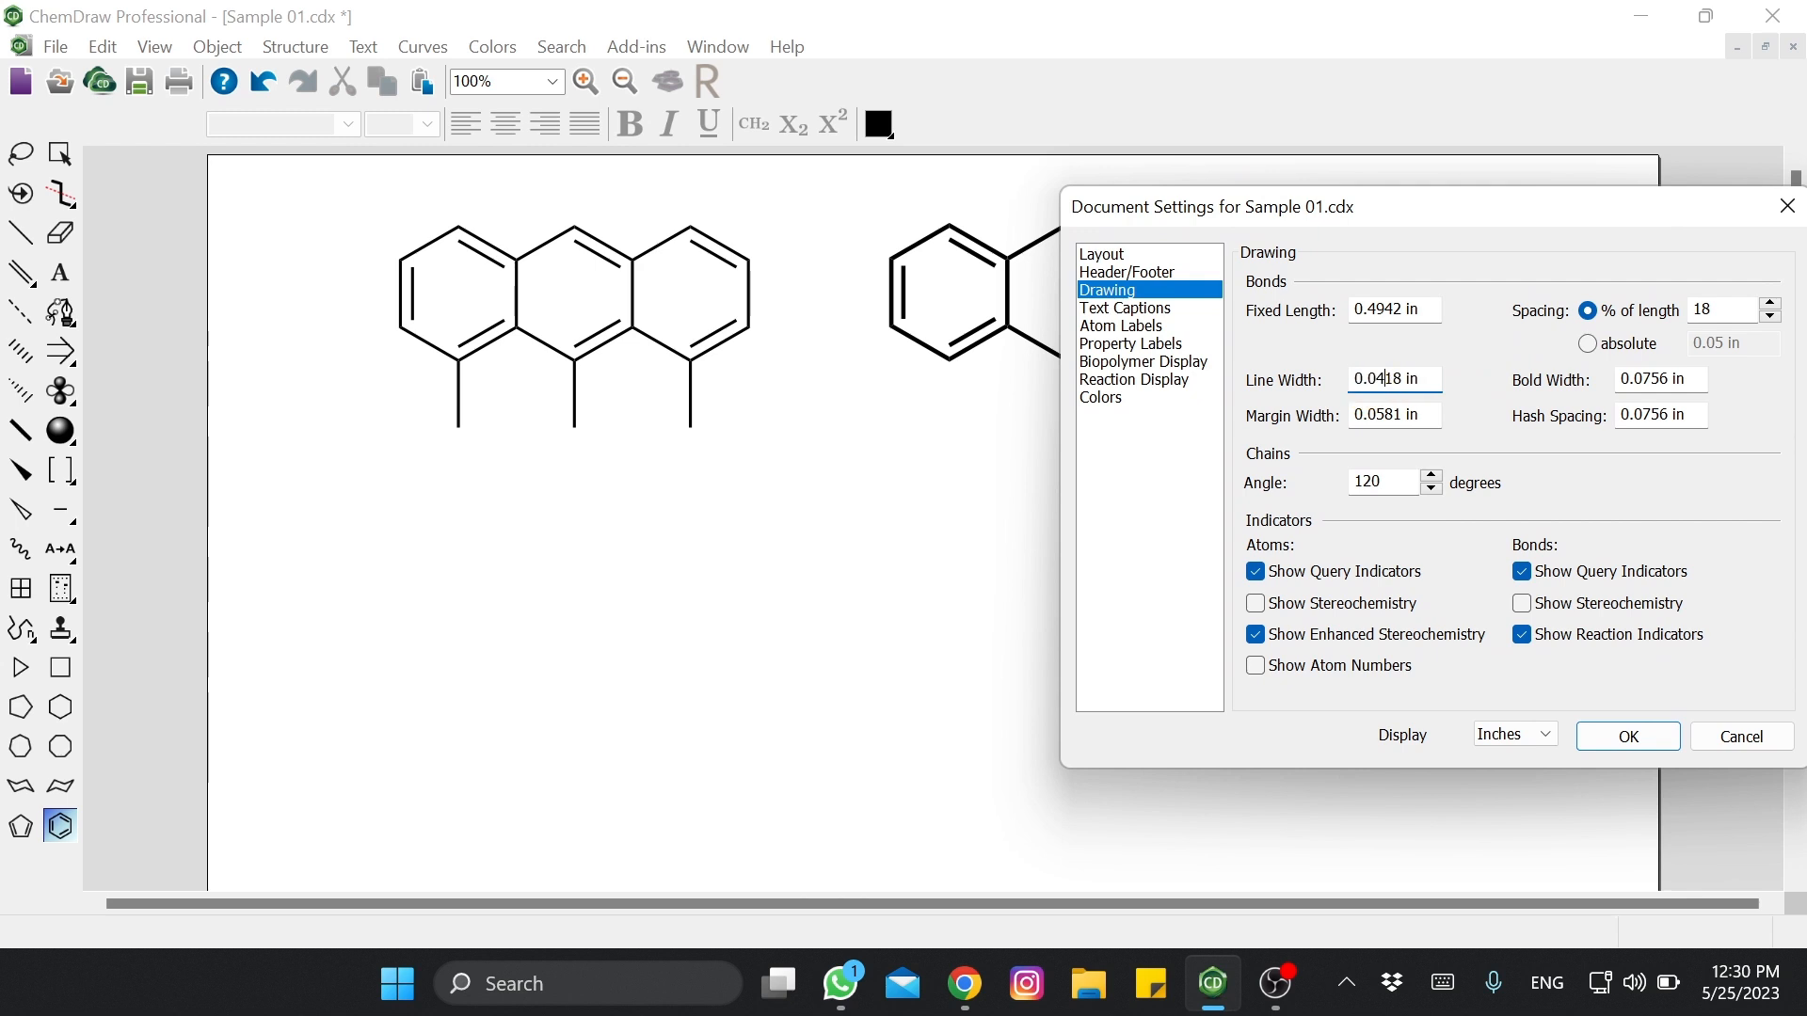
pyautogui.click(1628, 737)
pyautogui.click(747, 620)
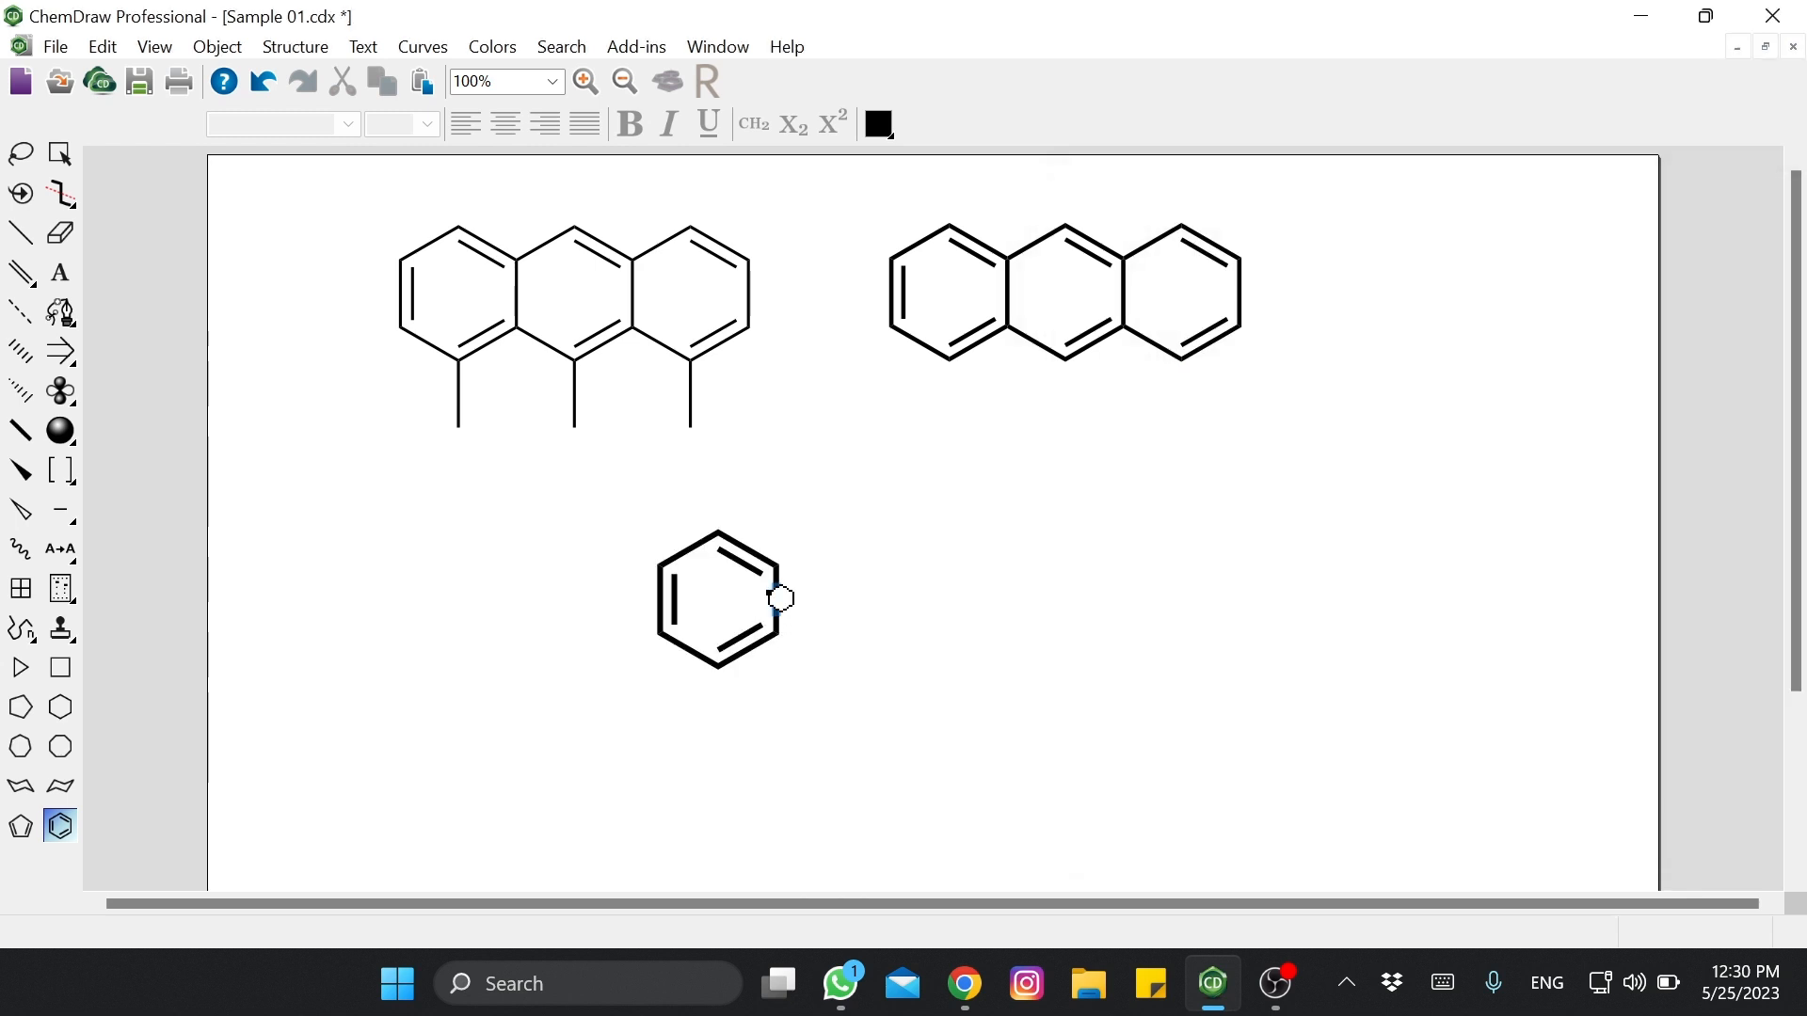
# - Fuse two more benzene rings in line onto the lower ring to form a linear three-ring structure
pyautogui.click(784, 600)
pyautogui.click(899, 592)
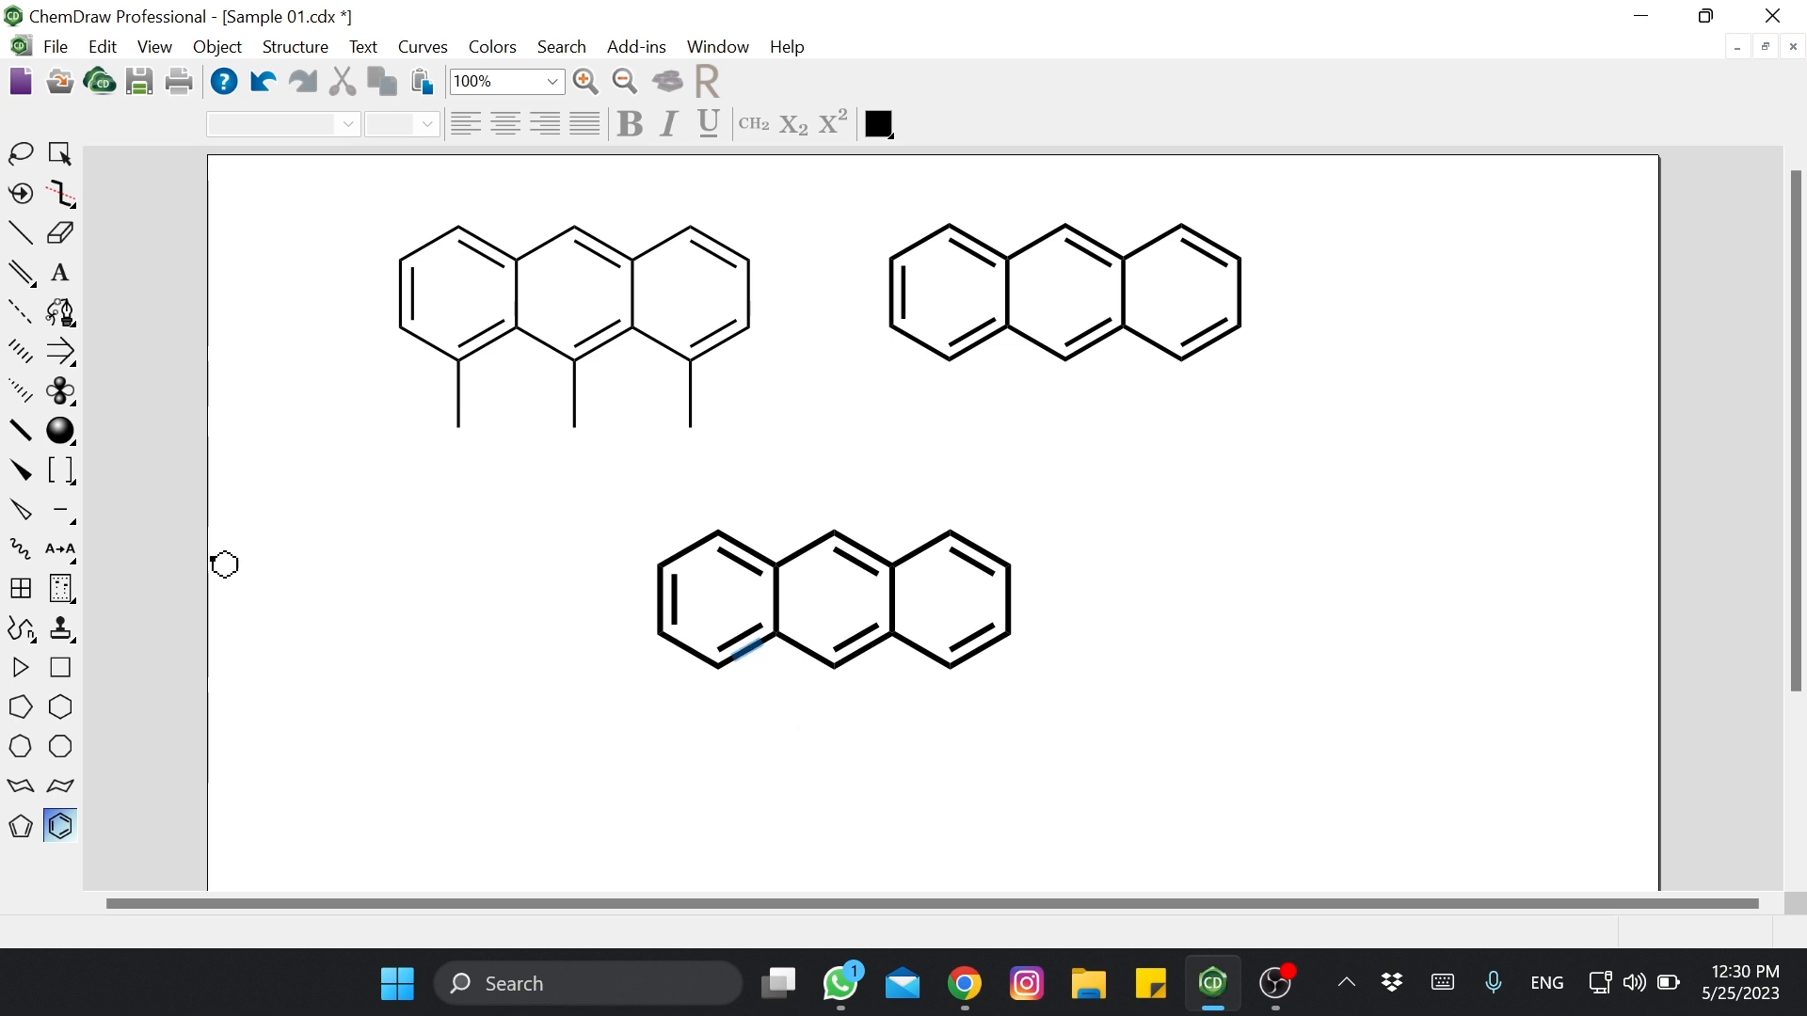
# - Set the bond line width to 0.0218 in and apply it to the existing structures as well
pyautogui.click(55, 46)
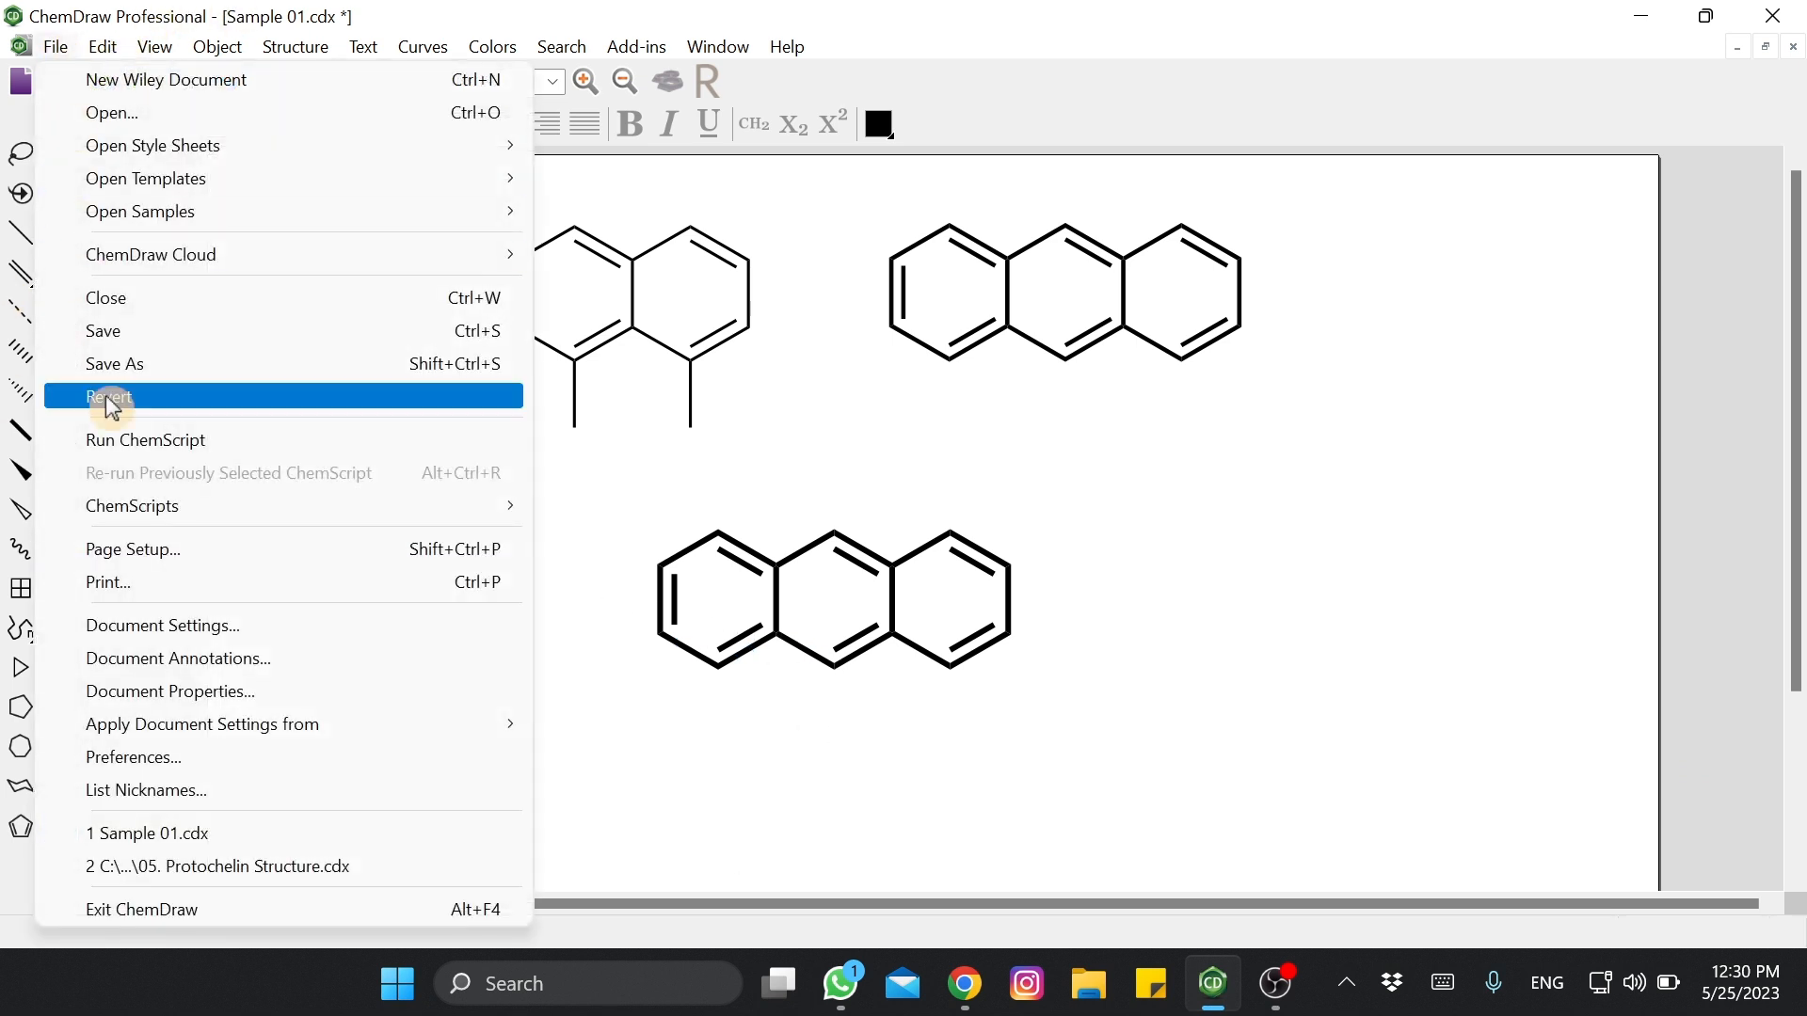
pyautogui.click(146, 625)
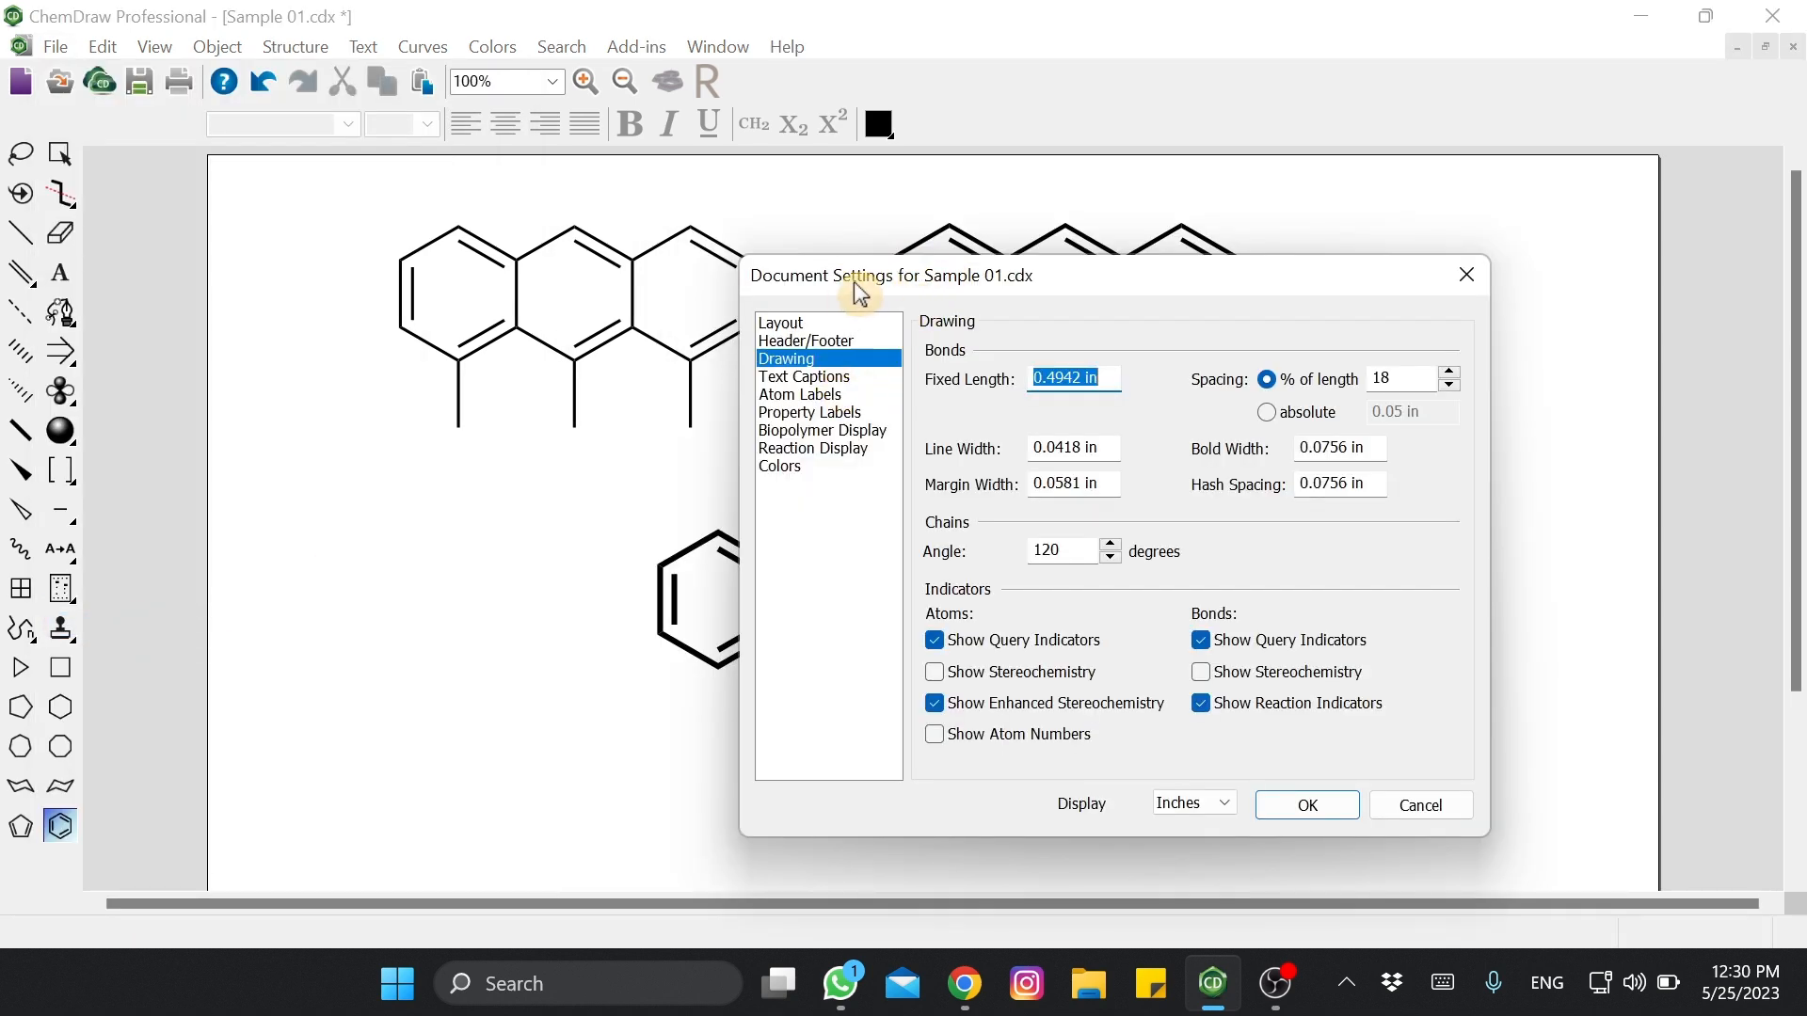
pyautogui.moveTo(889, 274); pyautogui.dragTo(1194, 218)
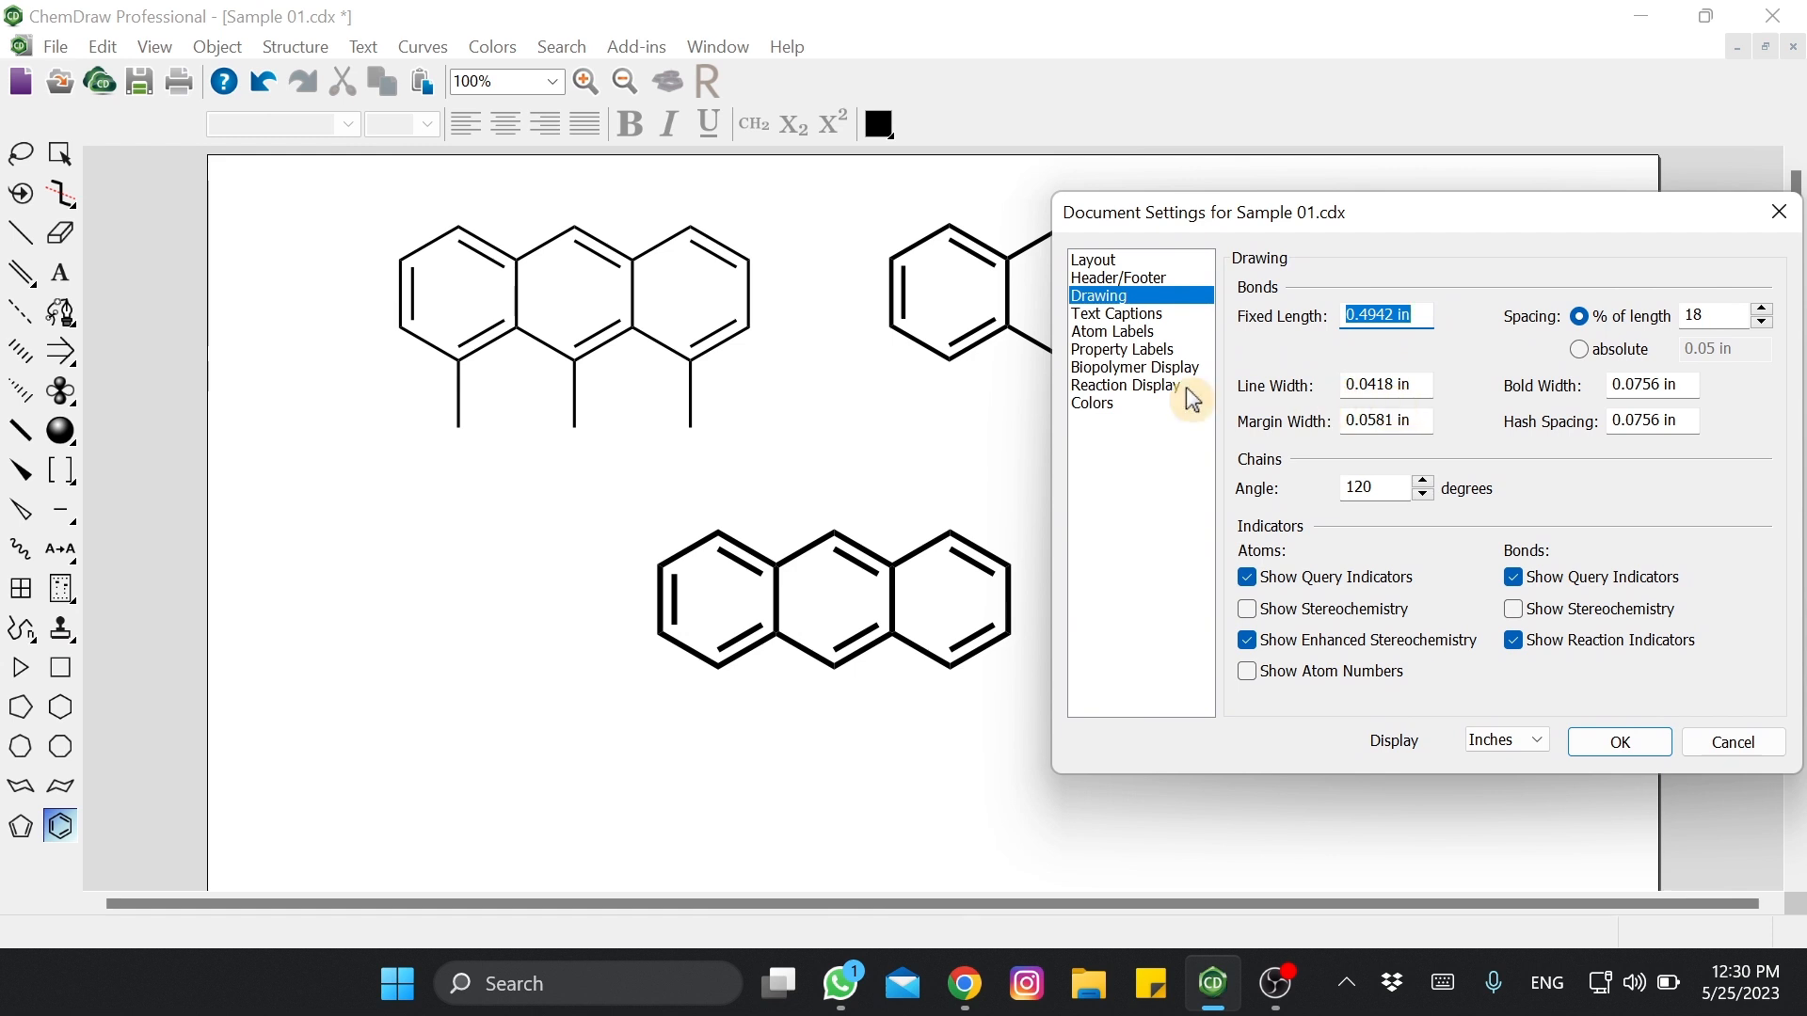
pyautogui.click(1379, 396)
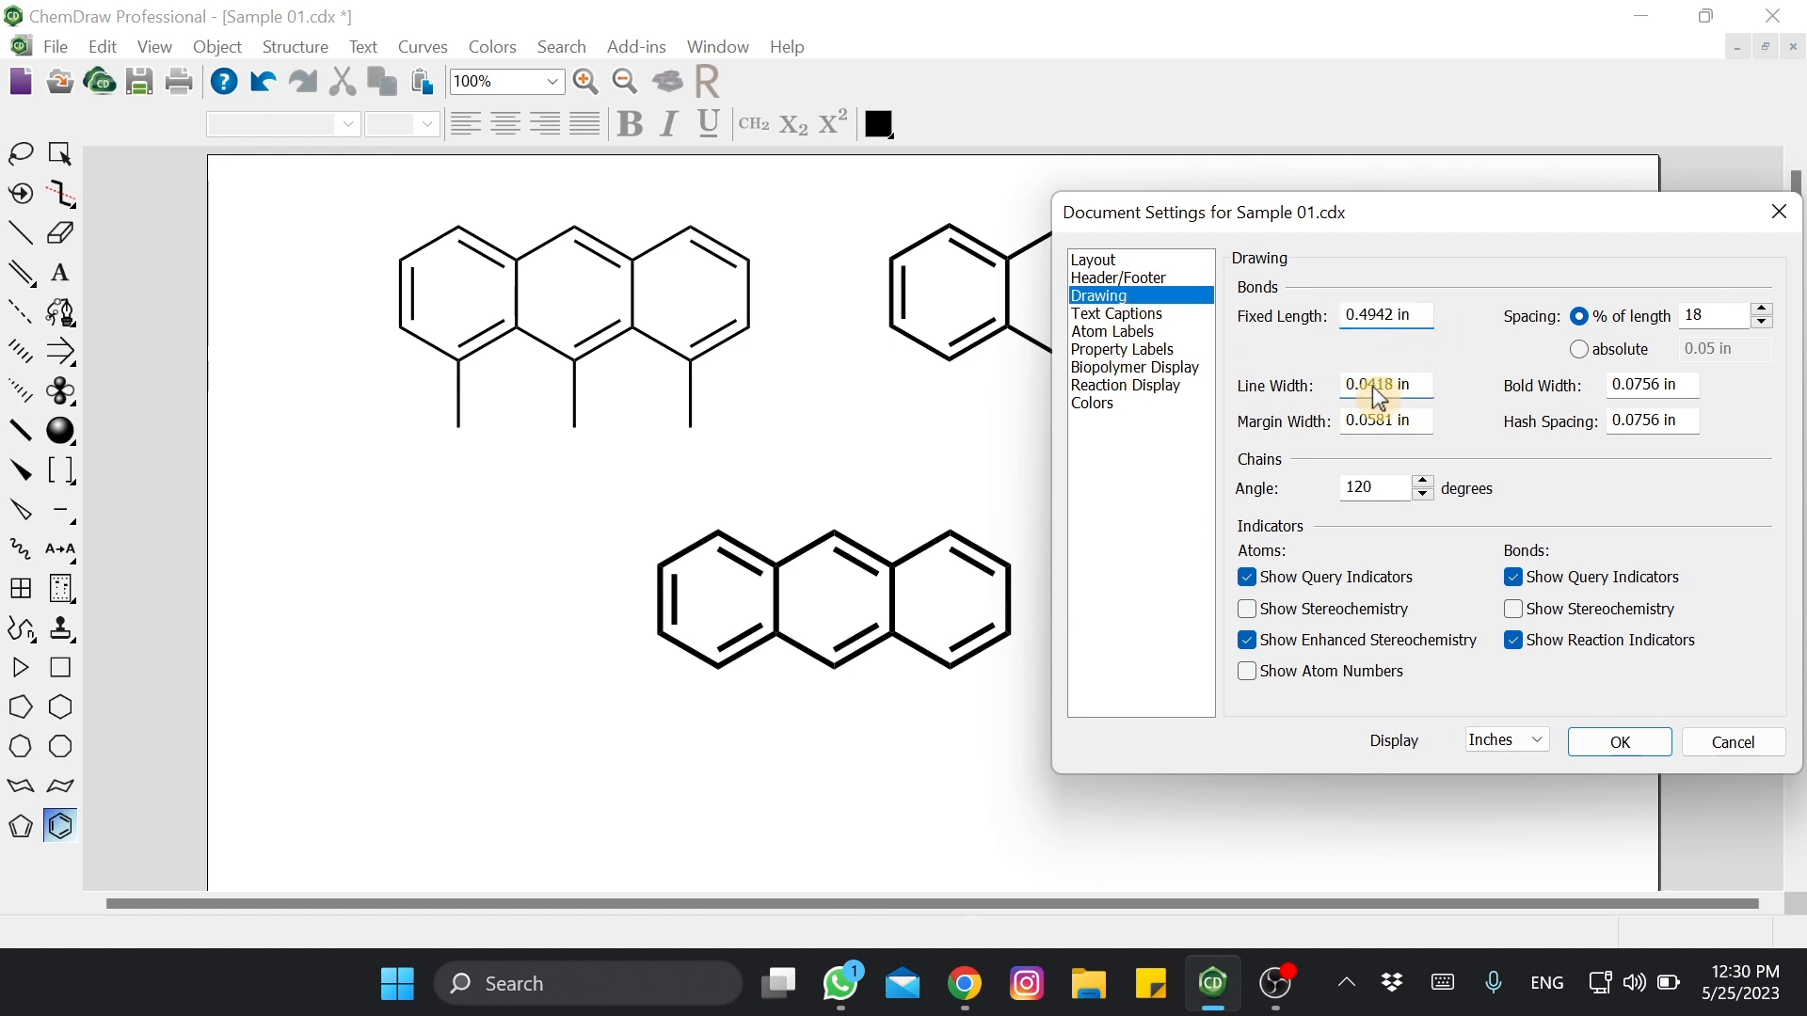
pyautogui.press('BackSpace')
pyautogui.write('2')
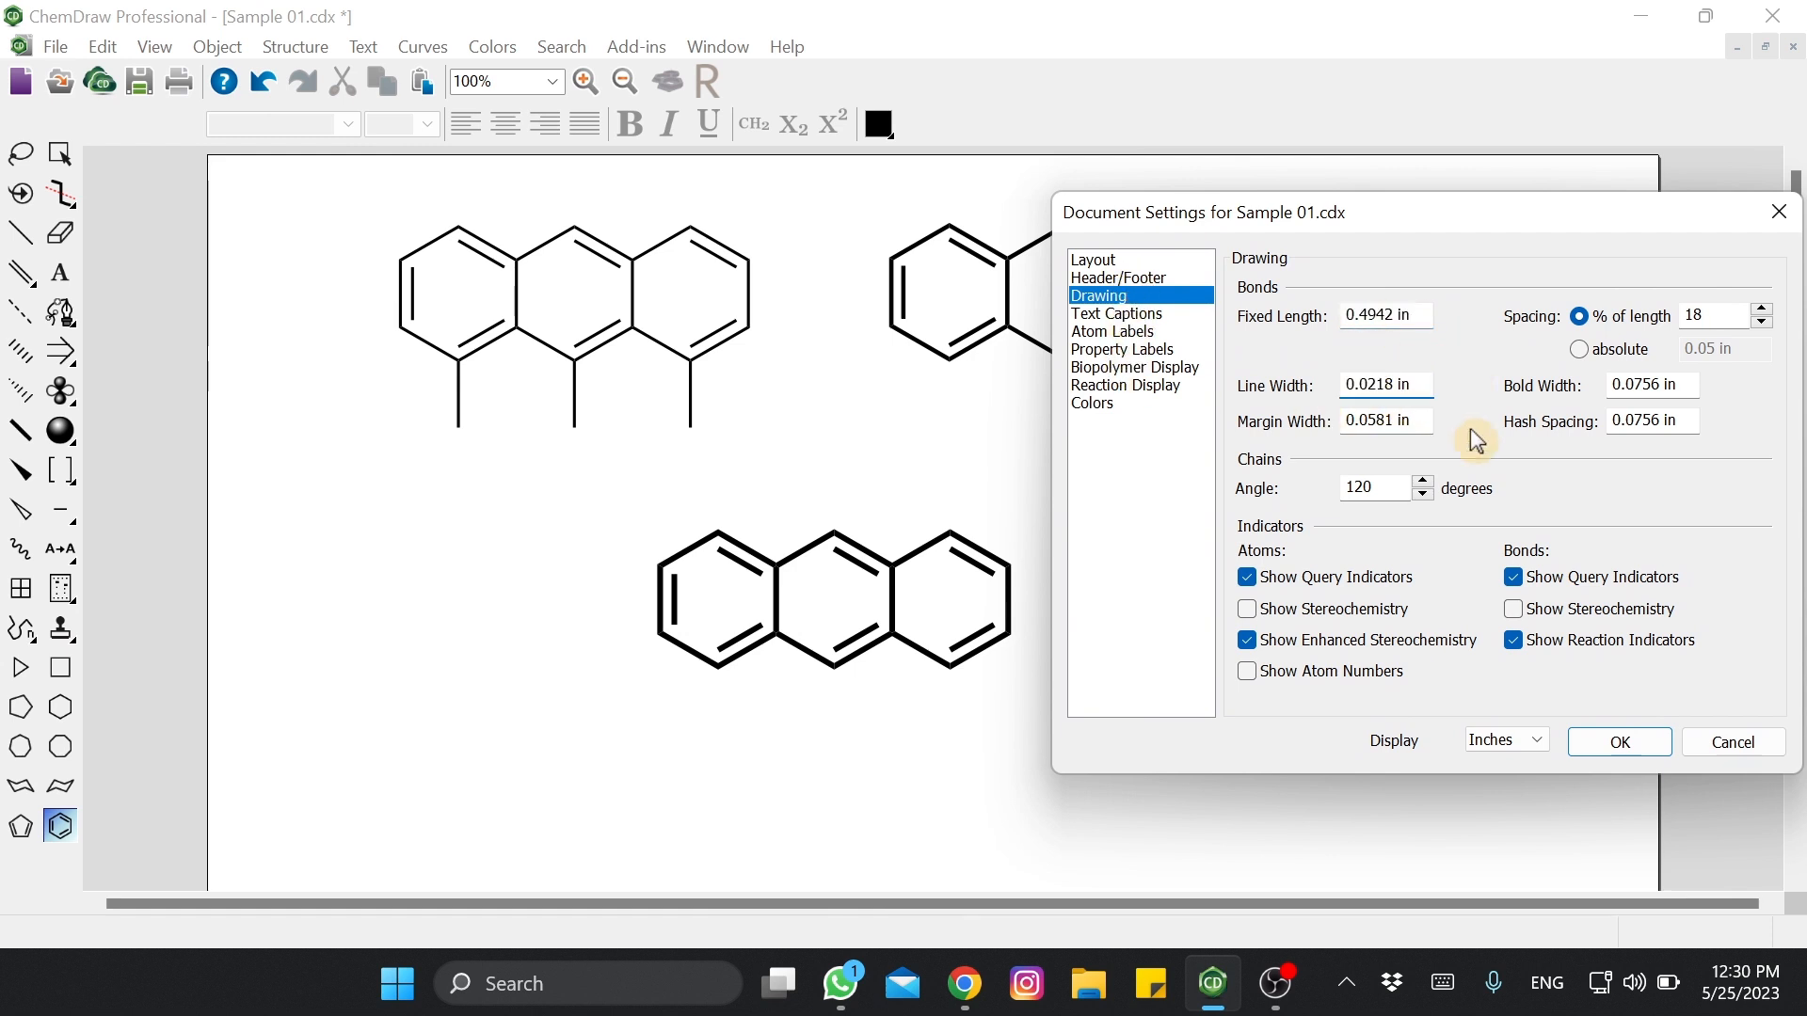
pyautogui.click(1609, 745)
pyautogui.click(792, 518)
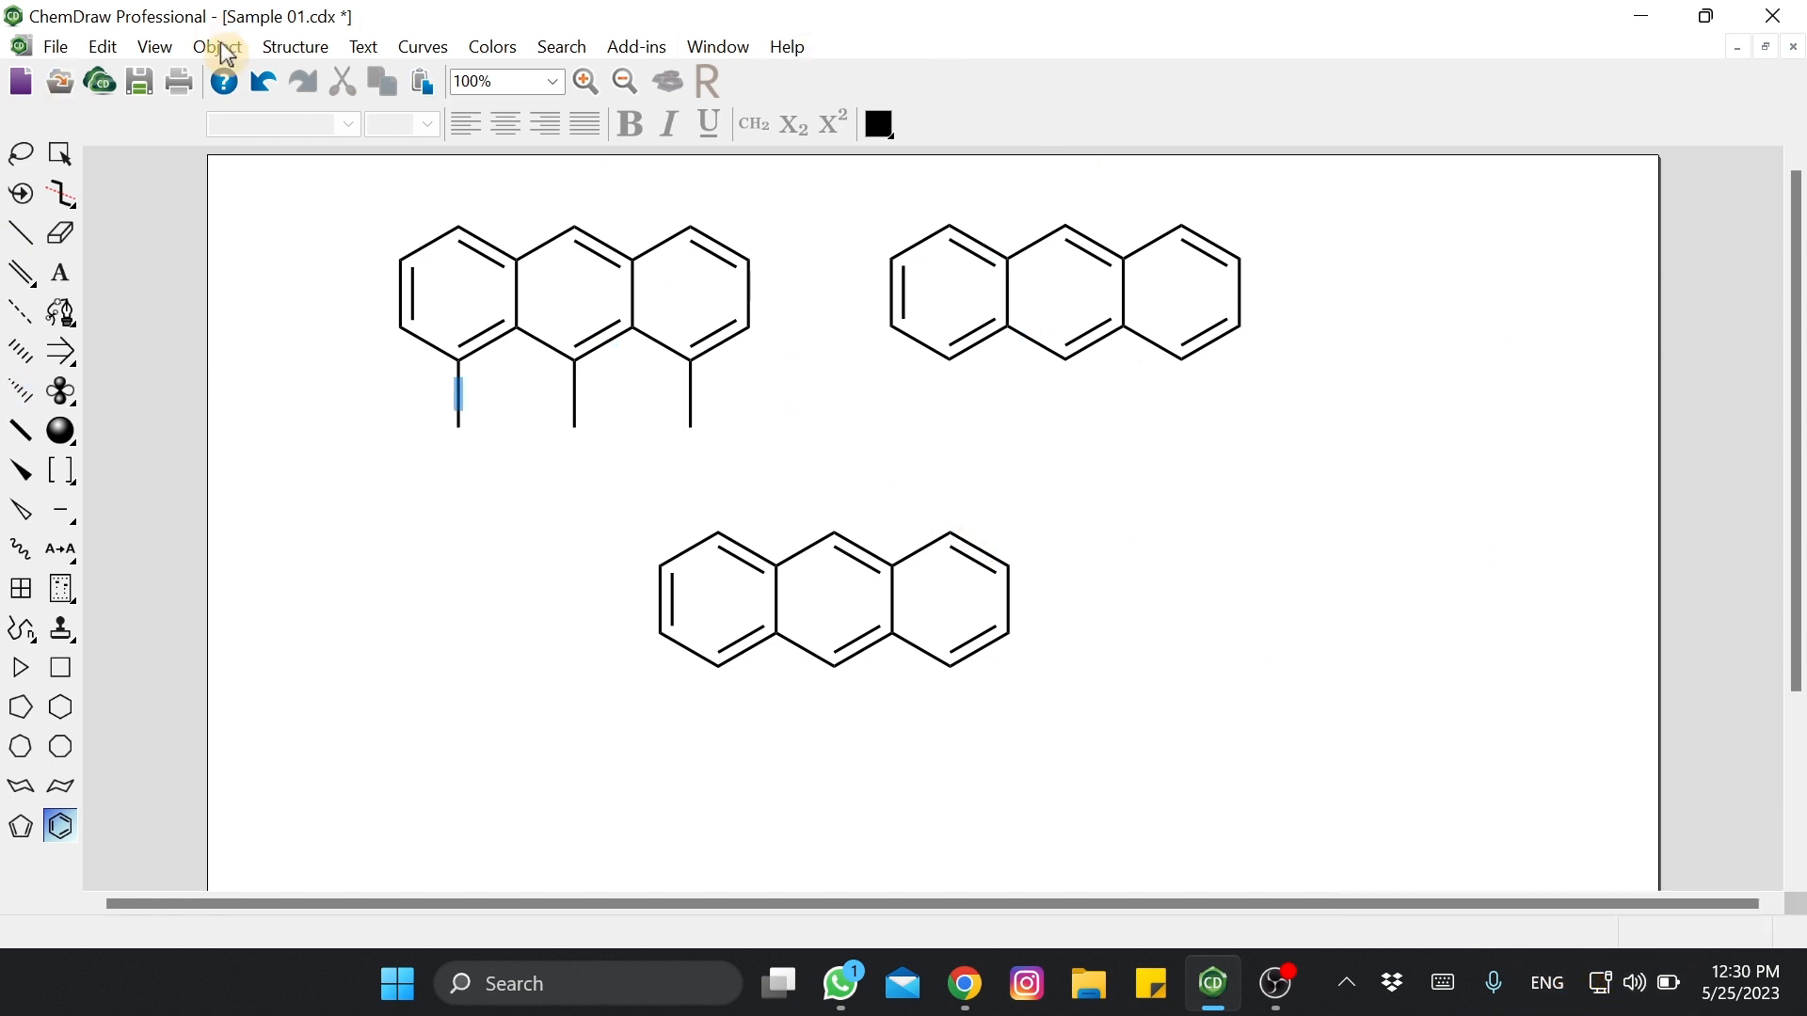
# - Examine the Text Captions options in the document settings, including the list of available fonts
pyautogui.click(57, 46)
pyautogui.click(117, 634)
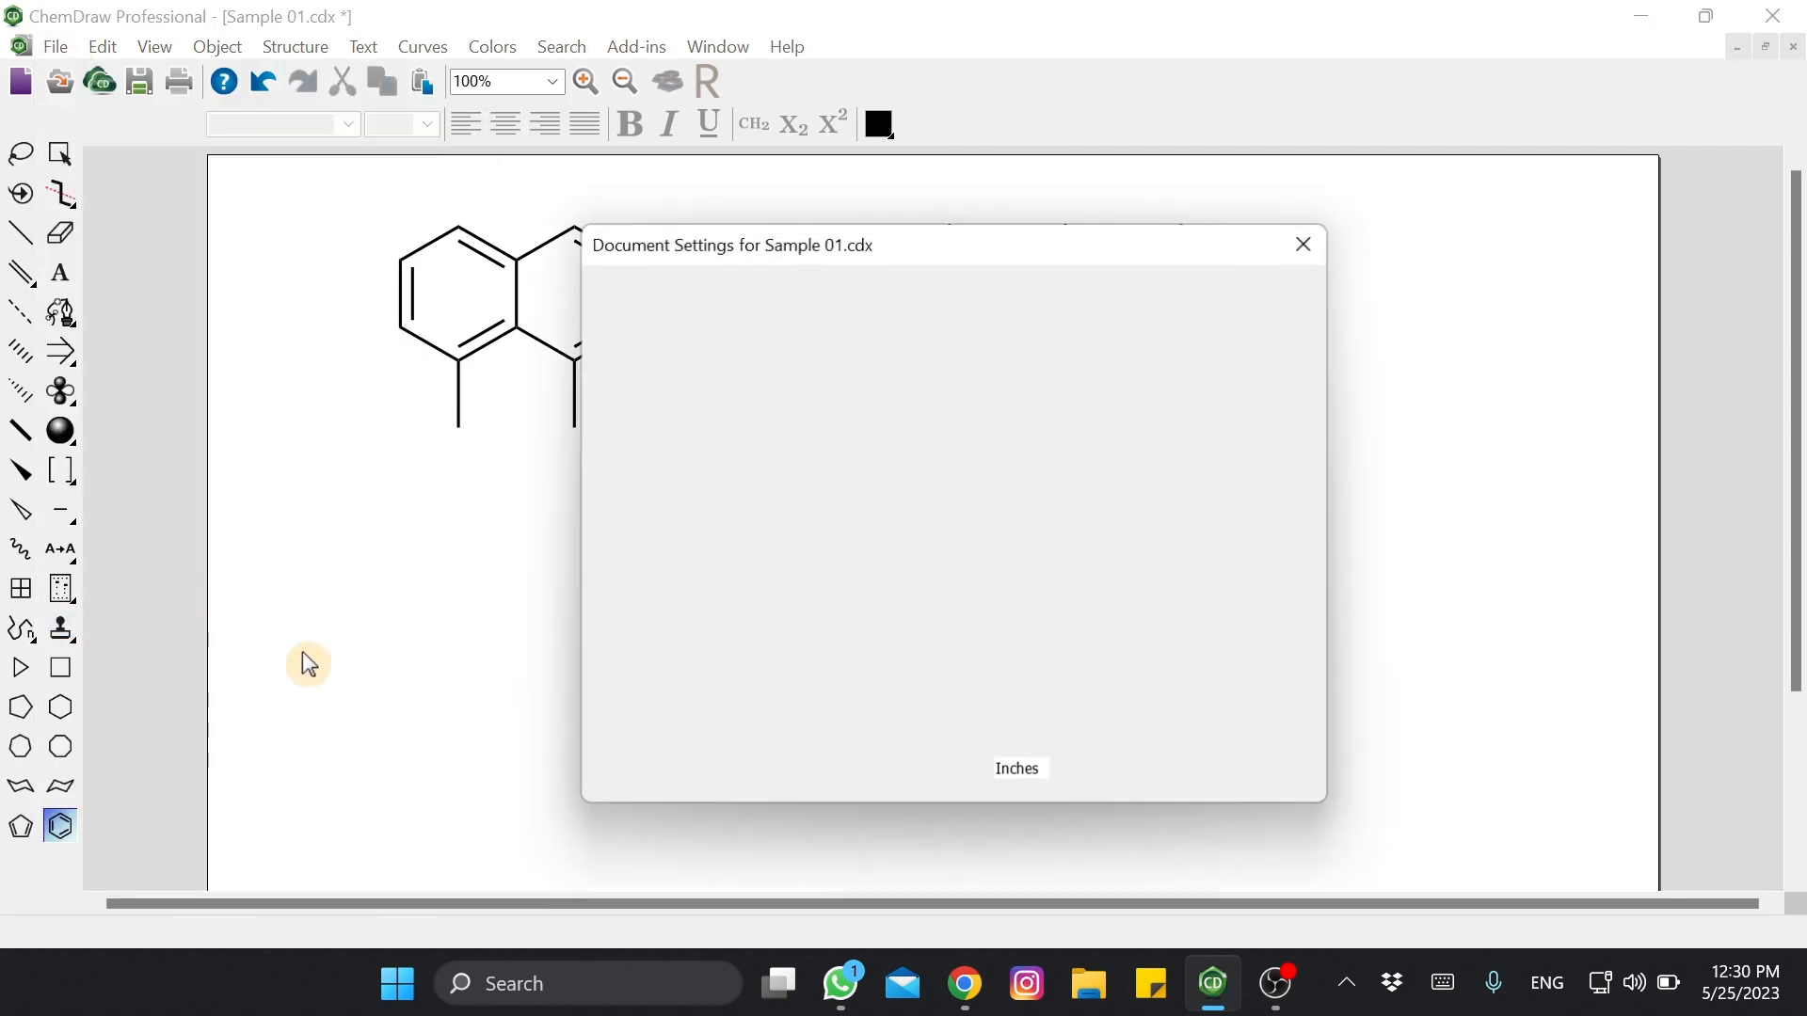
pyautogui.moveTo(867, 252)
pyautogui.mouseDown()
pyautogui.moveTo(1367, 211)
pyautogui.moveTo(1341, 211)
pyautogui.mouseUp()
pyautogui.click(1049, 321)
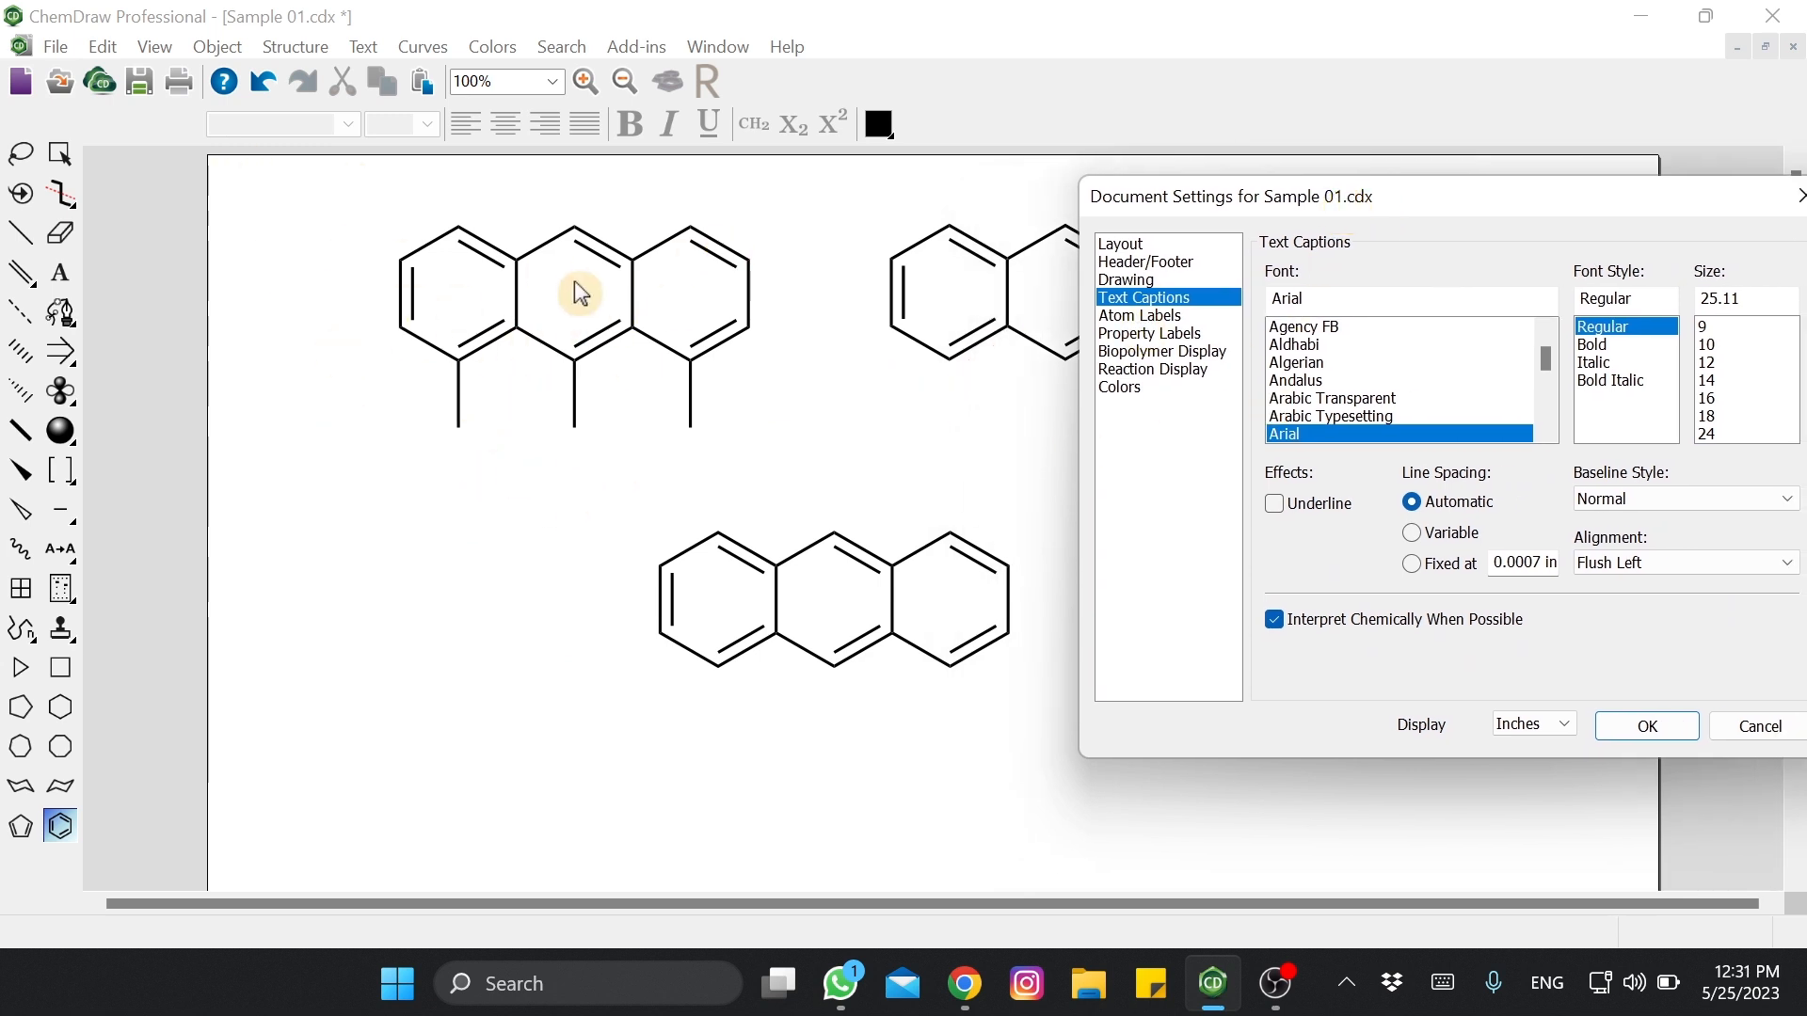
pyautogui.moveTo(1439, 205); pyautogui.dragTo(1078, 204)
pyautogui.scroll(-4, 1001, 395)
pyautogui.scroll(7, 979, 393)
pyautogui.scroll(-4, 974, 385)
pyautogui.scroll(4, 974, 381)
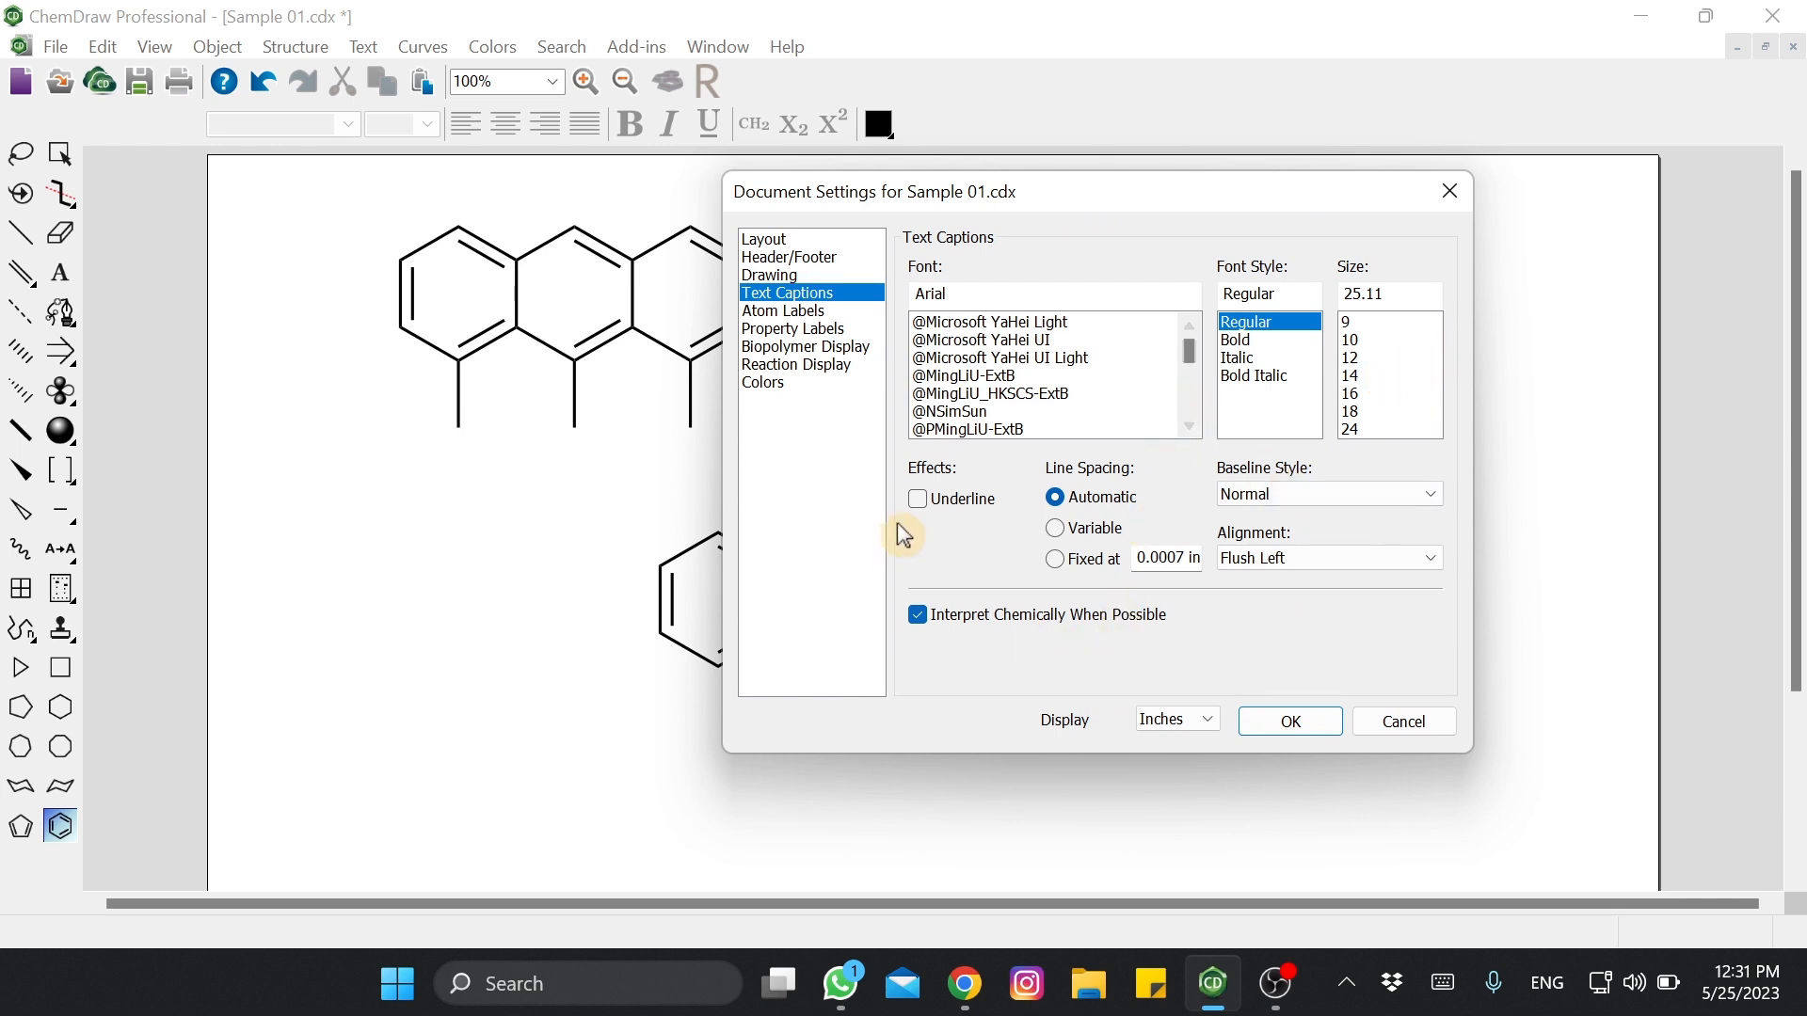
# - Examine the Atom Labels and Colors options and close the document settings without modifying existing objects
pyautogui.click(812, 312)
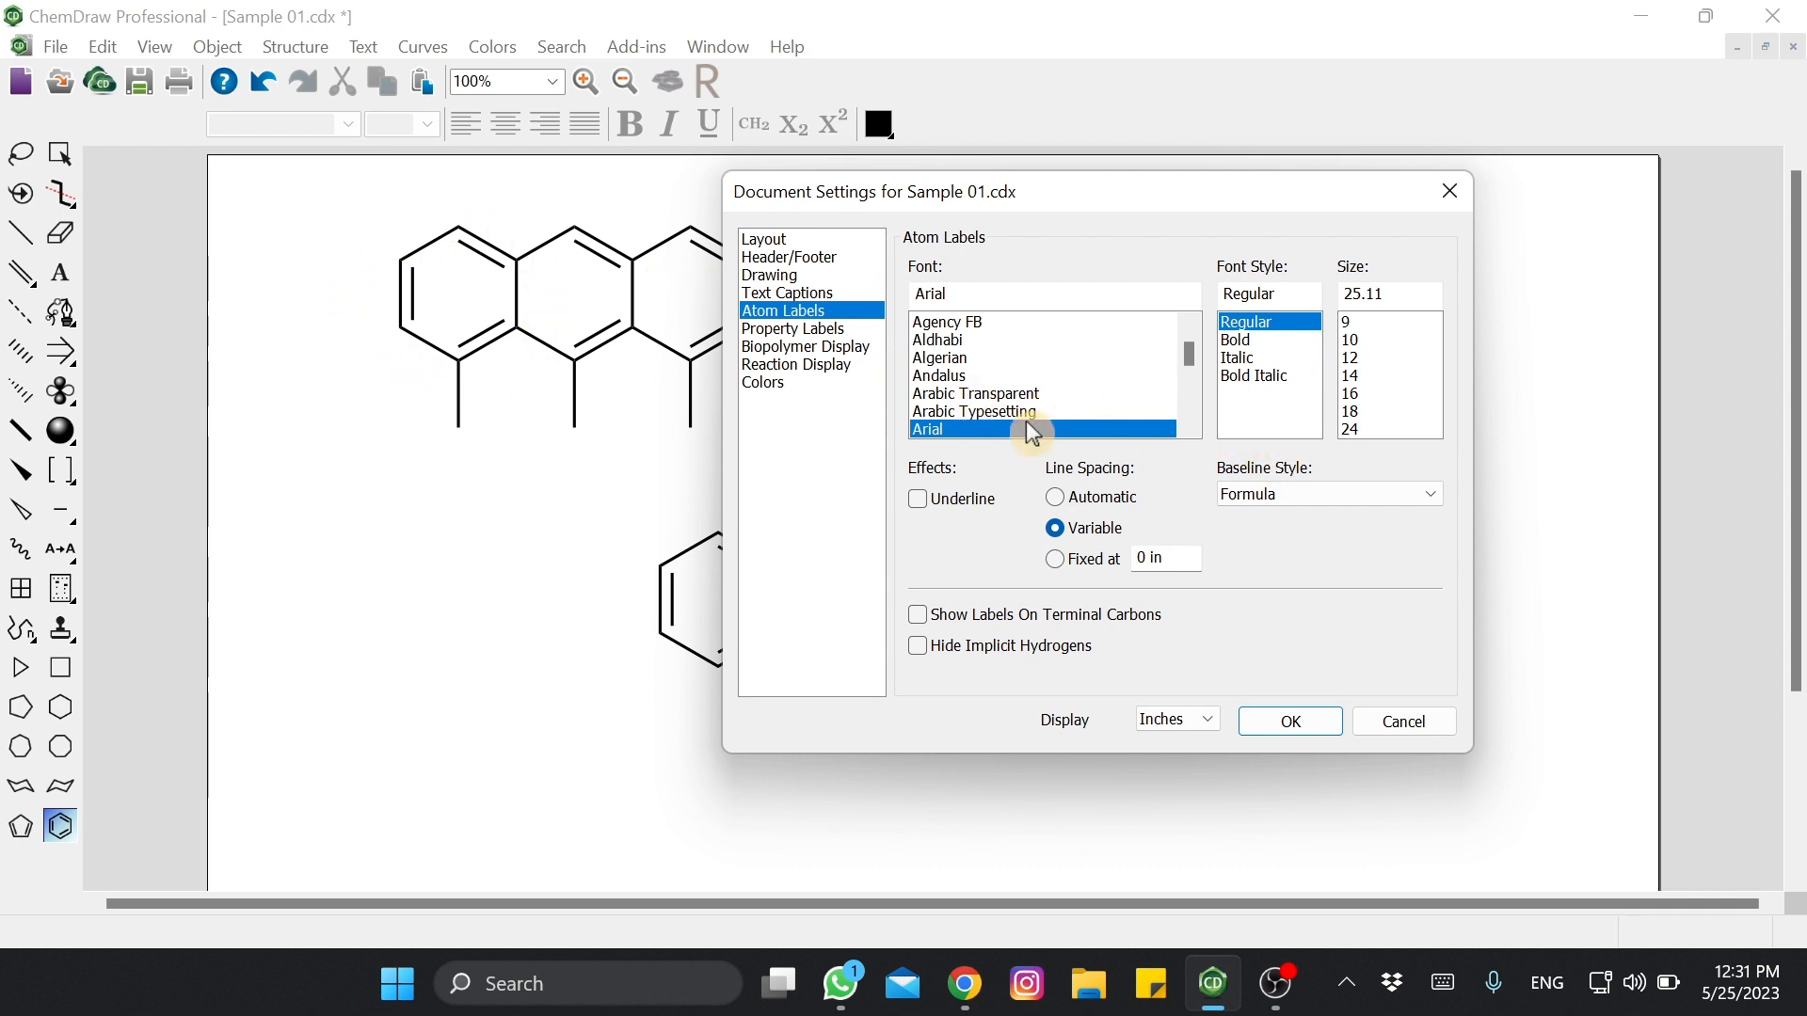
pyautogui.scroll(-3, 988, 355)
pyautogui.scroll(3, 1082, 395)
pyautogui.click(784, 382)
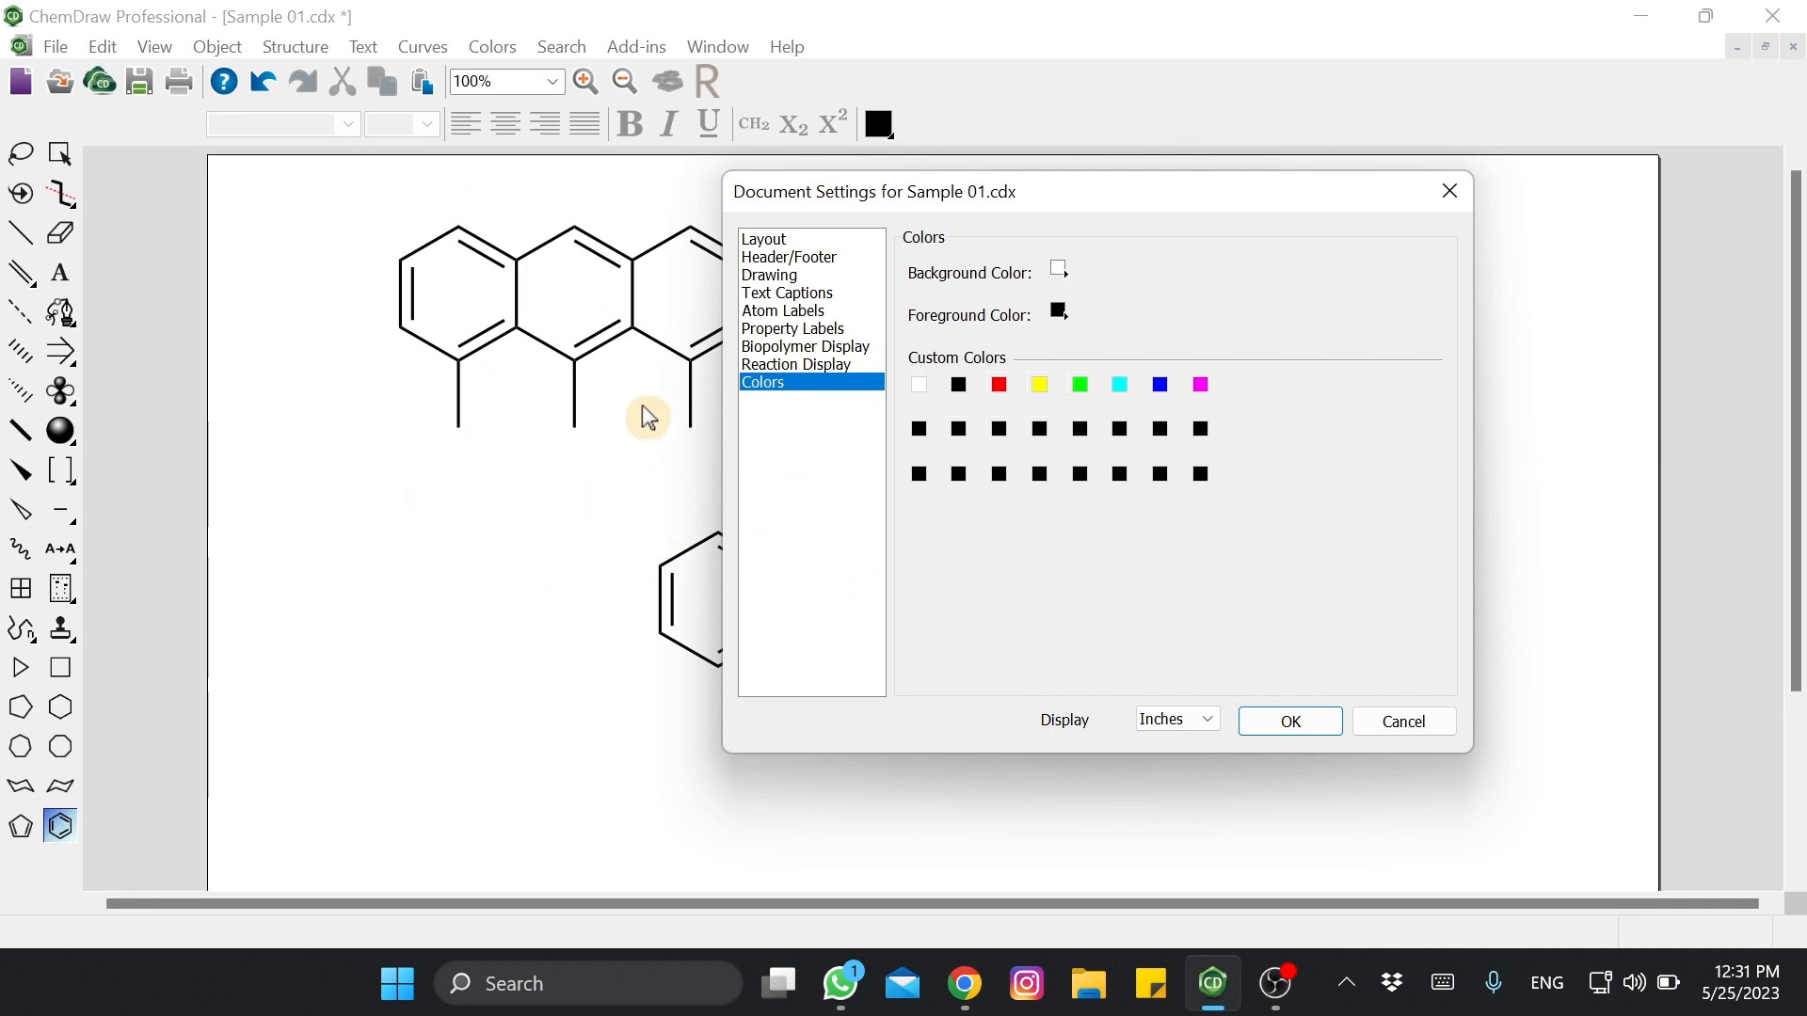
pyautogui.moveTo(820, 208)
pyautogui.mouseDown()
pyautogui.moveTo(1021, 166)
pyautogui.moveTo(979, 226)
pyautogui.mouseUp()
pyautogui.moveTo(1089, 211); pyautogui.dragTo(1053, 222)
pyautogui.click(1416, 731)
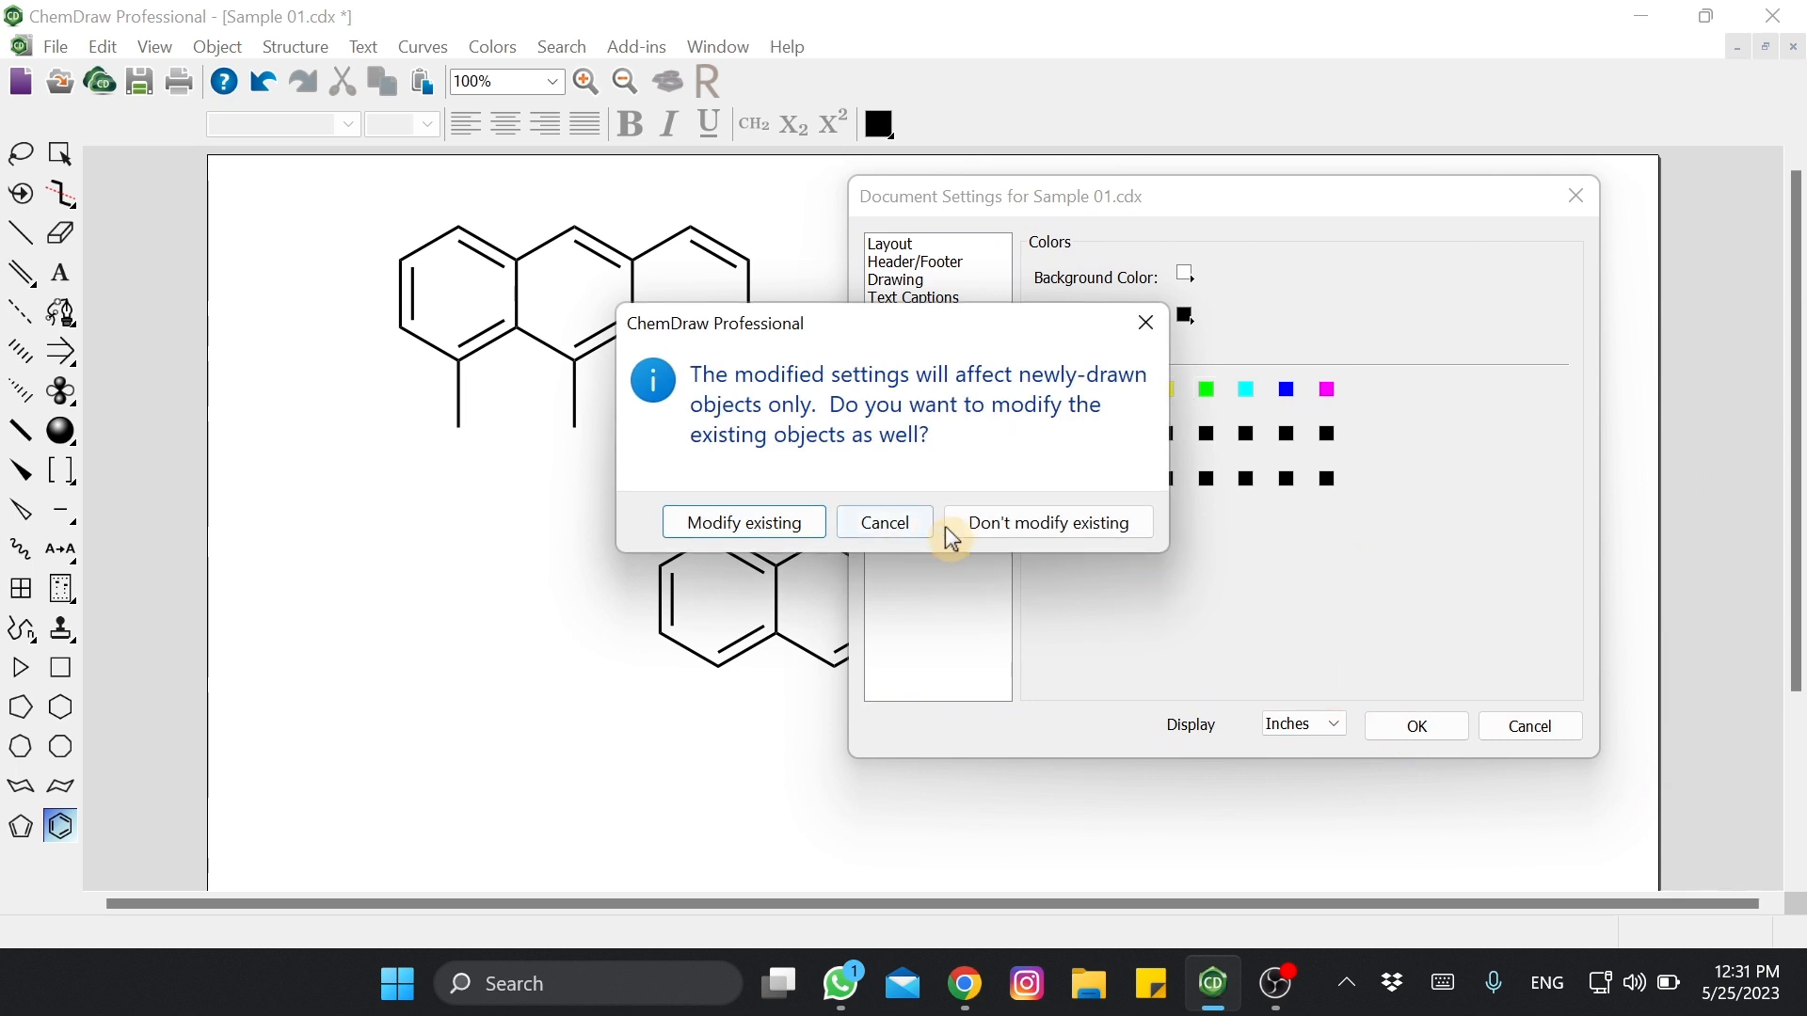
pyautogui.click(1005, 527)
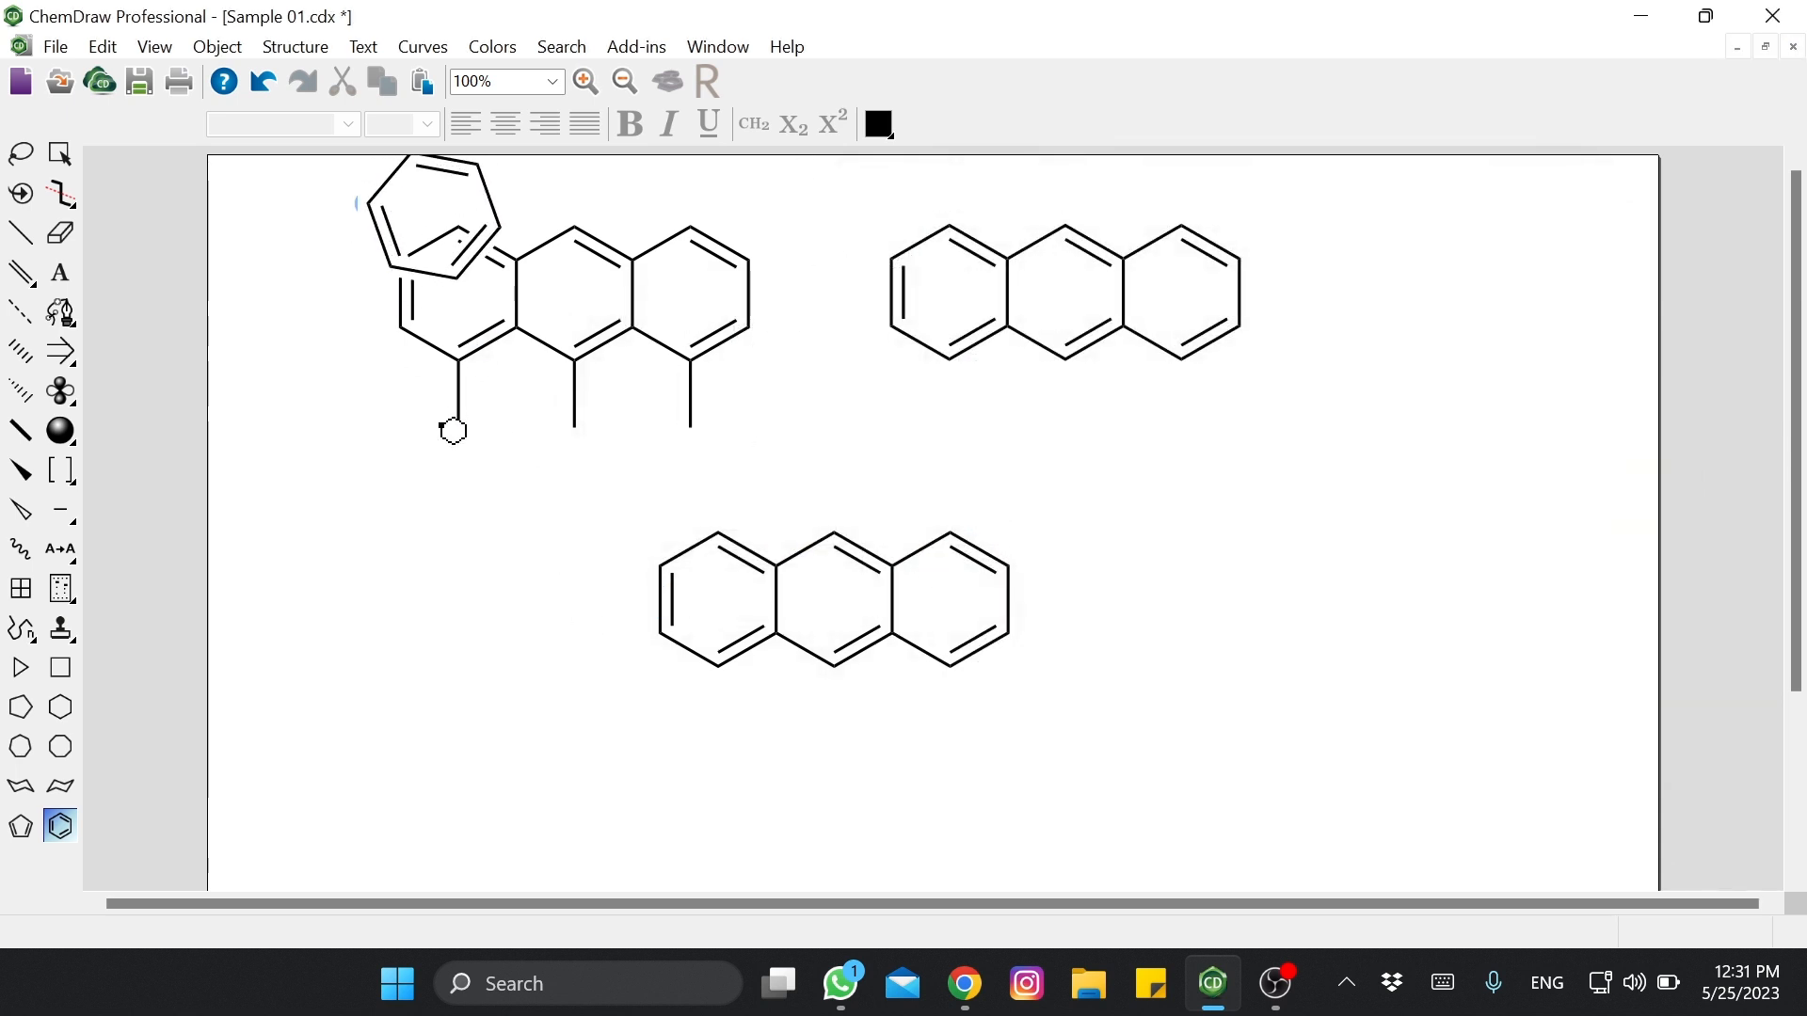
# - Shift the upper-right and lower structures slightly, and erase the three single bonds hanging below the left structure
pyautogui.click(60, 153)
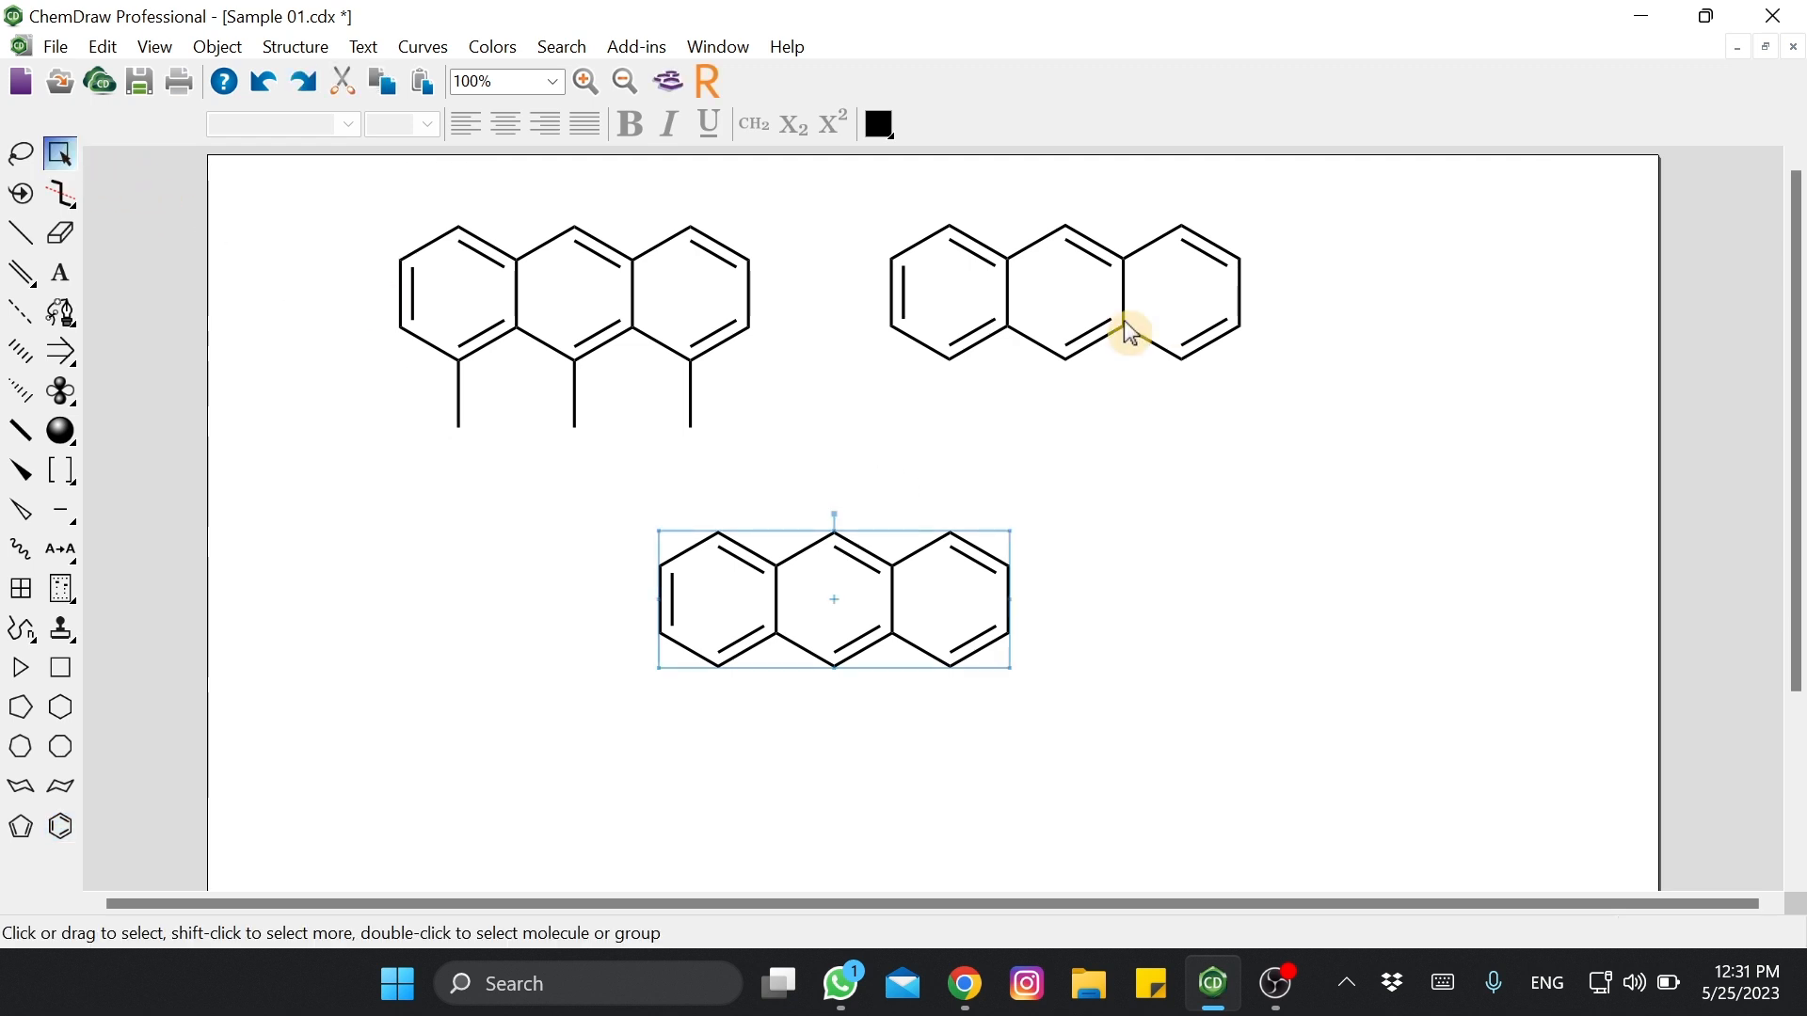
pyautogui.moveTo(870, 205); pyautogui.dragTo(1303, 399)
pyautogui.moveTo(1110, 302); pyautogui.dragTo(1122, 318)
pyautogui.moveTo(557, 516); pyautogui.dragTo(1083, 724)
pyautogui.moveTo(1005, 615)
pyautogui.mouseDown()
pyautogui.moveTo(1102, 538)
pyautogui.moveTo(1080, 588)
pyautogui.mouseUp()
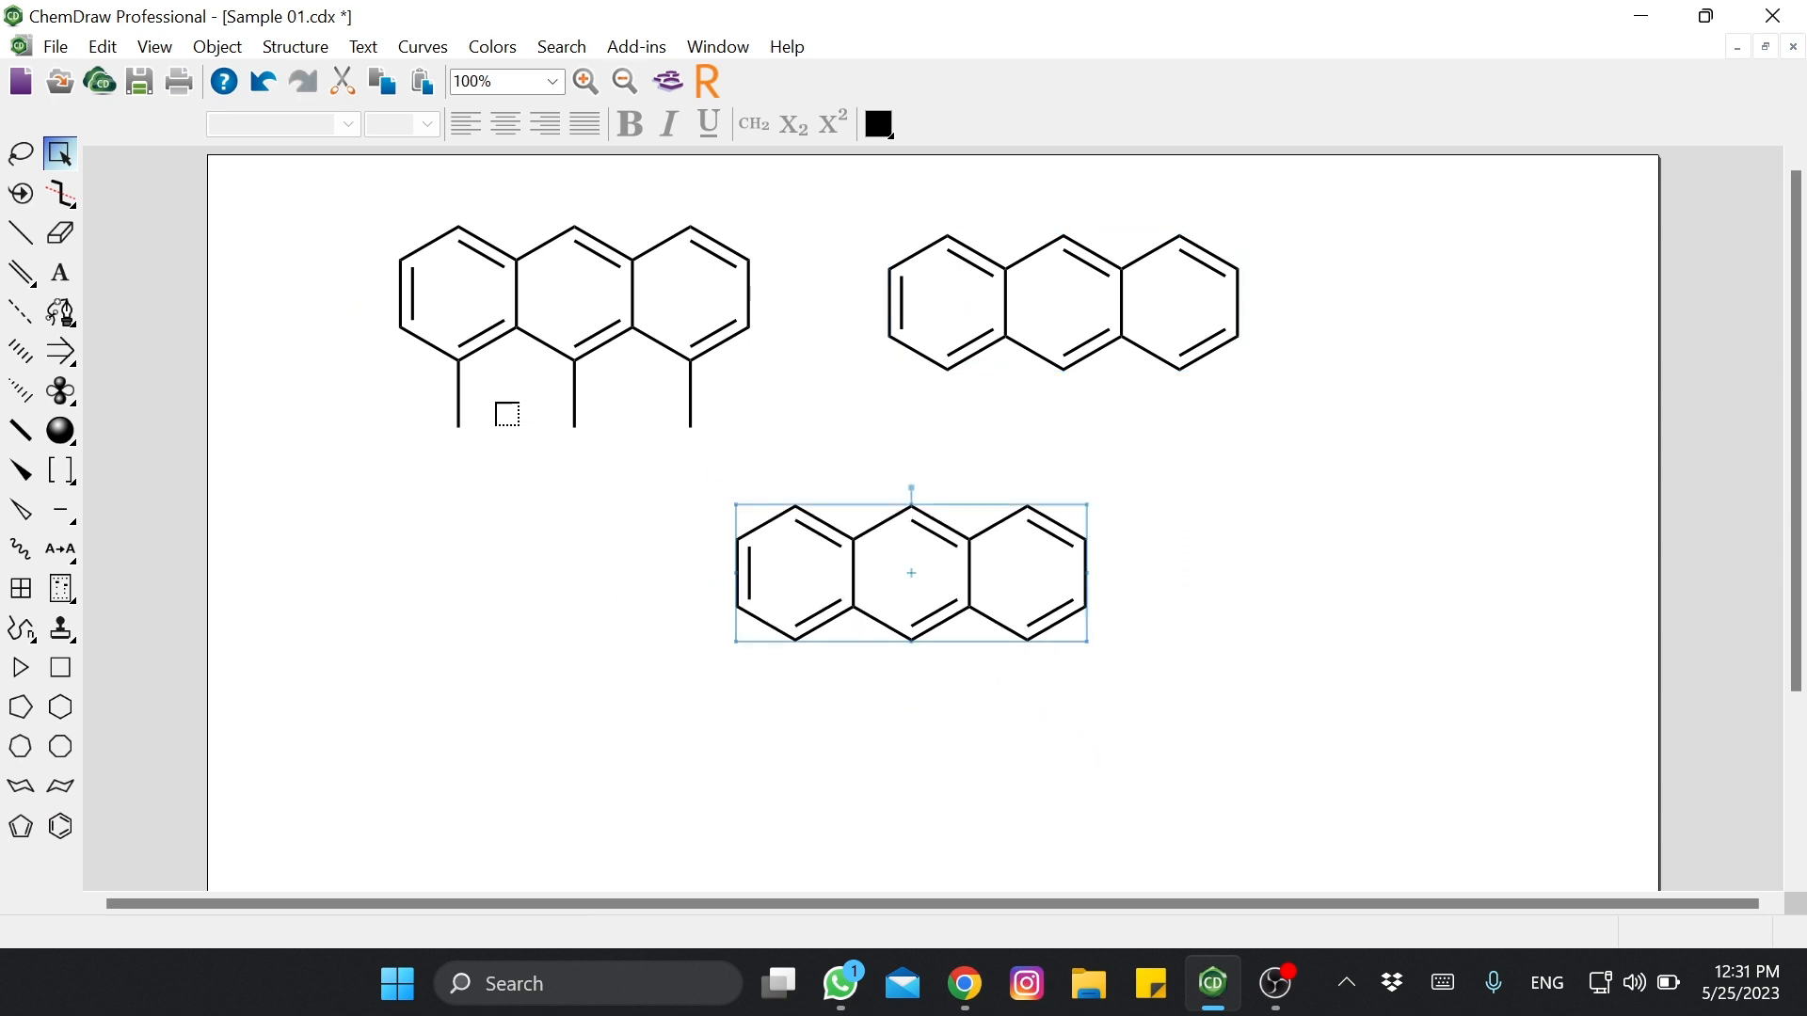
pyautogui.click(60, 241)
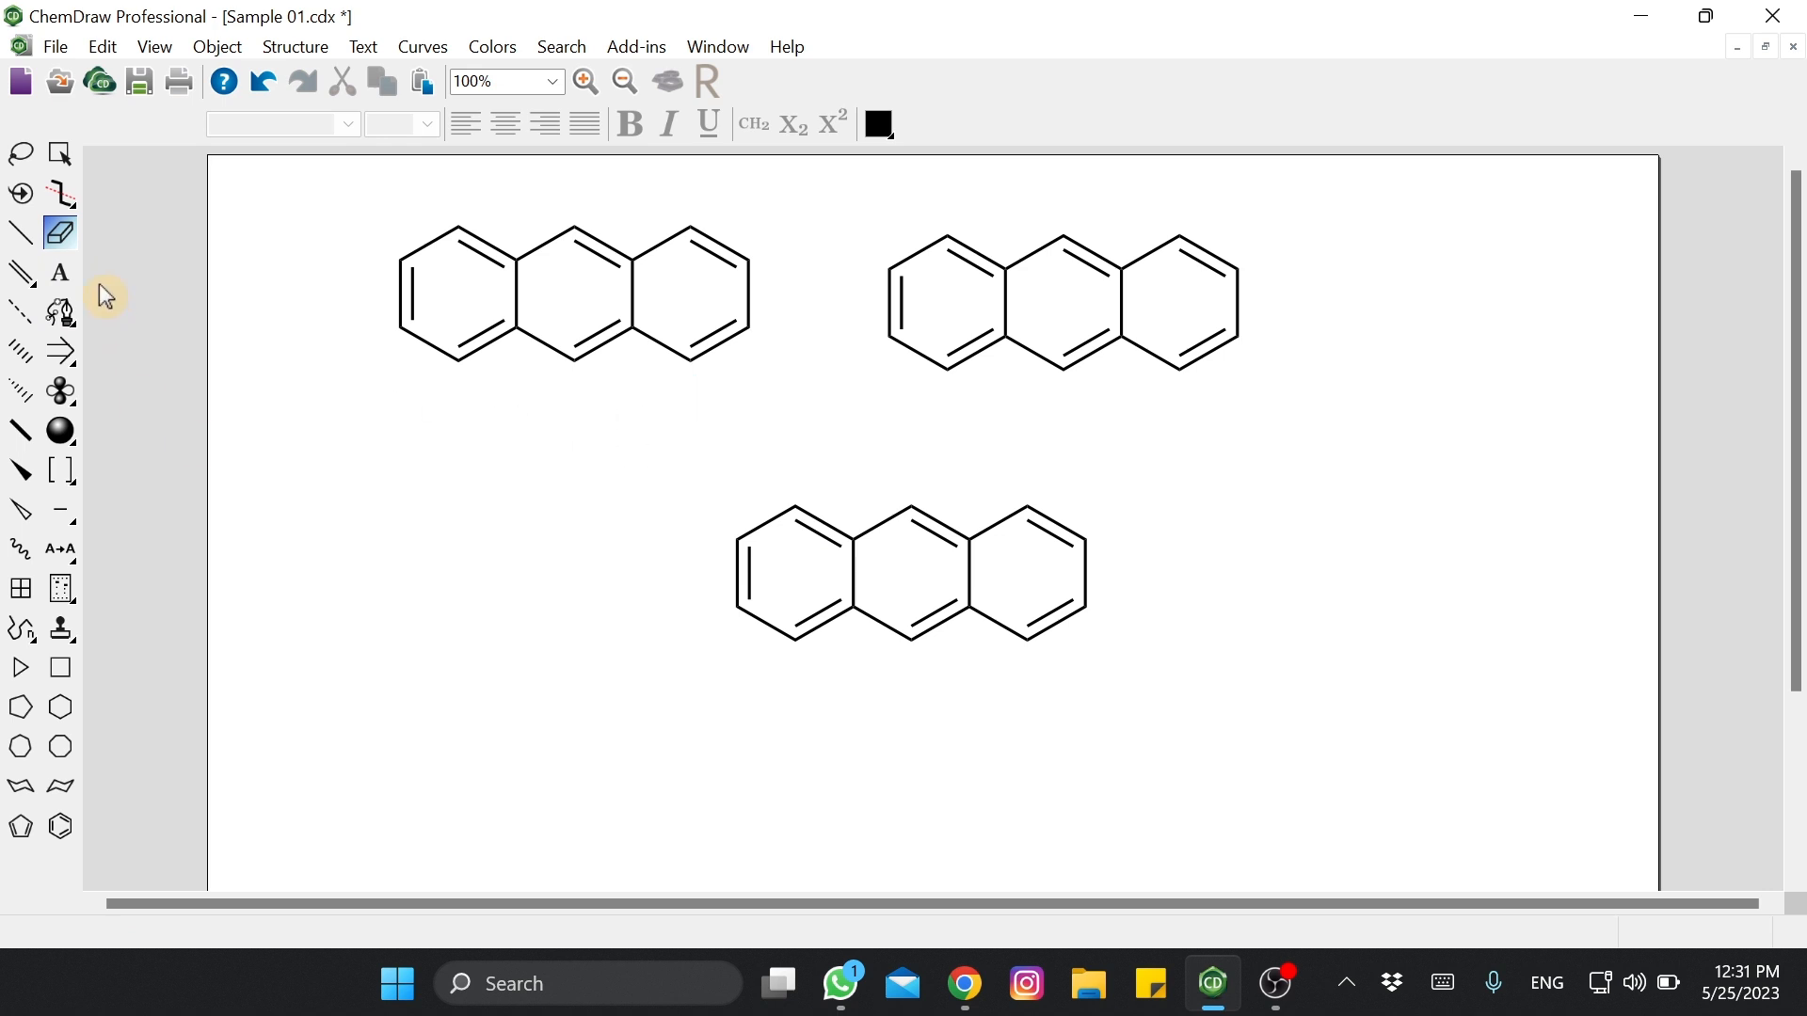
# - Show the crosshair on the page and undo the bond erasure in the left structure
pyautogui.click(104, 49)
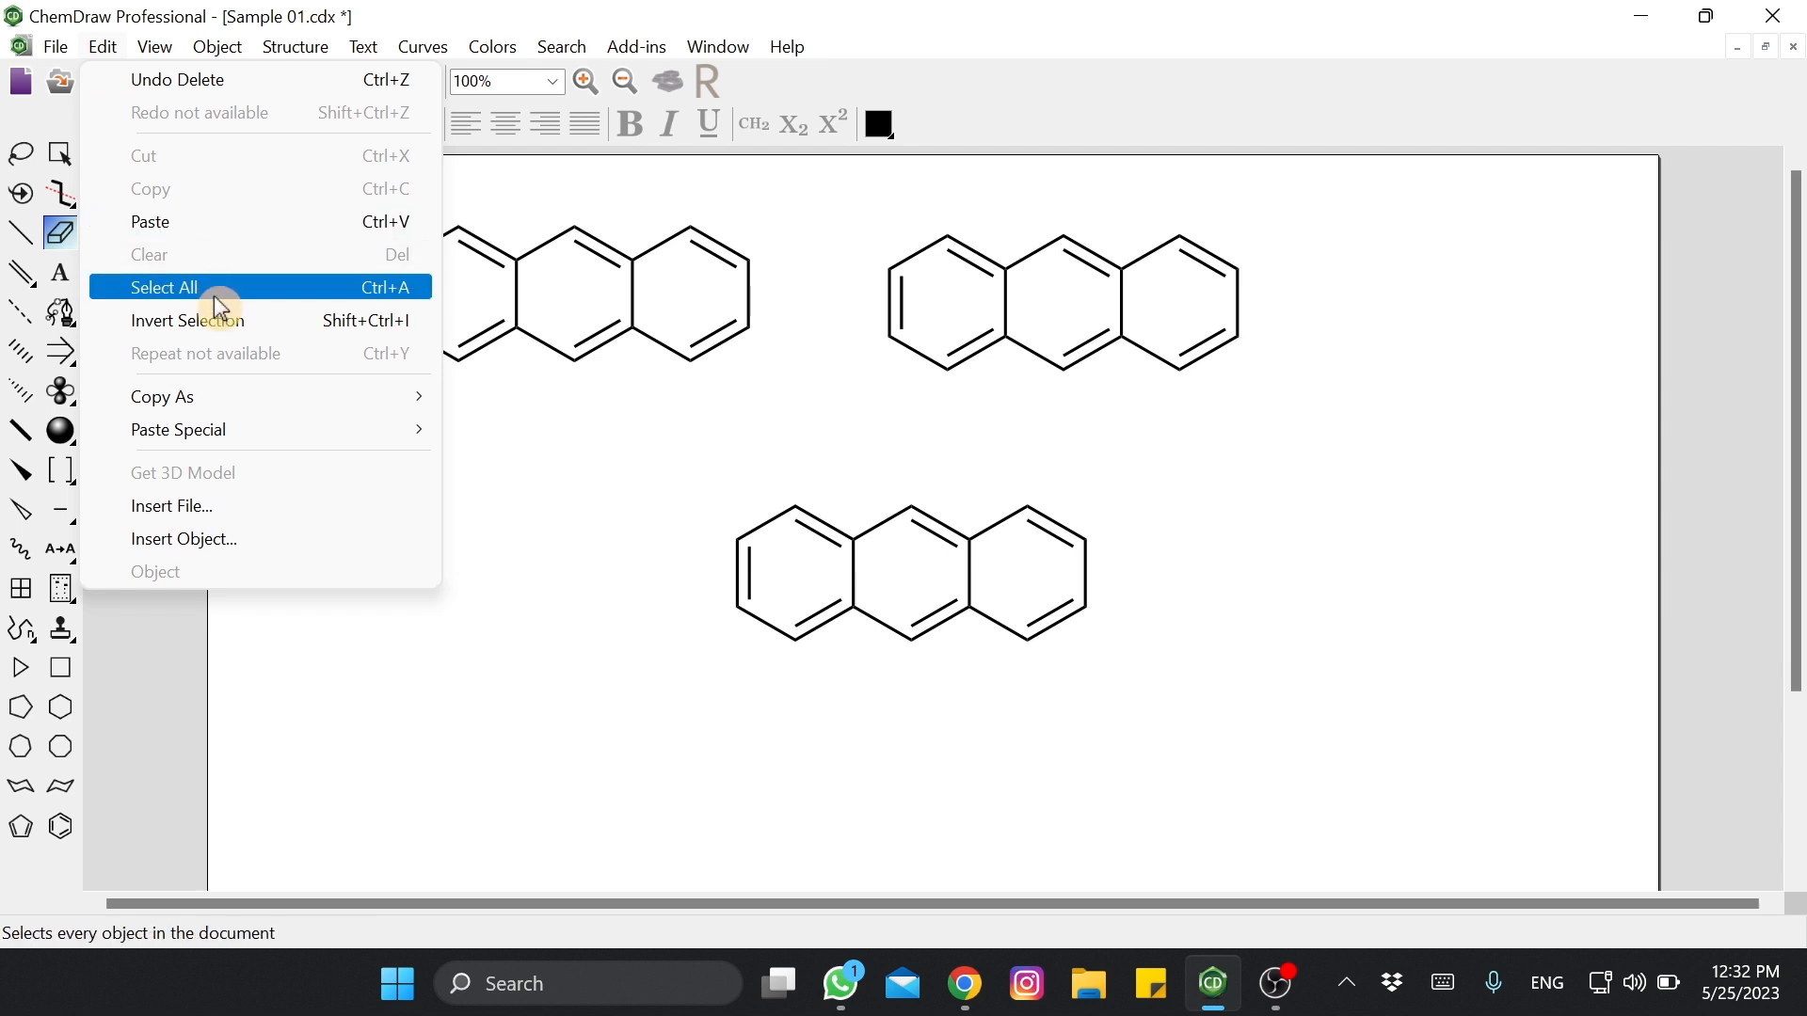
pyautogui.moveTo(218, 397)
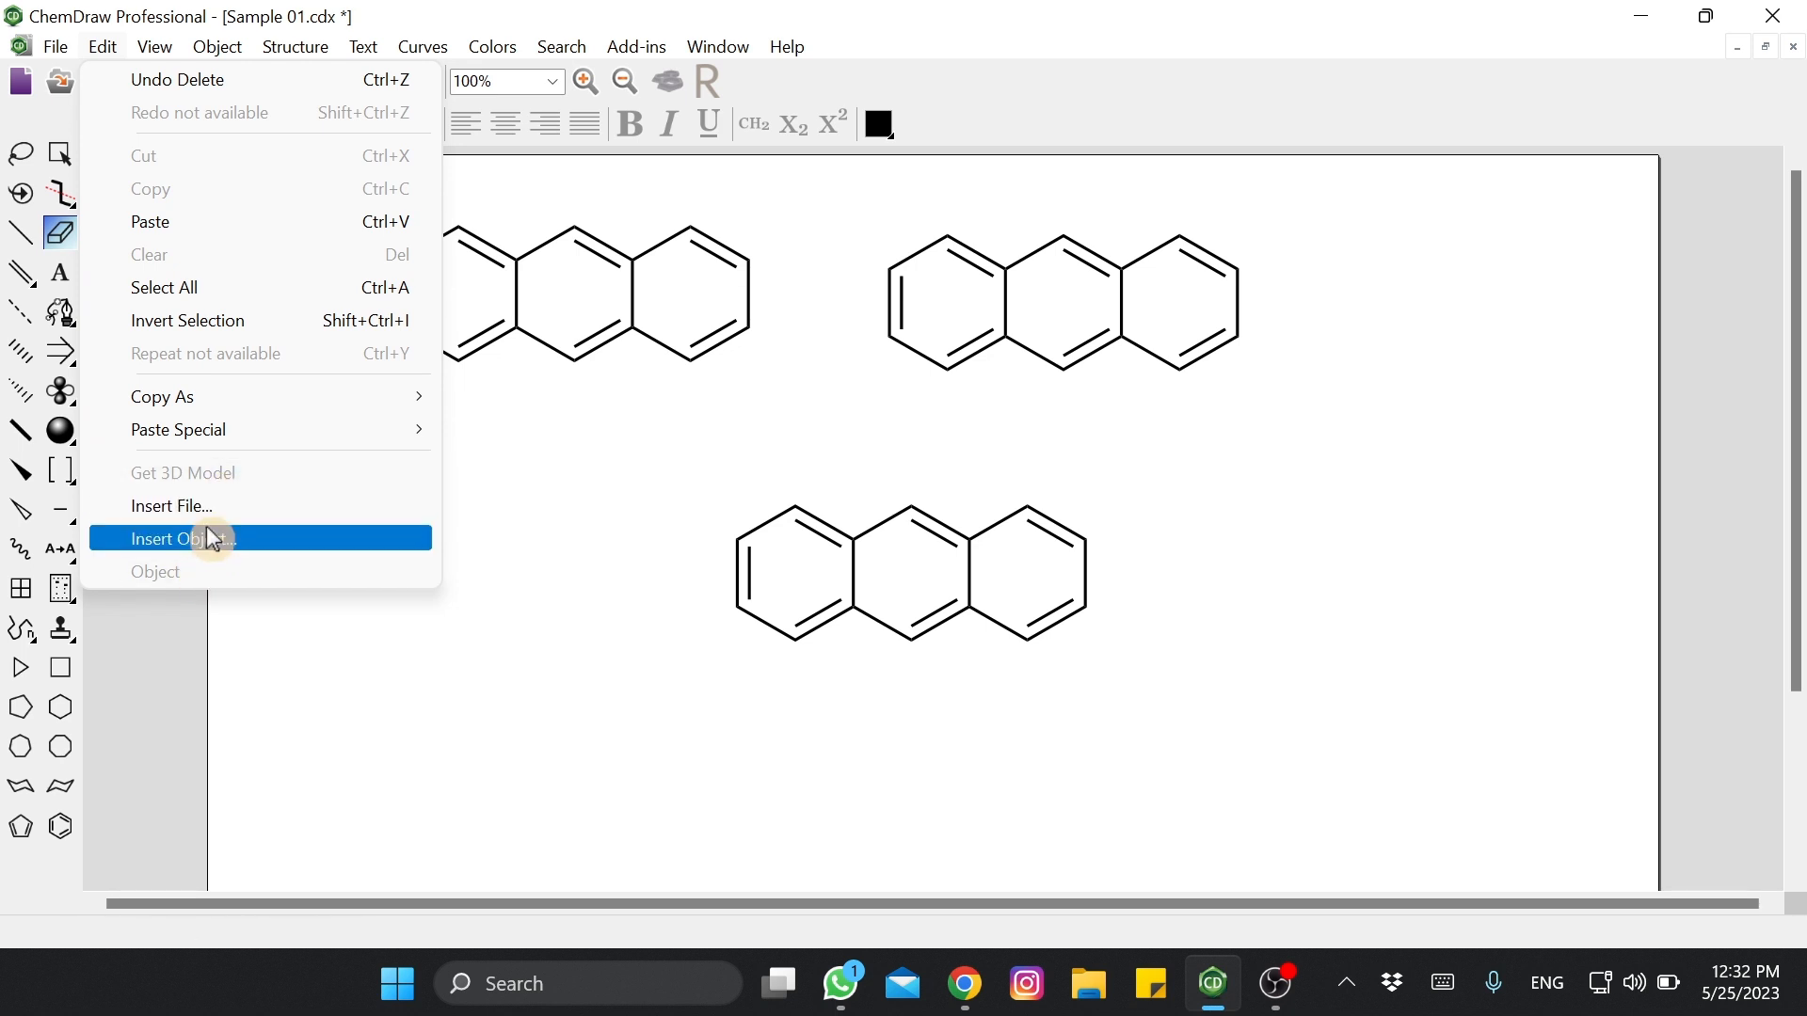
pyautogui.moveTo(179, 59)
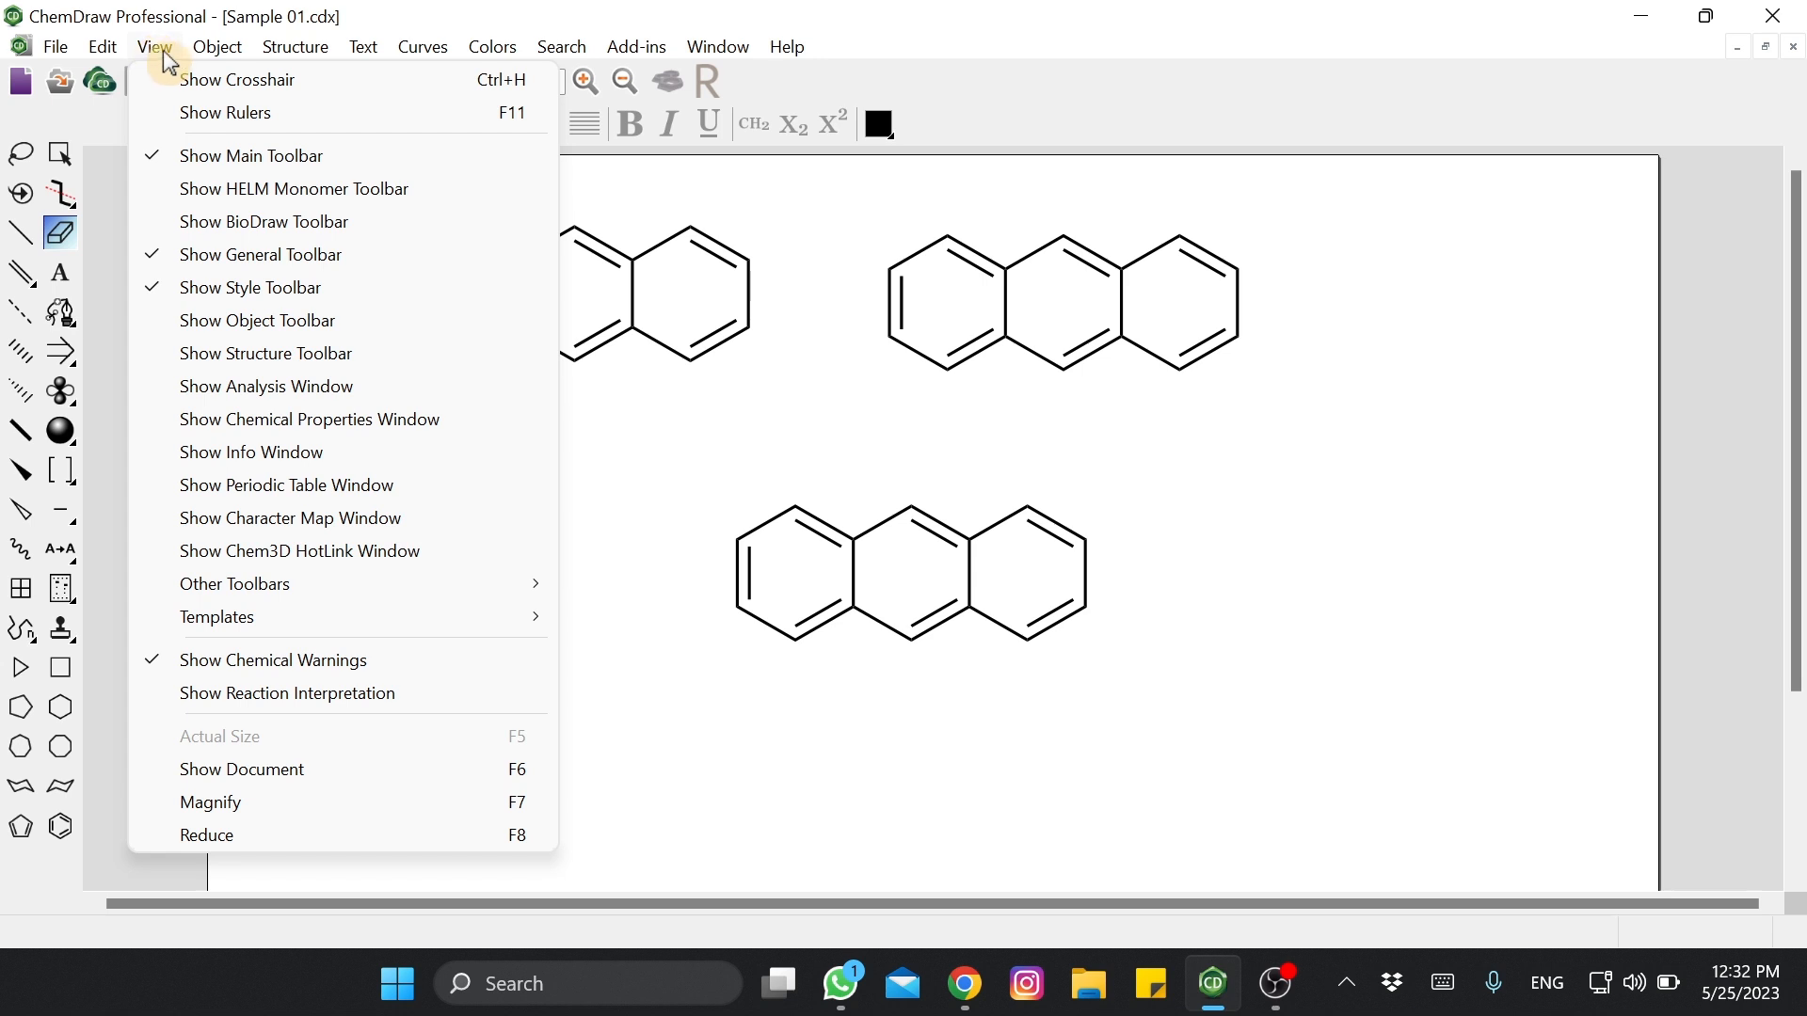
pyautogui.click(297, 88)
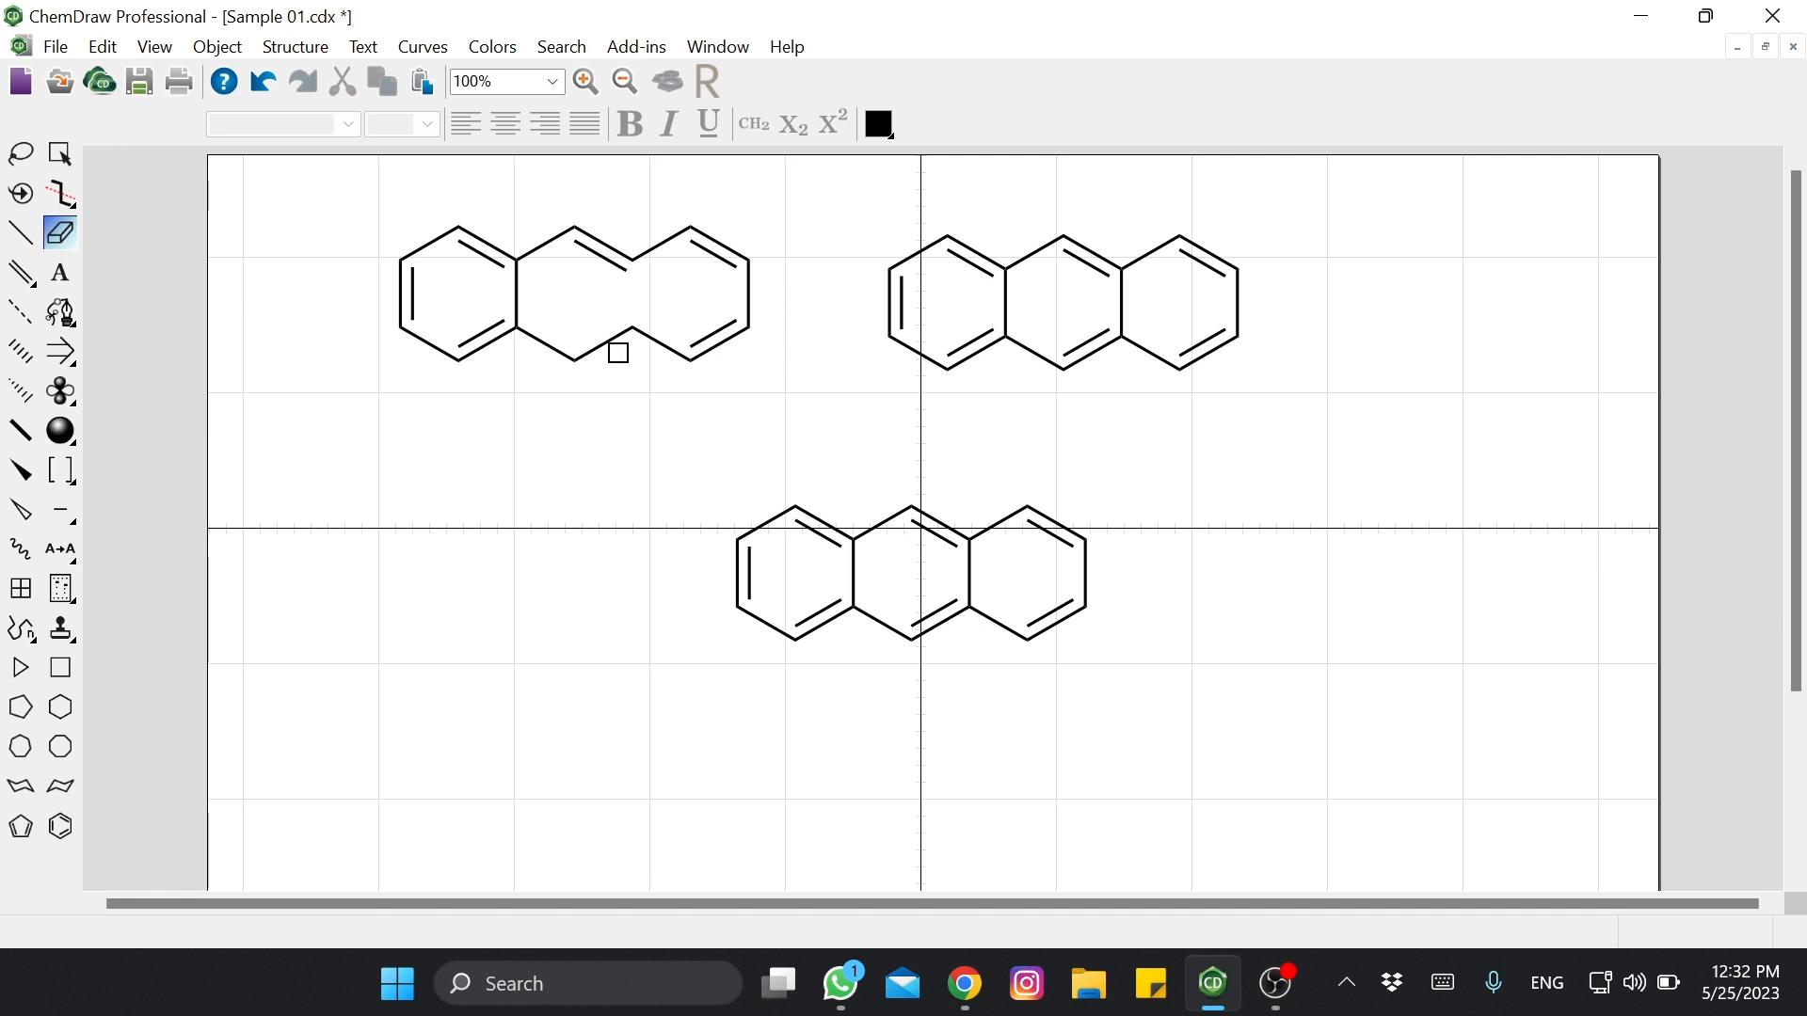
pyautogui.hotkey('ctrl', 'z')
# - Arrange the three fused-ring structures side by side in one row above the crosshair's horizontal line
pyautogui.click(59, 153)
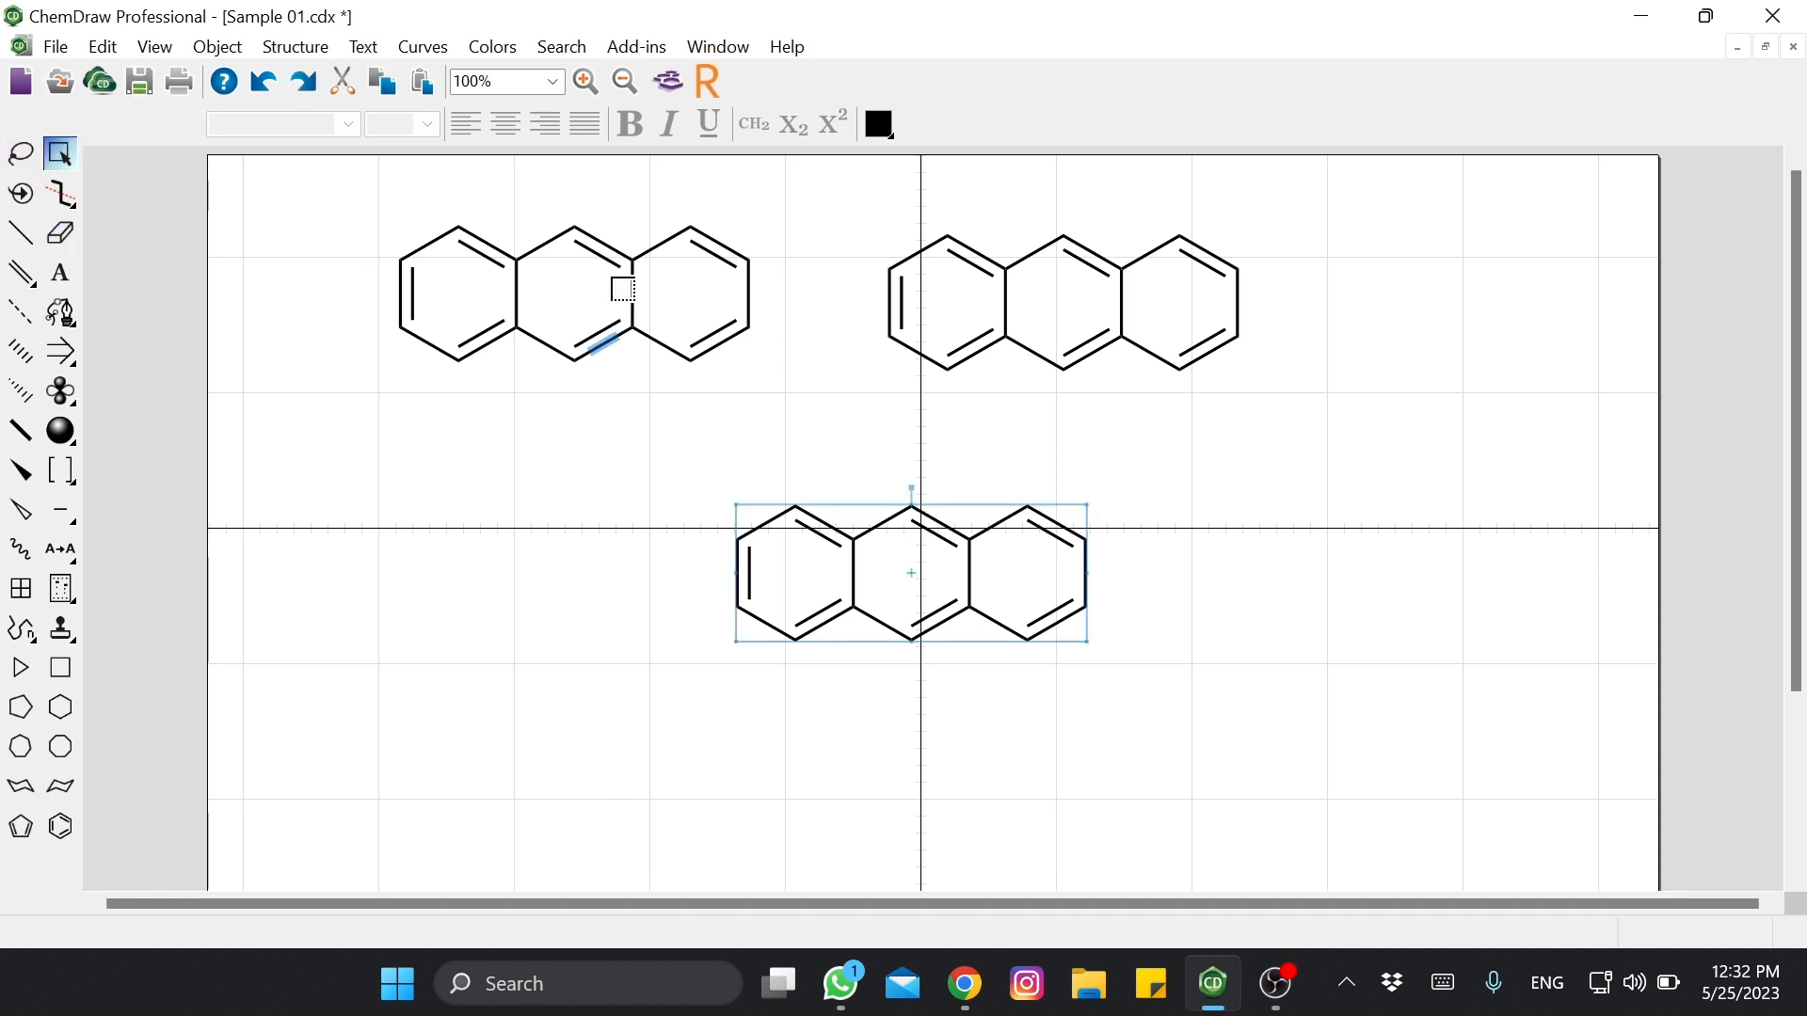
pyautogui.click(592, 315)
pyautogui.moveTo(315, 218); pyautogui.dragTo(588, 368)
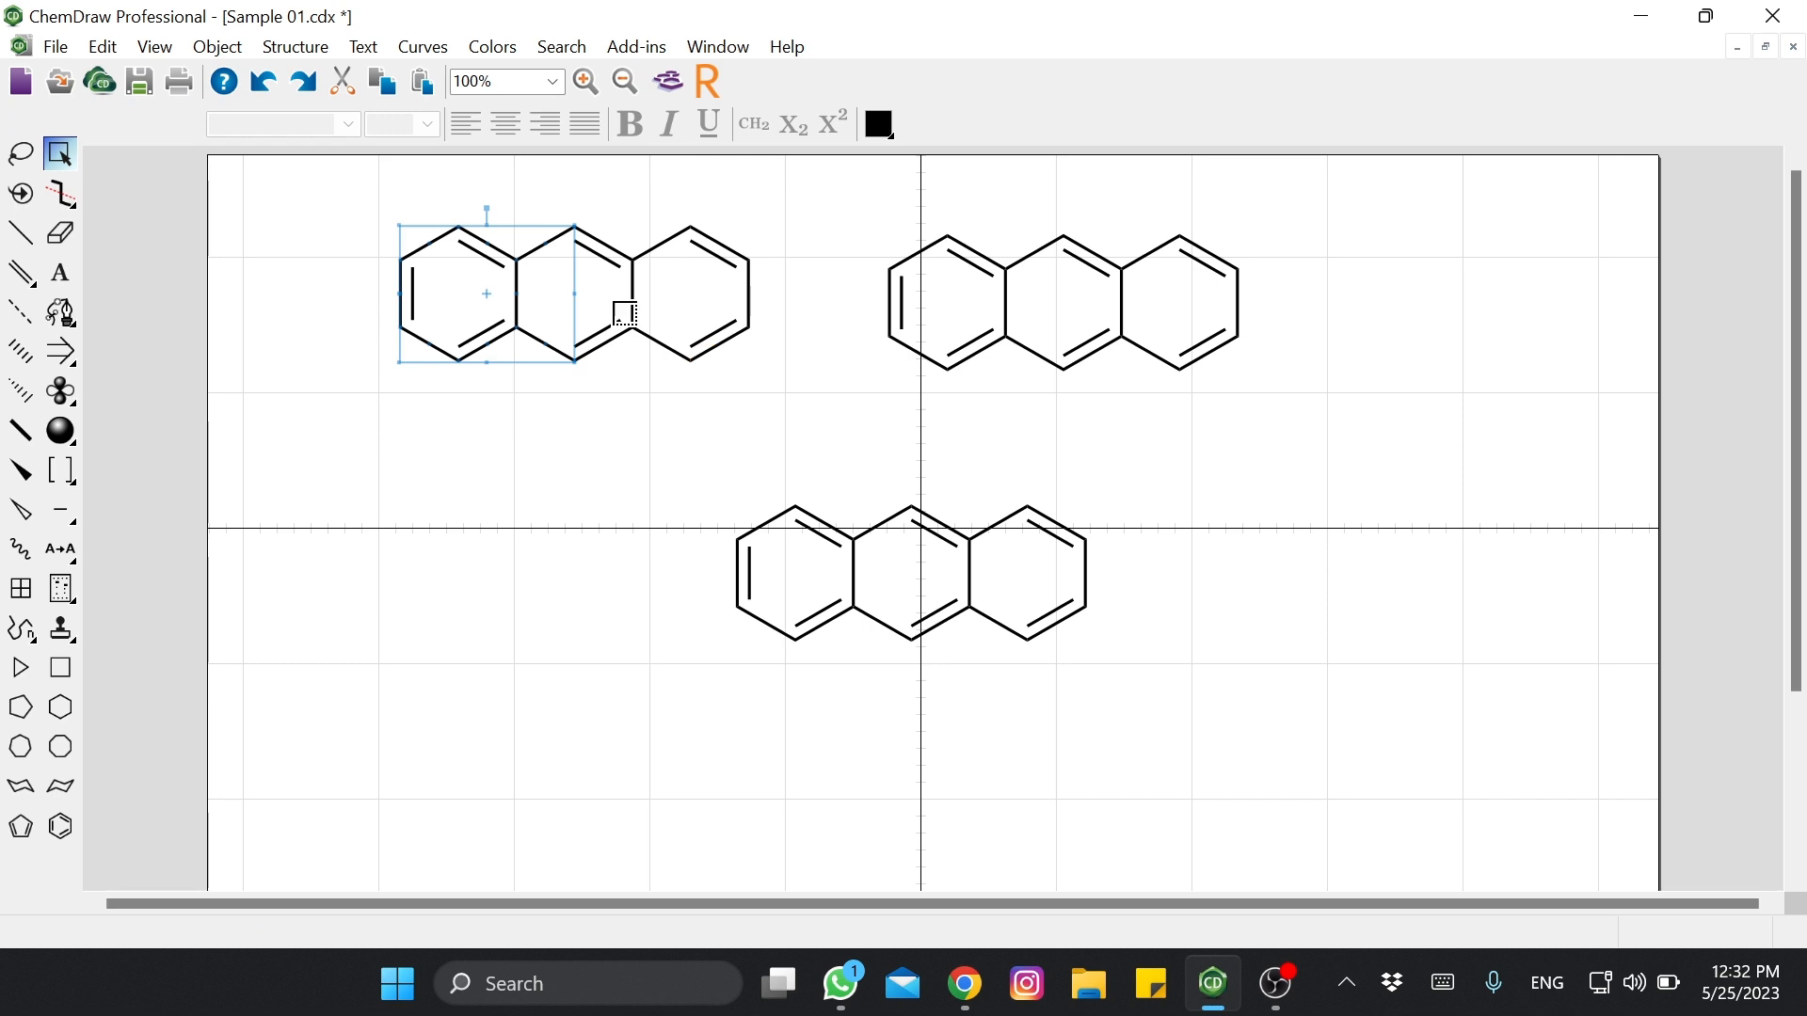
pyautogui.moveTo(384, 215); pyautogui.dragTo(775, 426)
pyautogui.moveTo(633, 274); pyautogui.dragTo(559, 318)
pyautogui.moveTo(796, 203); pyautogui.dragTo(1280, 425)
pyautogui.moveTo(1111, 287); pyautogui.dragTo(957, 321)
pyautogui.moveTo(650, 484); pyautogui.dragTo(1163, 696)
pyautogui.moveTo(983, 569); pyautogui.dragTo(1367, 321)
pyautogui.click(1385, 559)
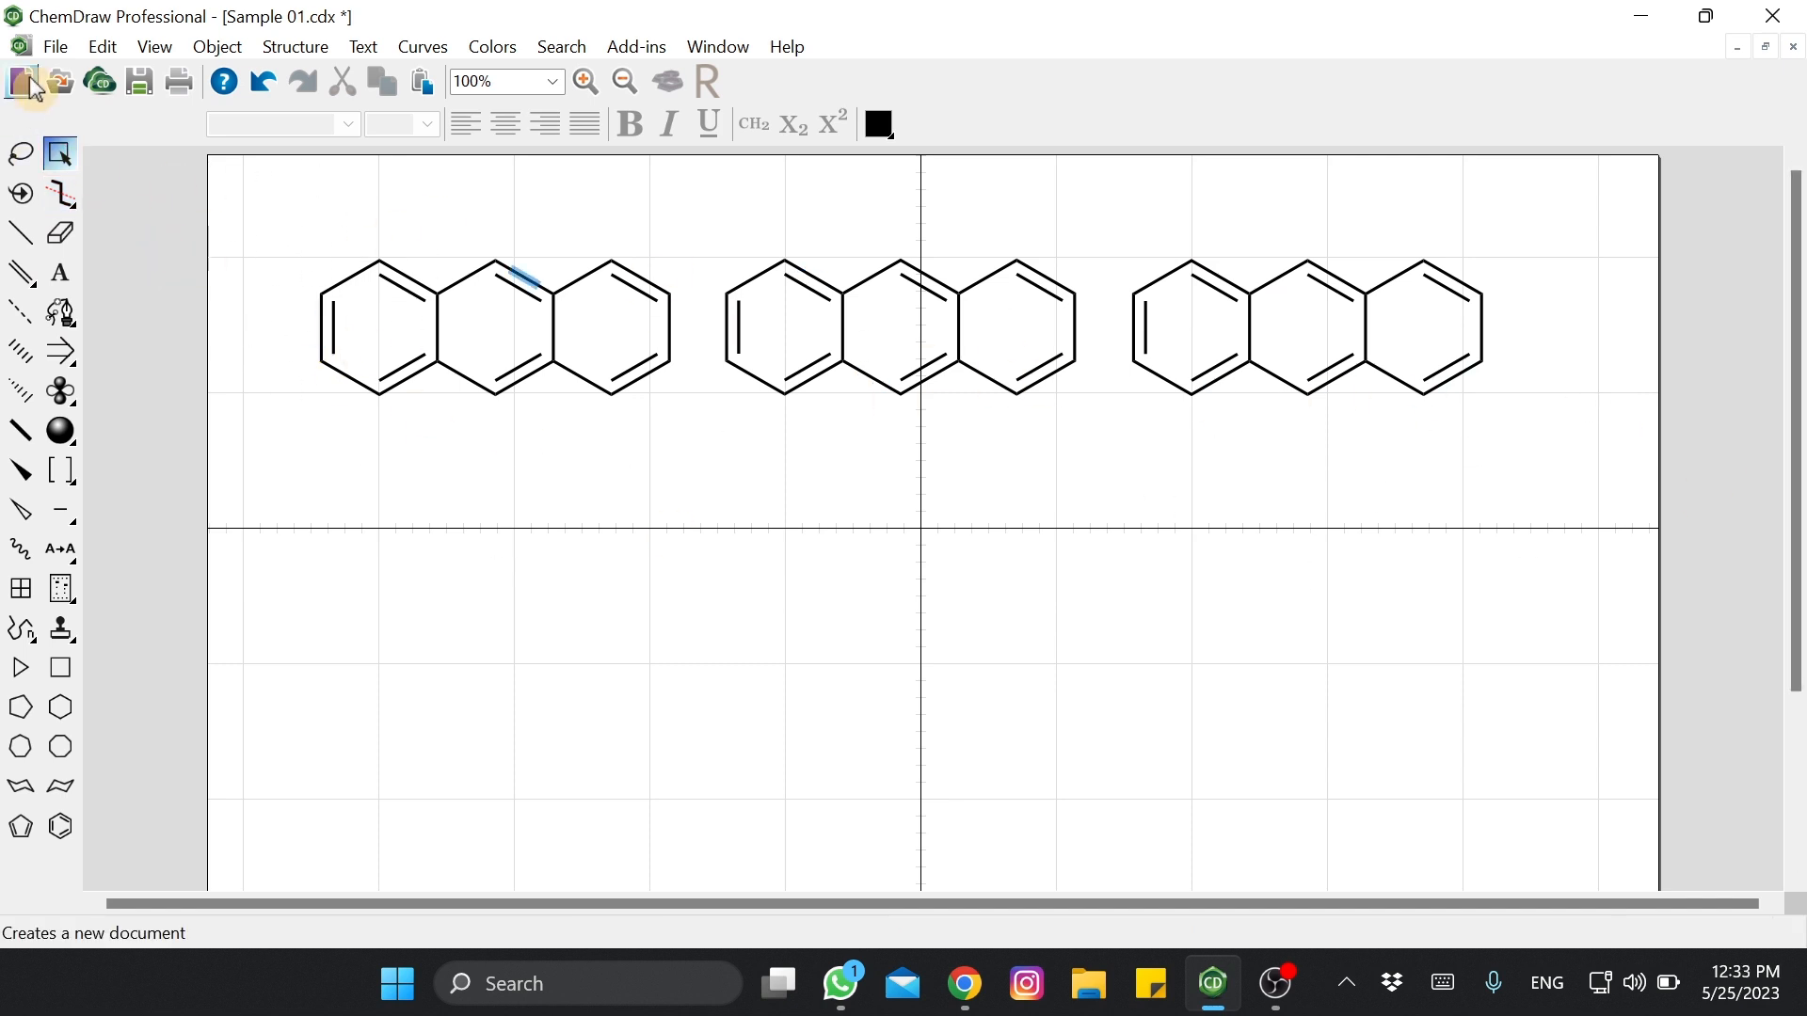
# - Show the rulers along the document edges and scale the left structure down slightly
pyautogui.click(157, 47)
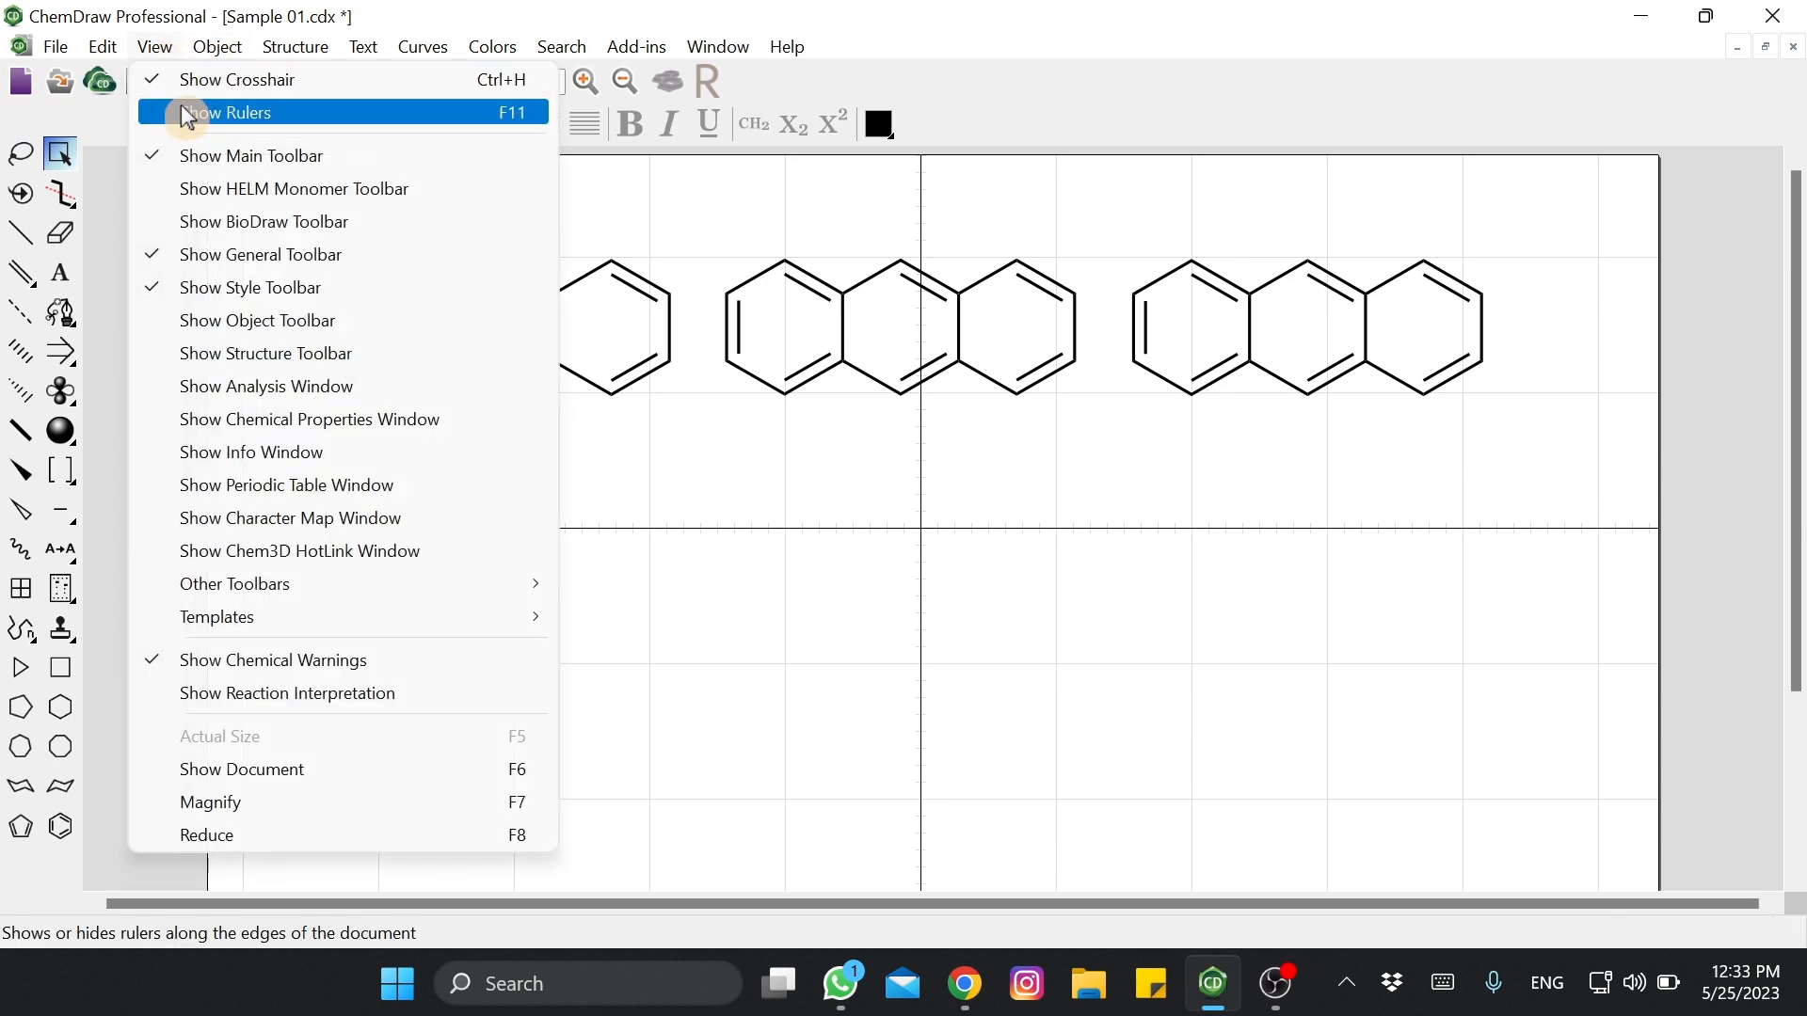
pyautogui.click(180, 112)
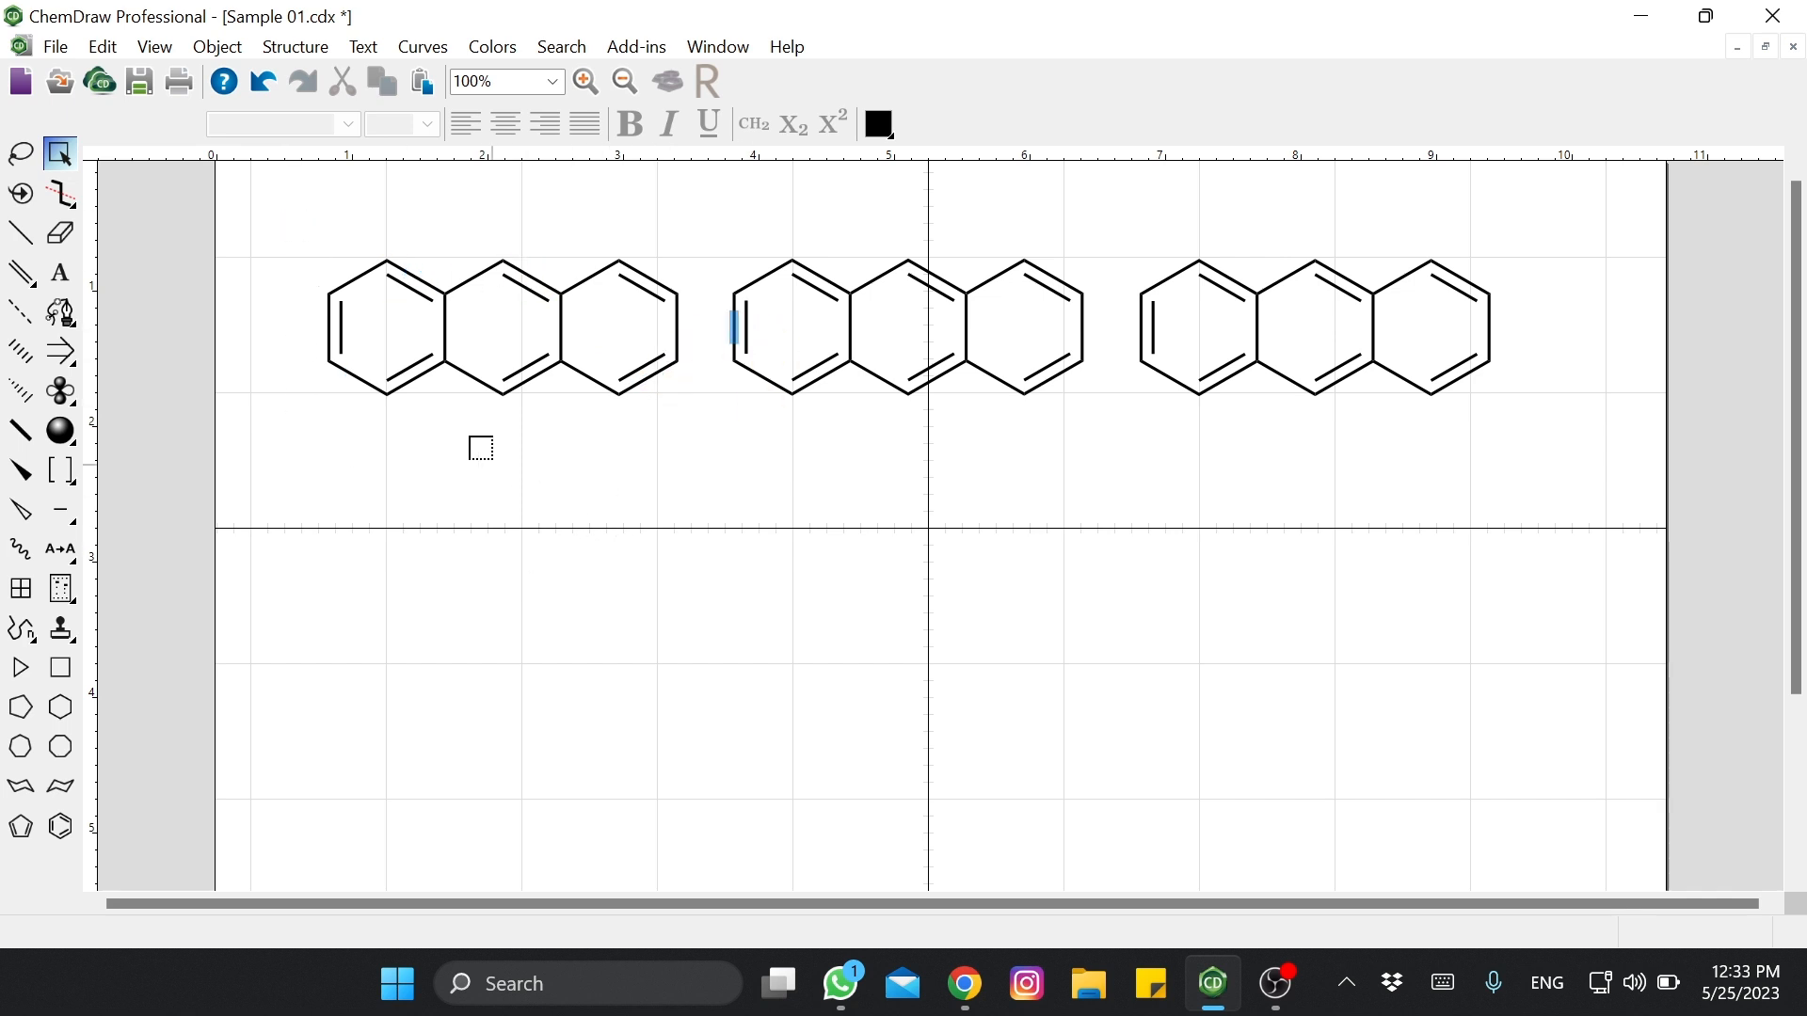
pyautogui.moveTo(631, 439); pyautogui.dragTo(656, 386)
# - Using the BioDraw tools, draw a notched oval about 2.8 in wide and an immunoglobulin beside it, below the structures
pyautogui.click(156, 49)
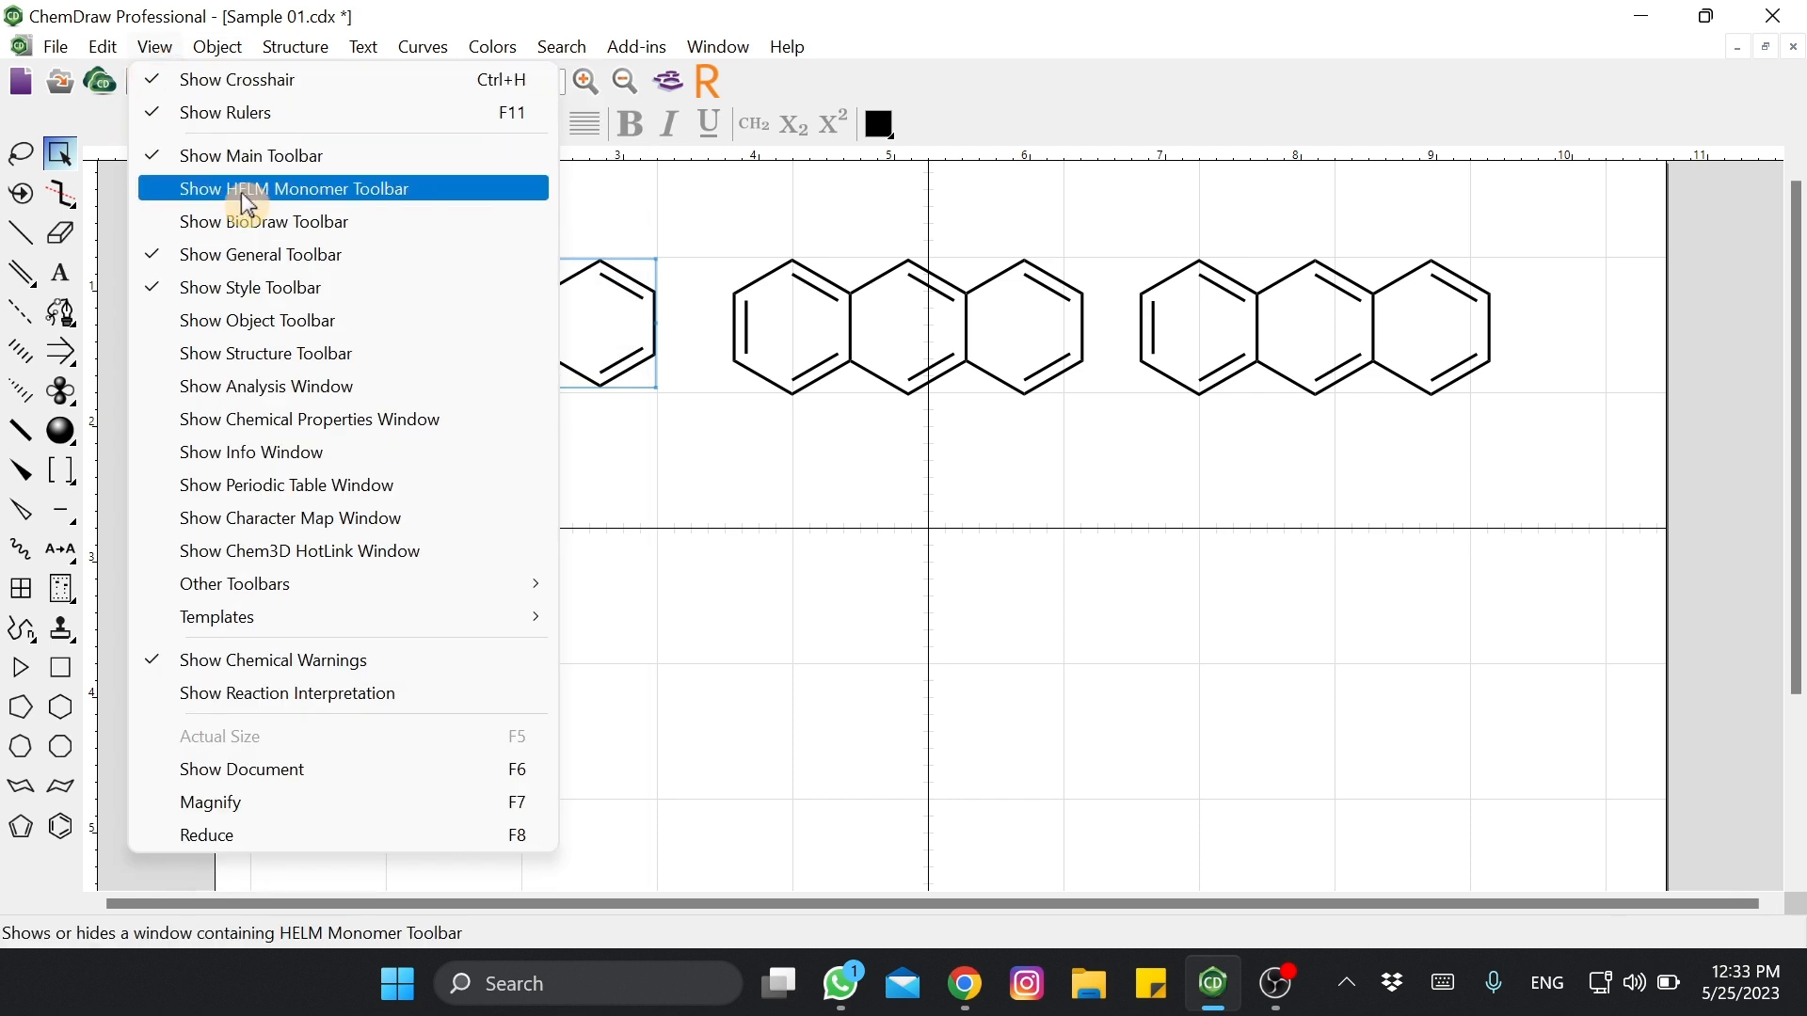
pyautogui.click(296, 222)
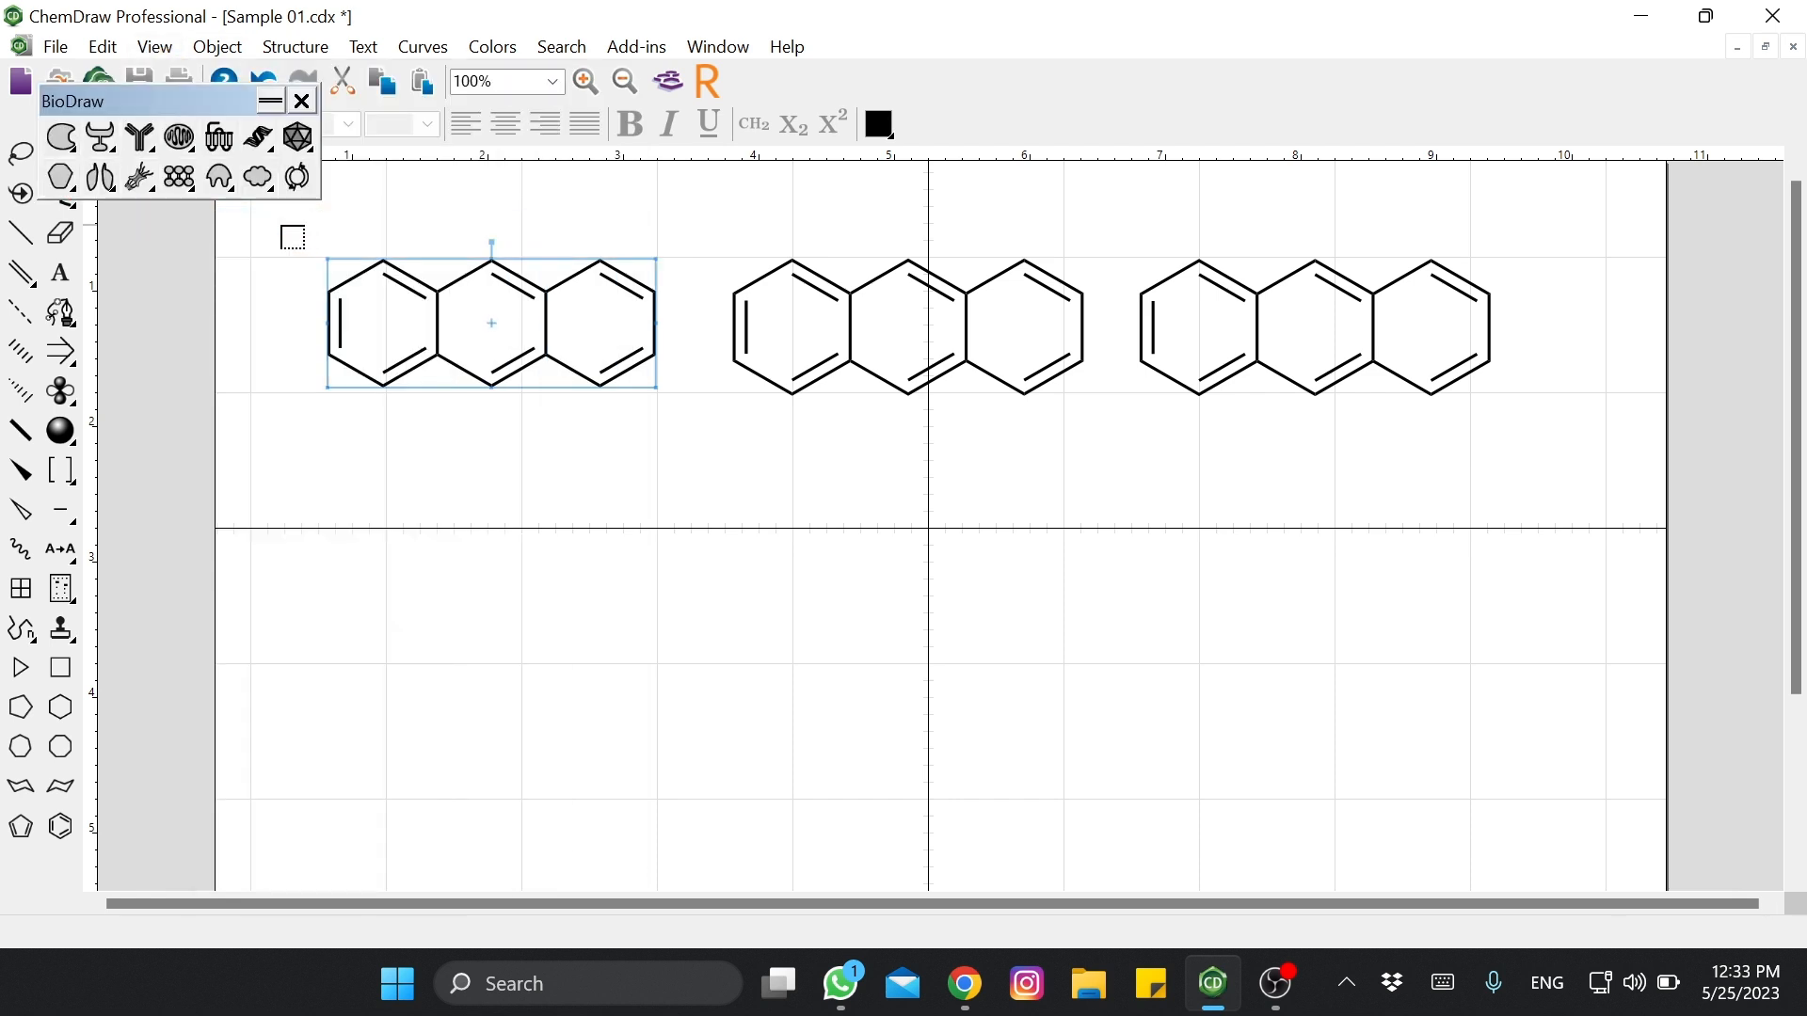
pyautogui.click(80, 146)
pyautogui.moveTo(511, 542); pyautogui.dragTo(885, 782)
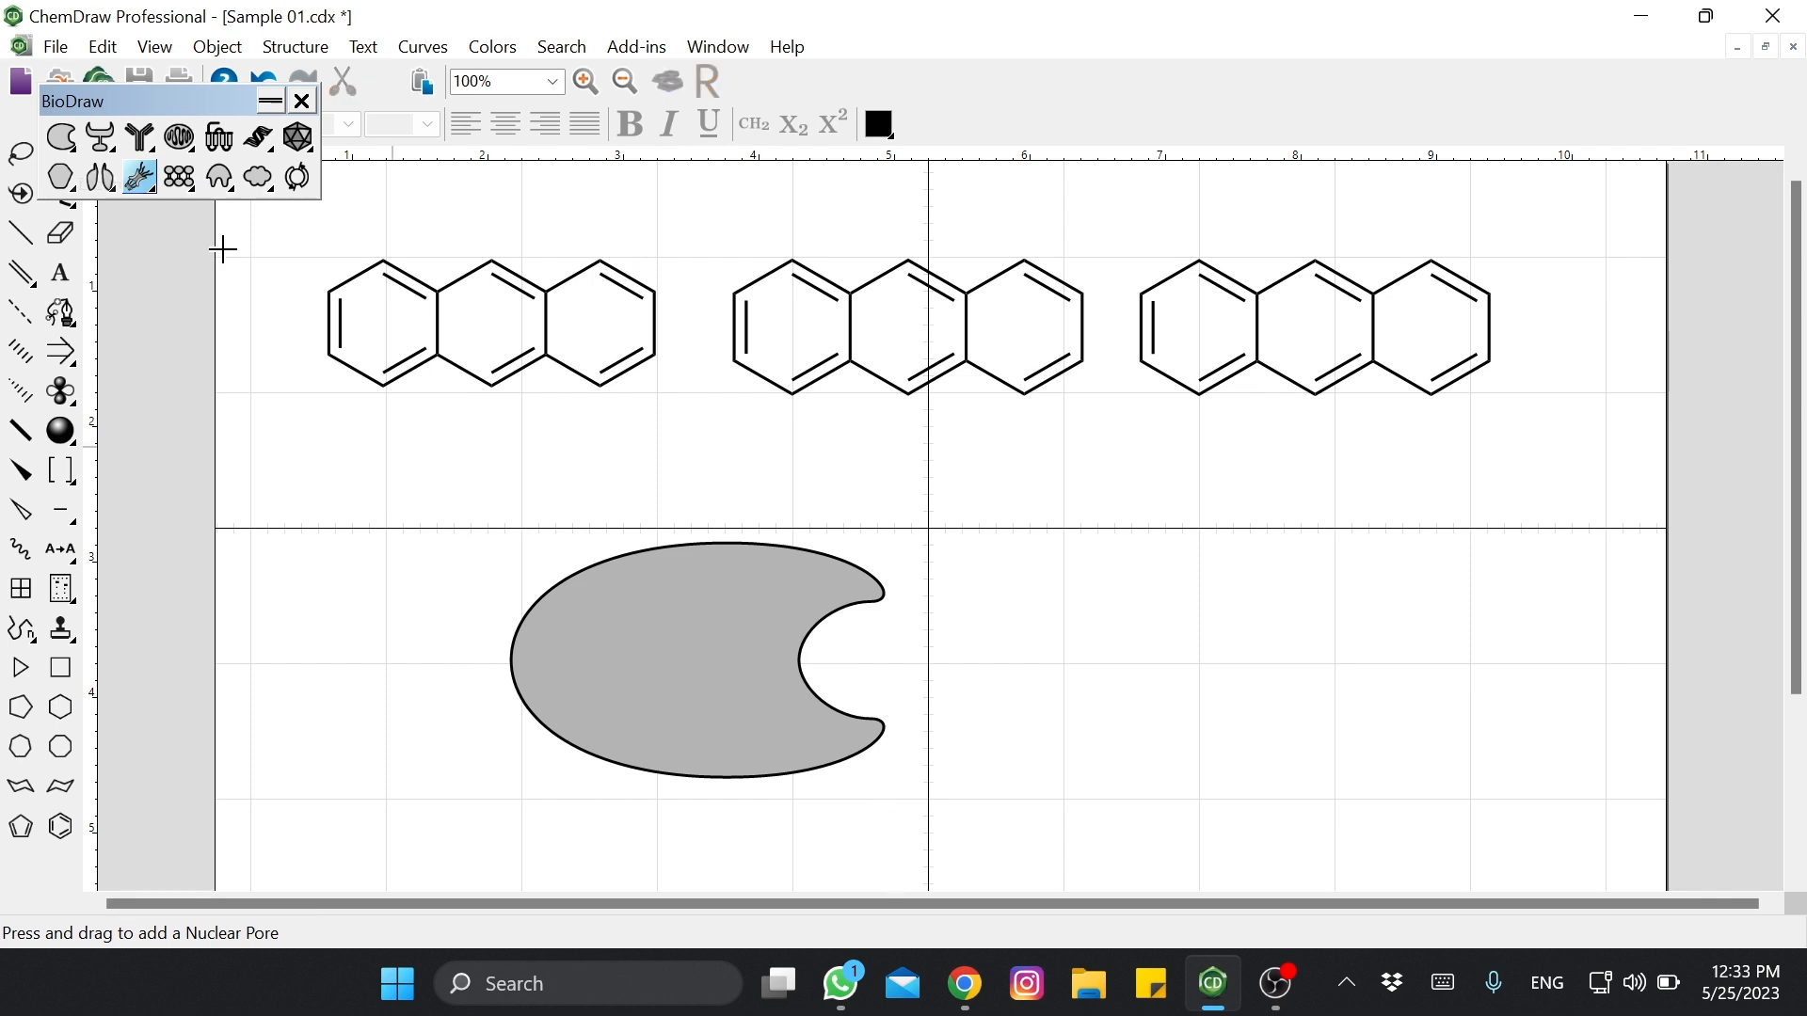
pyautogui.click(298, 176)
pyautogui.moveTo(1080, 615); pyautogui.dragTo(1242, 794)
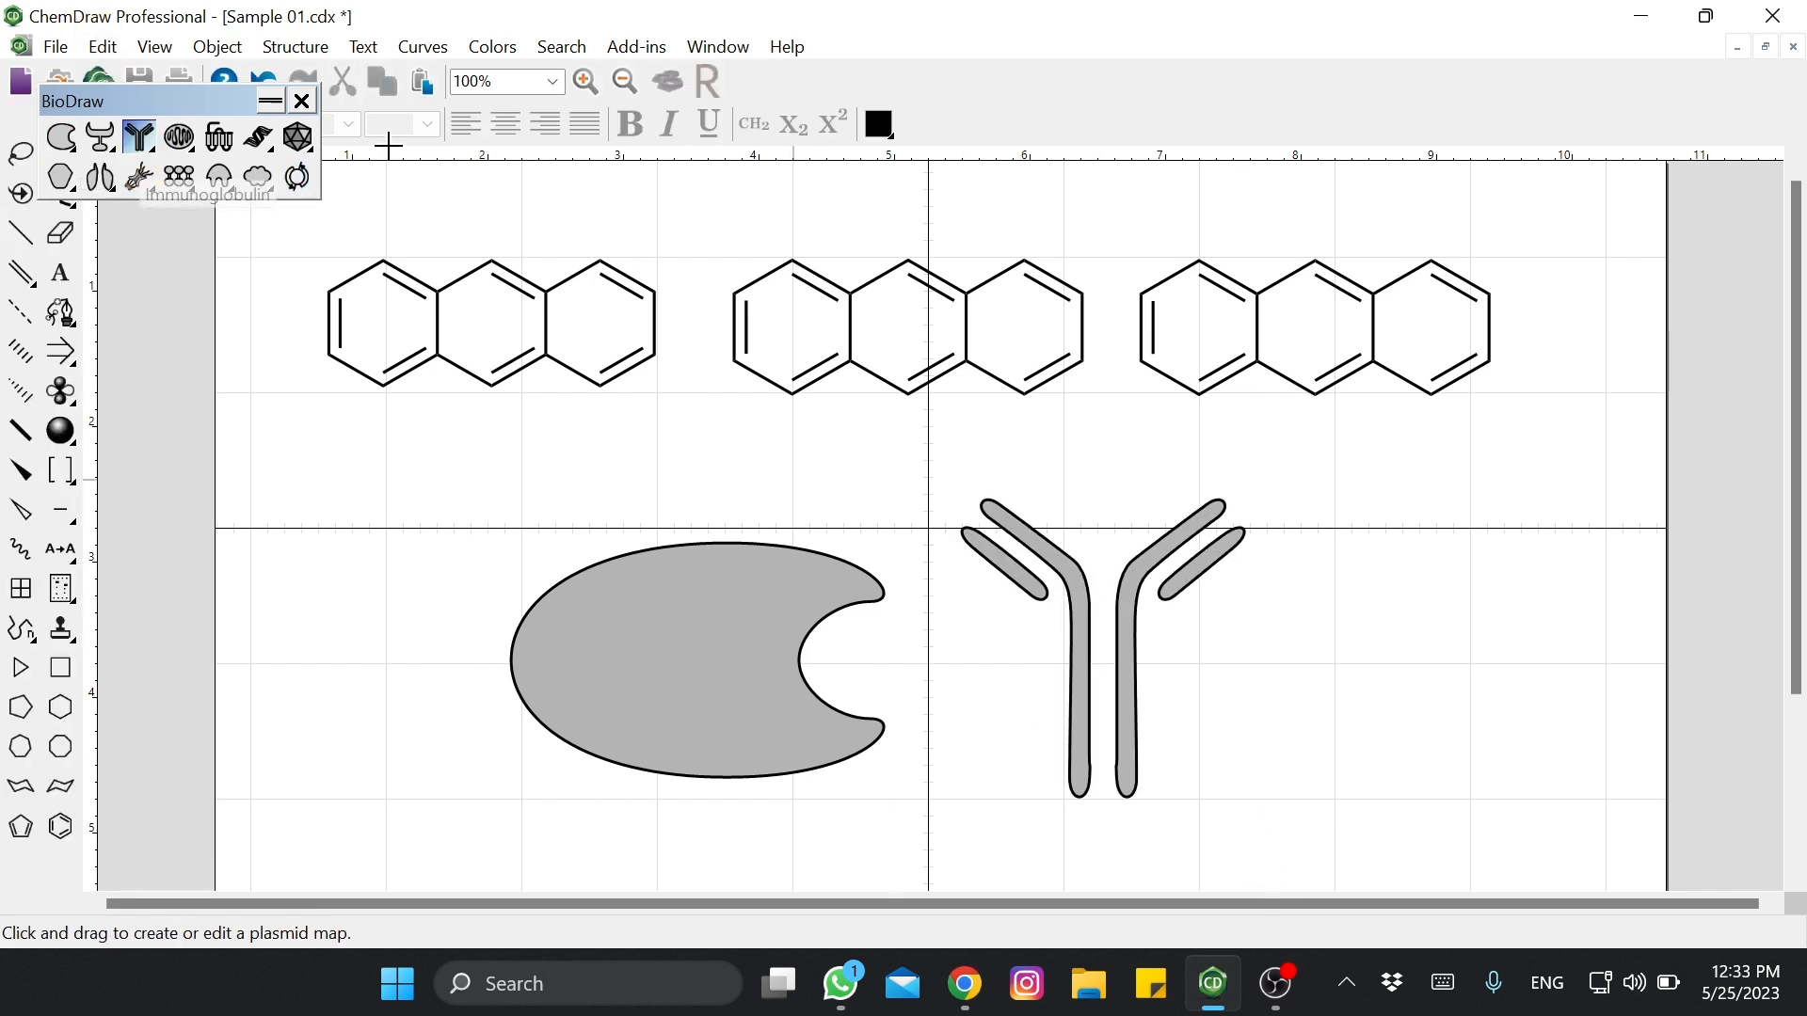
pyautogui.click(303, 100)
# - Show the Object toolbar, try docking and undocking it, and close it again
pyautogui.click(154, 47)
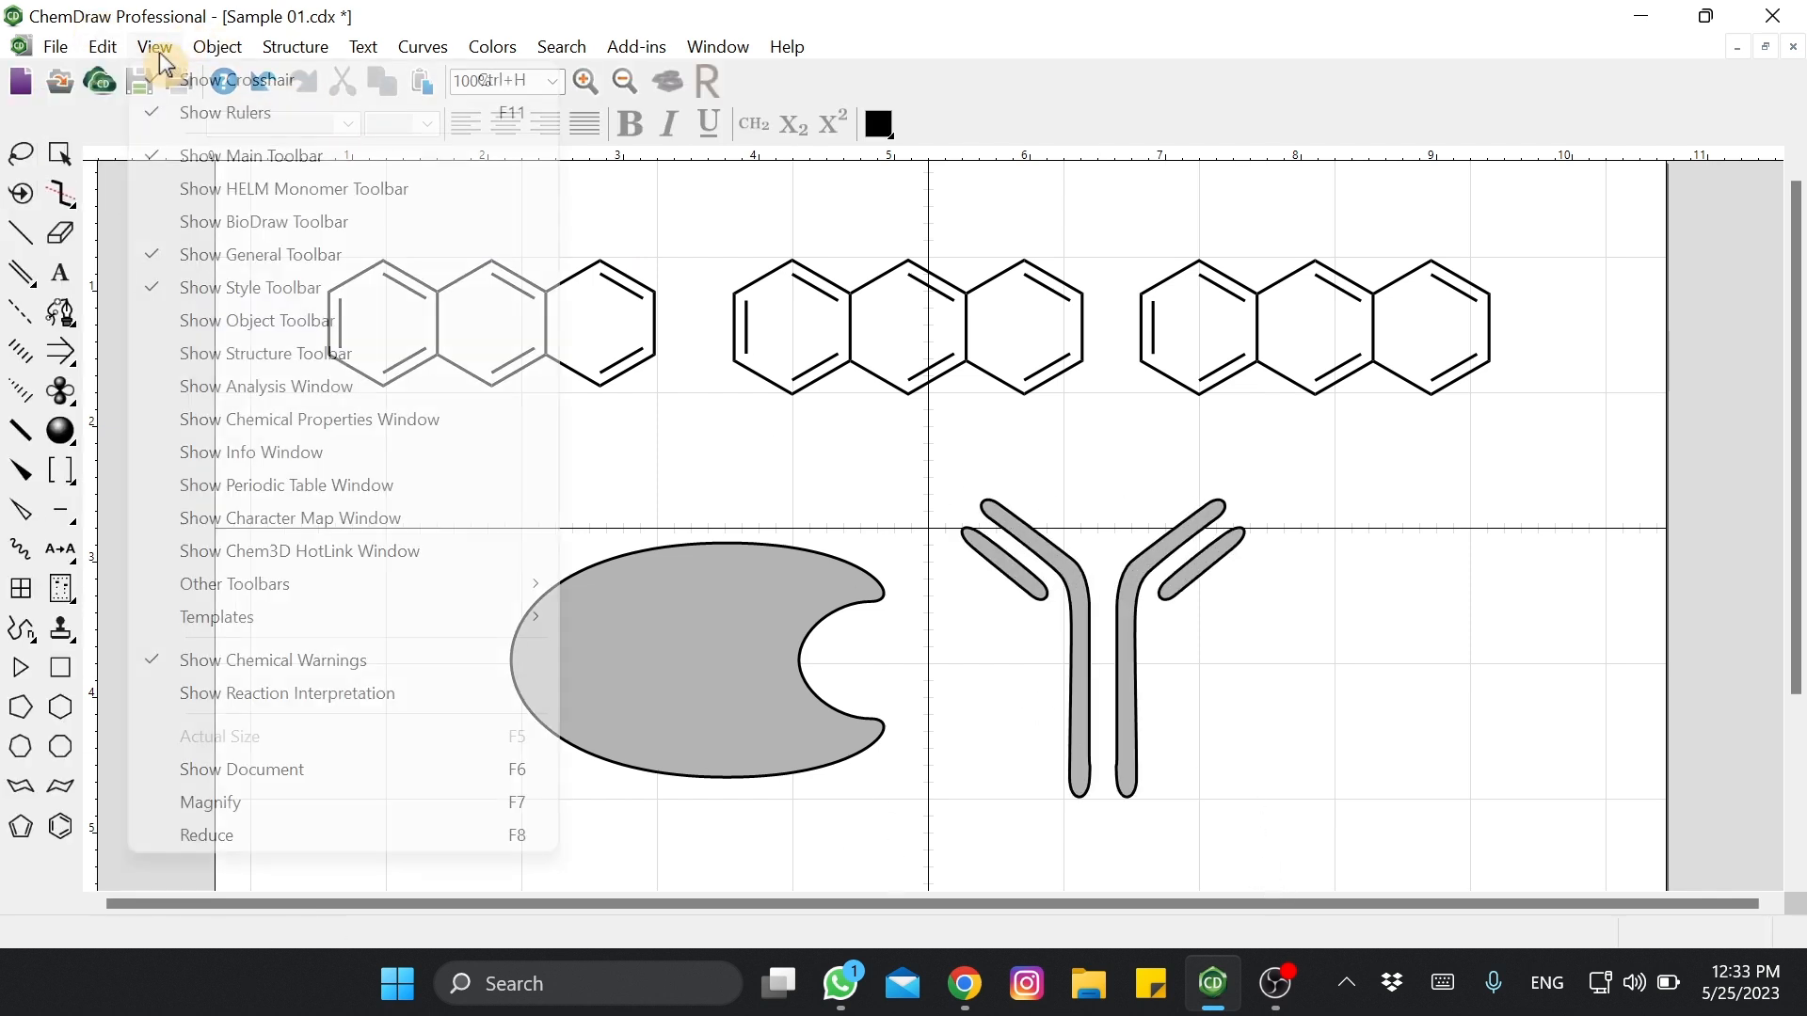
pyautogui.click(282, 320)
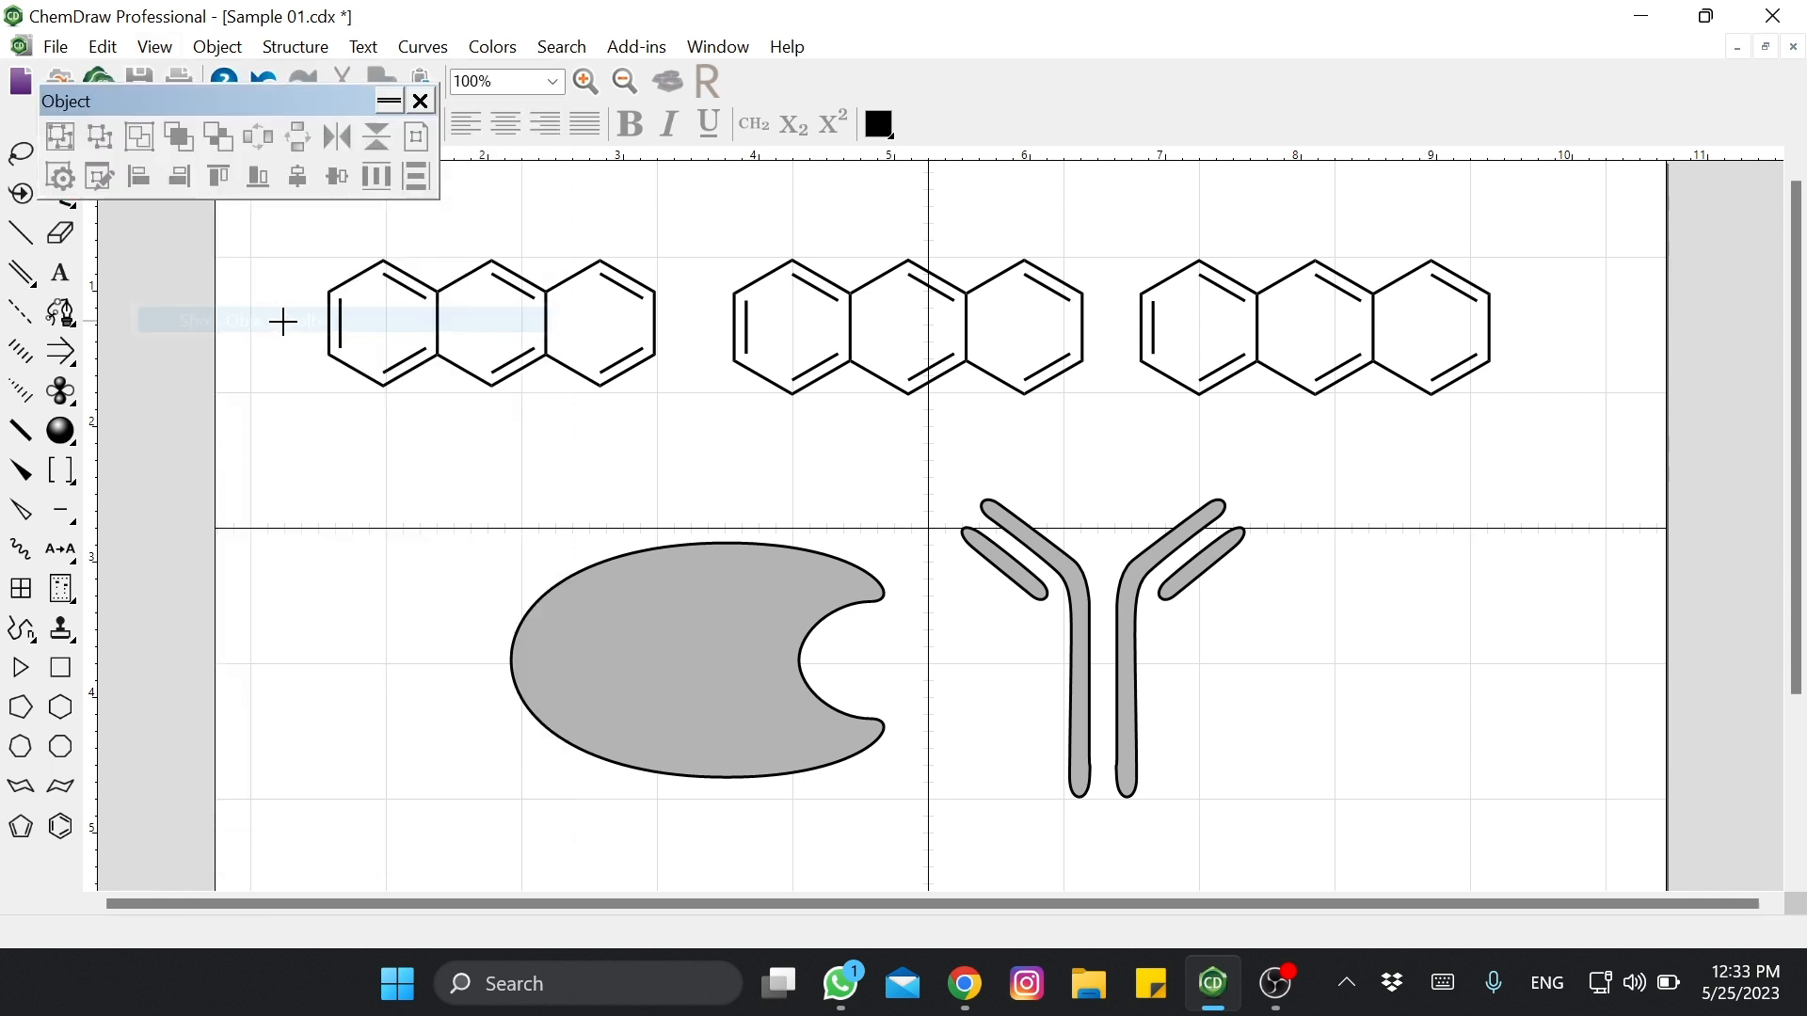
pyautogui.doubleClick(112, 140)
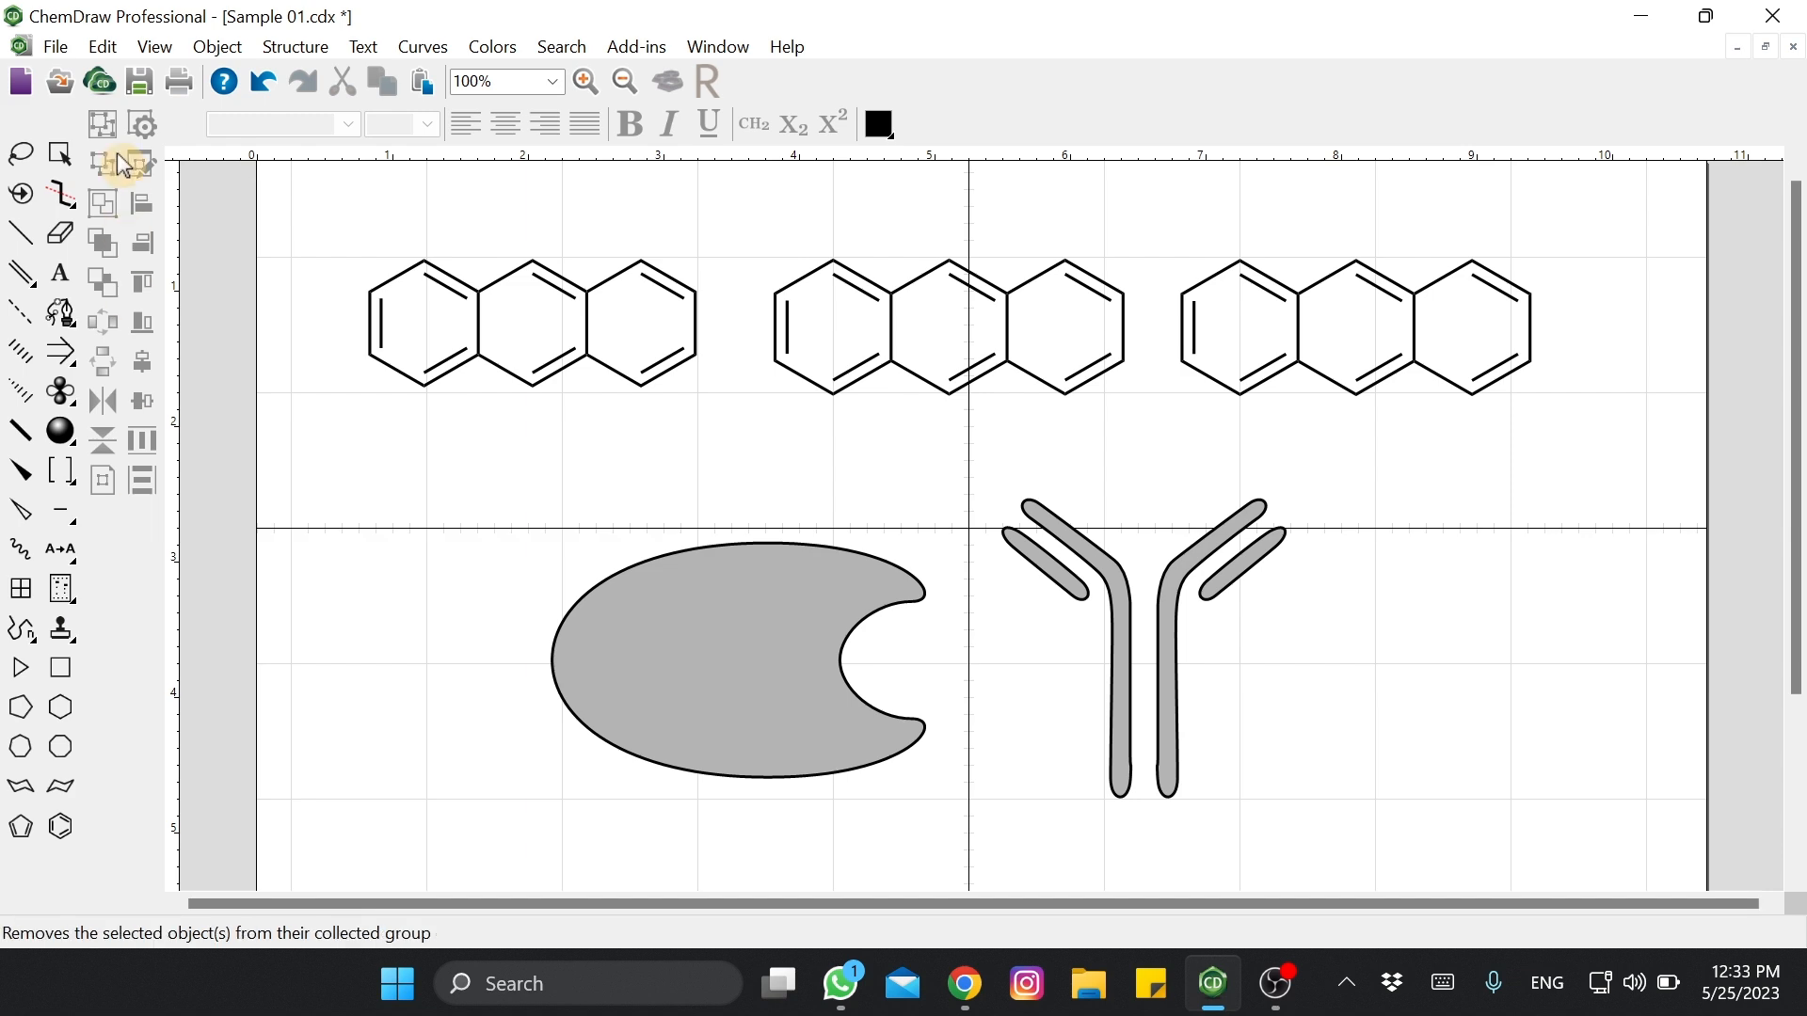
pyautogui.doubleClick(102, 126)
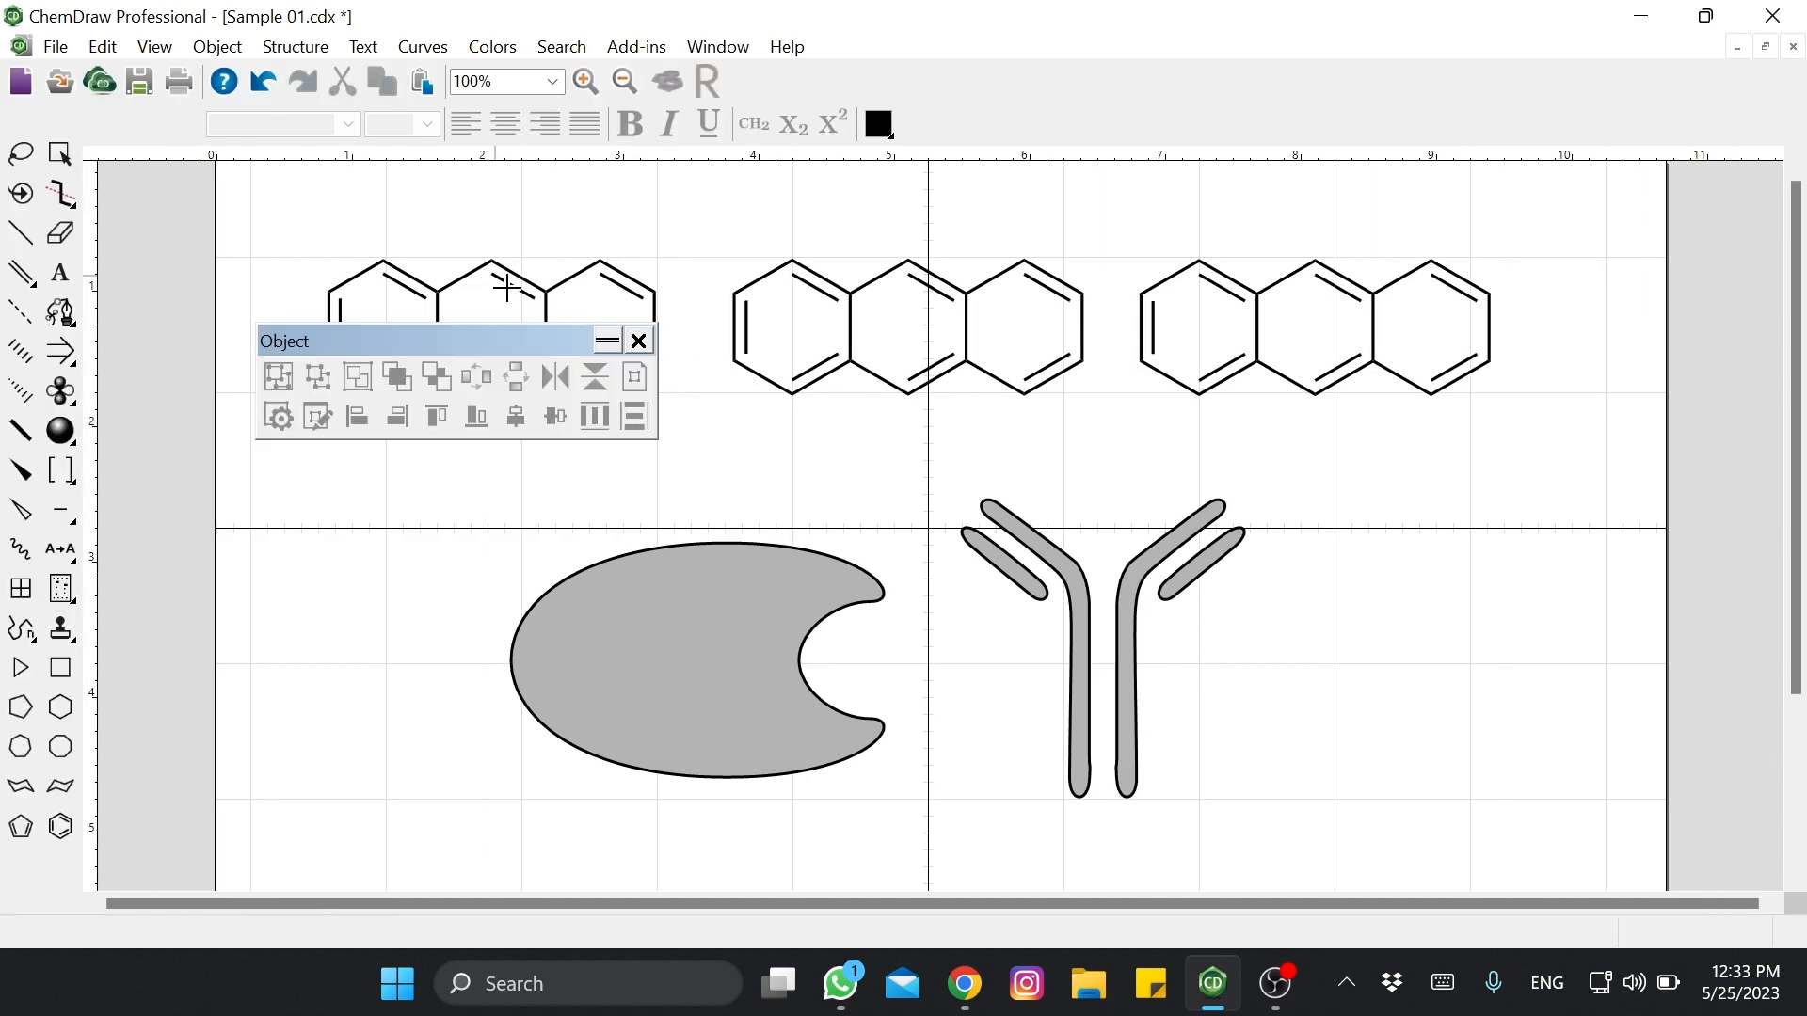
pyautogui.click(660, 355)
# - Show the Structure toolbar, open the Insert Structure by name dialog, and close both again
pyautogui.click(154, 46)
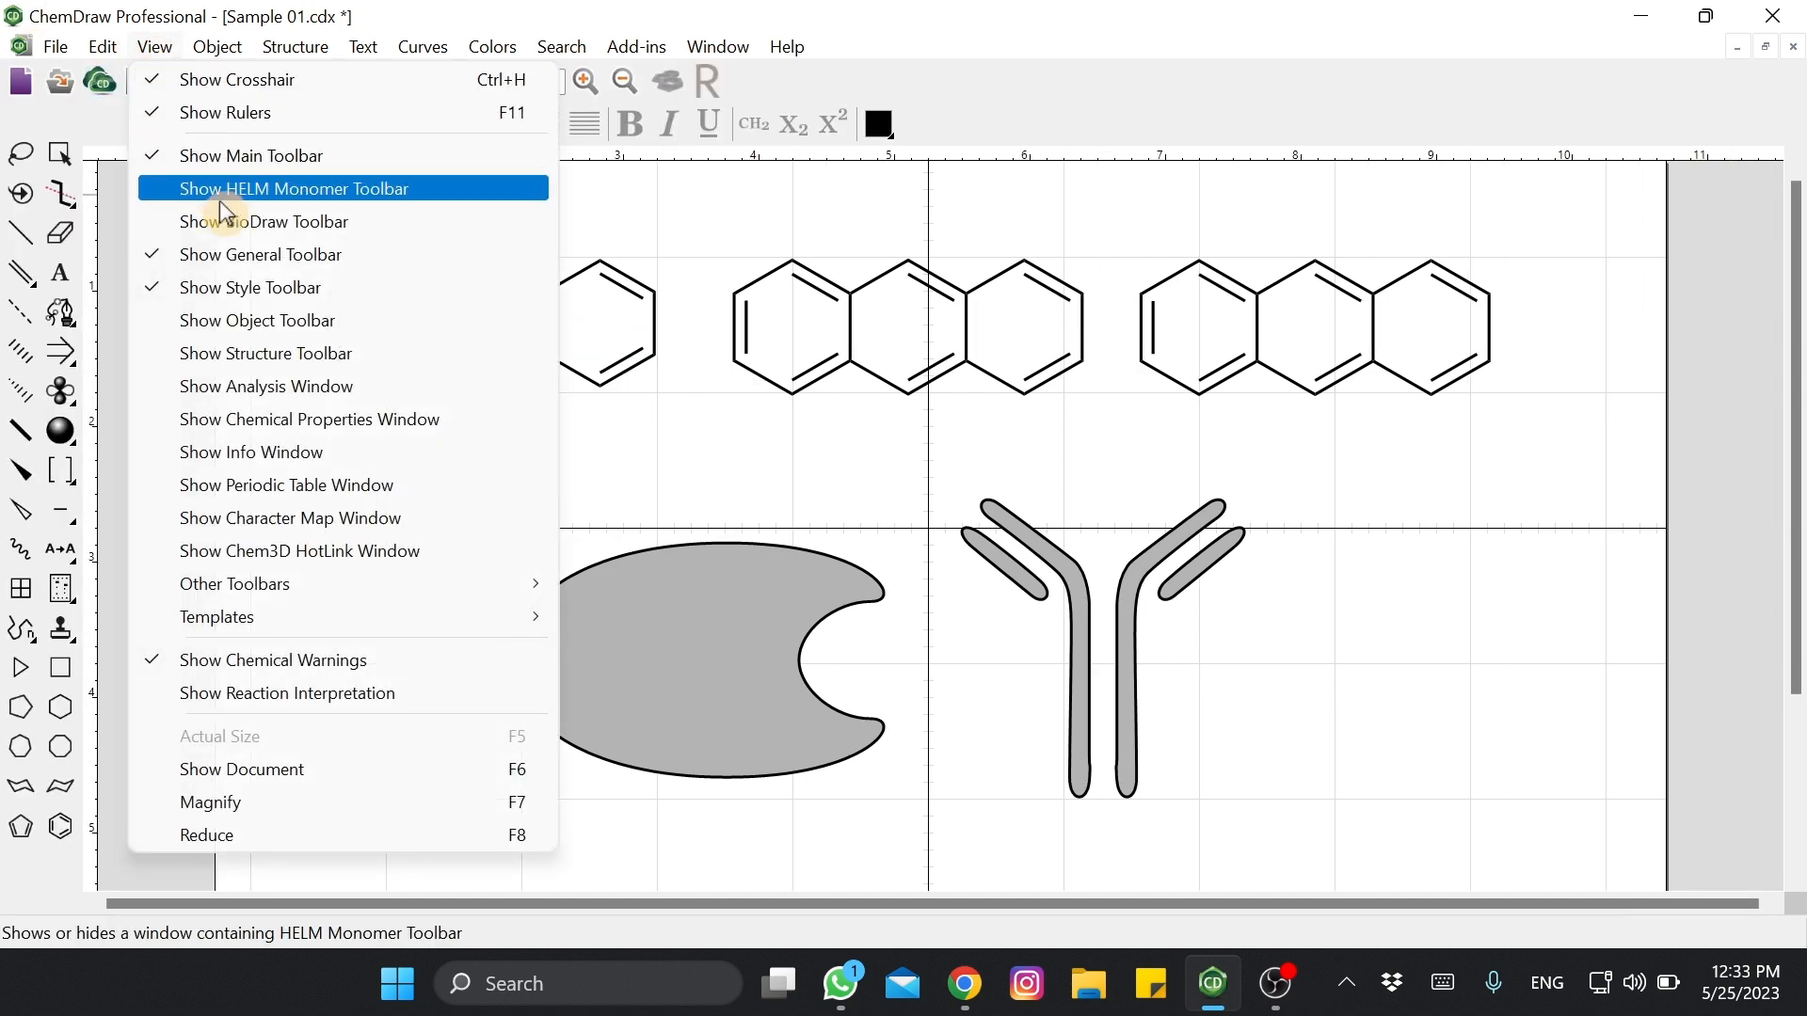
pyautogui.click(282, 355)
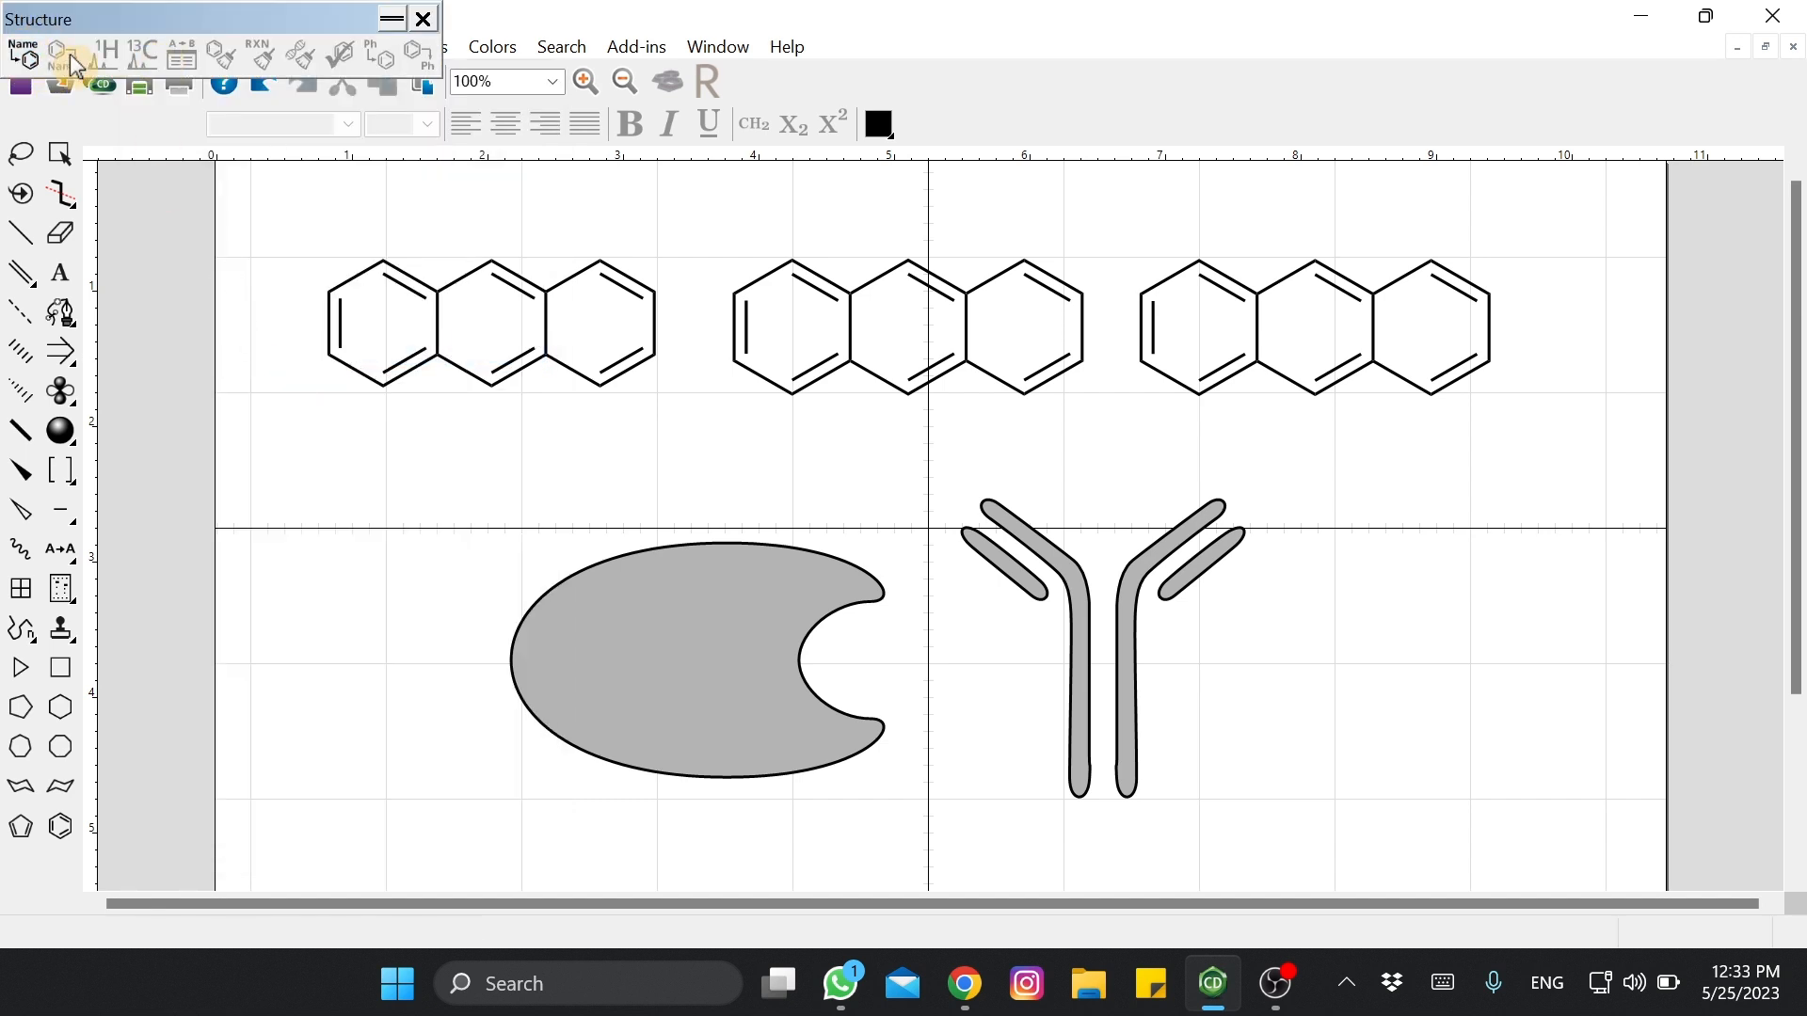
pyautogui.click(23, 55)
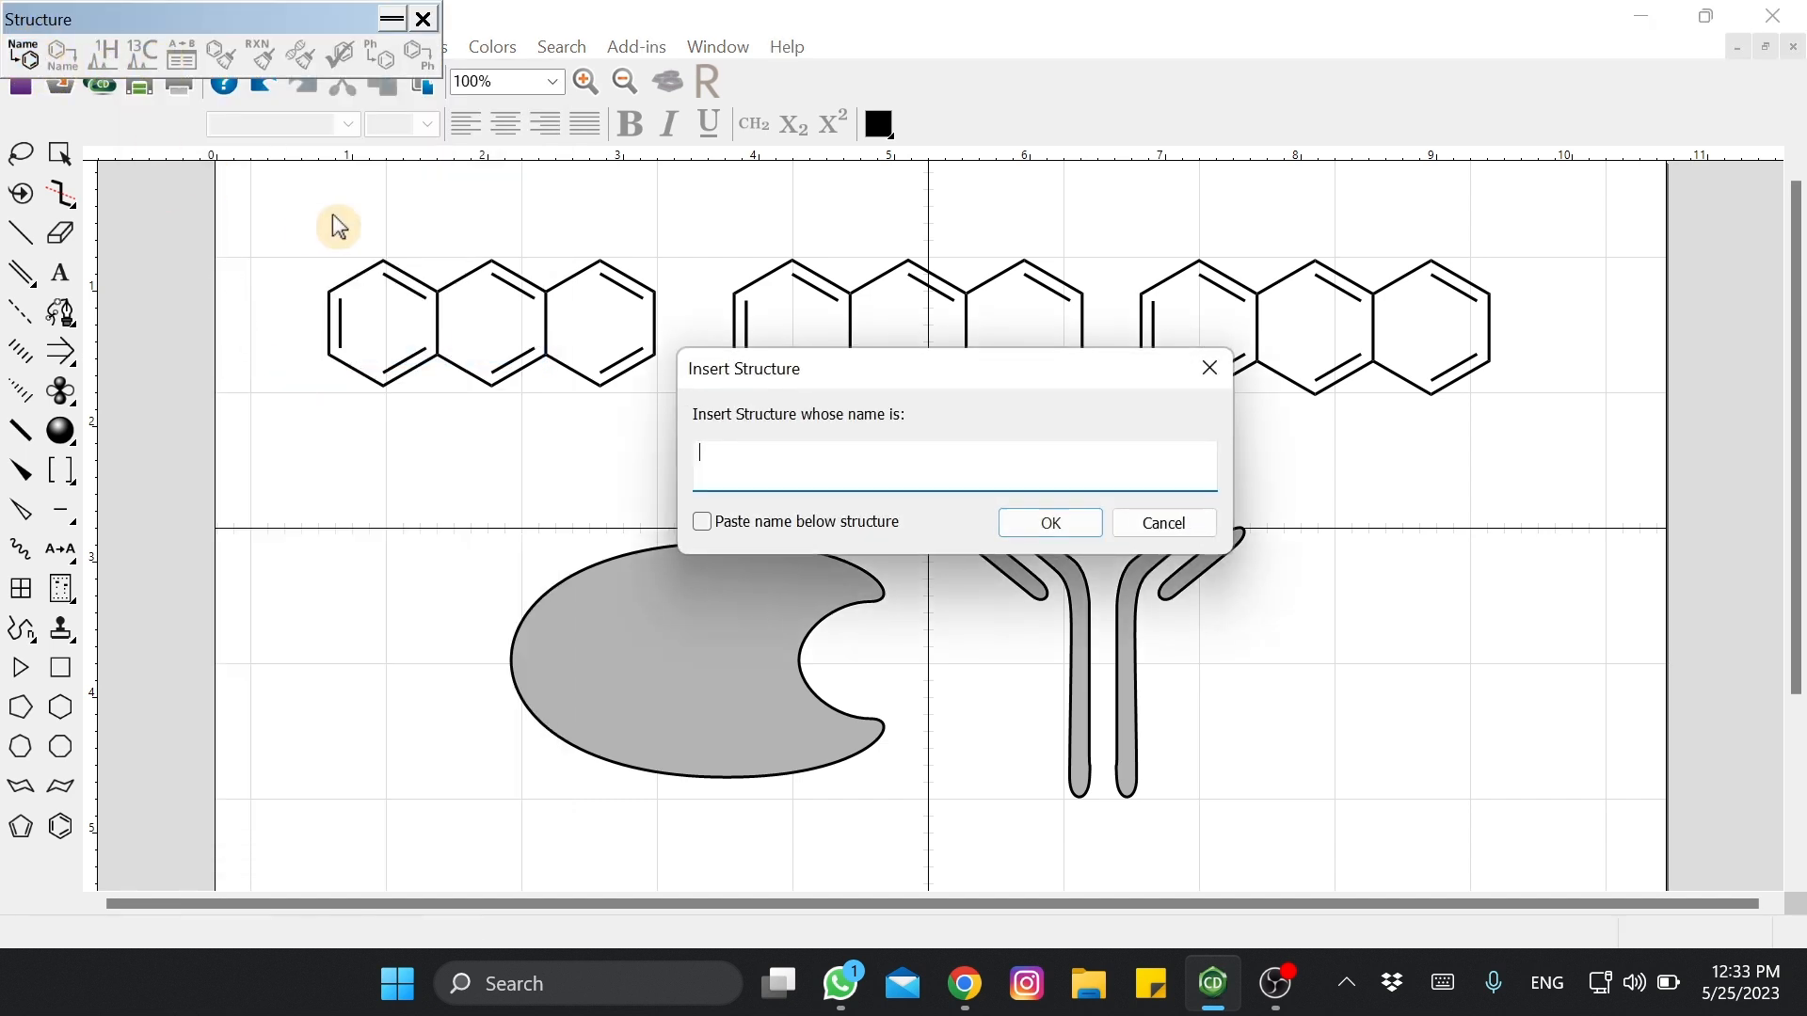
pyautogui.click(1208, 377)
pyautogui.click(424, 18)
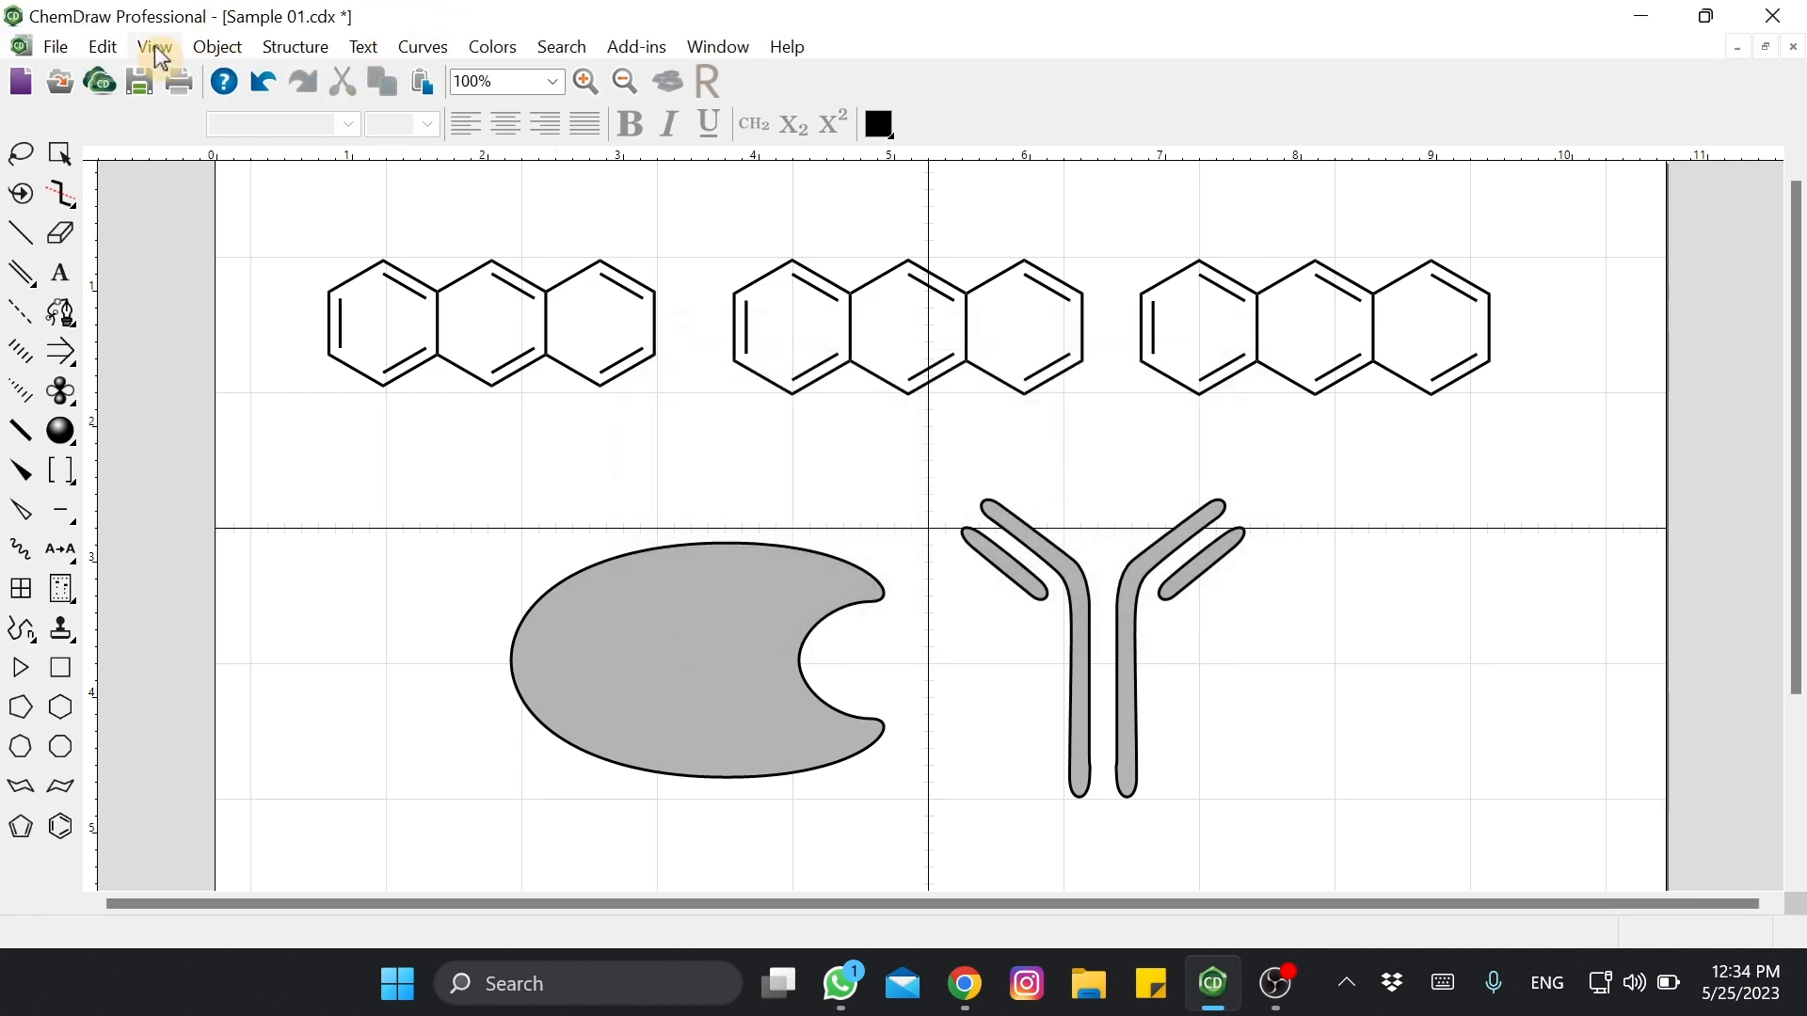
# - Show the Periodic Table window, expand it to include the element property details, and move it up the page
pyautogui.click(155, 49)
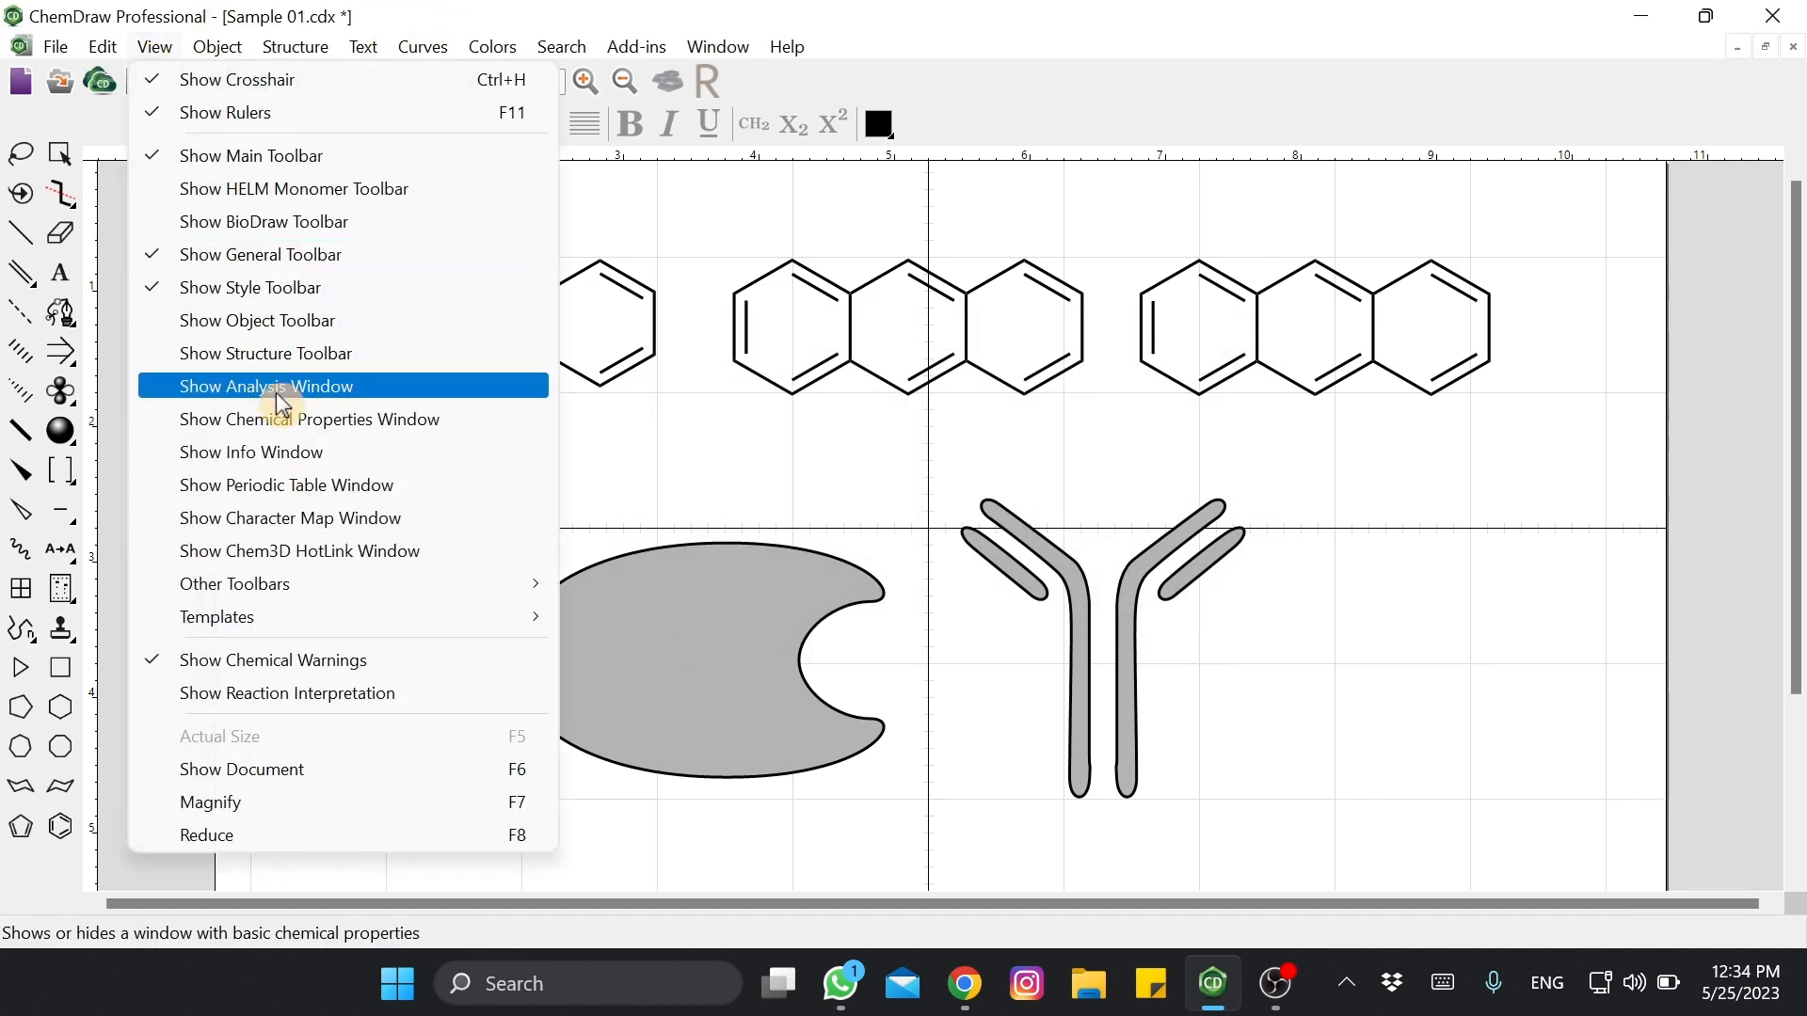
pyautogui.click(299, 482)
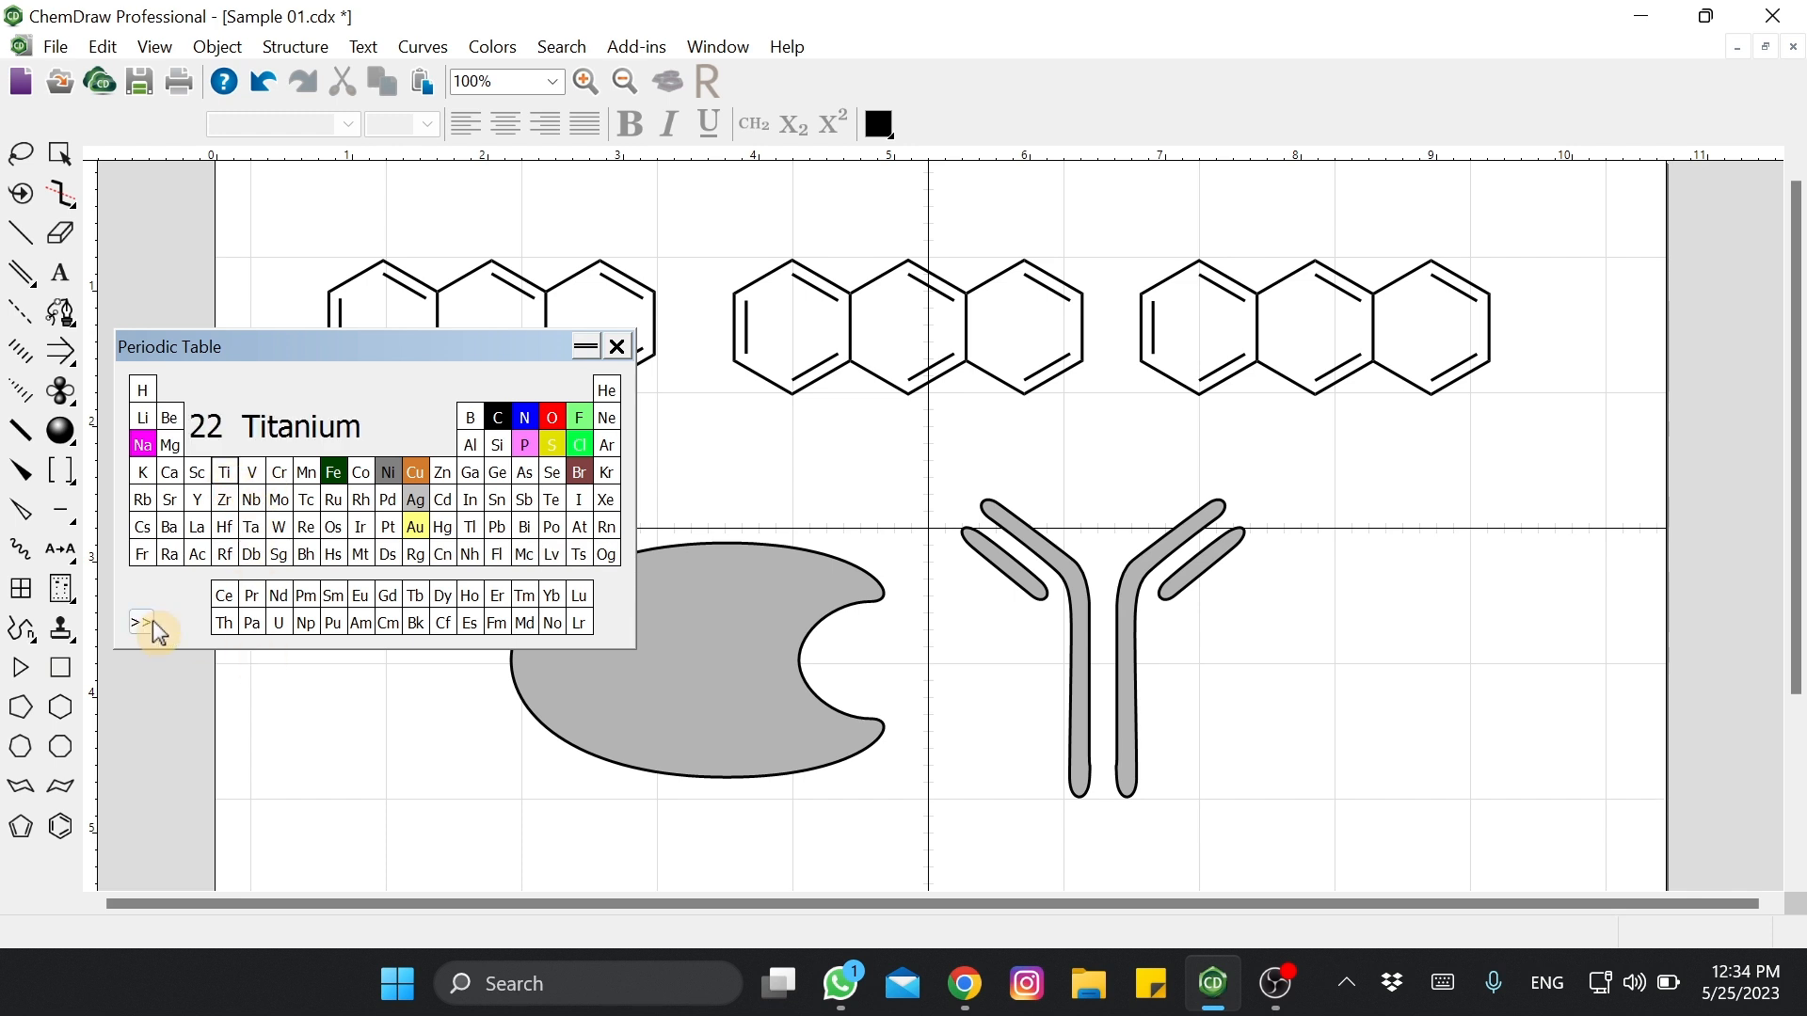
pyautogui.click(143, 623)
pyautogui.moveTo(351, 346); pyautogui.dragTo(371, 230)
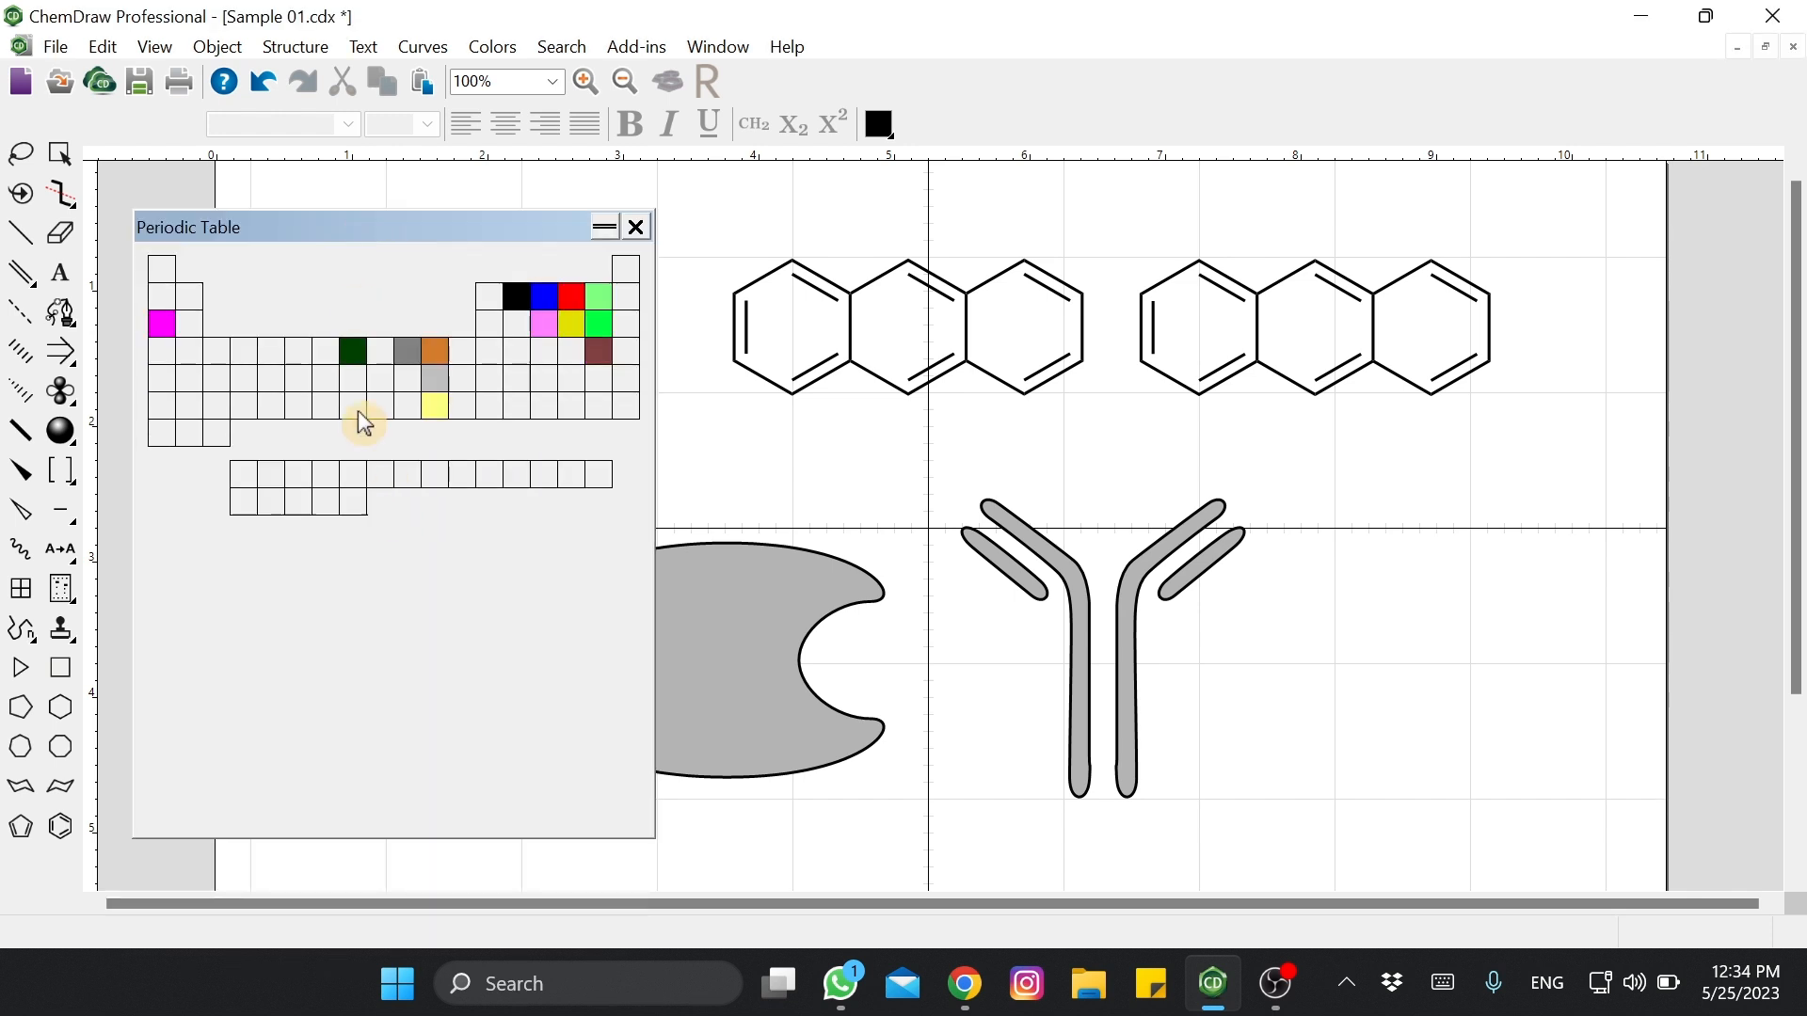
# - Place the element symbols Co and Ti side by side below the right fused-ring structure
pyautogui.click(382, 352)
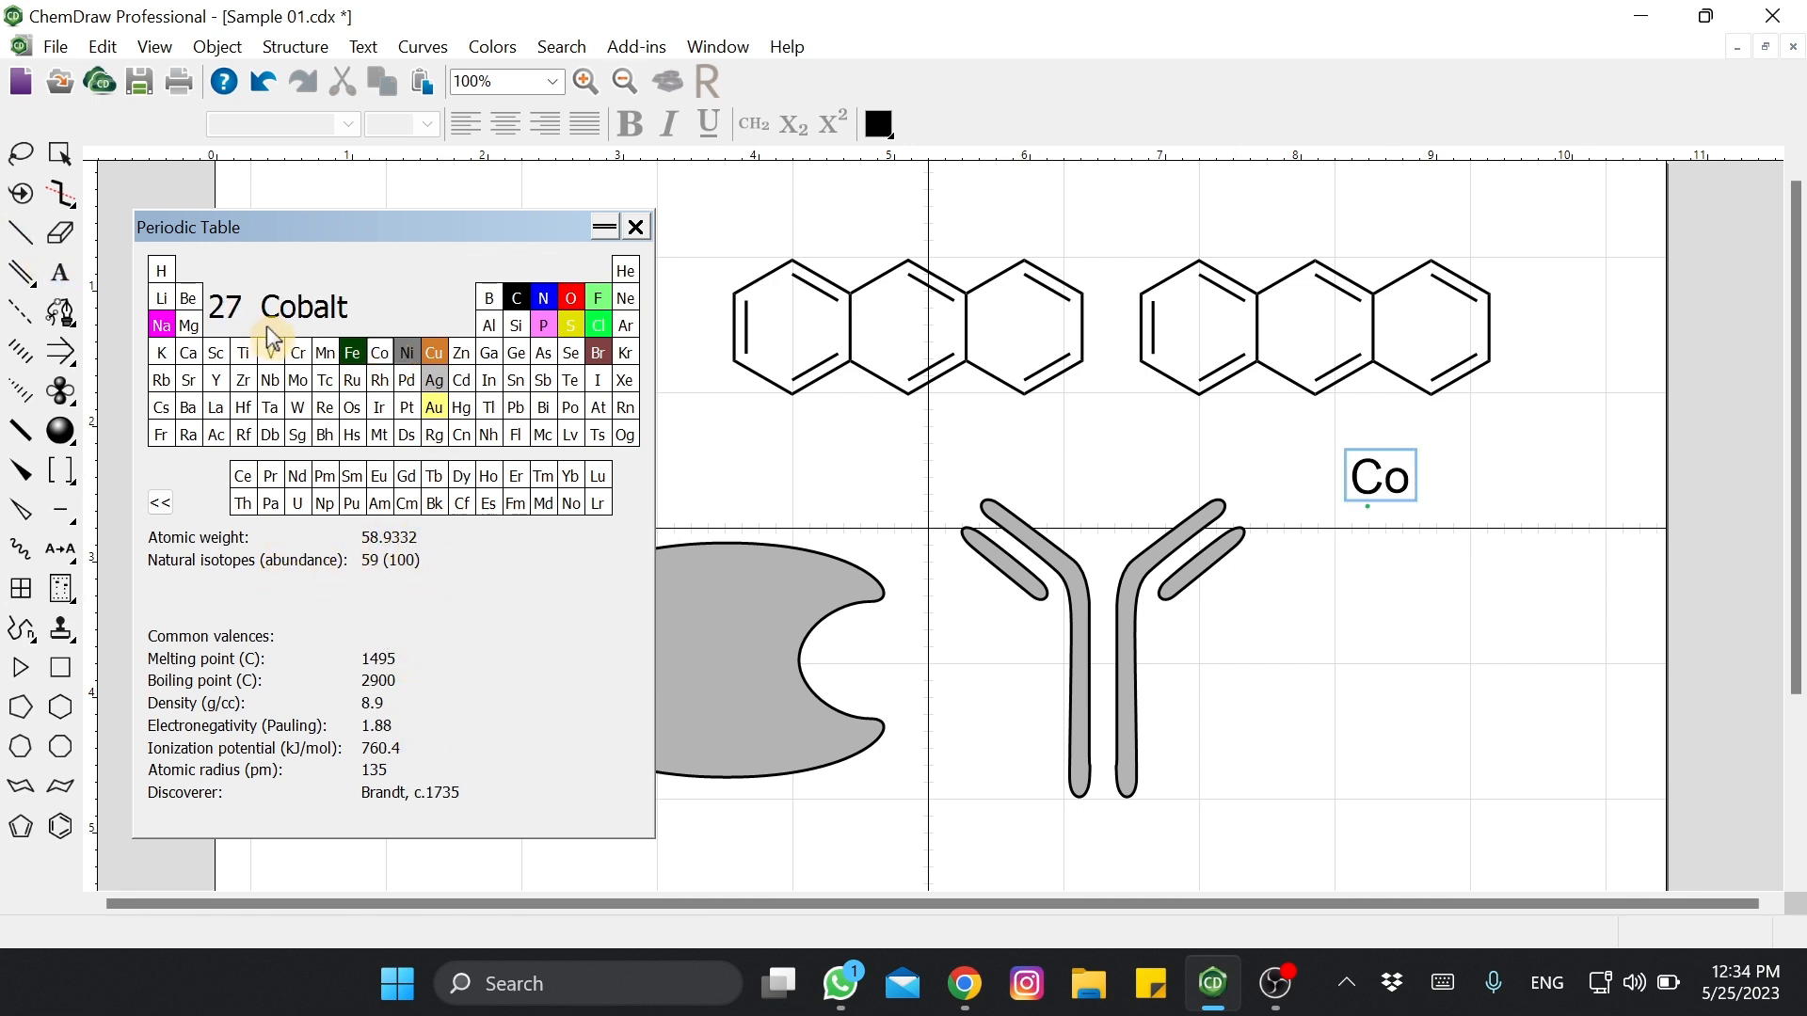
pyautogui.click(242, 356)
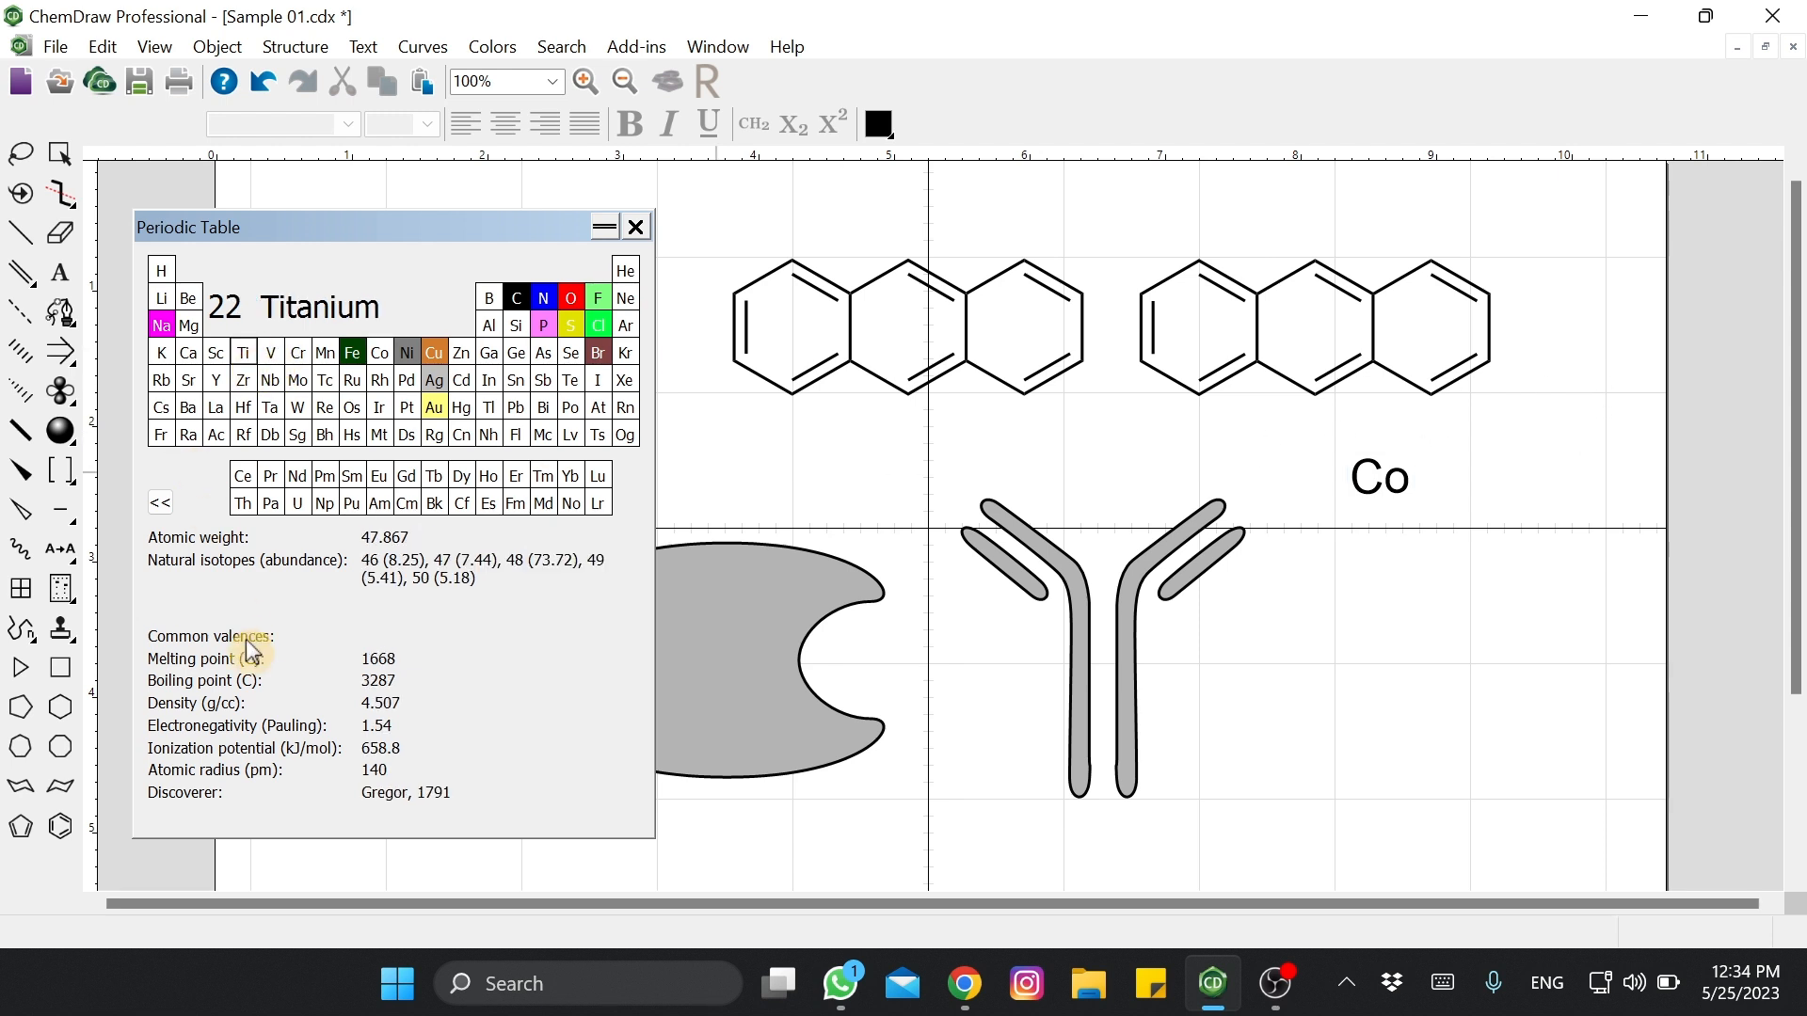
pyautogui.click(1455, 477)
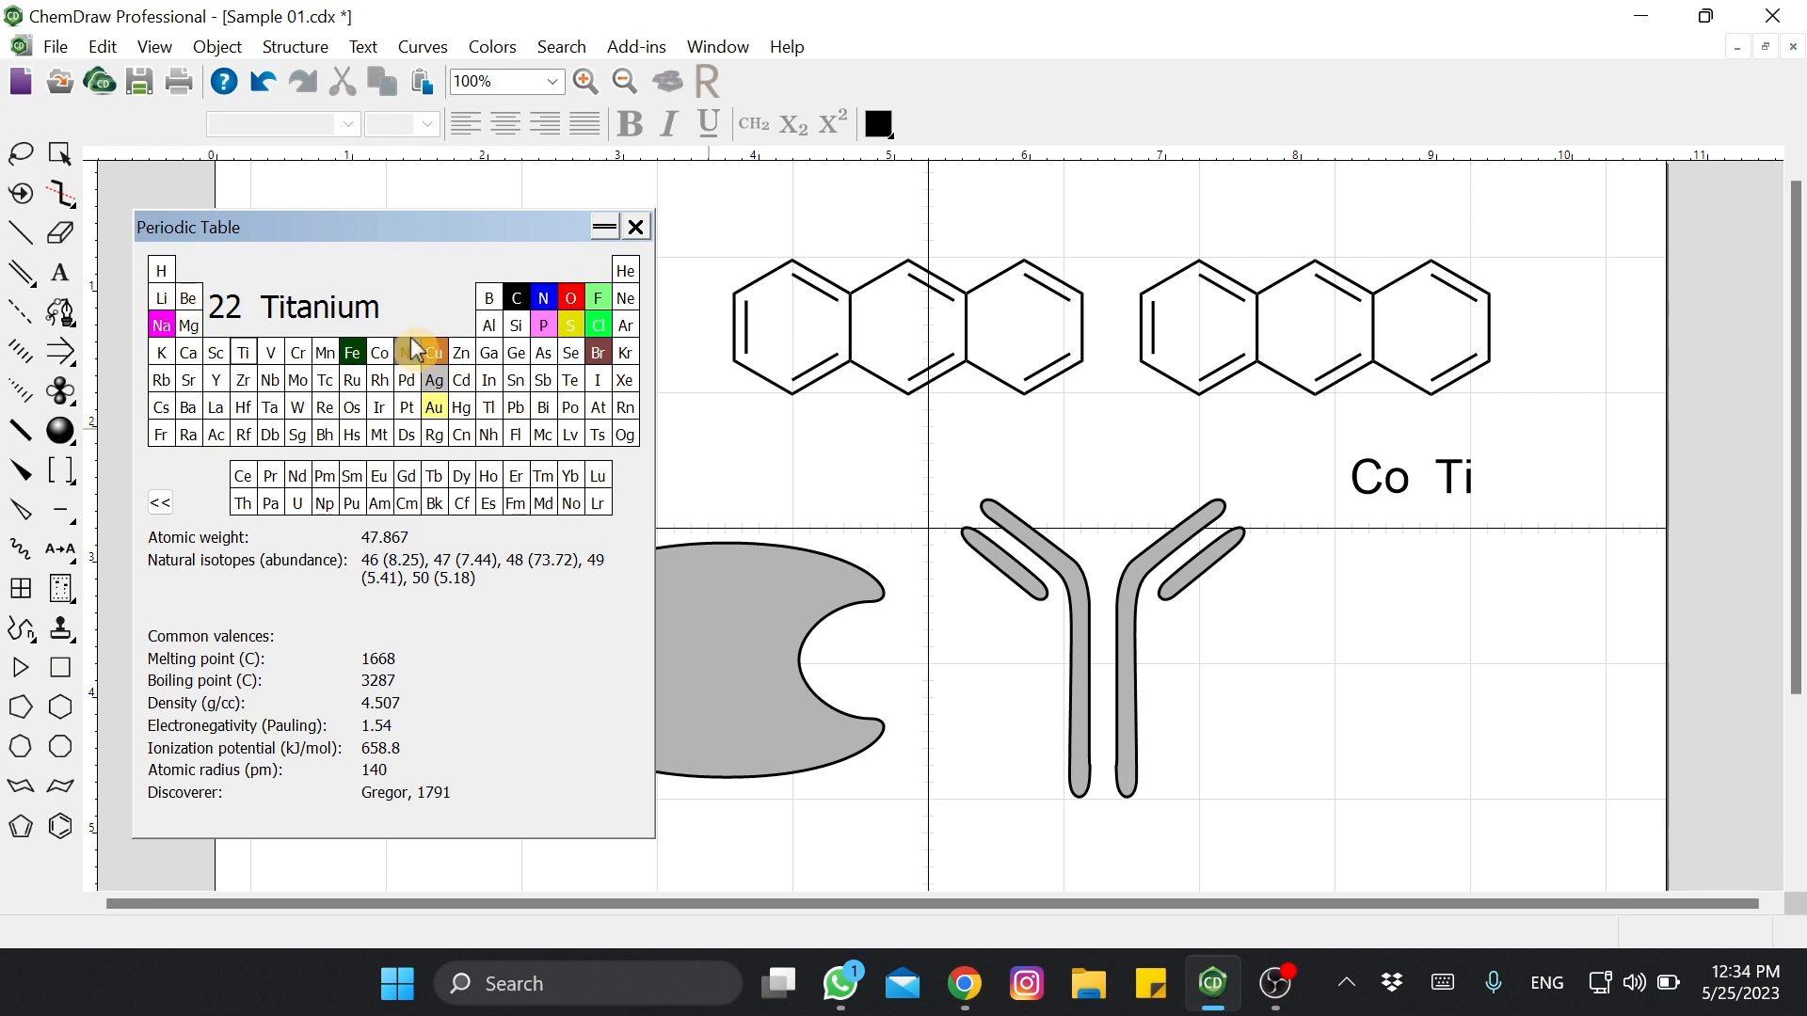
# - Replace the top atom of the middle structure's central ring with Zn, add W beside the immunoglobulin, and close the Periodic Table
pyautogui.click(462, 355)
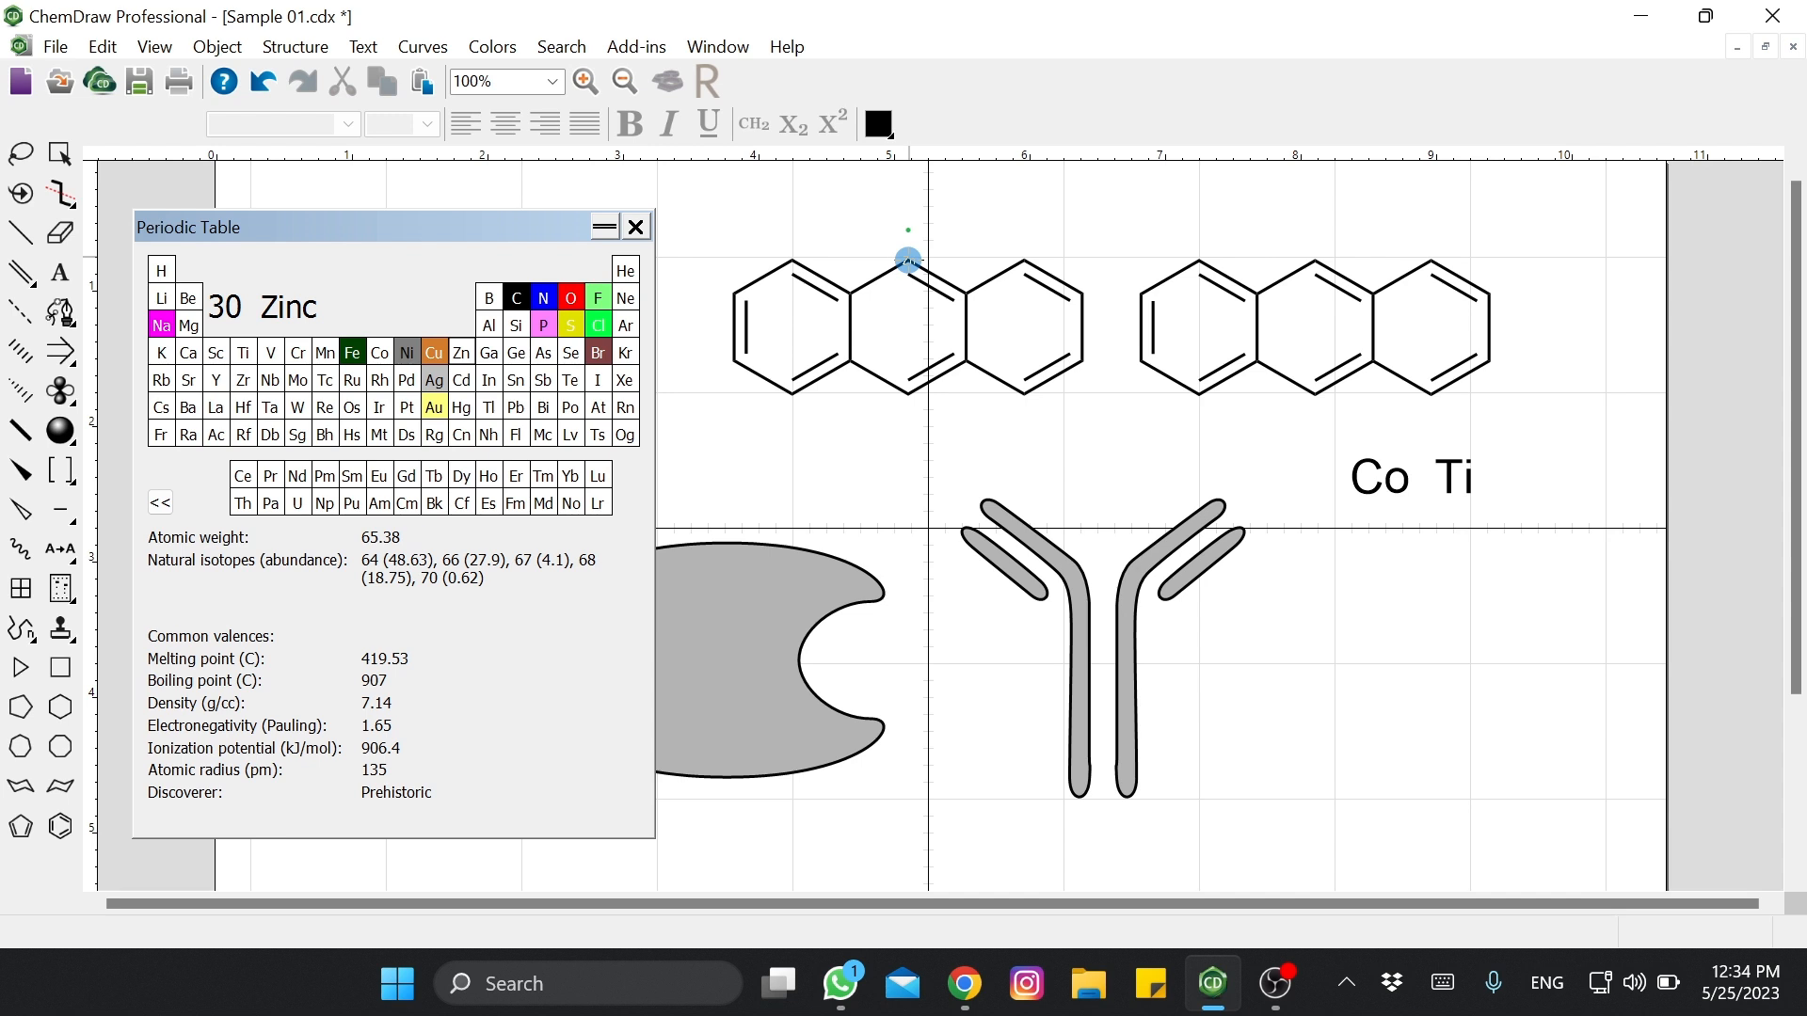
pyautogui.click(908, 259)
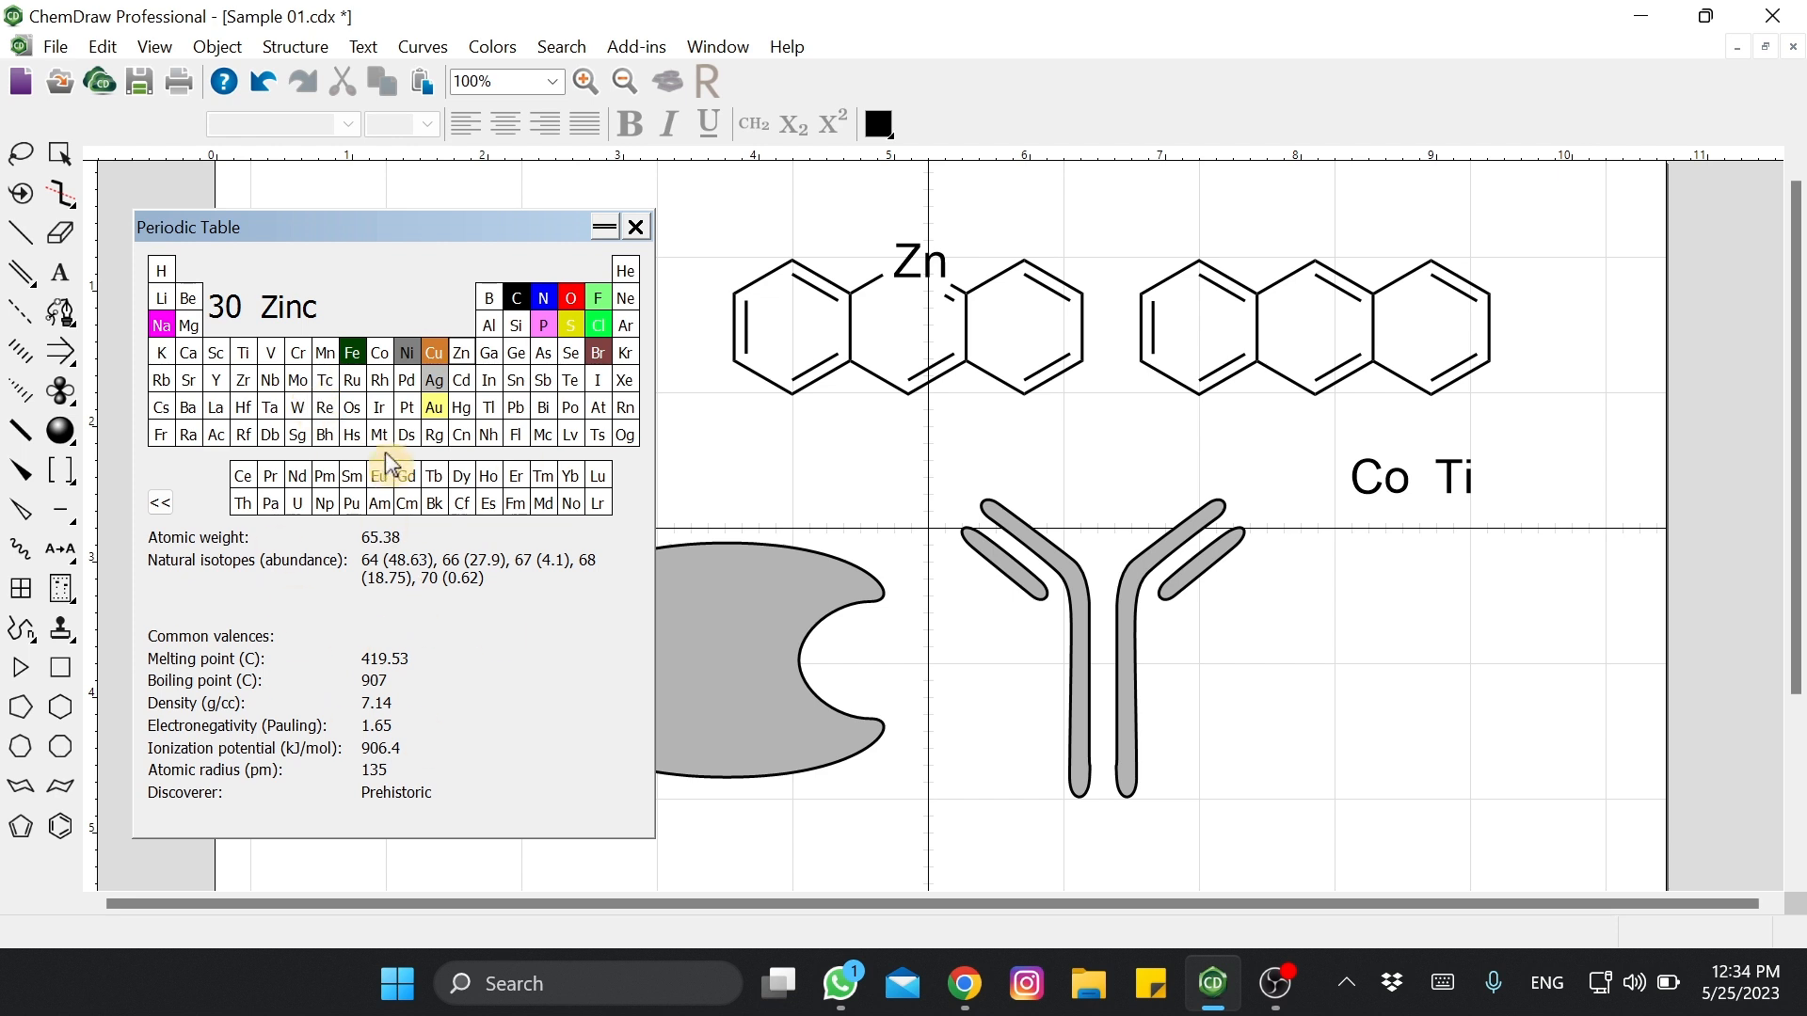
pyautogui.click(296, 406)
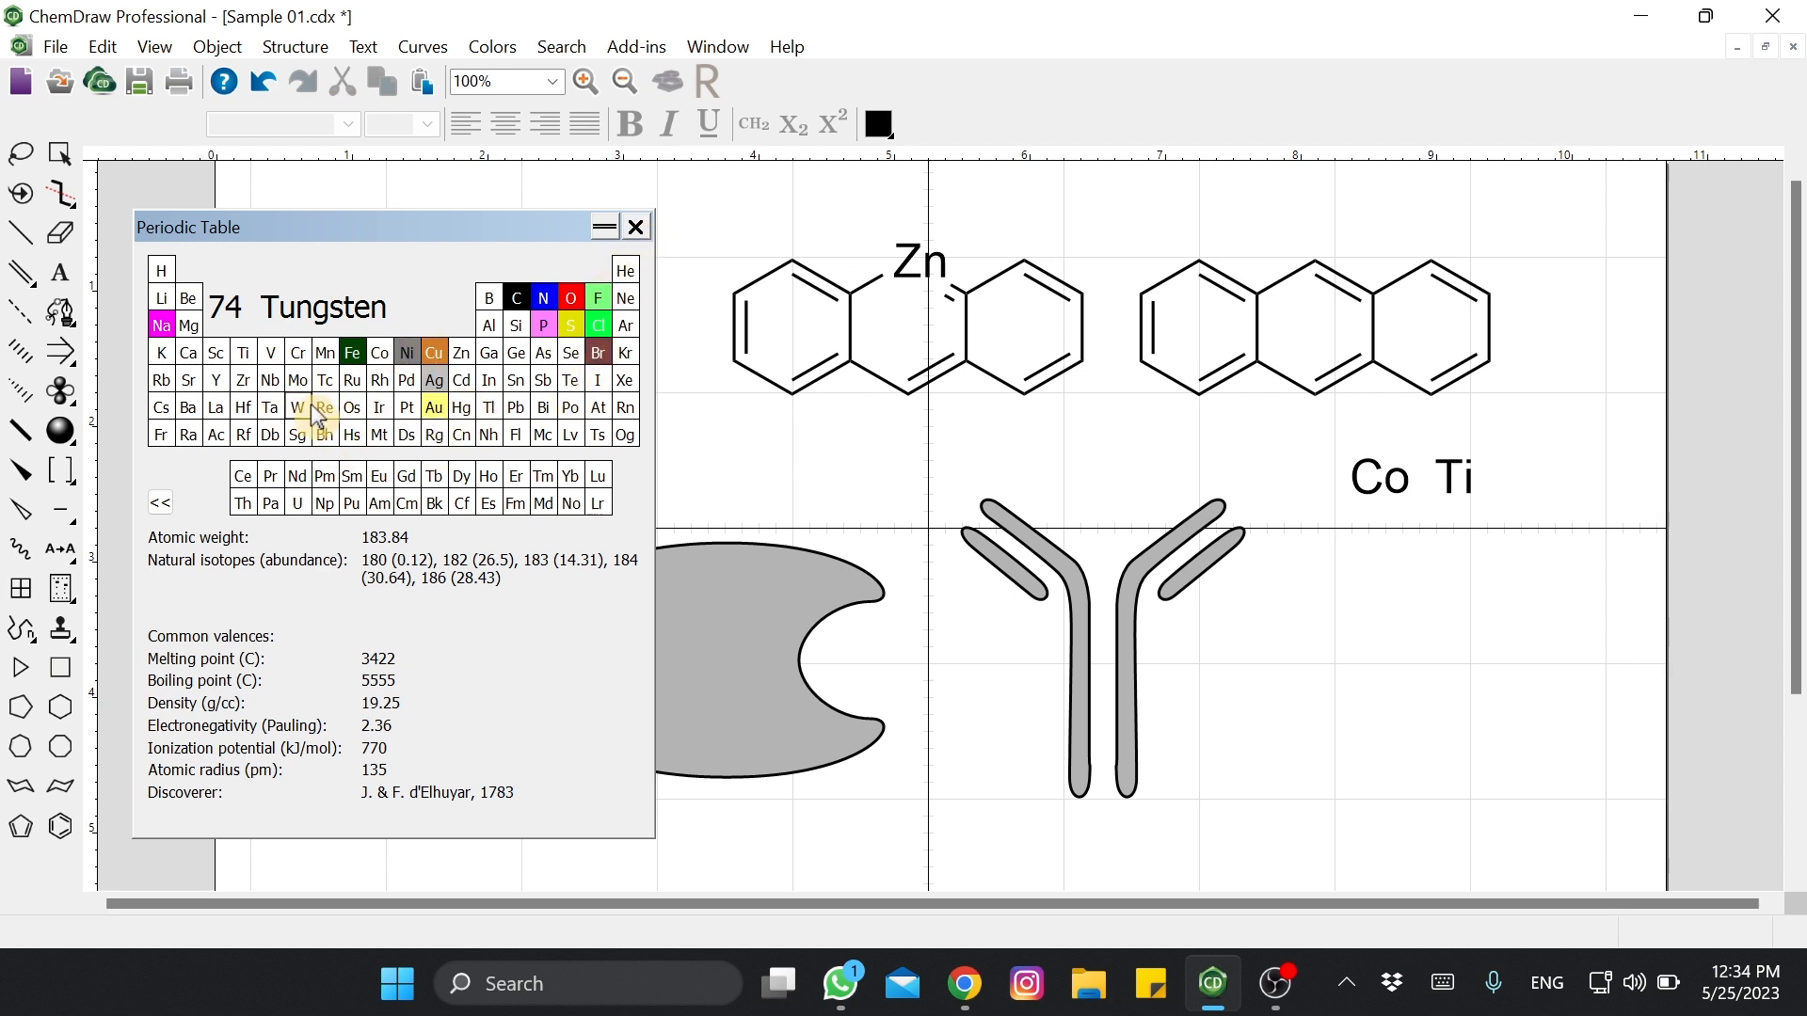
pyautogui.click(1316, 643)
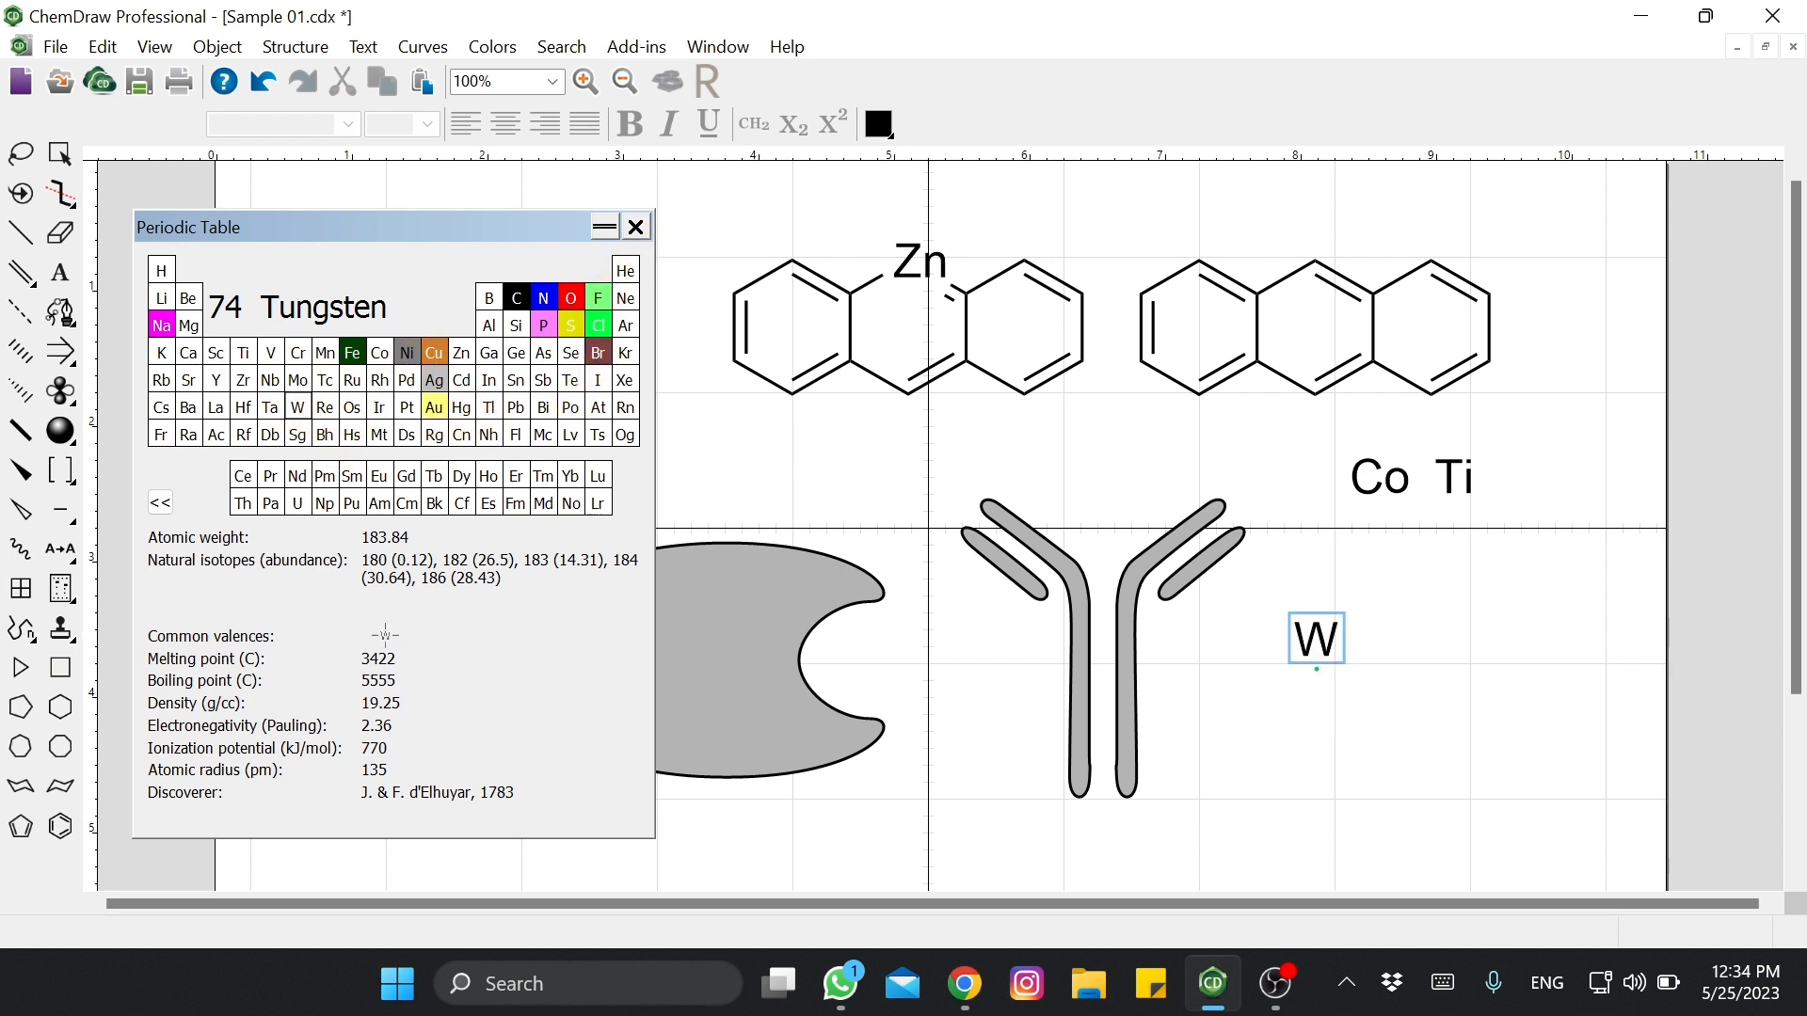
pyautogui.click(636, 227)
# - Open the Aromatics templates, try placing a fullerene cage beside the notched oval, undo it, and close the templates
pyautogui.click(155, 47)
pyautogui.click(158, 50)
pyautogui.click(156, 48)
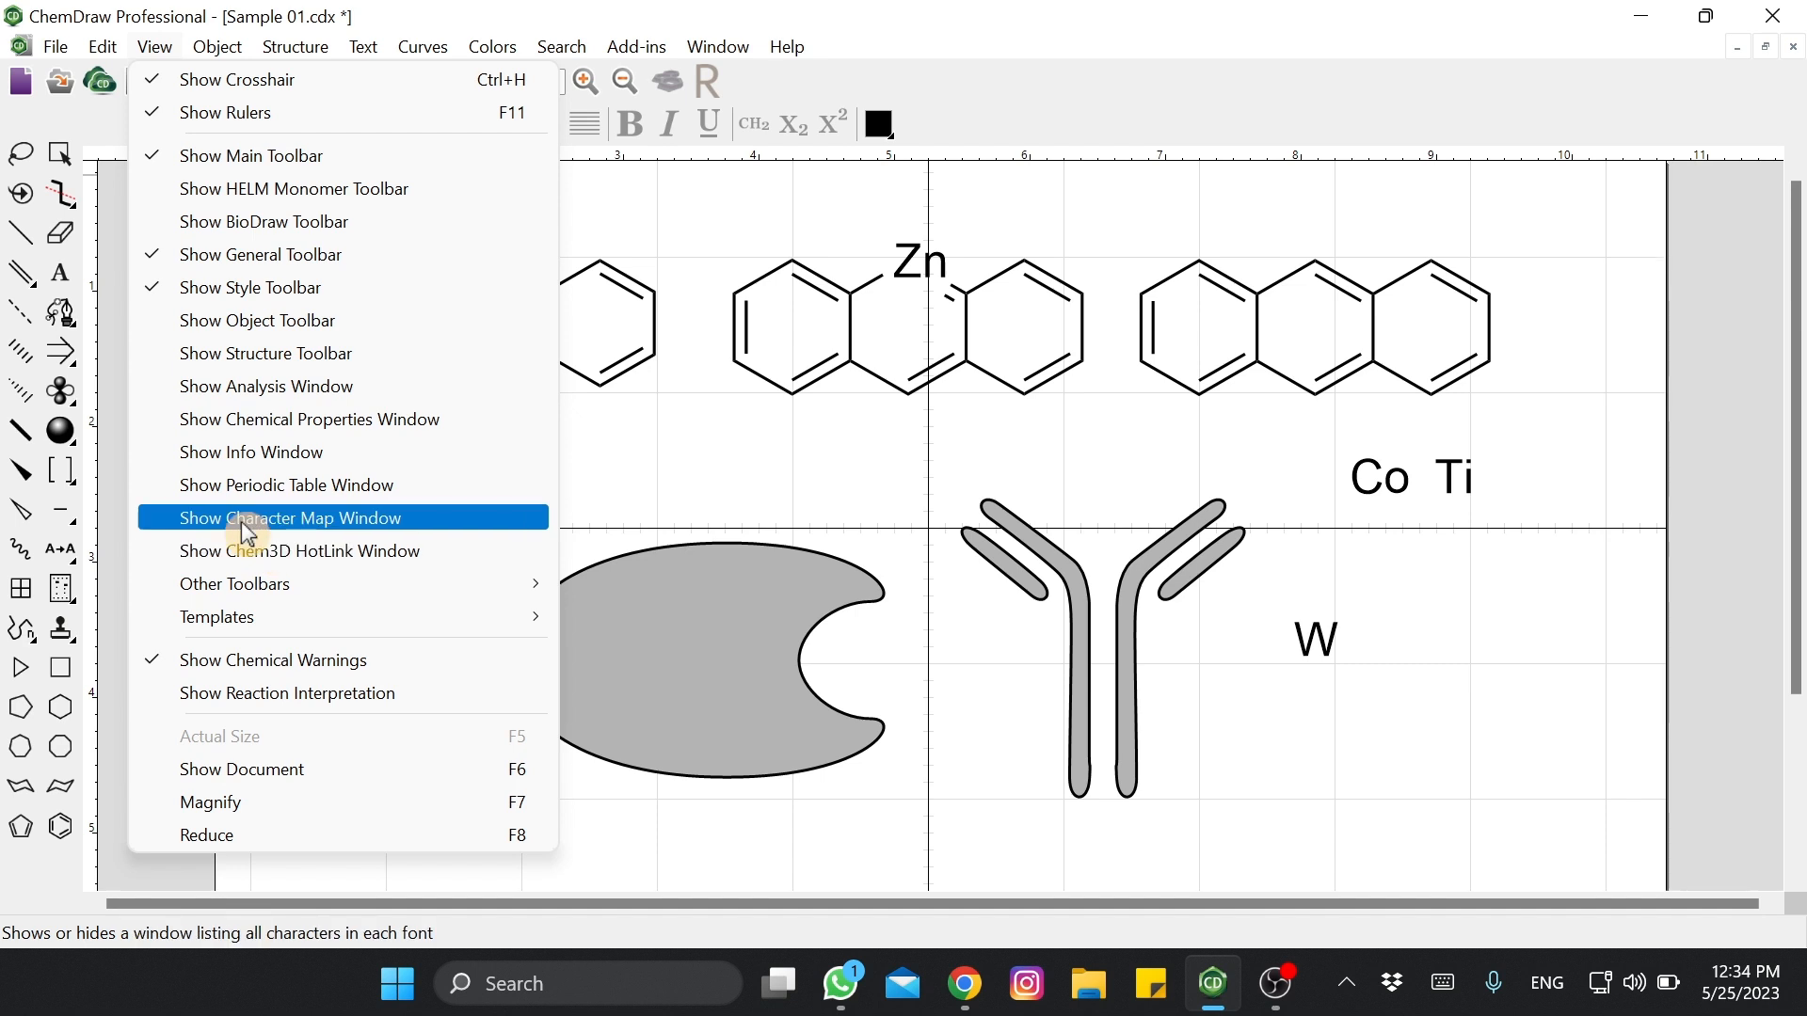
pyautogui.moveTo(428, 583)
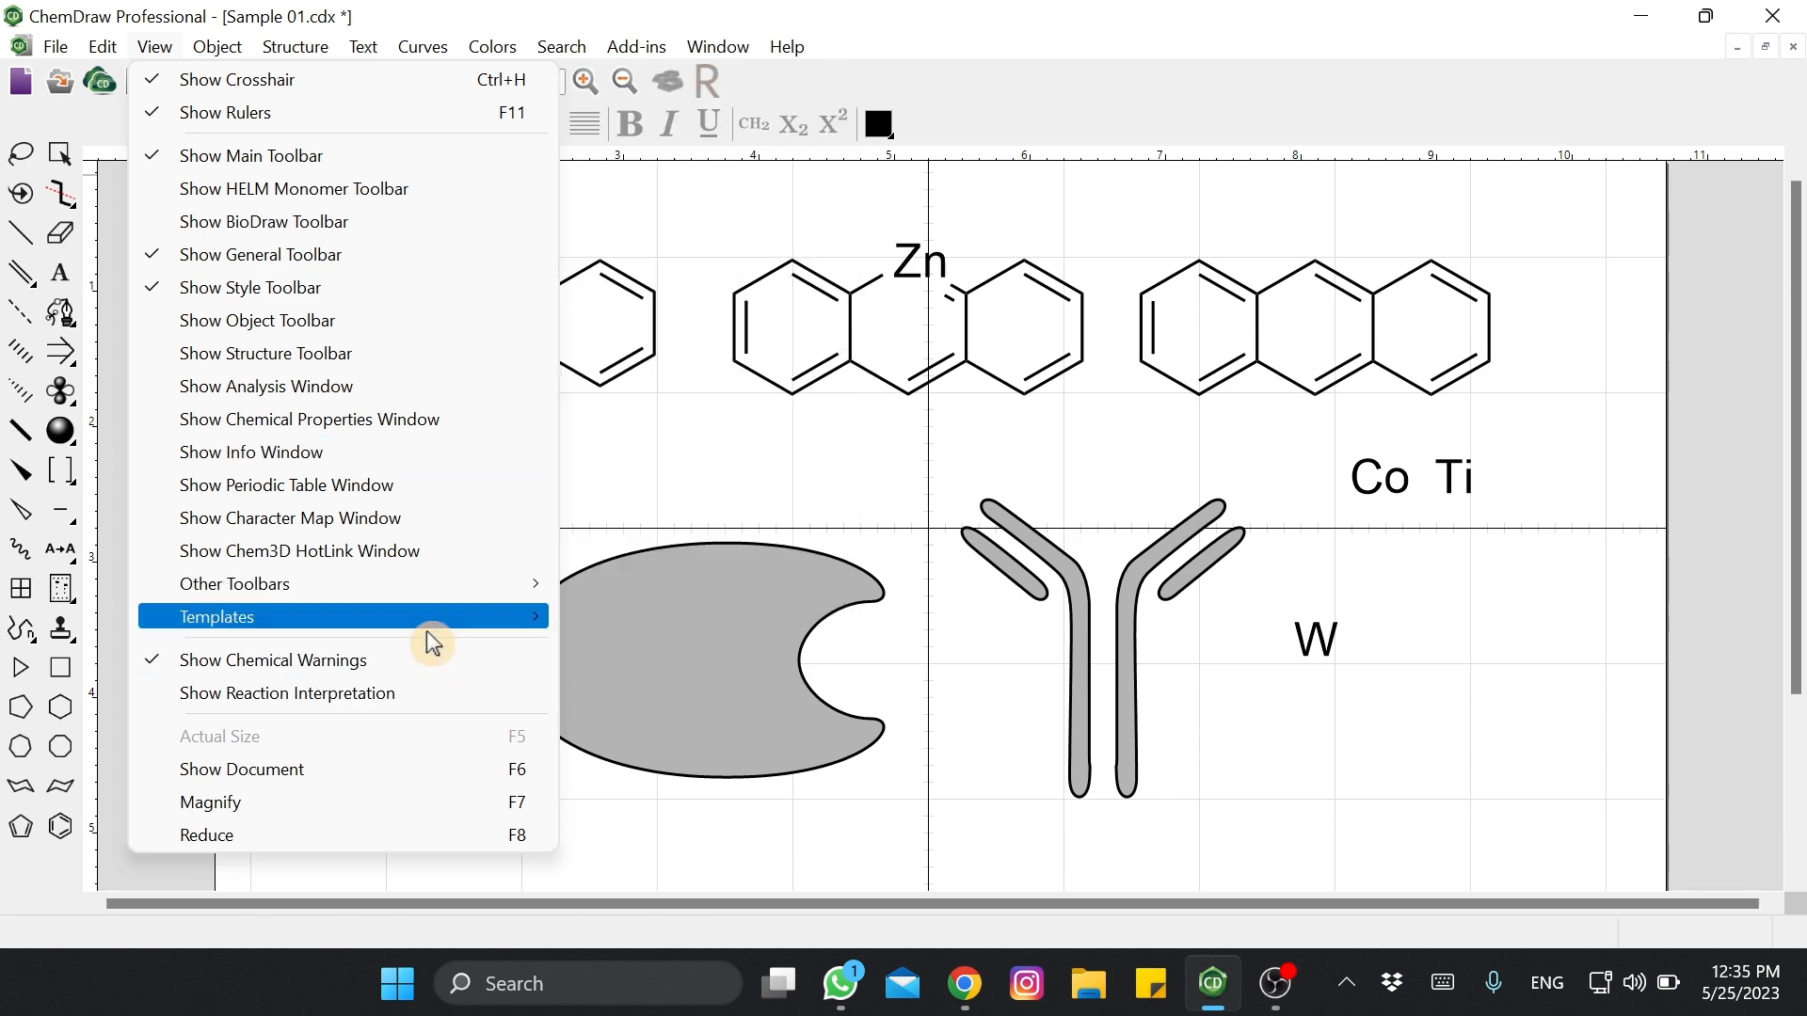
pyautogui.moveTo(415, 616)
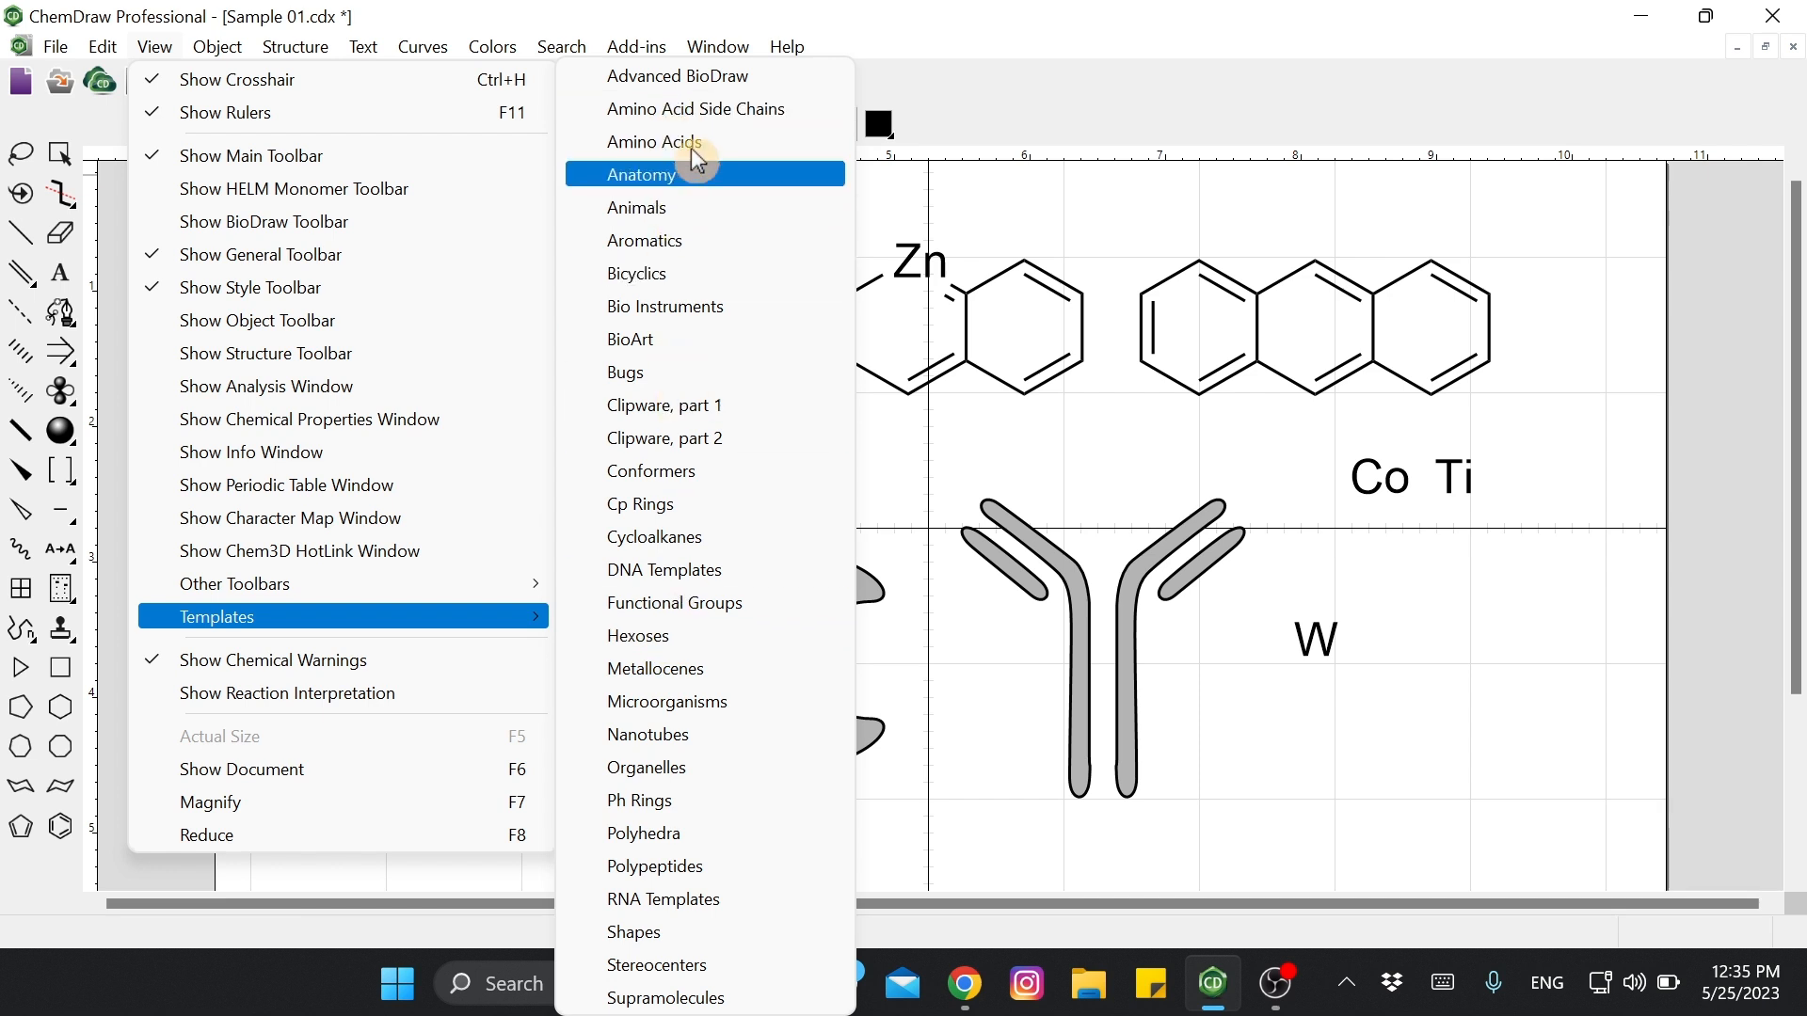
pyautogui.click(666, 247)
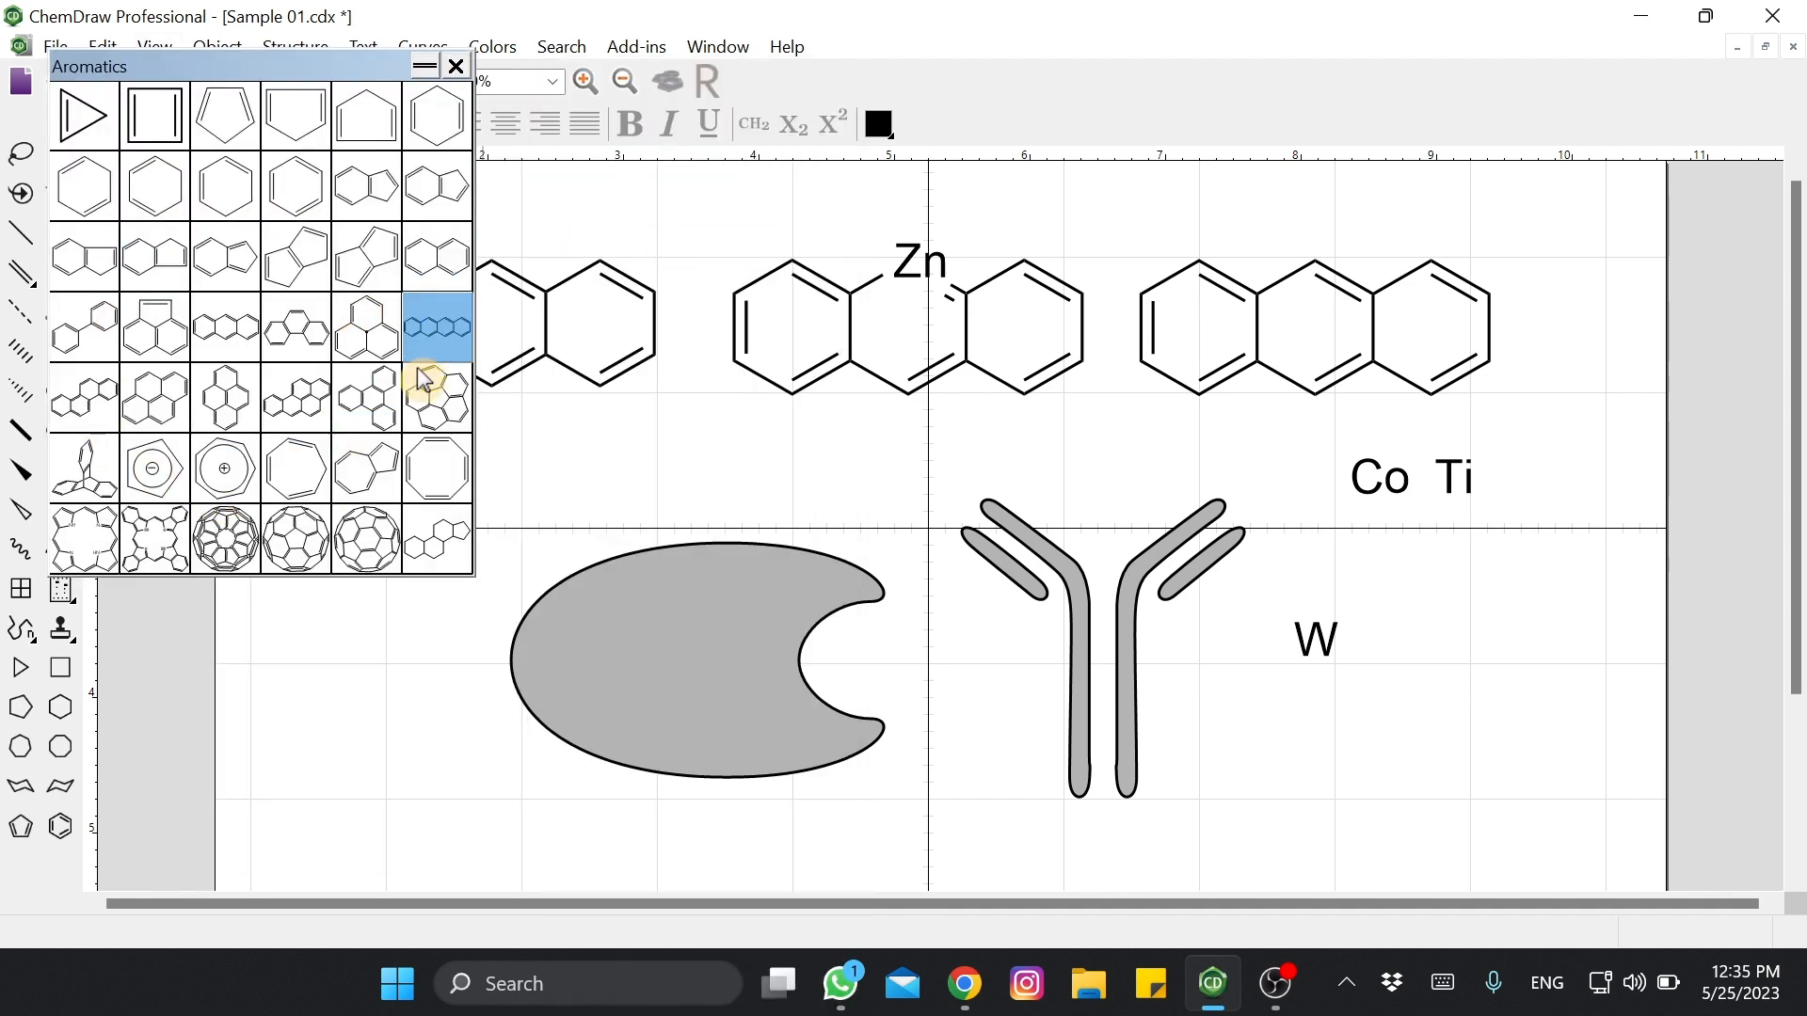
pyautogui.click(226, 539)
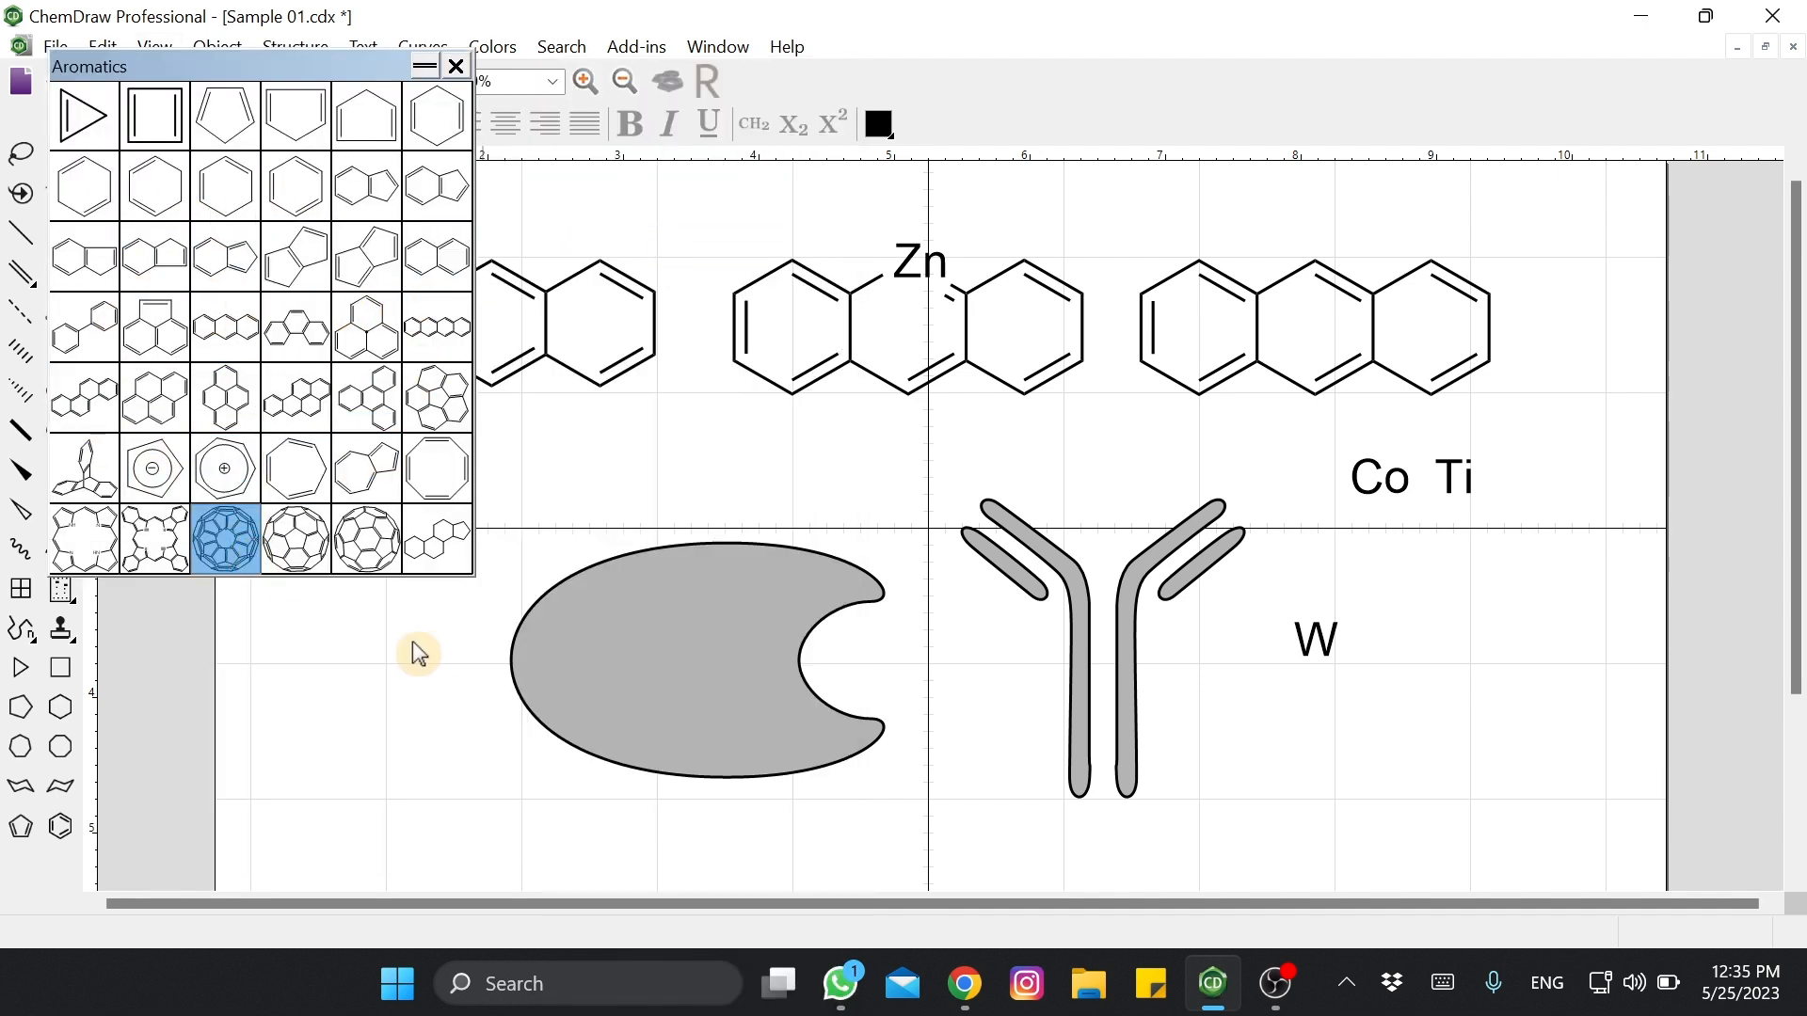
pyautogui.click(271, 636)
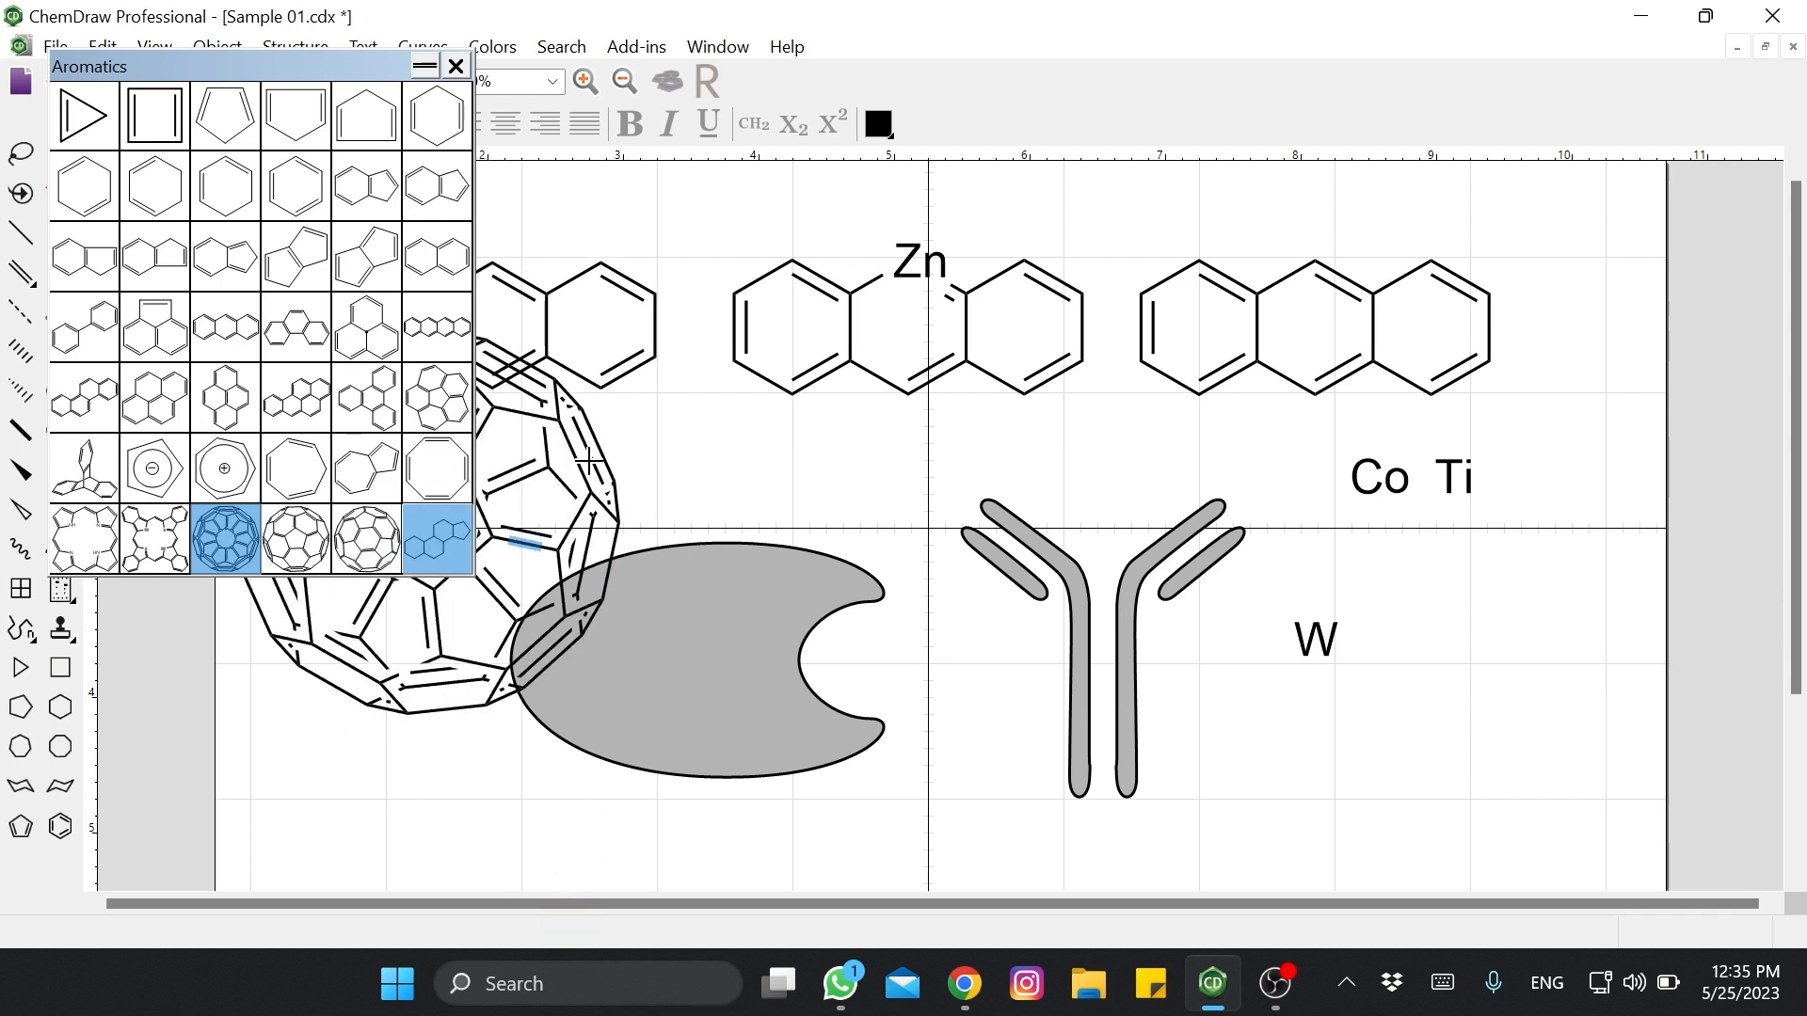
pyautogui.hotkey('ctrl', 'z')
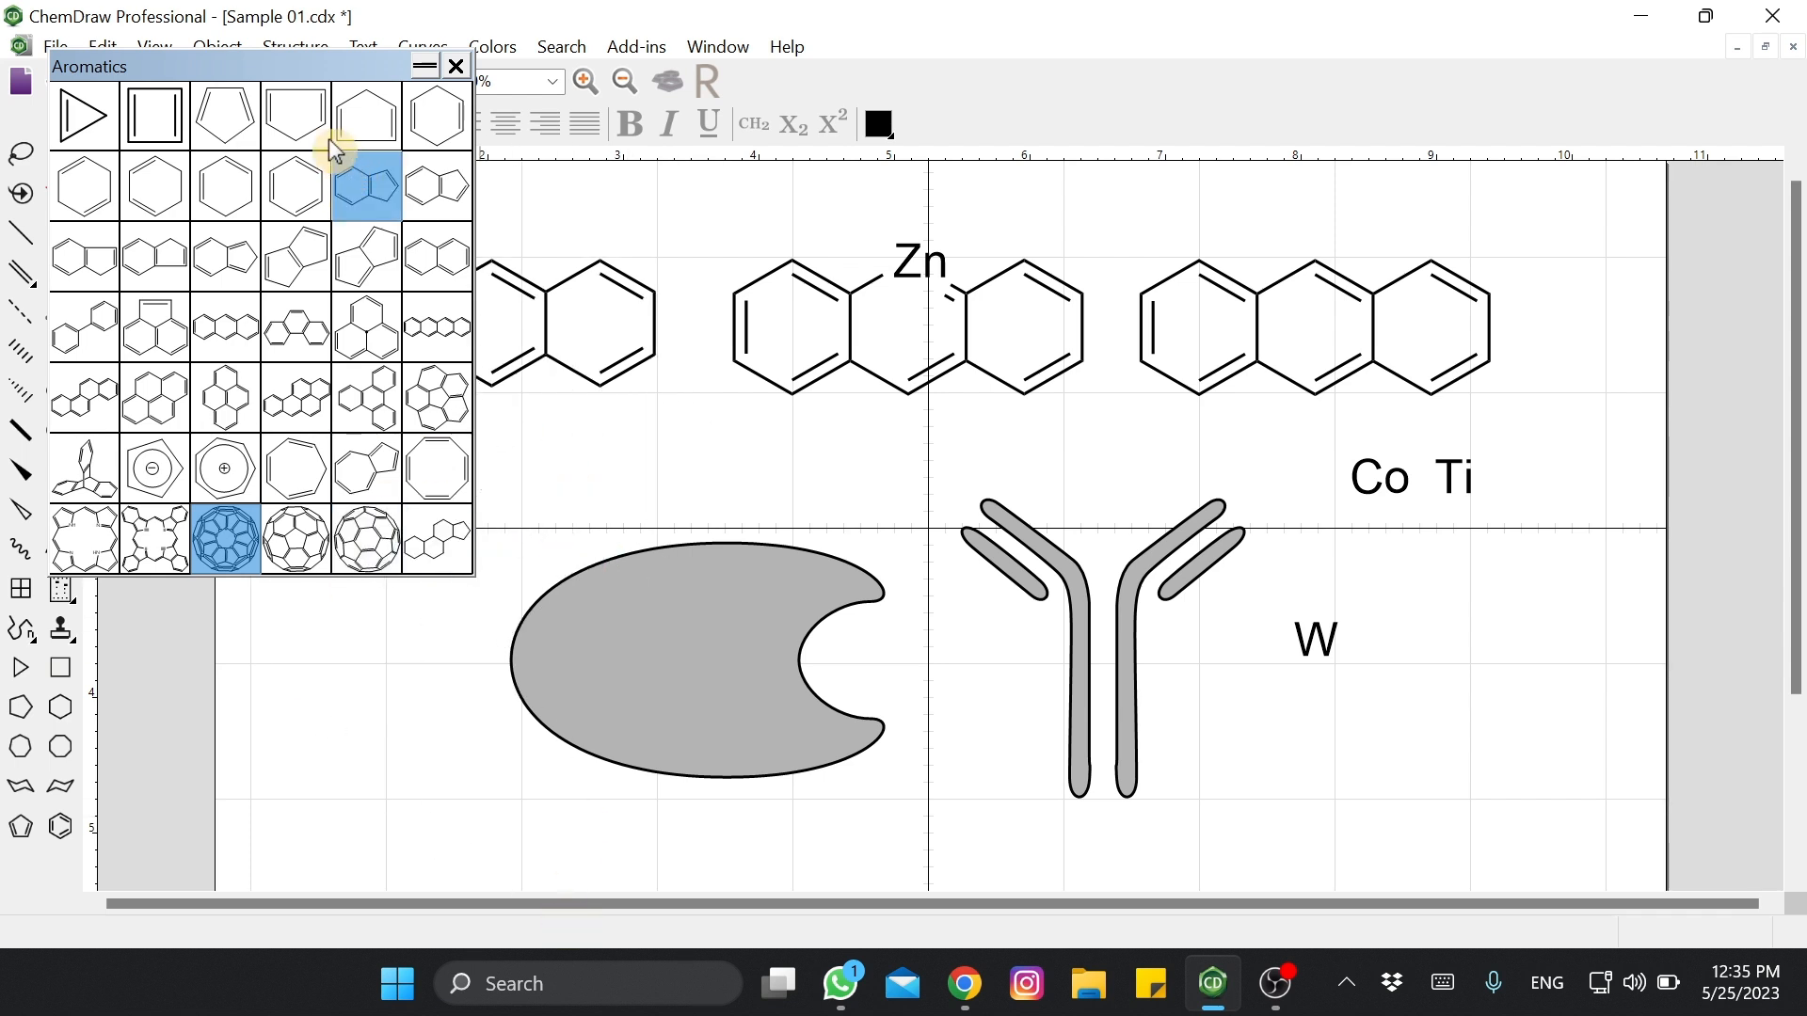
pyautogui.click(456, 66)
pyautogui.click(150, 49)
pyautogui.moveTo(217, 47)
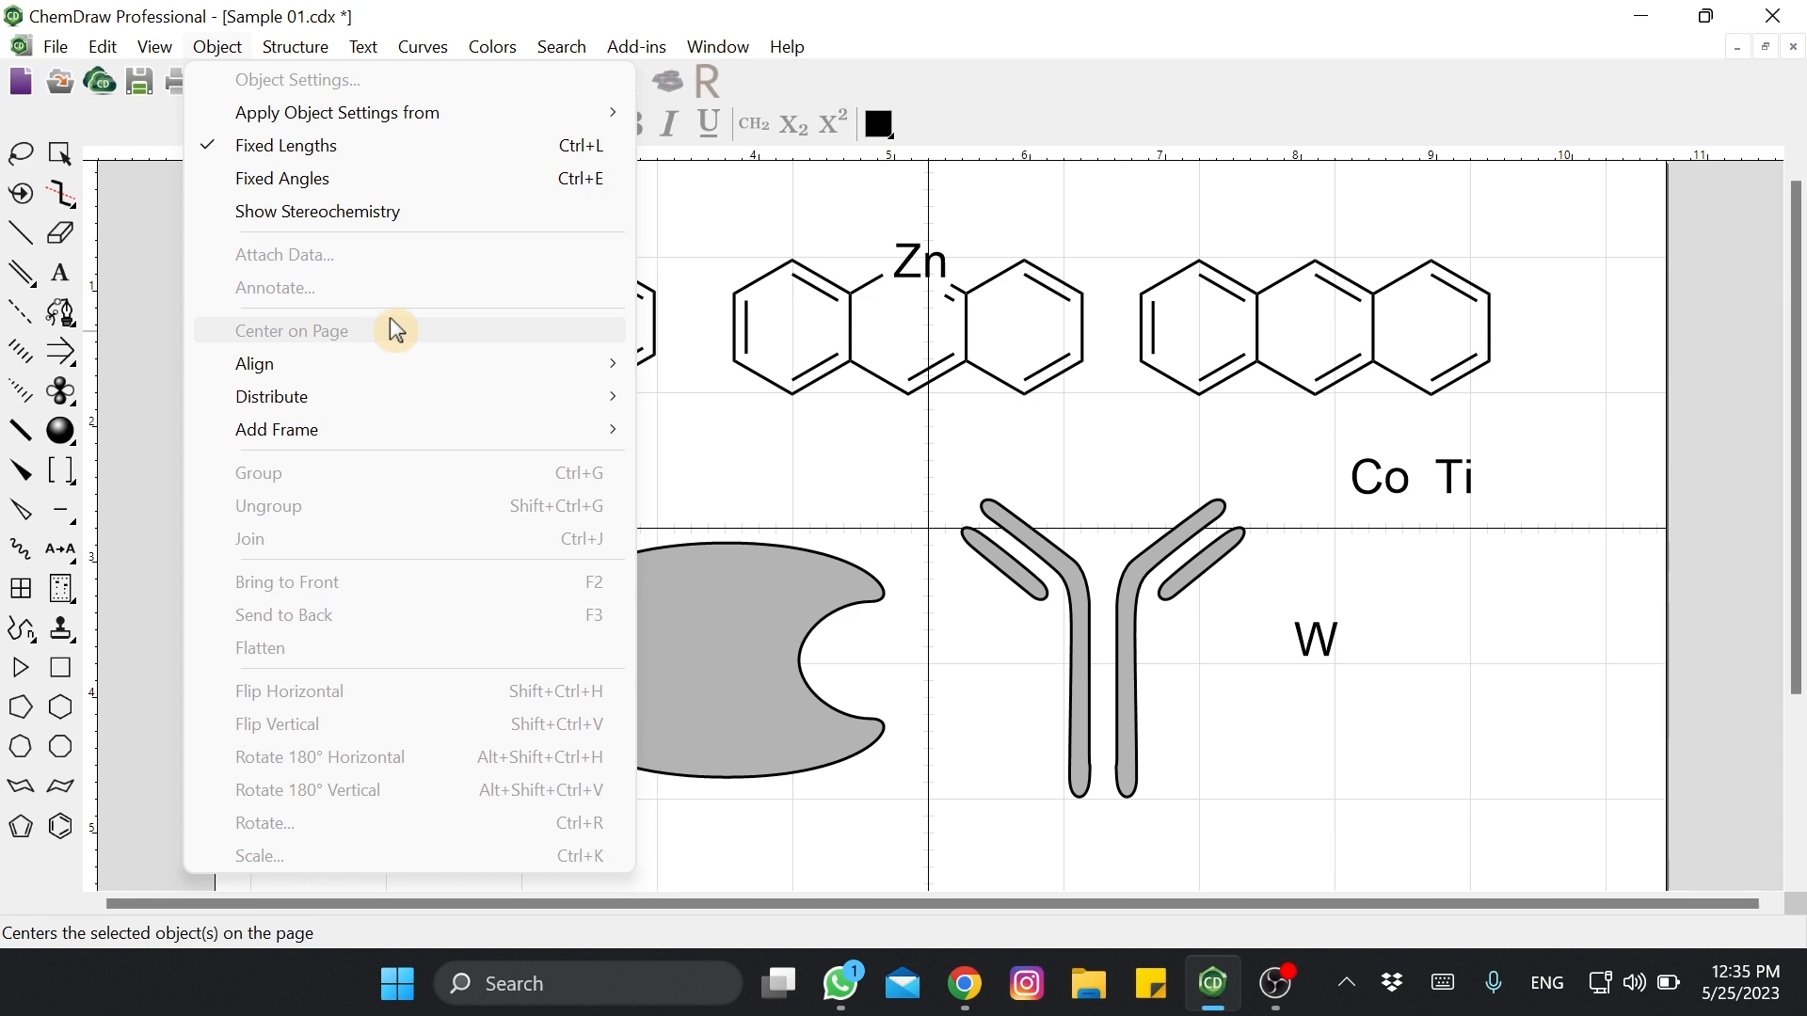
pyautogui.moveTo(155, 49)
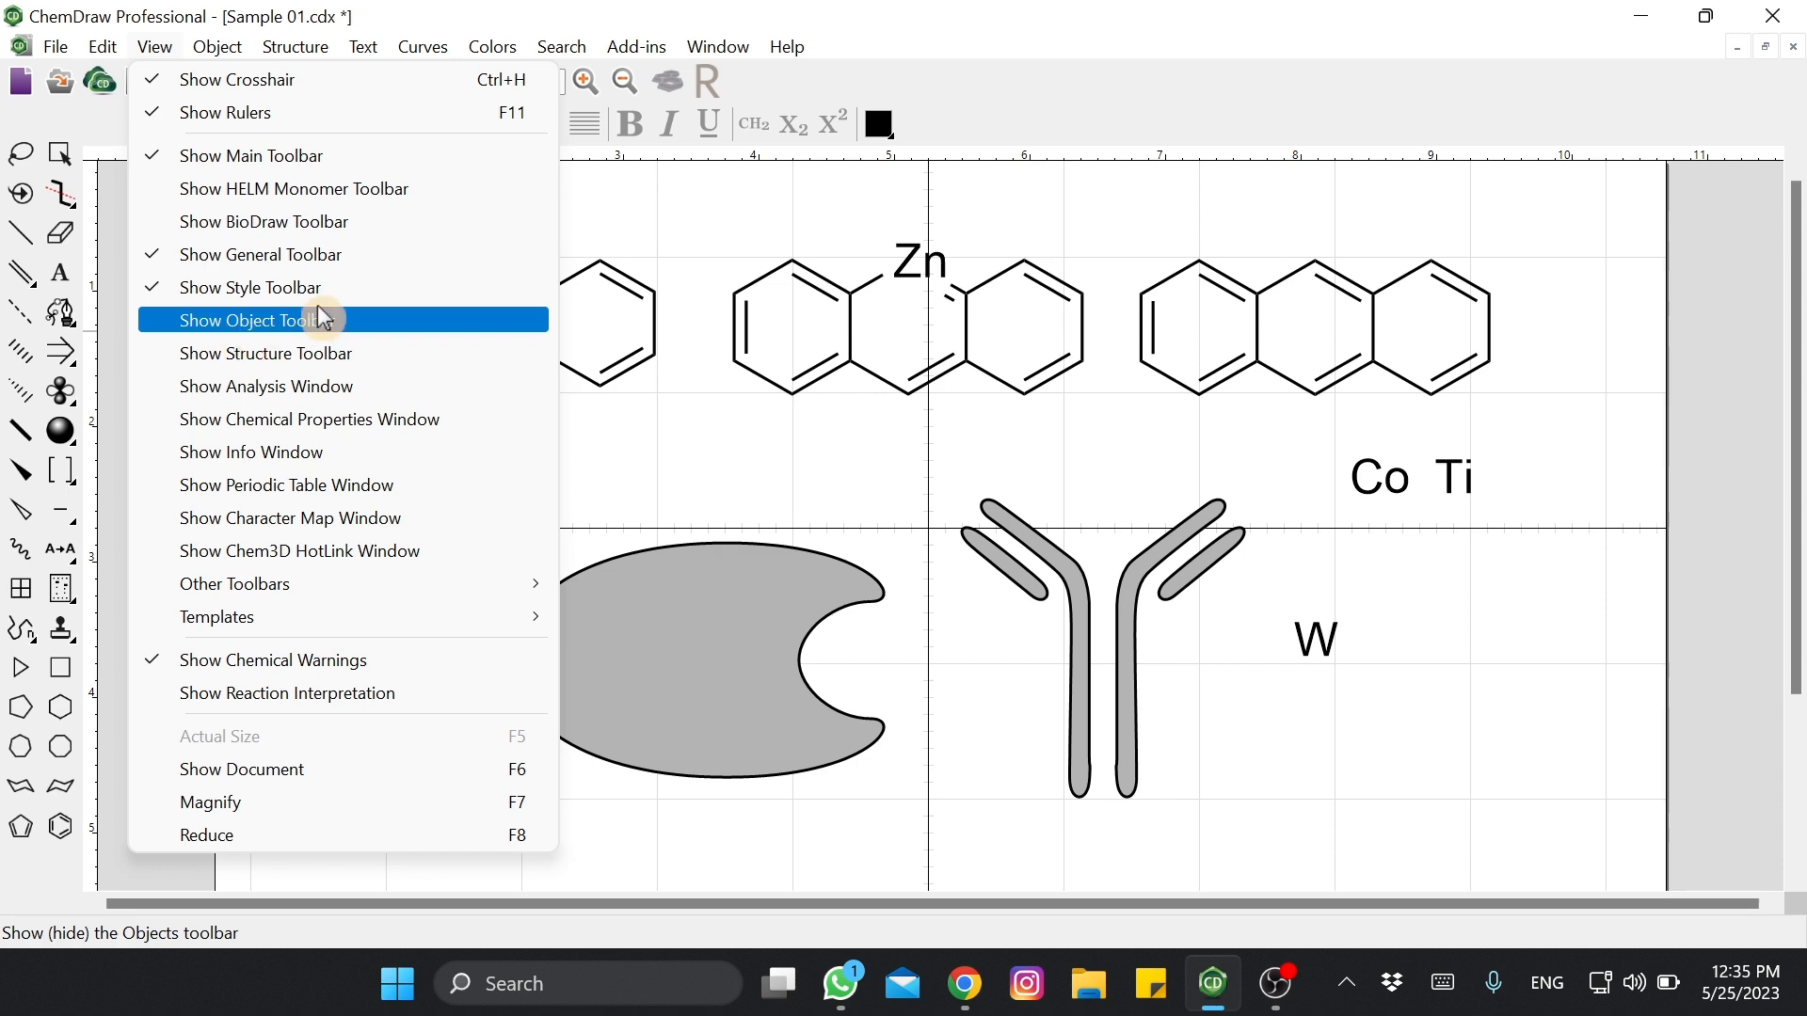
pyautogui.moveTo(94, 55)
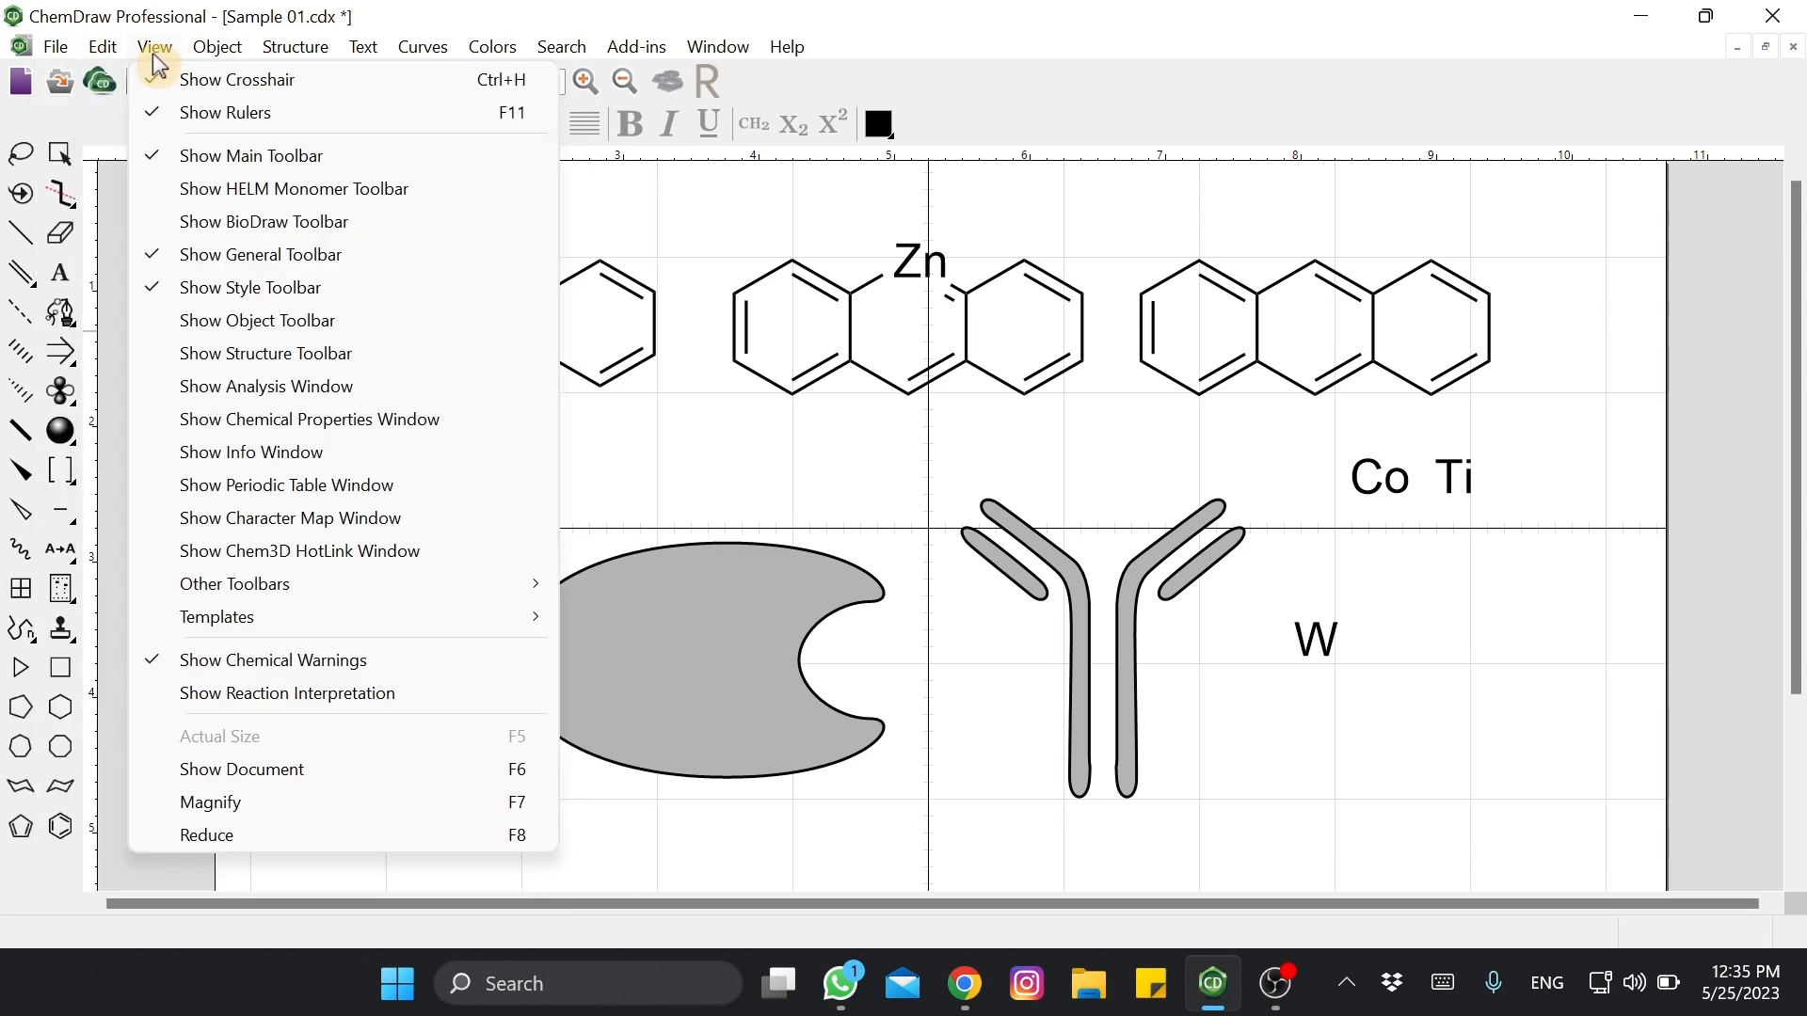
# - Place a fullerene cage between the left and middle structures, overlapping the notched oval, and undo the placement
pyautogui.click(618, 450)
pyautogui.click(618, 449)
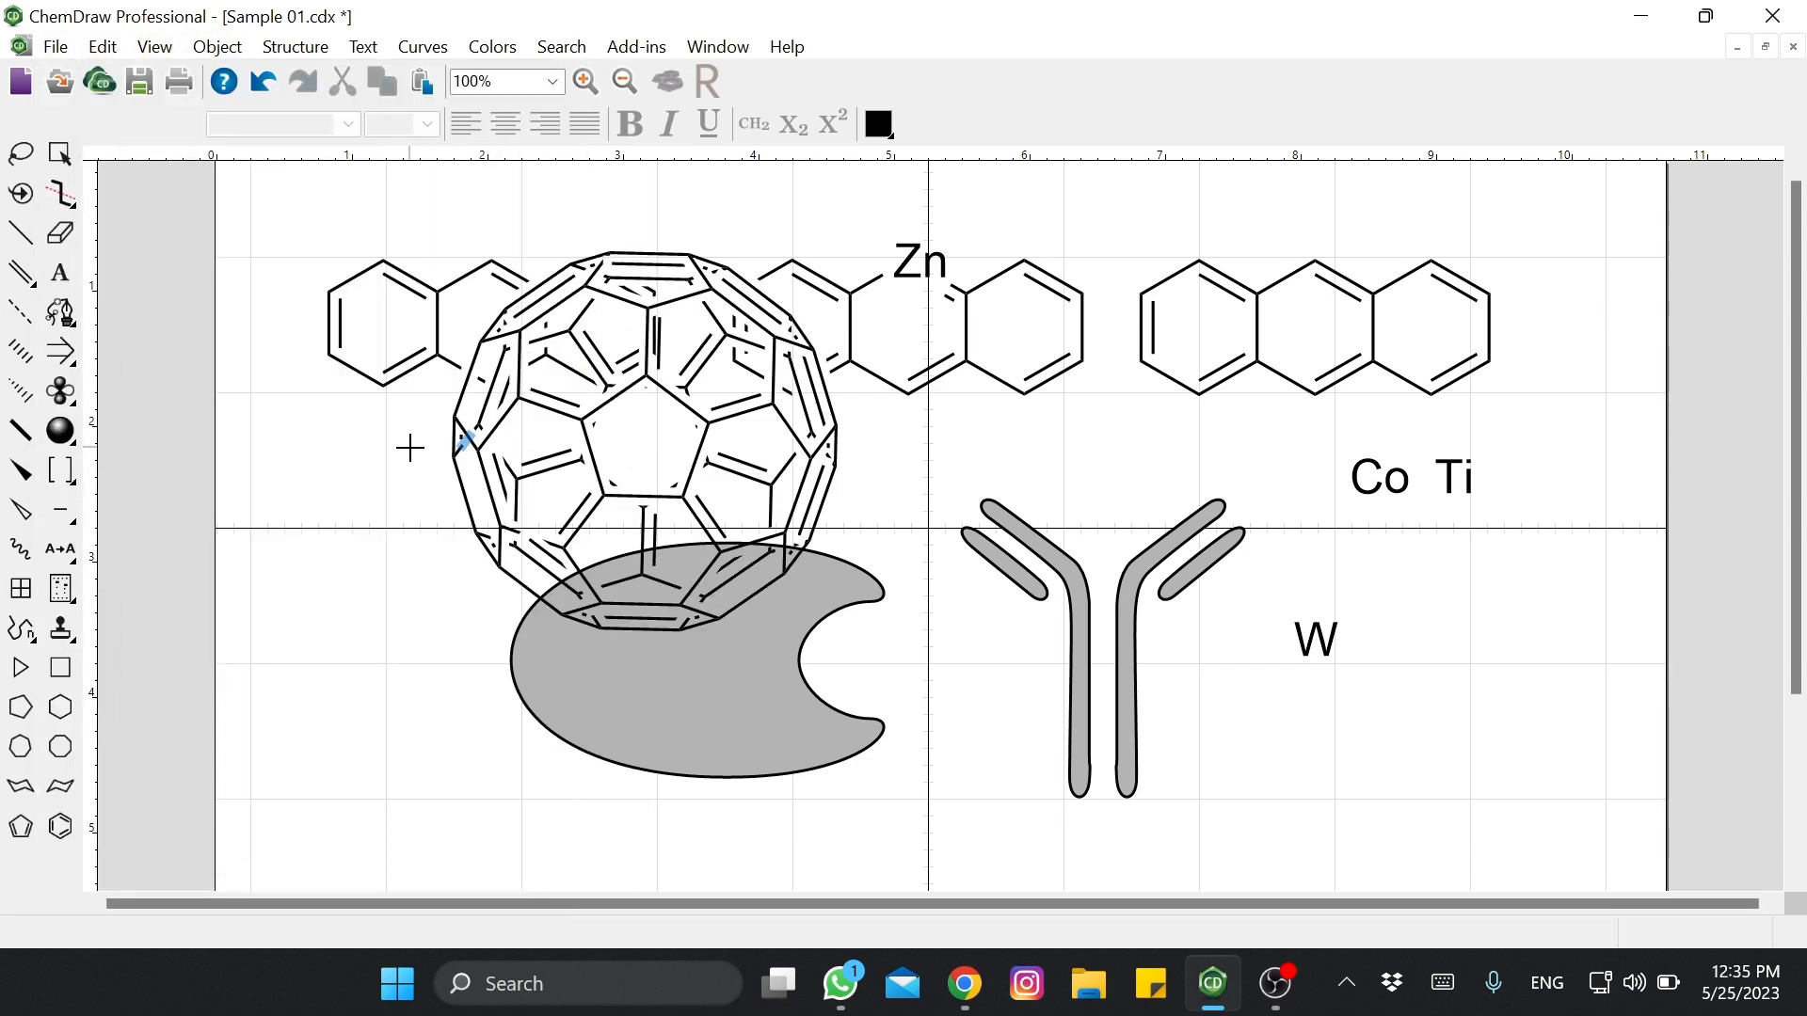
pyautogui.hotkey('ctrl', 'z')
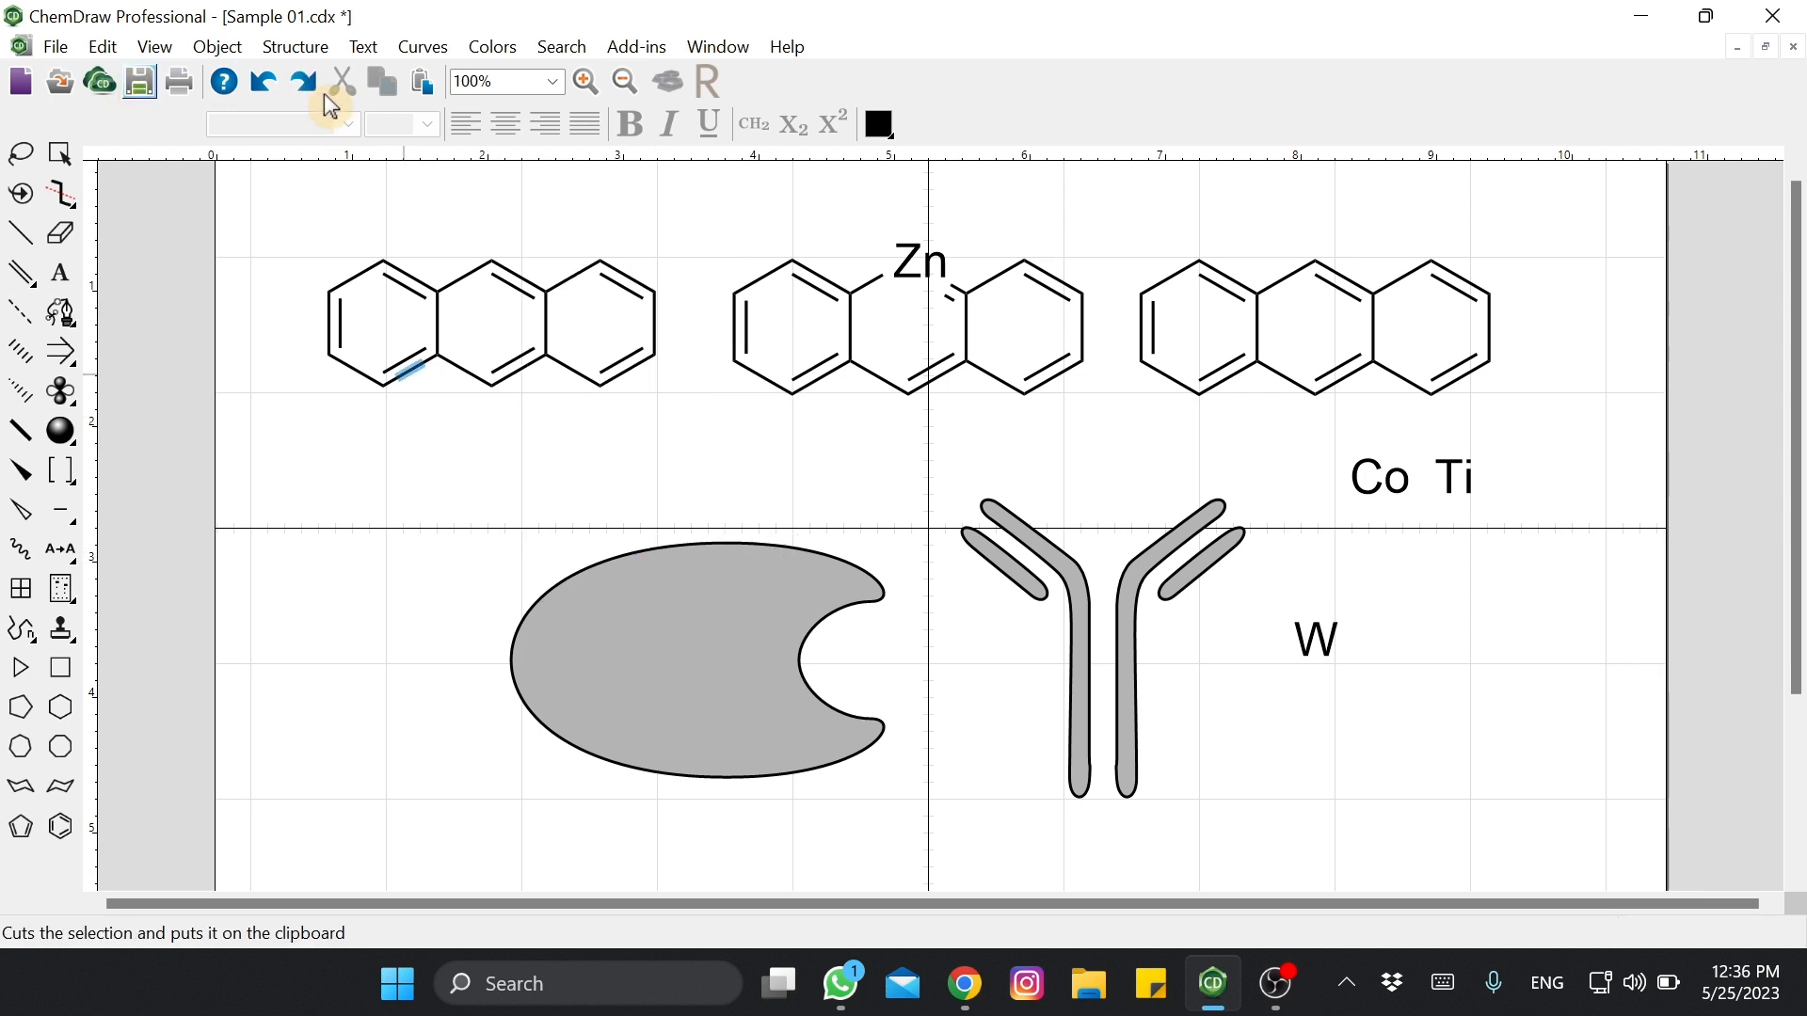